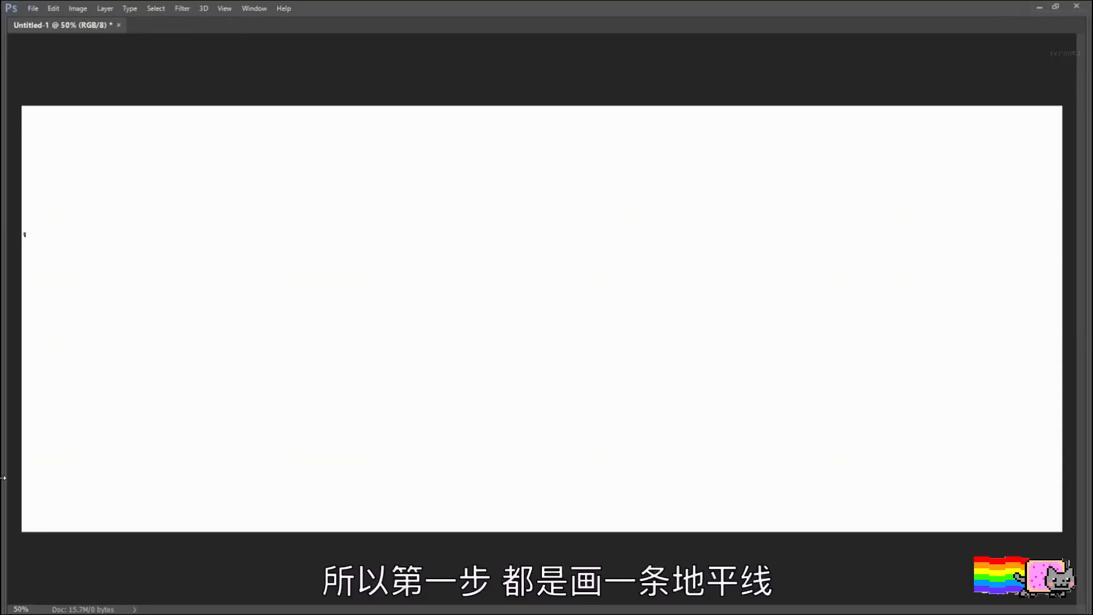
Step: Draw a straight horizon line across the upper third of the canvas and label it with a circled 1
mouse_move(25, 234)
left_mouse_down()
mouse_move(524, 254)
mouse_move(1068, 253)
left_mouse_up()
mouse_move(48, 212)
left_mouse_down()
mouse_move(44, 227)
mouse_move(57, 203)
left_mouse_up()
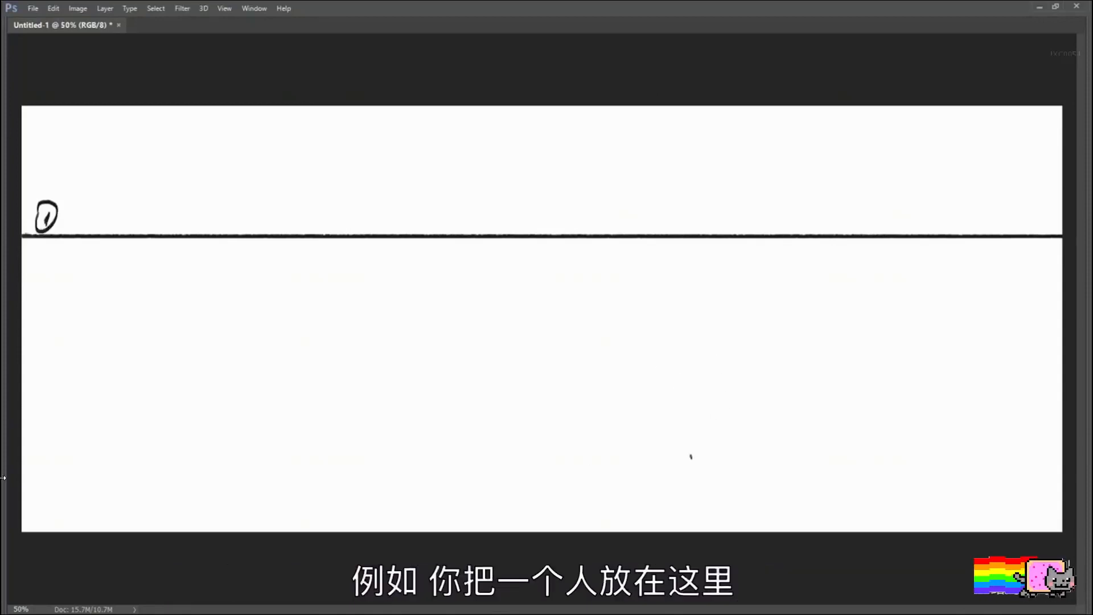
Step: Paint a dark standing figure holding a long staff below the horizon, in the right half of the canvas
mouse_move(688, 470)
left_mouse_down()
mouse_move(693, 341)
mouse_move(696, 400)
mouse_move(727, 465)
left_mouse_up()
key("ctrl+z")
mouse_move(699, 369)
left_mouse_down()
mouse_move(723, 462)
mouse_move(703, 383)
mouse_move(701, 450)
mouse_move(712, 449)
mouse_move(704, 435)
mouse_move(721, 412)
mouse_move(700, 418)
mouse_move(694, 377)
mouse_move(715, 360)
mouse_move(740, 379)
left_mouse_up()
left_click_drag(740, 278, 734, 504)
key("ctrl+z")
key("ctrl+z")
left_click_drag(748, 296, 730, 505)
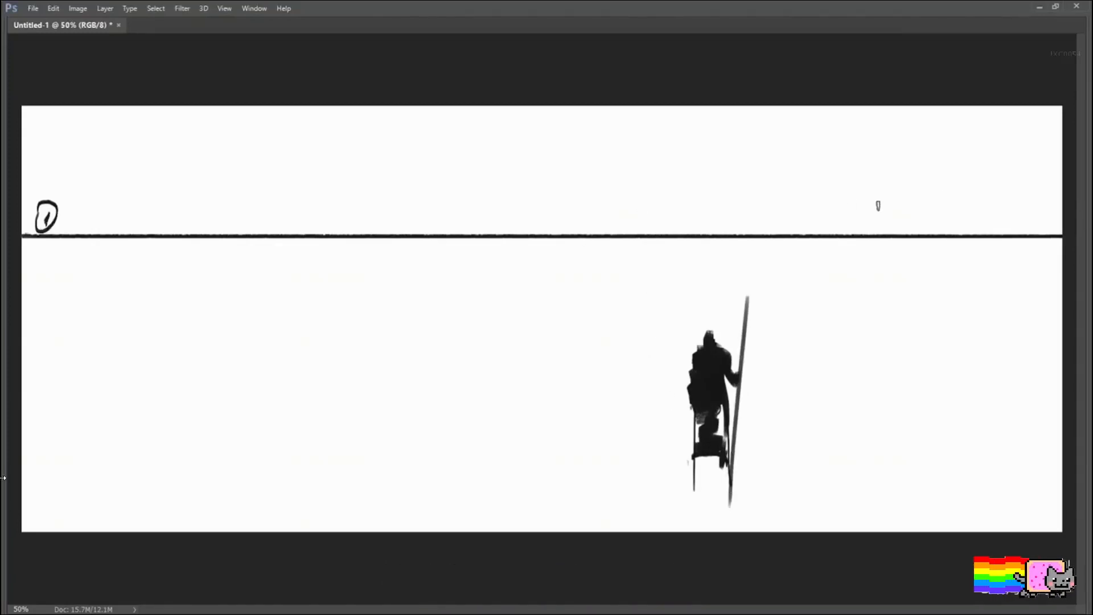
Step: Lasso the figure with the staff, erase it and clear the selection
mouse_move(741, 275)
left_mouse_down()
mouse_move(803, 447)
mouse_move(715, 307)
left_mouse_up()
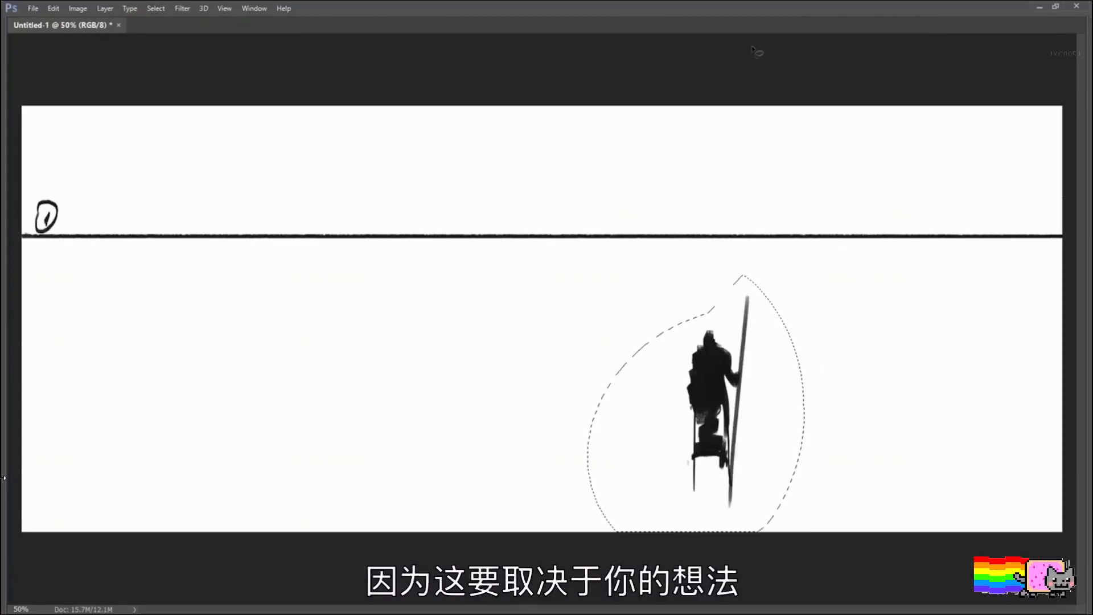
key("Delete")
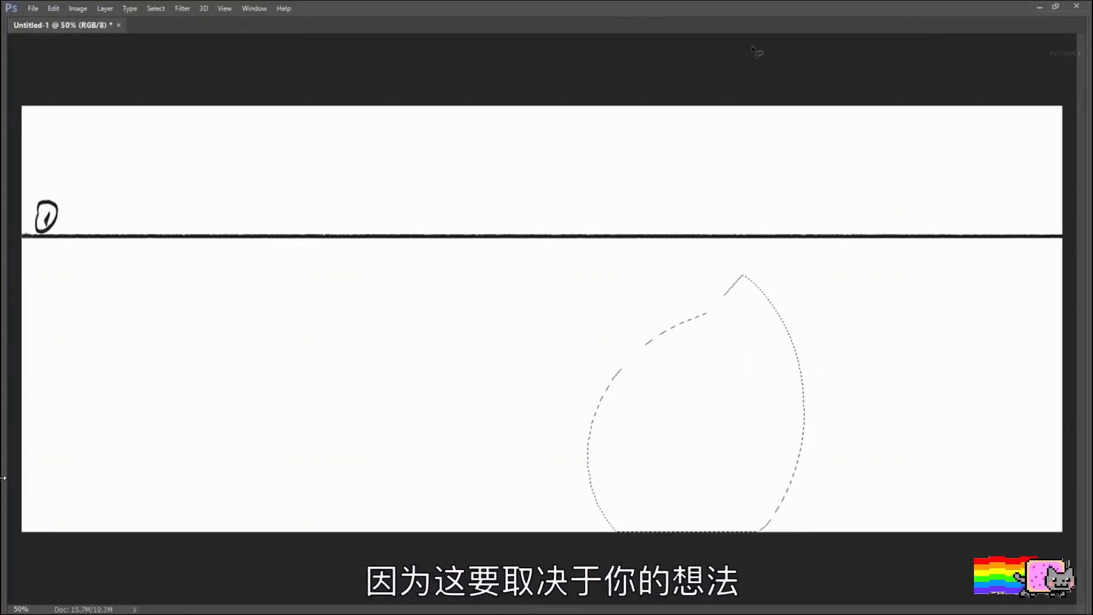
key("ctrl+d")
Step: Paint a giant dark foreground figure whose torso is cropped by the canvas top and whose legs stand well below the horizon
mouse_move(747, 105)
left_mouse_down()
mouse_move(739, 439)
mouse_move(773, 467)
mouse_move(786, 435)
mouse_move(789, 448)
left_mouse_up()
key("ctrl+z")
mouse_move(775, 114)
left_mouse_down()
mouse_move(792, 476)
mouse_move(729, 461)
left_mouse_up()
mouse_move(800, 220)
left_mouse_down()
mouse_move(839, 206)
mouse_move(870, 181)
mouse_move(823, 179)
mouse_move(912, 185)
mouse_move(946, 255)
mouse_move(962, 465)
mouse_move(994, 470)
left_mouse_up()
Step: Paint a small distant figure straddling the horizon, left of the giant legs
left_click_drag(599, 191, 599, 265)
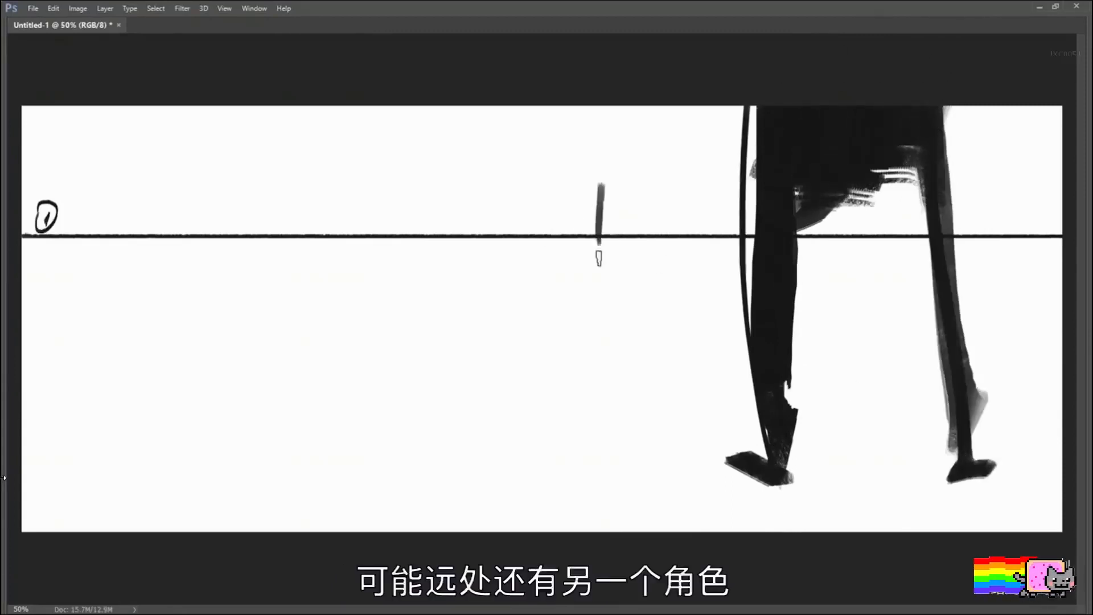
key("ctrl+z")
left_click_drag(599, 194, 601, 265)
left_click_drag(601, 219, 614, 243)
mouse_move(599, 199)
left_mouse_down()
mouse_move(613, 199)
mouse_move(620, 261)
mouse_move(610, 238)
left_mouse_up()
left_click_drag(602, 189, 603, 218)
left_click_drag(606, 167, 607, 197)
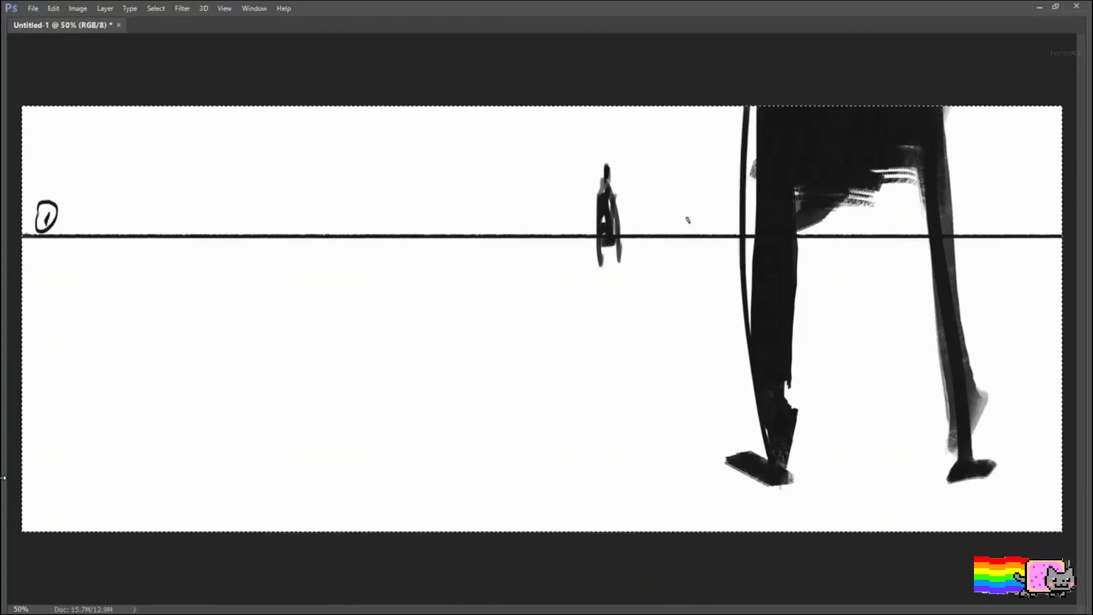
Step: Clear the entire canvas and draw a thick horizon line across its lower part
key("ctrl+a")
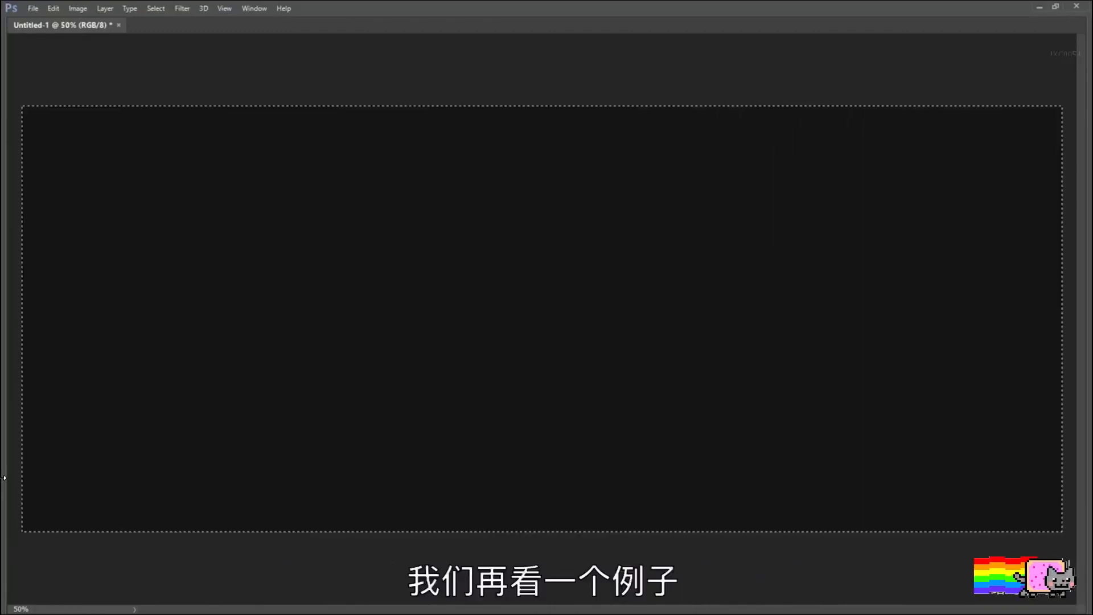
key("Delete")
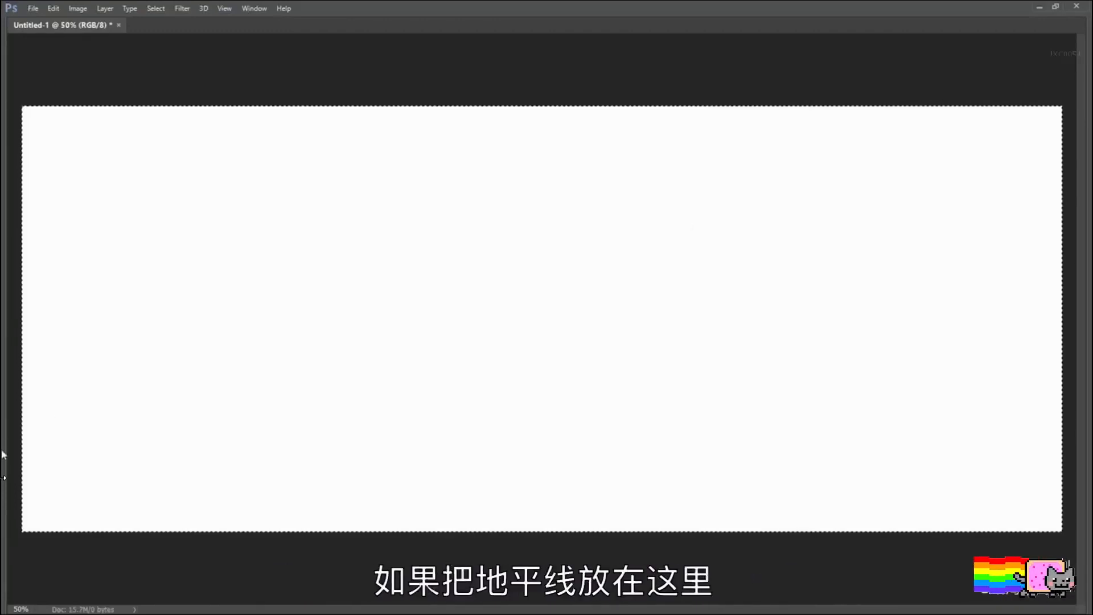
mouse_move(24, 455)
left_mouse_down()
mouse_move(582, 449)
mouse_move(1061, 467)
left_mouse_up()
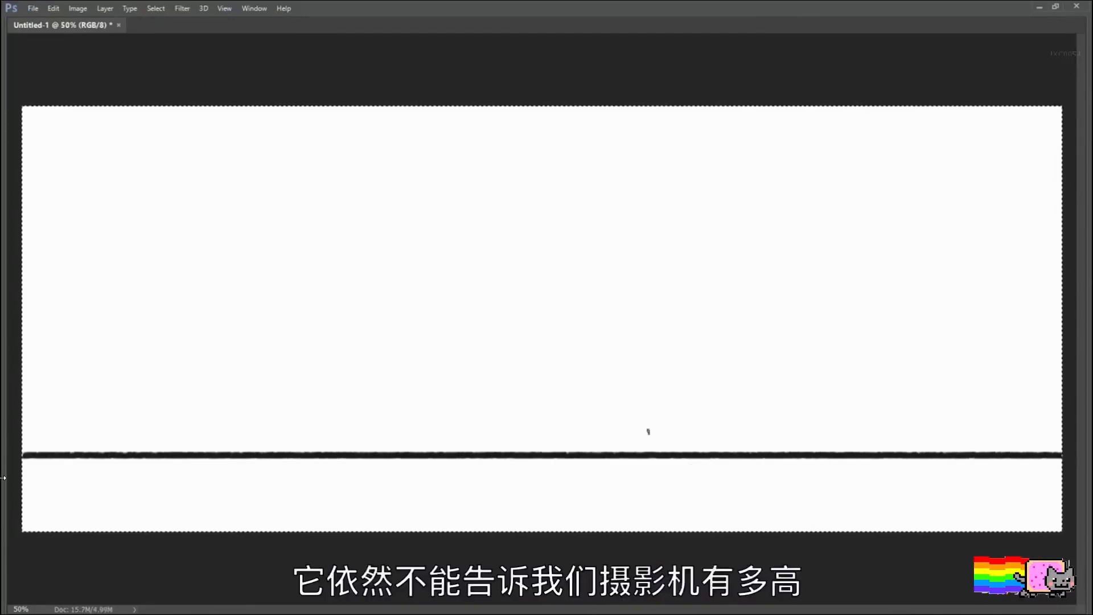
key("ctrl+d")
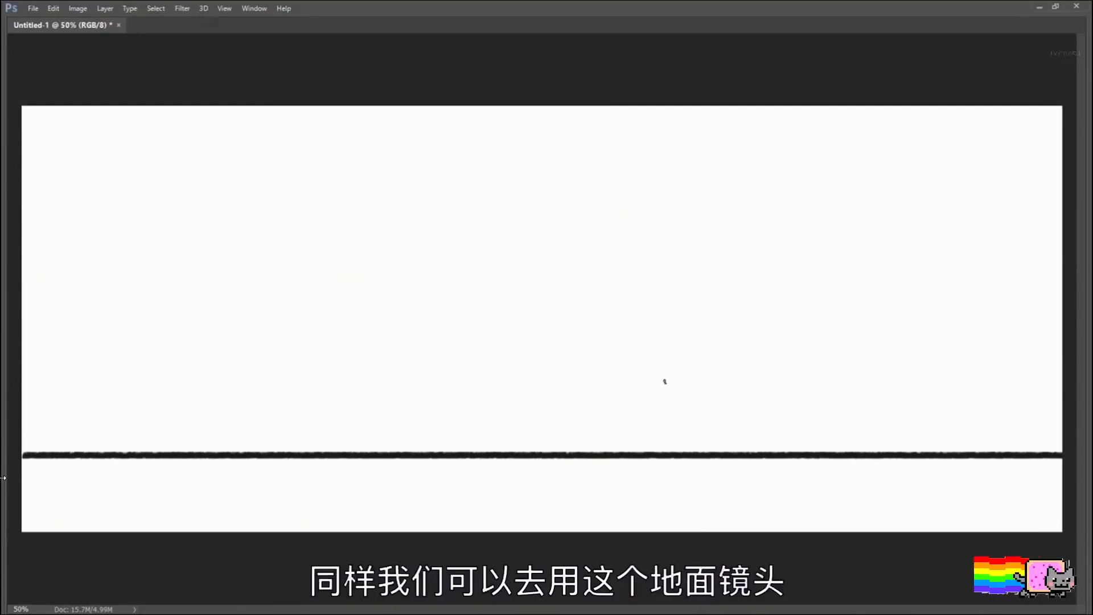
Step: Paint a towering foreground figure in the right half, with a dark torso, long legs and feet below the low horizon
left_click_drag(712, 245, 724, 278)
left_click_drag(720, 122, 731, 468)
key("ctrl+z")
mouse_move(706, 170)
left_mouse_down()
mouse_move(721, 524)
mouse_move(750, 529)
left_mouse_up()
left_click_drag(697, 167, 798, 134)
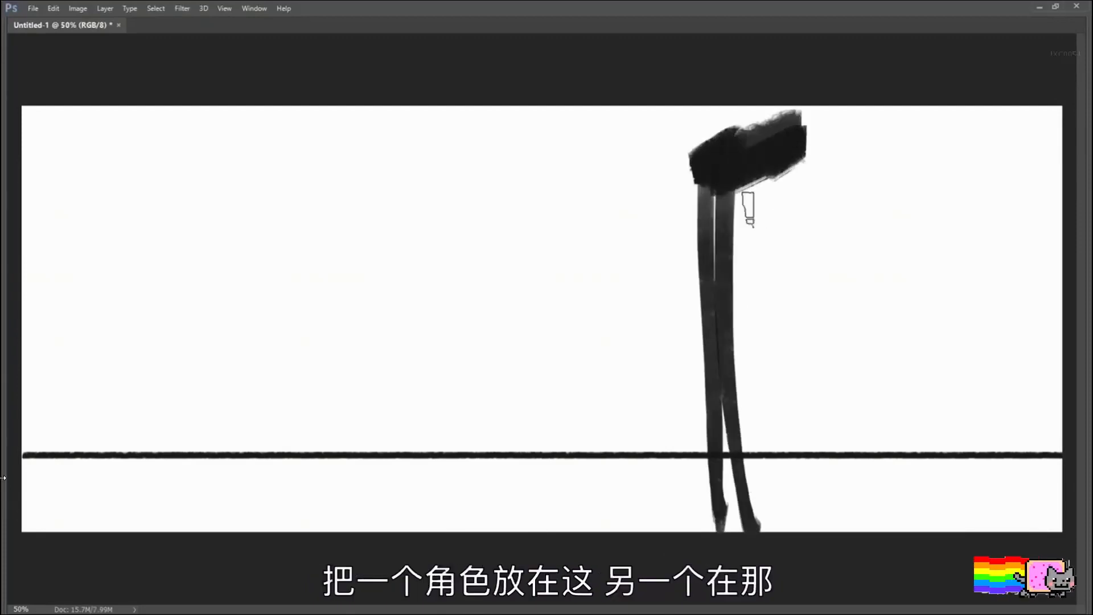
left_click_drag(697, 228, 820, 171)
left_click_drag(734, 259, 807, 208)
left_click_drag(697, 150, 829, 121)
left_click(861, 167)
left_click_drag(859, 154, 926, 515)
left_click_drag(735, 509, 696, 515)
Step: Sketch a small distant figure with a head standing on the horizon, left of the towering figure
mouse_move(502, 451)
left_mouse_down()
mouse_move(502, 375)
mouse_move(519, 454)
left_mouse_up()
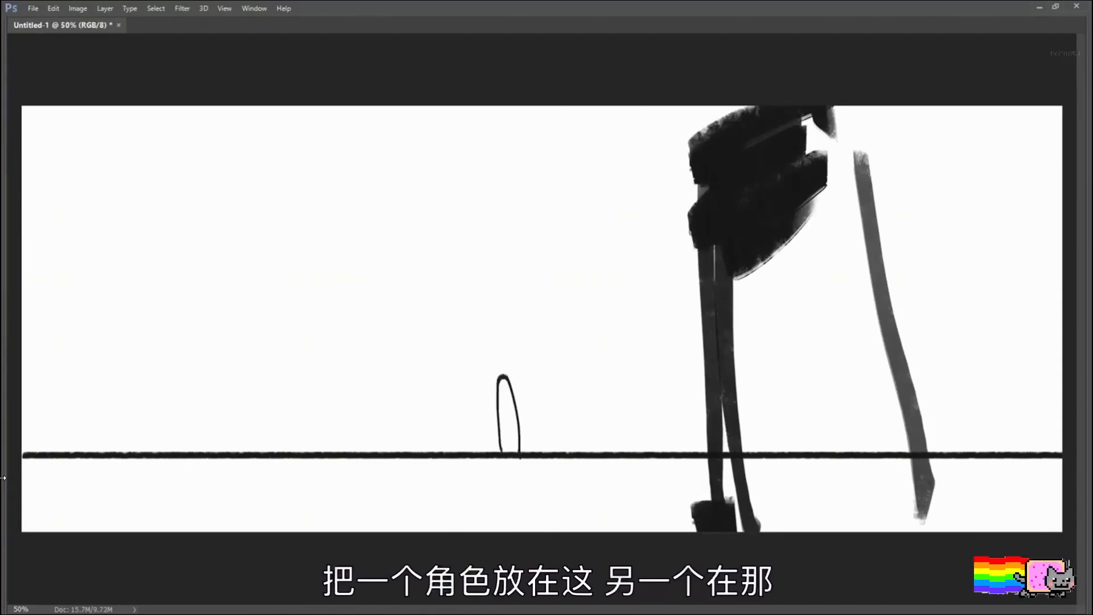
mouse_move(506, 393)
left_mouse_down()
mouse_move(514, 424)
mouse_move(506, 359)
left_mouse_up()
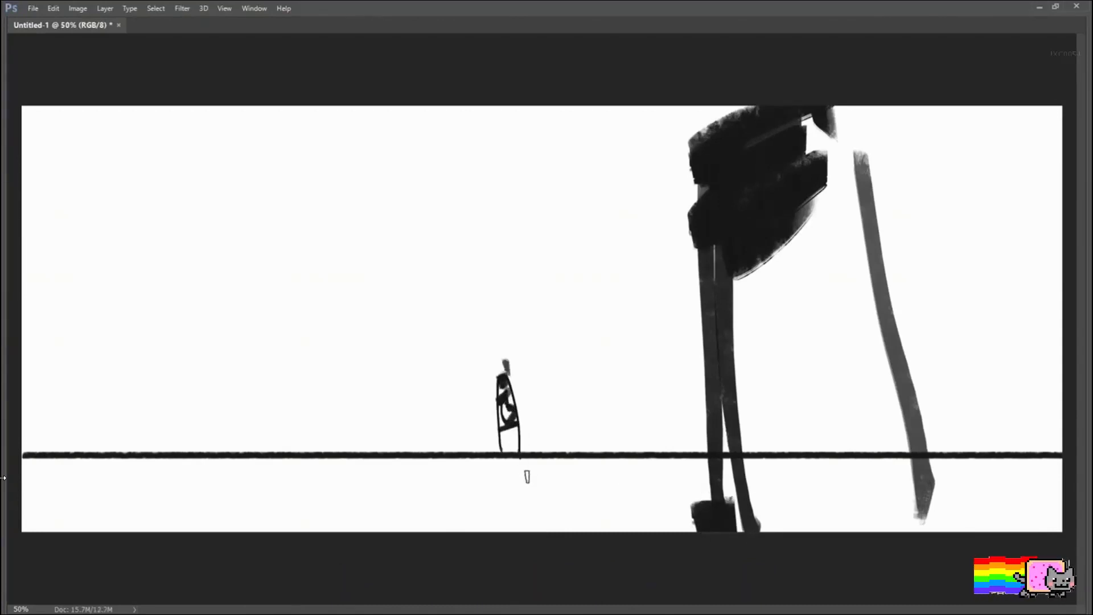
Step: Extend the towering figure's torso outward and up past the canvas's upper edge
mouse_move(747, 273)
left_mouse_down()
mouse_move(849, 208)
mouse_move(835, 172)
left_mouse_up()
left_click_drag(705, 171, 729, 85)
mouse_move(692, 111)
left_mouse_down()
mouse_move(693, 250)
mouse_move(717, 314)
left_mouse_up()
mouse_move(826, 122)
left_mouse_down()
mouse_move(928, 490)
mouse_move(957, 521)
left_mouse_up()
Step: Undo all strokes of both figures, back to the bare low horizon line
key("ctrl+alt+z")
key("ctrl+alt+z")
key("ctrl+z")
key("ctrl+z")
key("ctrl+z")
key("ctrl+z")
key("ctrl+z")
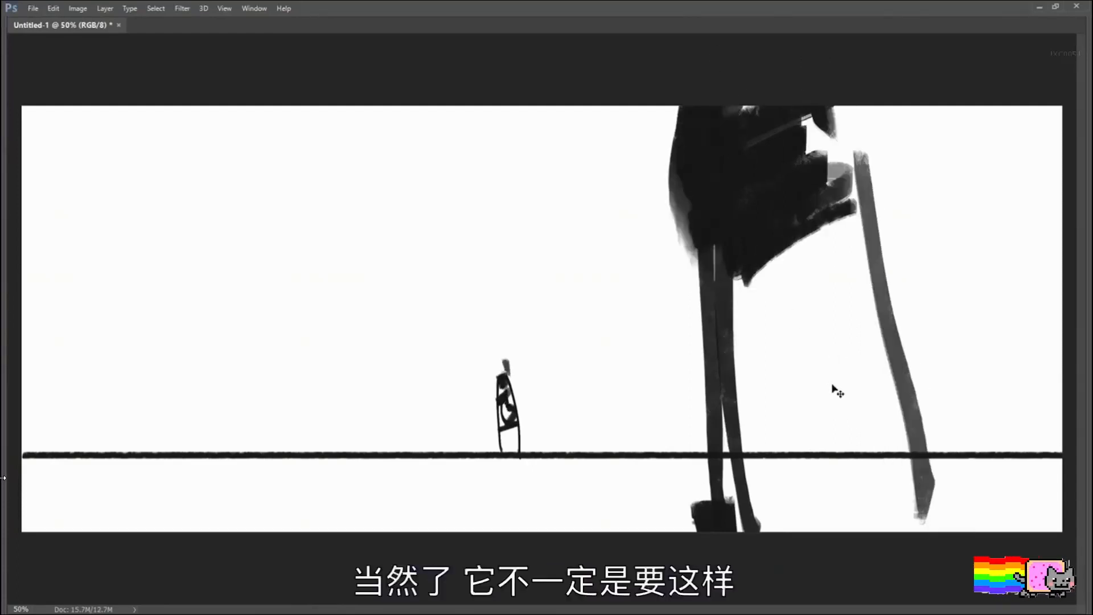
key("ctrl+z")
key("ctrl+z")
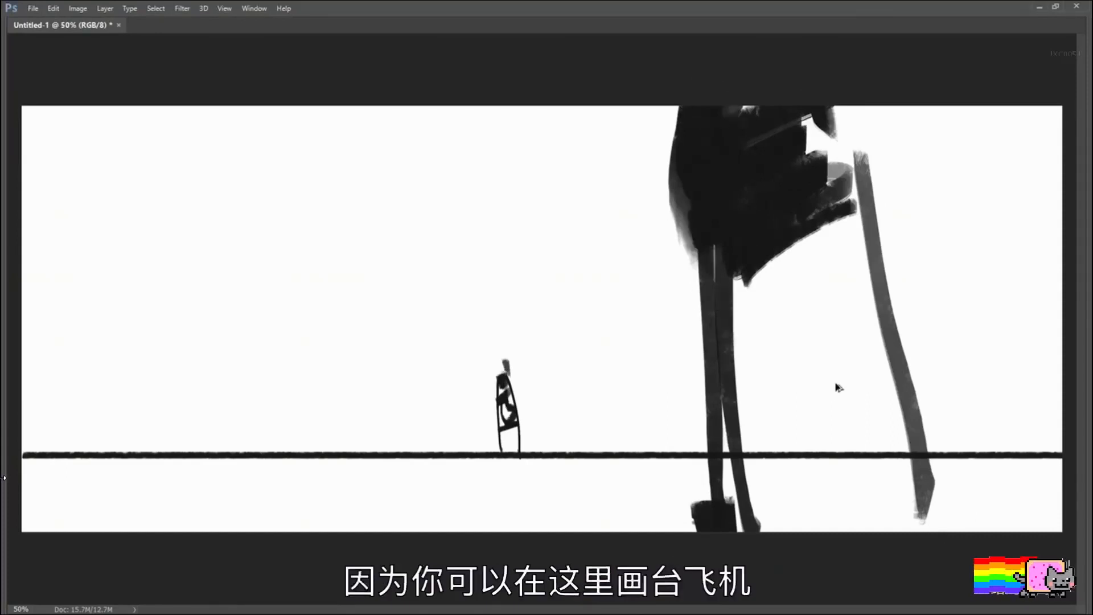
key("ctrl+alt+z")
key("ctrl+alt+z")
key("ctrl+alt+z")
key("ctrl+alt+z")
key("ctrl+alt+z")
key("ctrl+alt+z")
key("ctrl+alt+z")
key("ctrl+alt+z")
key("ctrl+alt+z")
key("ctrl+alt+z")
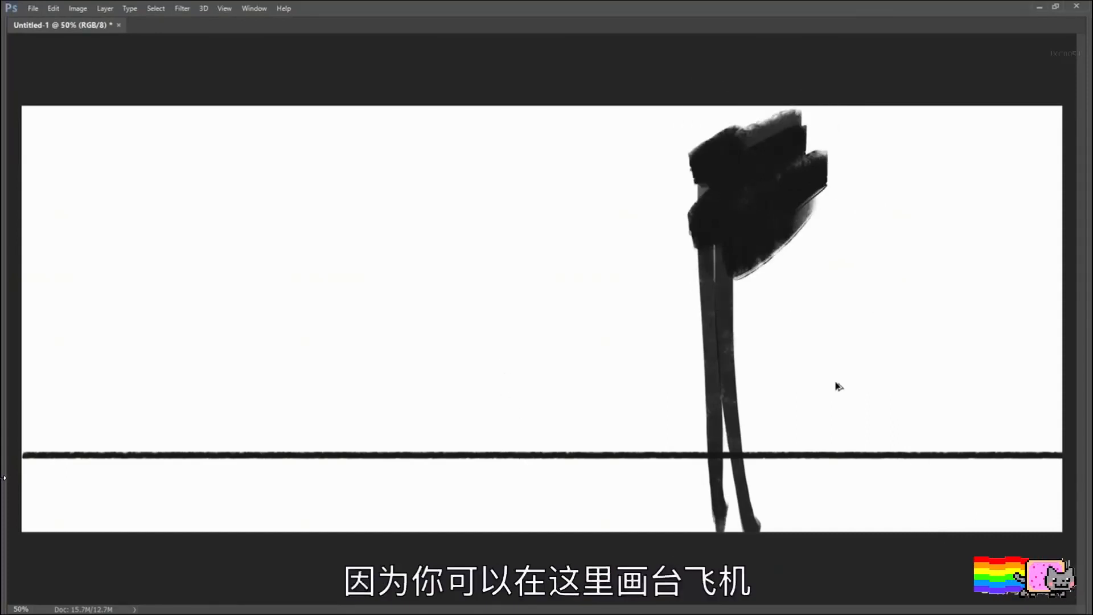
Step: Sketch a small dark airplane with wings and a tail fin at the canvas's lower edge, below the horizon
key("ctrl+alt+z")
key("ctrl+alt+z")
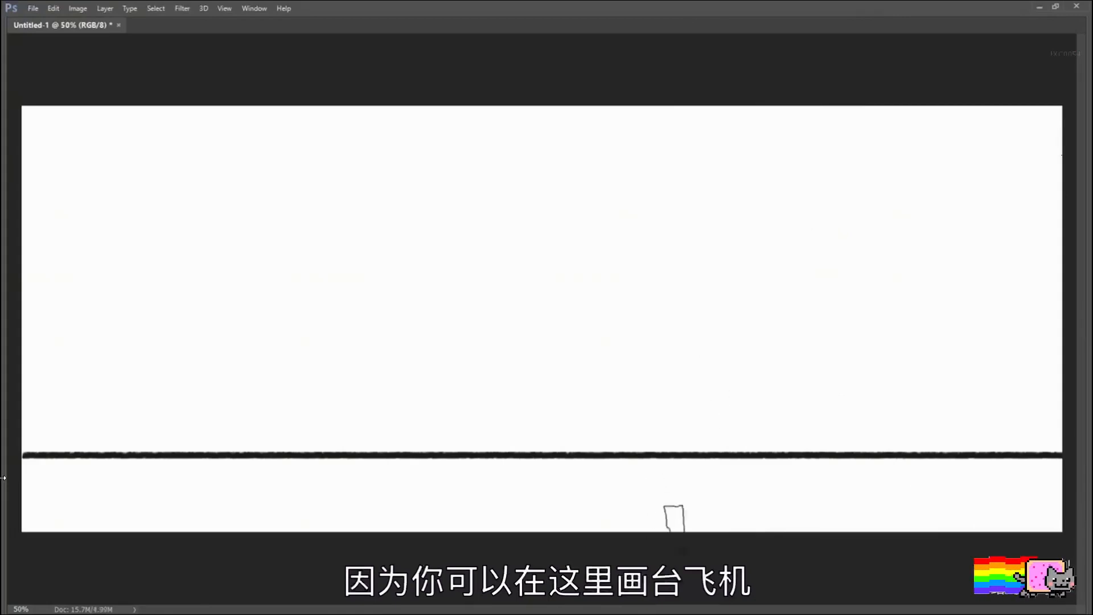
mouse_move(671, 534)
left_mouse_down()
mouse_move(705, 535)
mouse_move(639, 525)
mouse_move(666, 528)
left_mouse_up()
left_click_drag(695, 522, 756, 508)
left_click_drag(638, 528, 597, 532)
left_click_drag(688, 517, 734, 508)
left_click_drag(702, 513, 756, 504)
left_click_drag(660, 515, 655, 494)
key("ctrl+alt+z")
left_click_drag(664, 501, 657, 488)
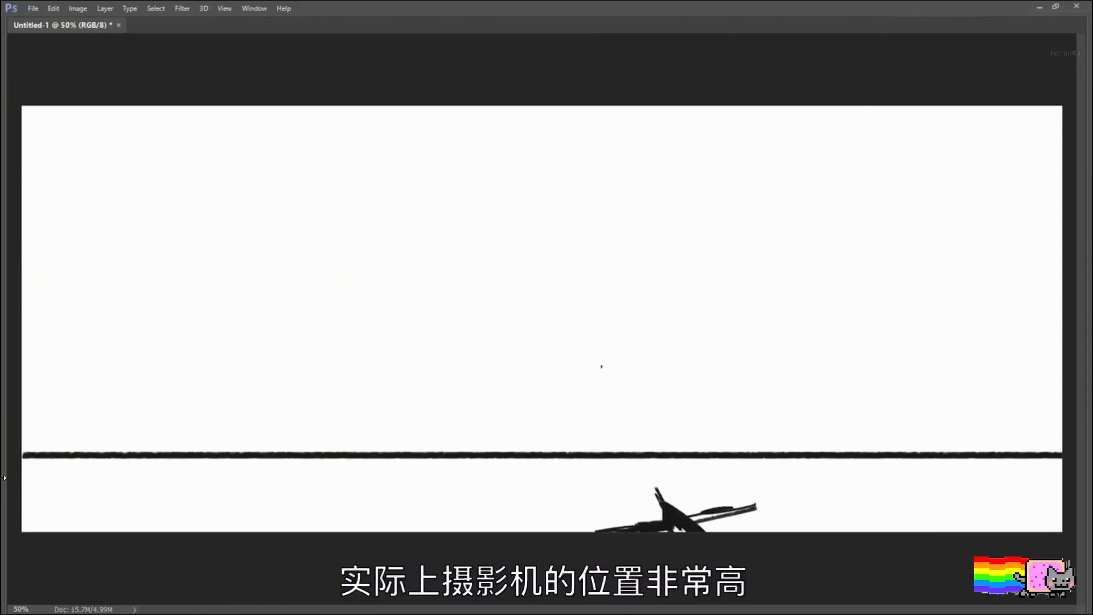
Step: Sketch a volcano rising from the horizon with a smoke plume drifting up to the right
mouse_move(216, 453)
left_mouse_down()
mouse_move(450, 349)
mouse_move(533, 428)
mouse_move(680, 462)
left_mouse_up()
mouse_move(435, 345)
left_mouse_down()
mouse_move(451, 348)
mouse_move(575, 272)
mouse_move(600, 337)
mouse_move(768, 227)
left_mouse_up()
left_click_drag(569, 263, 678, 218)
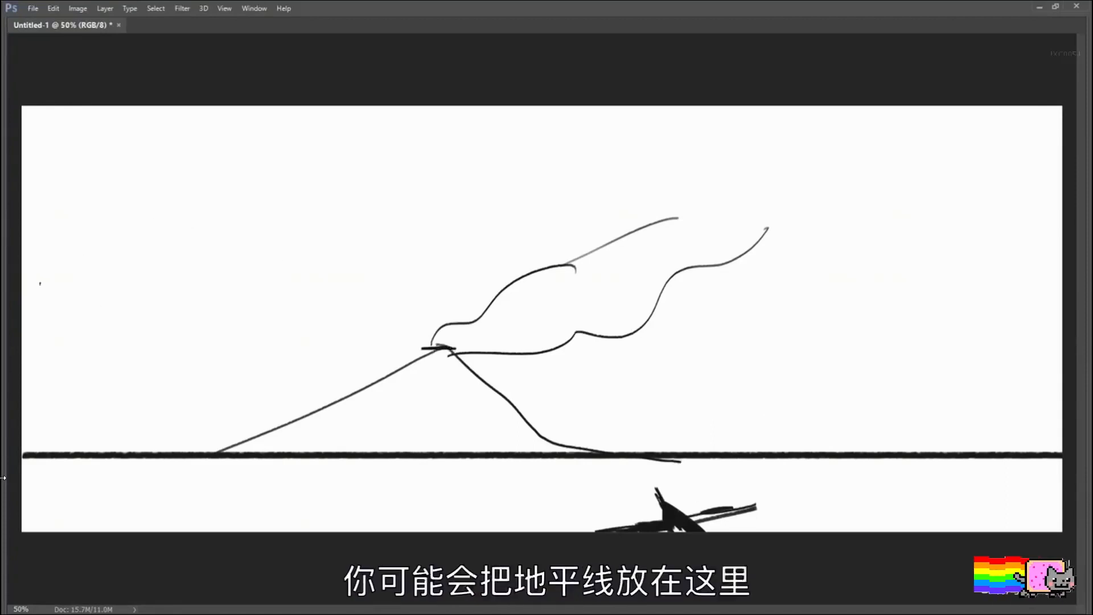
Step: Draw another horizon line across mid-canvas and handwrite an underlined "HORIZON" with a circled 1 above its left end
mouse_move(30, 289)
left_mouse_down()
mouse_move(1009, 316)
mouse_move(35, 276)
left_mouse_up()
key("ctrl+z")
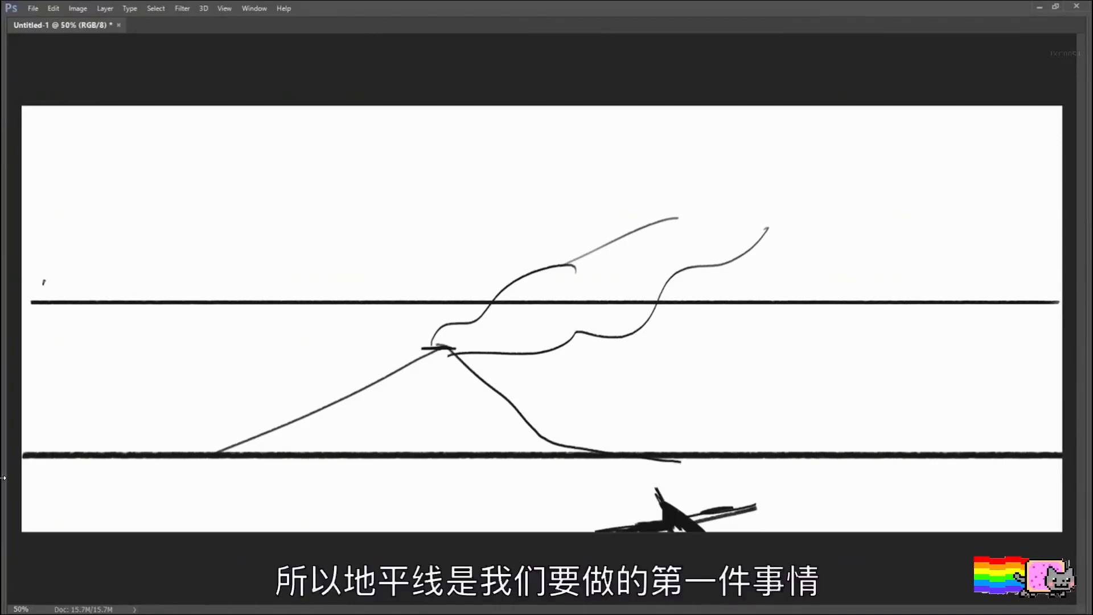
left_click_drag(58, 263, 72, 293)
mouse_move(98, 267)
left_mouse_down()
mouse_move(90, 292)
mouse_move(106, 274)
left_mouse_up()
mouse_move(118, 271)
left_mouse_down()
mouse_move(114, 293)
mouse_move(137, 290)
left_mouse_up()
left_click_drag(147, 268, 138, 292)
mouse_move(152, 269)
left_mouse_down()
mouse_move(169, 293)
mouse_move(171, 275)
mouse_move(212, 271)
left_mouse_up()
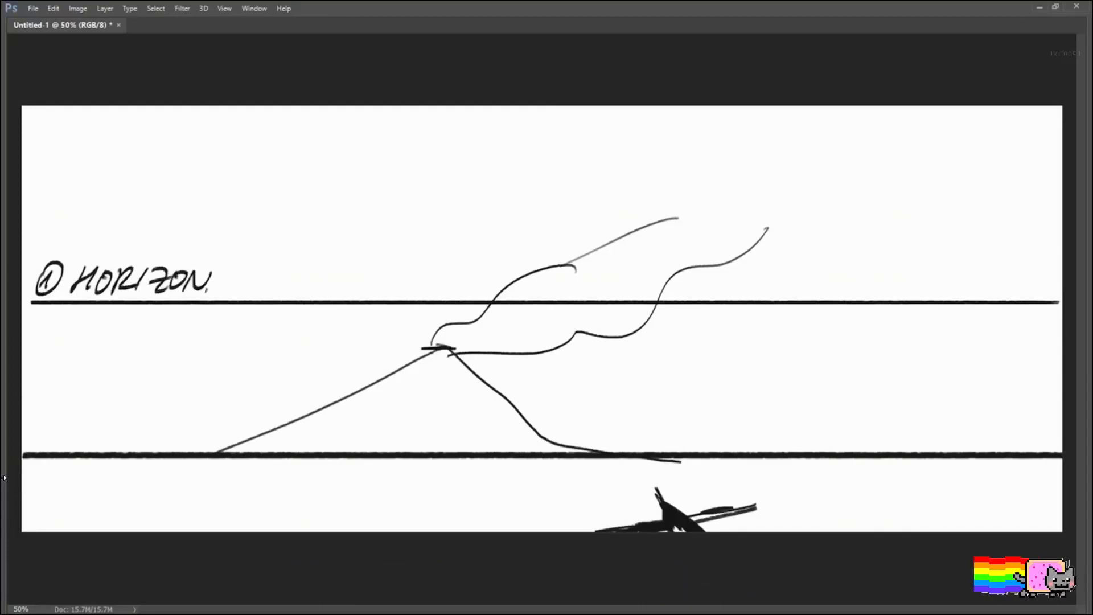
left_click_drag(53, 296, 205, 298)
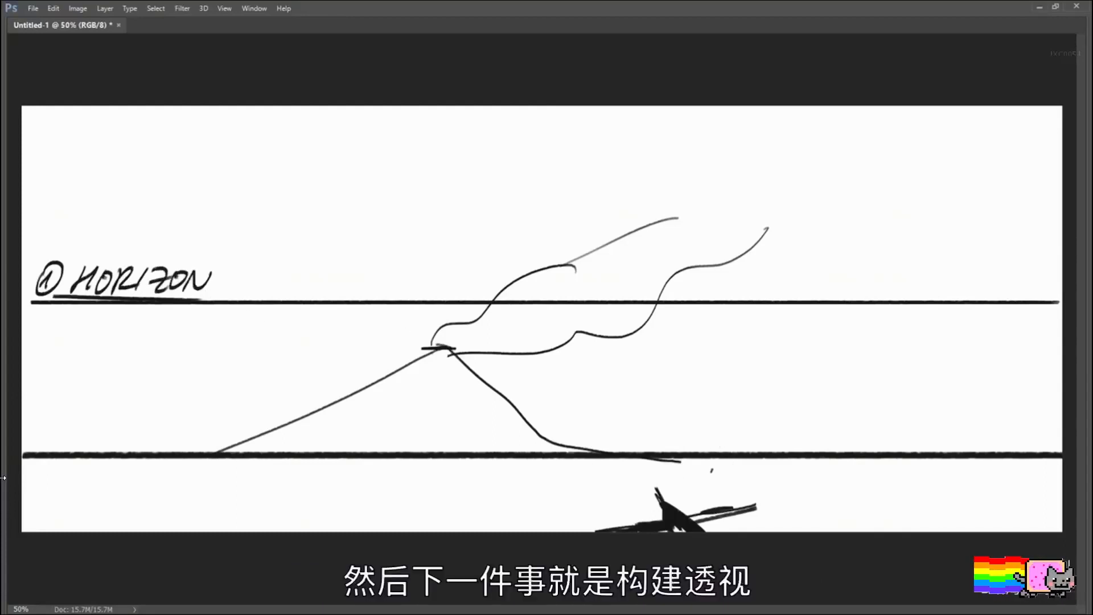
Step: Clear the whole canvas and draw a new straight horizon line across its upper third
key("ctrl+a")
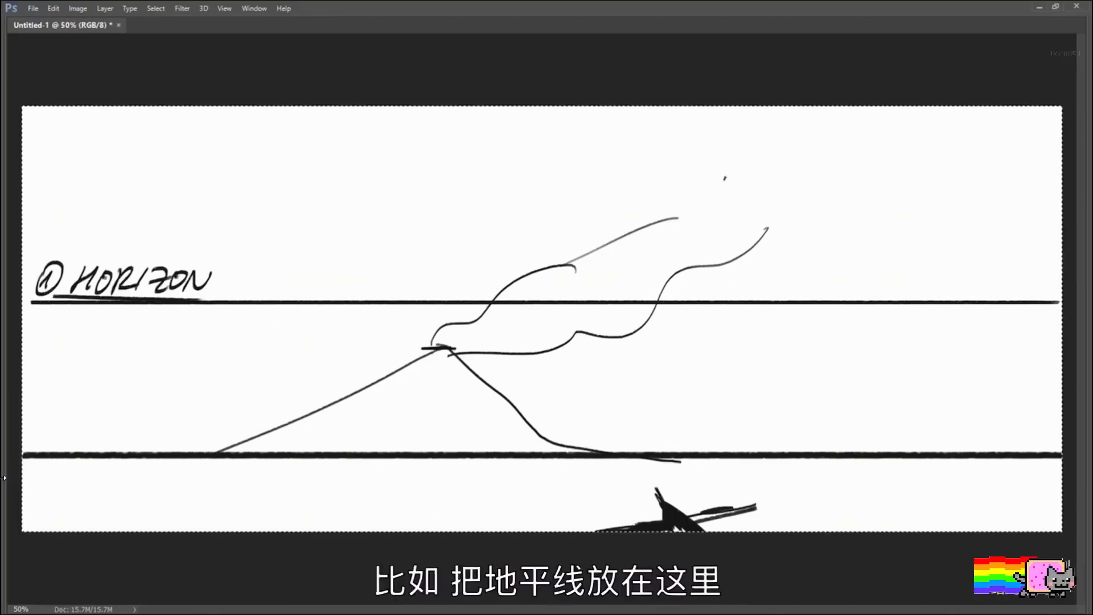
key("alt+Delete")
key("ctrl+z")
key("Delete")
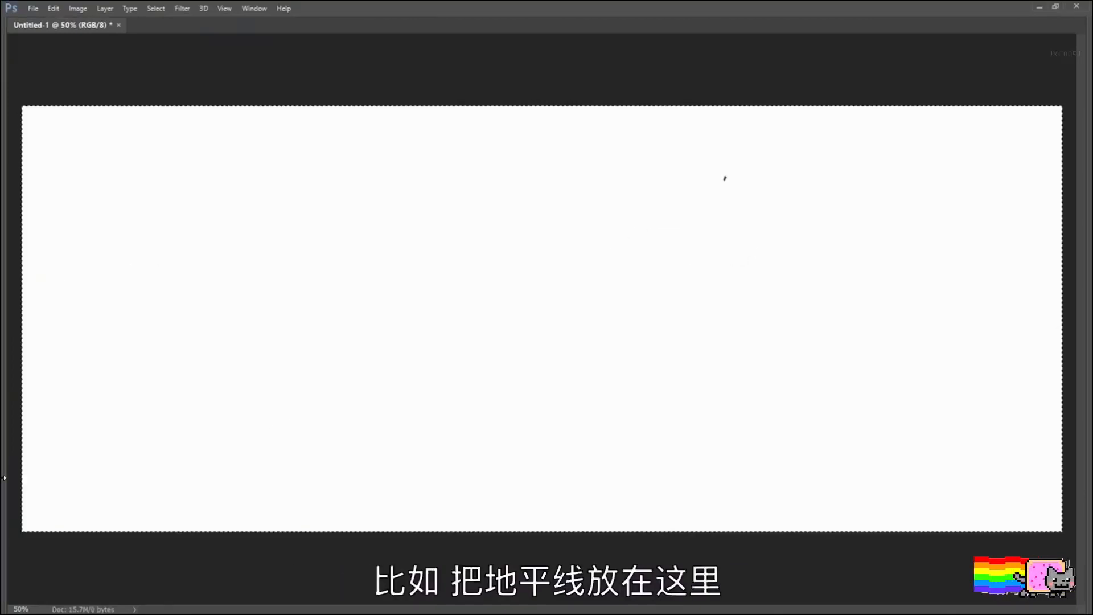
key("ctrl+d")
left_click_drag(27, 237, 1062, 254)
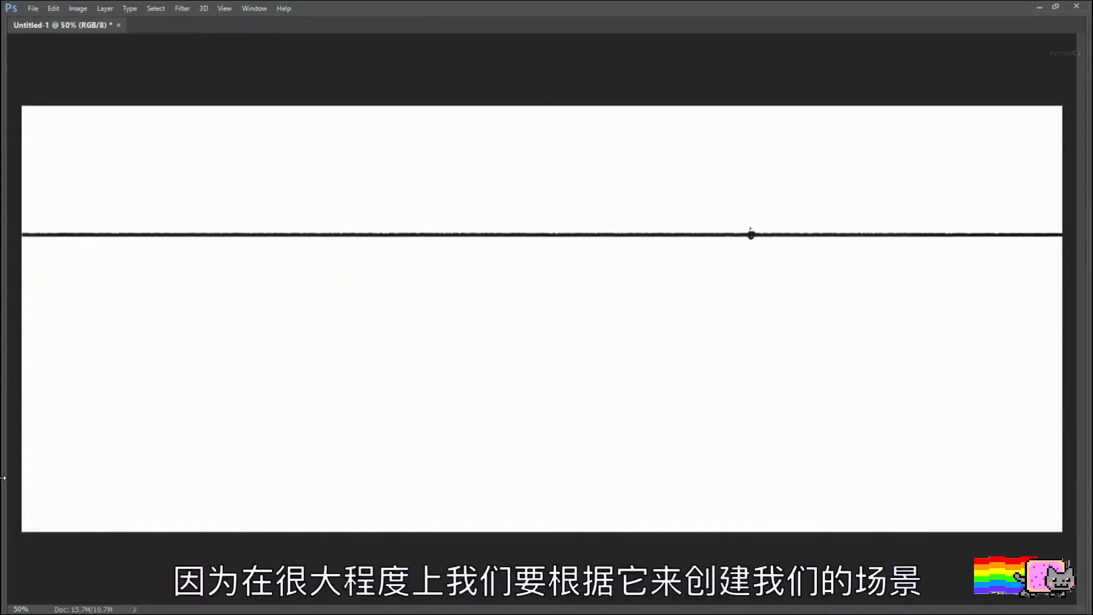
Step: Draw five perspective lines across the ground converging on a dot marked right of centre on the horizon
mouse_move(744, 237)
left_mouse_down()
mouse_move(229, 501)
mouse_move(288, 454)
mouse_move(190, 498)
mouse_move(519, 438)
left_mouse_up()
key("ctrl+z")
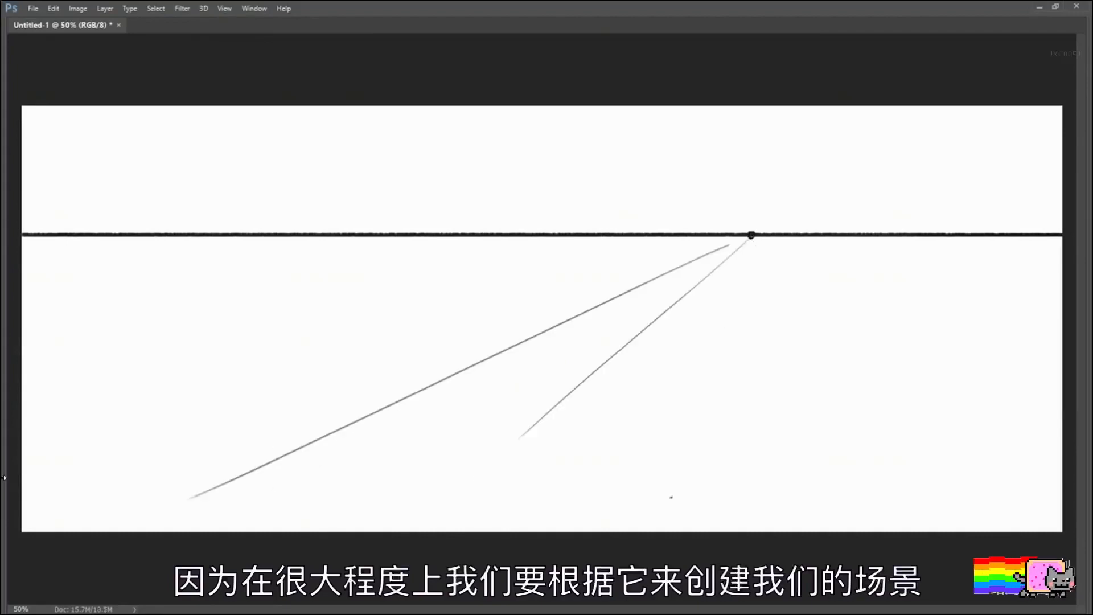
left_click_drag(714, 490, 749, 257)
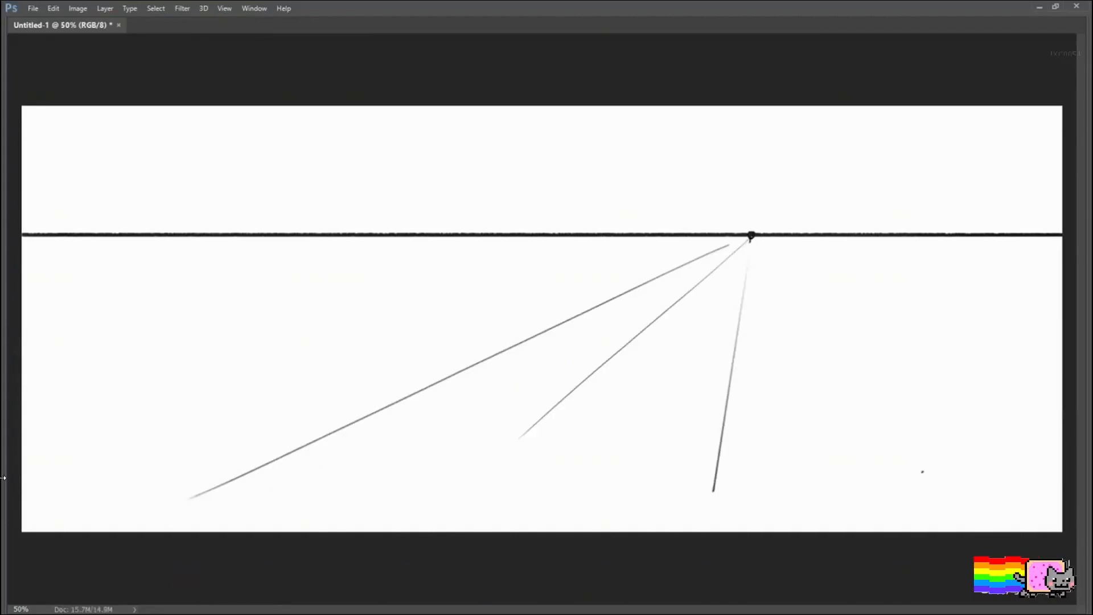
left_click_drag(923, 472, 752, 239)
left_click_drag(1032, 413, 757, 244)
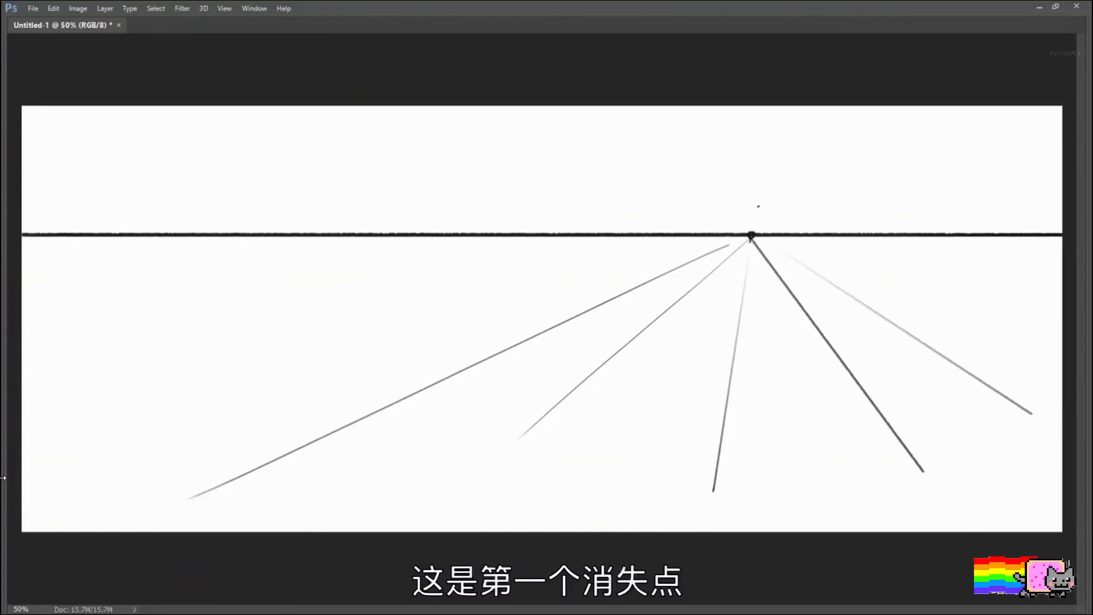
Step: Handwrite the label "1.V.P." above the vanishing point on the horizon
left_click_drag(773, 204, 803, 214)
left_click(793, 219)
left_click(816, 216)
Step: Draw four long ground lines sloping gently down to the right, crossing the first set for a second vanishing point
mouse_move(146, 256)
left_mouse_down()
mouse_move(805, 285)
mouse_move(1048, 324)
left_mouse_up()
key("ctrl+z")
left_click_drag(286, 349, 906, 428)
left_click_drag(154, 404, 854, 512)
left_click_drag(151, 460, 605, 522)
Step: Draw a slightly tilted vertical line near the canvas's left side for the third vanishing point, redoing it until the tilt fits
left_click_drag(154, 164, 152, 490)
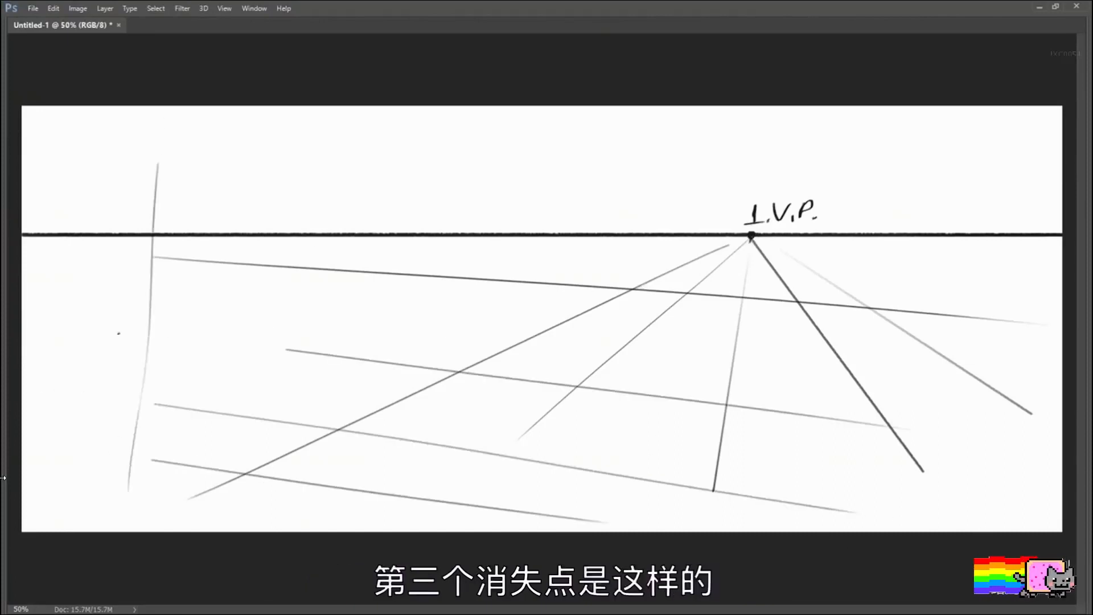
key("ctrl+z")
left_click_drag(154, 202, 163, 455)
key("ctrl+z")
left_click_drag(147, 164, 166, 416)
key("ctrl+z")
left_click_drag(153, 141, 175, 434)
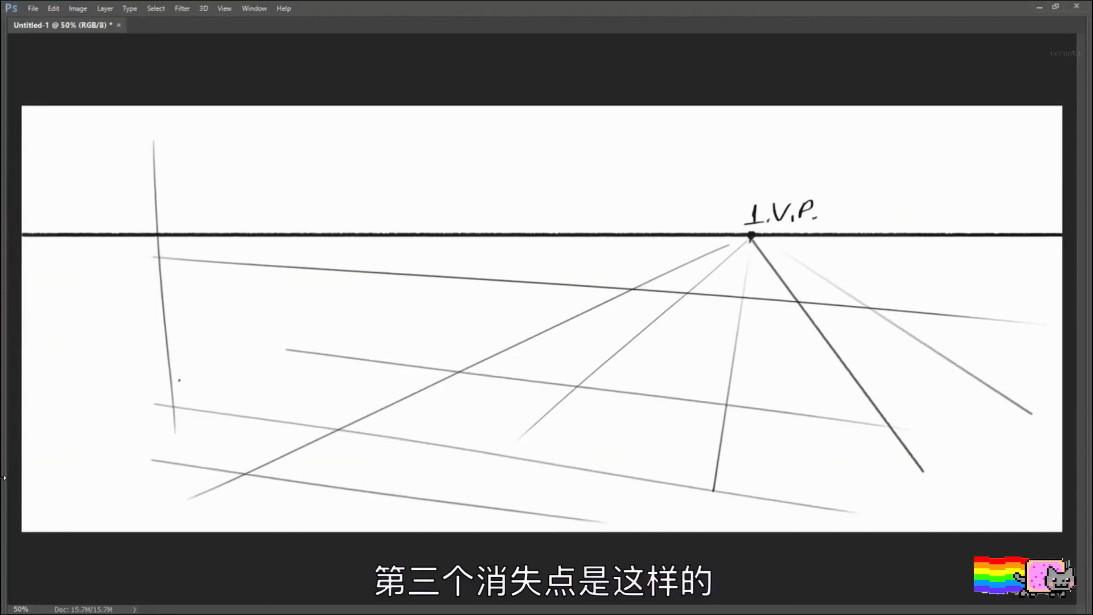
Step: Draw six more vertical guides across the horizon, nearly upright in the middle and leaning inward at the right
left_click_drag(519, 213, 509, 360)
key("ctrl+z")
left_click_drag(517, 155, 521, 352)
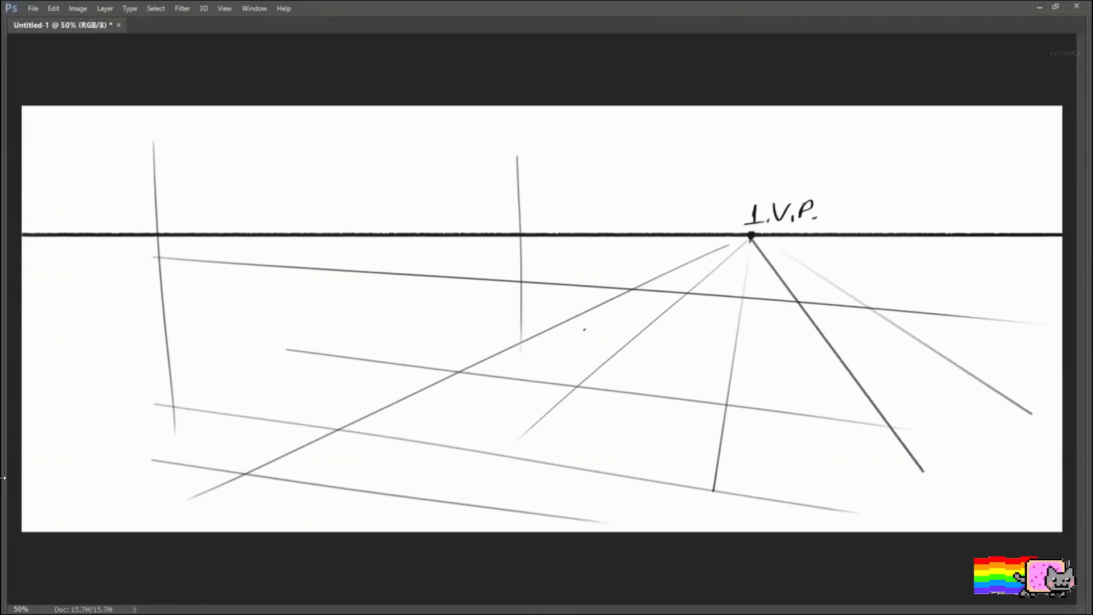
left_click_drag(584, 193, 584, 336)
left_click_drag(686, 176, 688, 294)
left_click_drag(908, 182, 893, 369)
left_click_drag(944, 205, 915, 382)
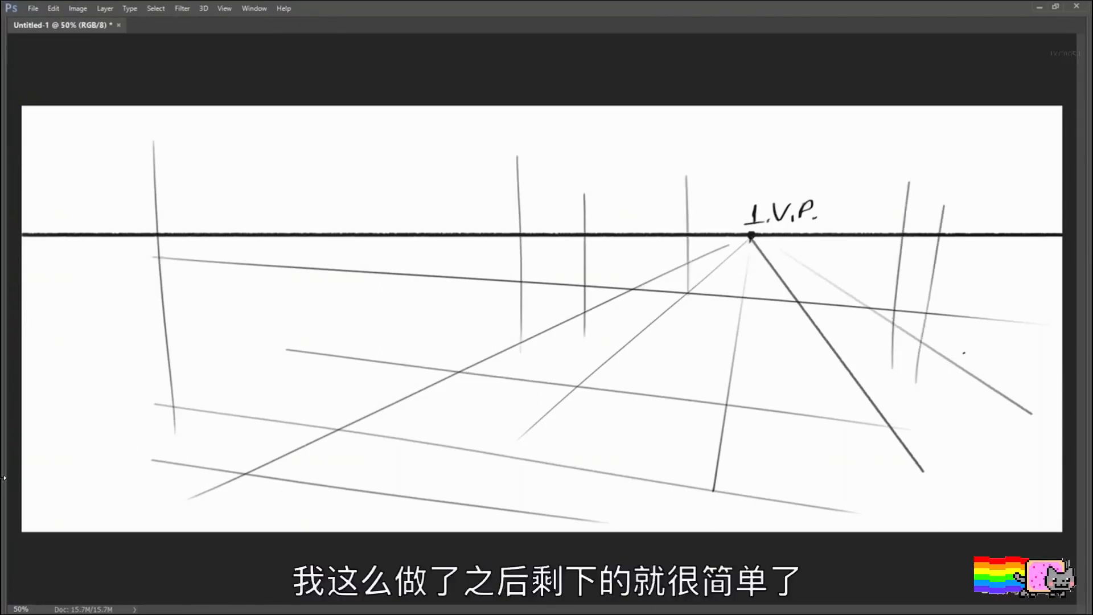
left_click_drag(999, 205, 985, 381)
key("ctrl+z")
left_click_drag(1002, 223, 978, 387)
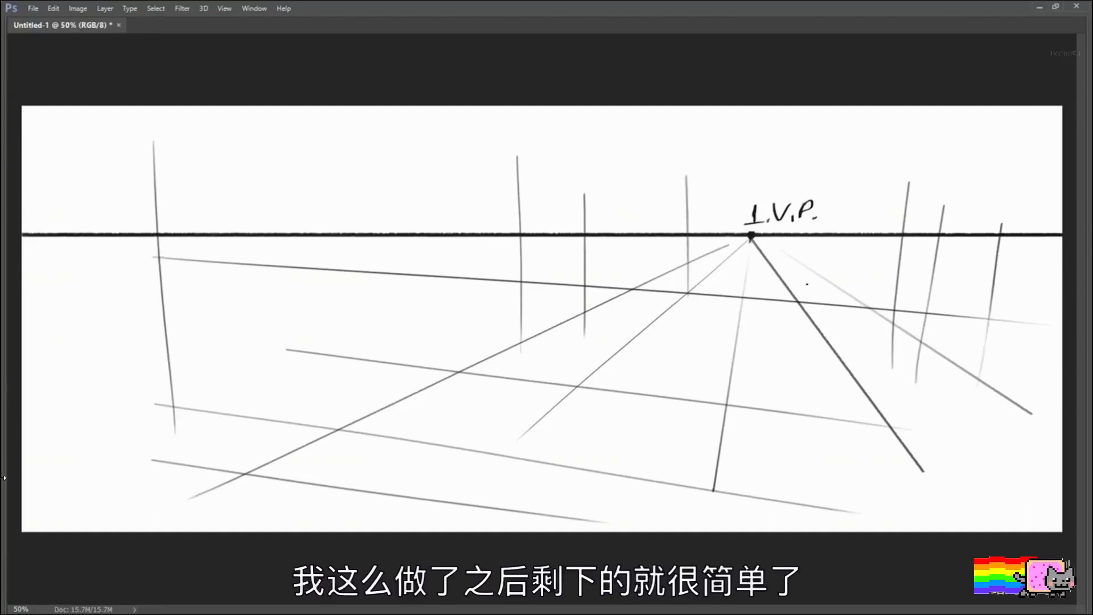
Step: Sketch tall box forms around the vertical guide at the grid's far left, with short top and base edges, undoing stray strokes
mouse_move(161, 293)
left_mouse_down()
mouse_move(252, 265)
mouse_move(242, 374)
left_mouse_up()
key("ctrl+z")
left_click_drag(142, 129, 209, 133)
left_click_drag(220, 131, 221, 316)
left_click_drag(175, 416, 208, 399)
left_click_drag(80, 192, 75, 381)
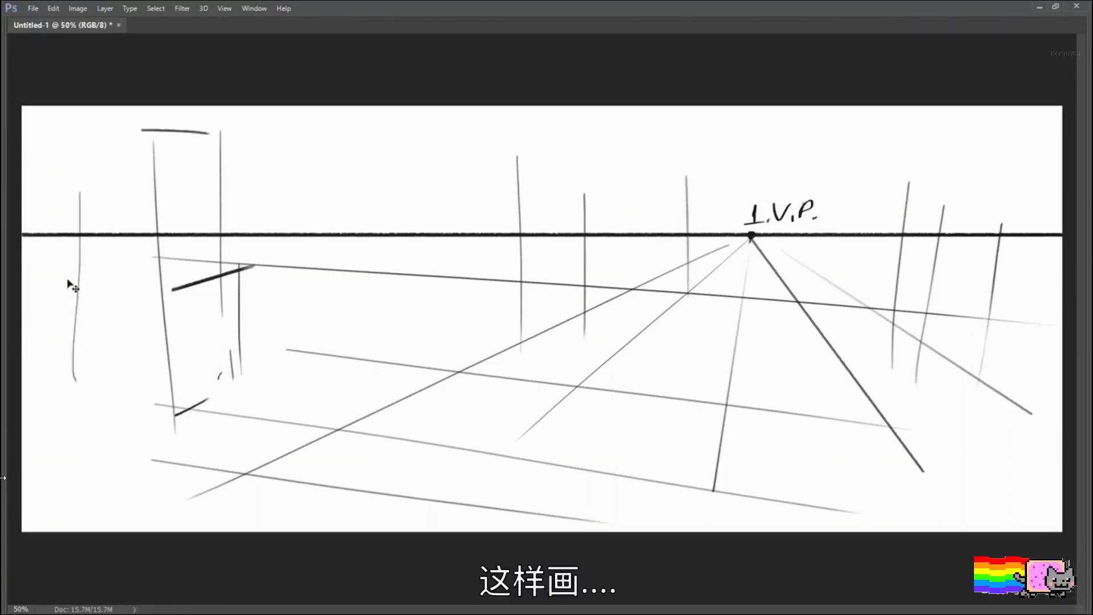
key("ctrl+z")
mouse_move(99, 126)
left_mouse_down()
mouse_move(115, 413)
mouse_move(105, 390)
mouse_move(139, 133)
left_mouse_up()
key("ctrl+z")
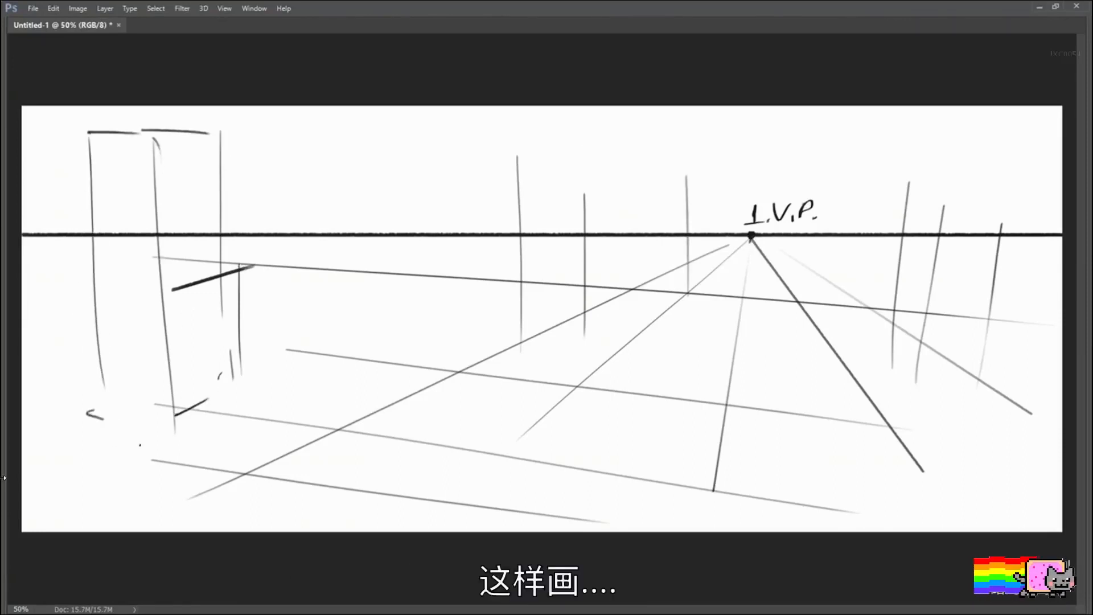
Step: Add short vertical strokes below the horizon between the existing guides, first left of the middle and then near the canvas's right side
left_click_drag(337, 231, 337, 321)
left_click_drag(322, 219, 315, 339)
left_click_drag(393, 264, 393, 300)
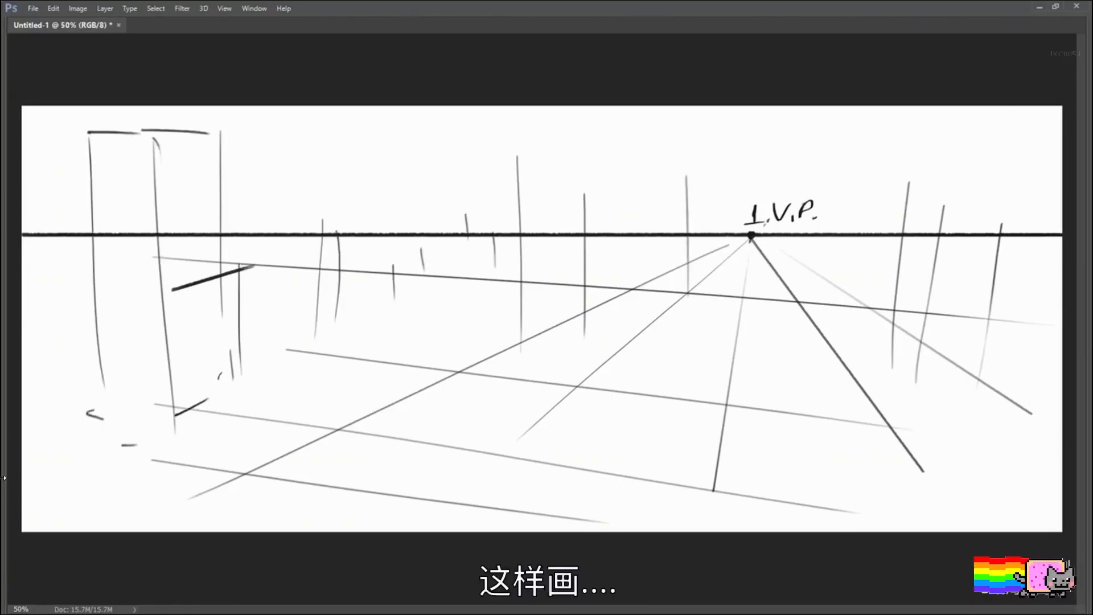
mouse_move(919, 239)
left_mouse_down()
mouse_move(919, 273)
mouse_move(945, 308)
left_mouse_up()
left_click_drag(969, 306, 968, 354)
left_click_drag(996, 289, 989, 380)
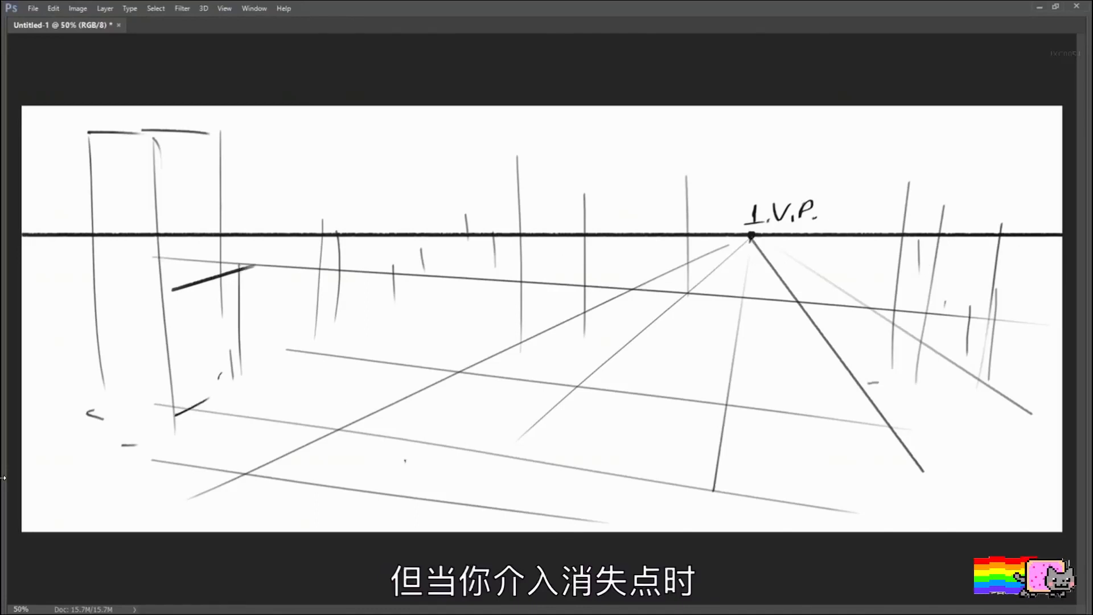
Step: Draw a large, nearly closed circle over the foreground ground lines, just left of the canvas's middle
mouse_move(405, 460)
left_mouse_down()
mouse_move(436, 304)
mouse_move(407, 421)
left_mouse_up()
key("ctrl+z")
left_click_drag(378, 387, 425, 344)
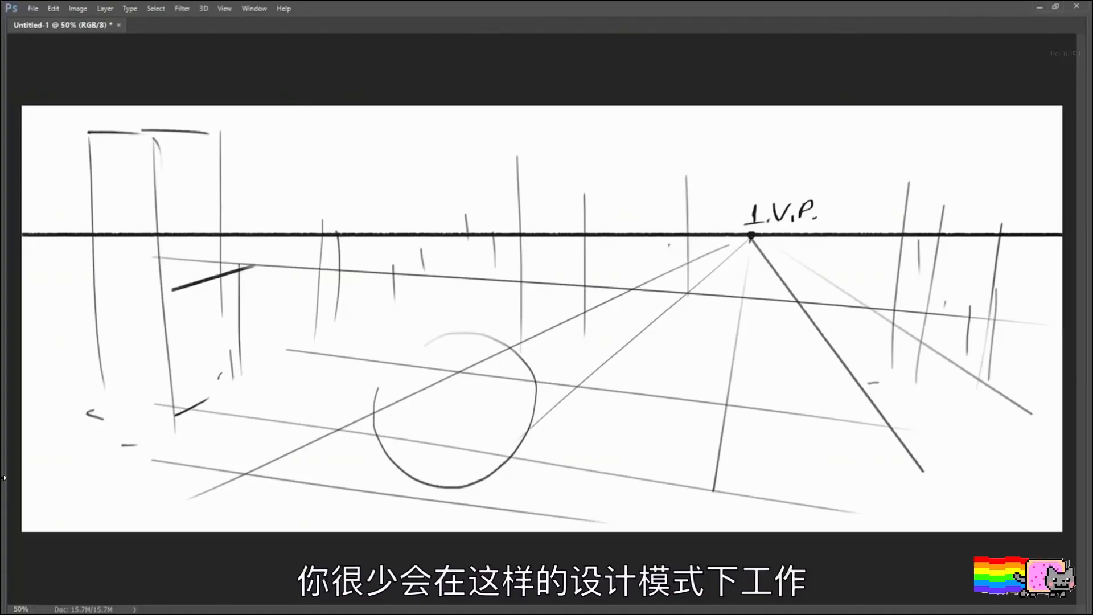
Step: Clear the entire perspective drawing from the canvas, leaving nothing selected
key("ctrl+a")
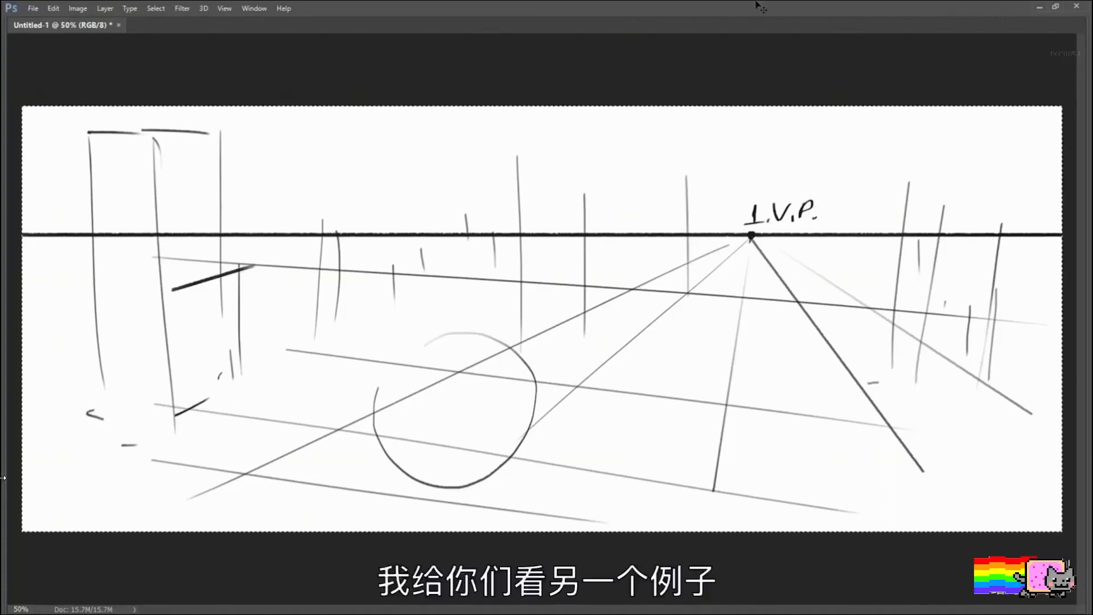
key("Delete")
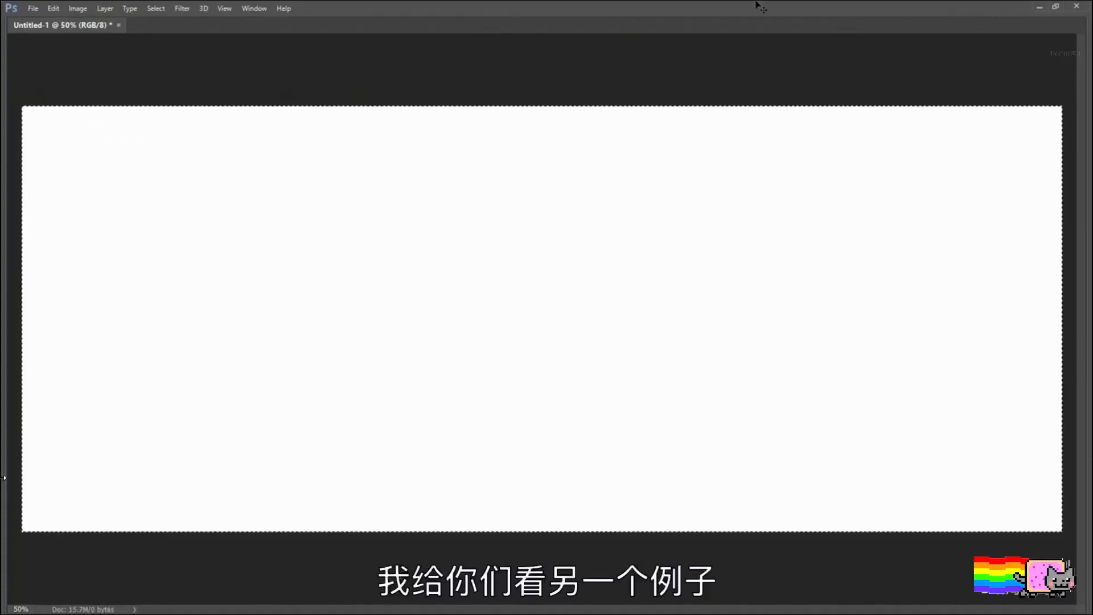
key("ctrl+d")
Step: Sketch a simple front-view mannequin from ovals for head, chest, pelvis and thighs, with single lines for the lower legs
mouse_move(270, 173)
left_mouse_down()
mouse_move(292, 192)
mouse_move(266, 173)
left_mouse_up()
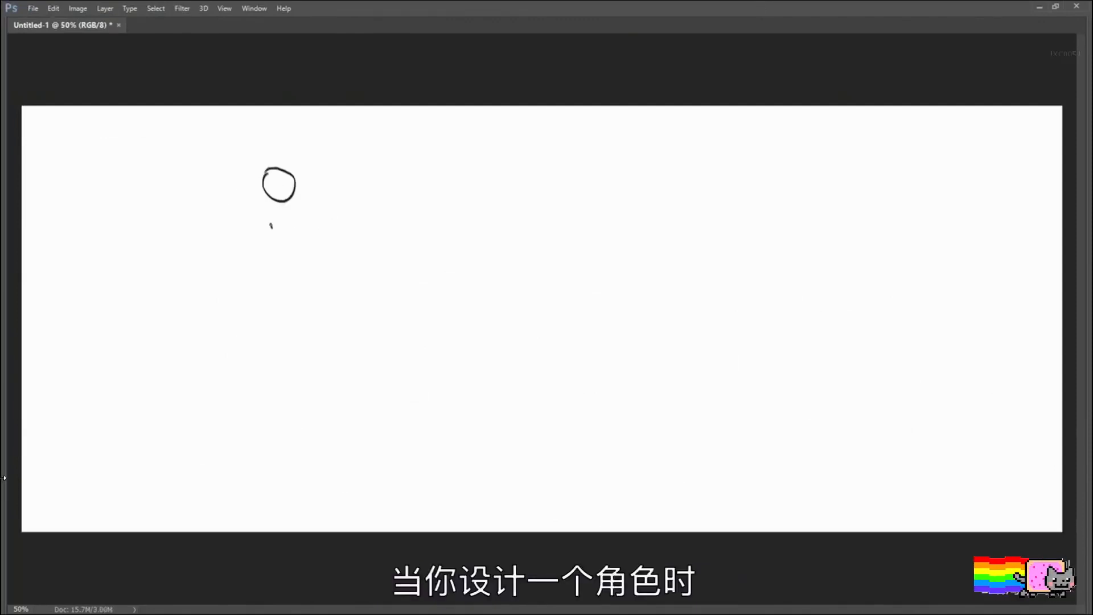
left_click_drag(272, 226, 250, 250)
mouse_move(273, 302)
left_mouse_down()
mouse_move(258, 371)
mouse_move(250, 307)
mouse_move(302, 319)
left_mouse_up()
left_click_drag(254, 379, 264, 476)
left_click_drag(302, 387, 302, 470)
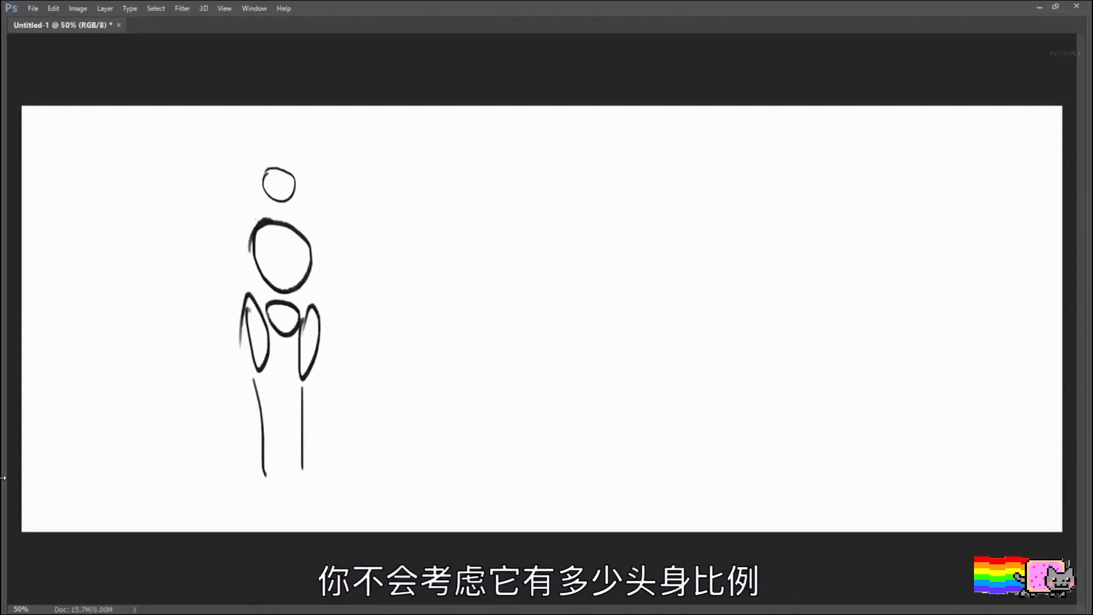
Step: Draw horizontal proportion lines across the mannequin at head-height intervals from the top of the head down to the feet
left_click_drag(242, 224, 350, 227)
left_click_drag(250, 167, 353, 171)
left_click_drag(215, 218, 369, 223)
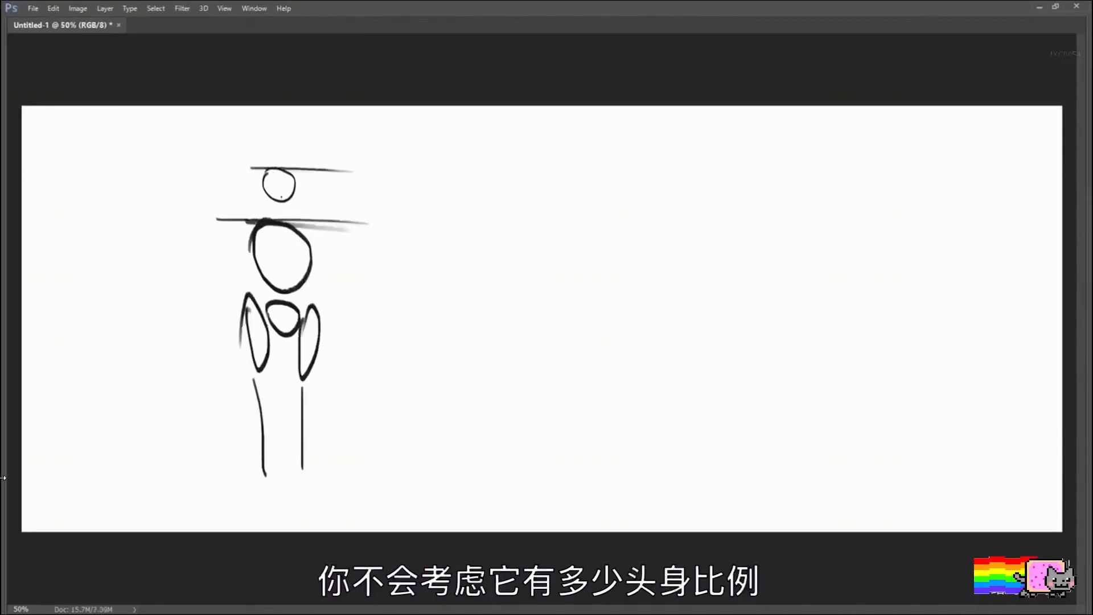
key("ctrl+z")
left_click_drag(235, 244, 348, 245)
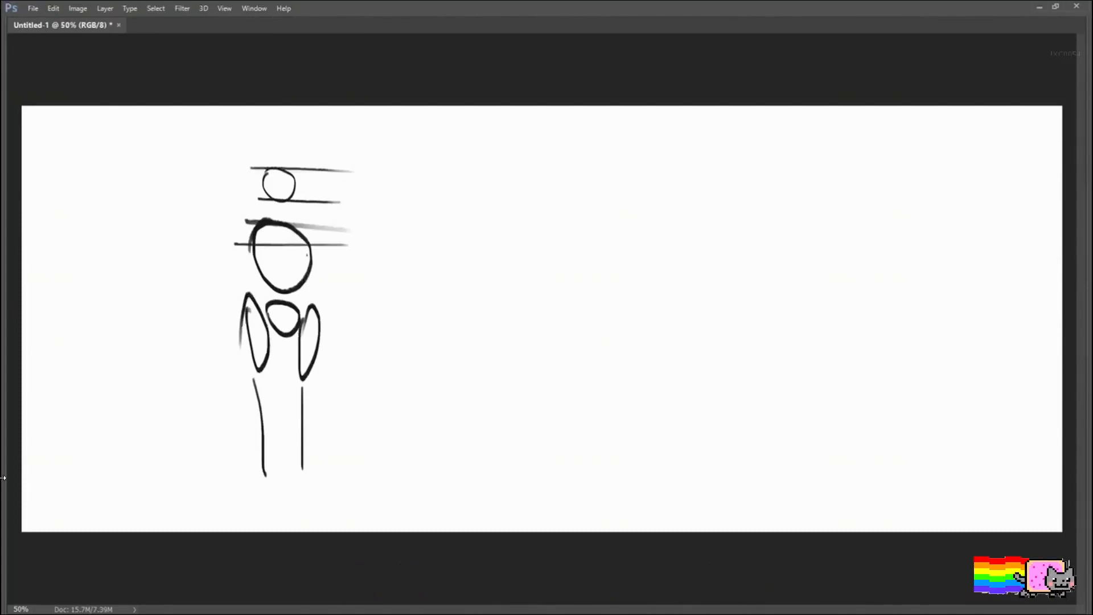
left_click_drag(229, 283, 337, 290)
left_click_drag(257, 325, 332, 326)
left_click_drag(230, 374, 296, 378)
left_click_drag(259, 417, 301, 416)
left_click_drag(223, 443, 319, 452)
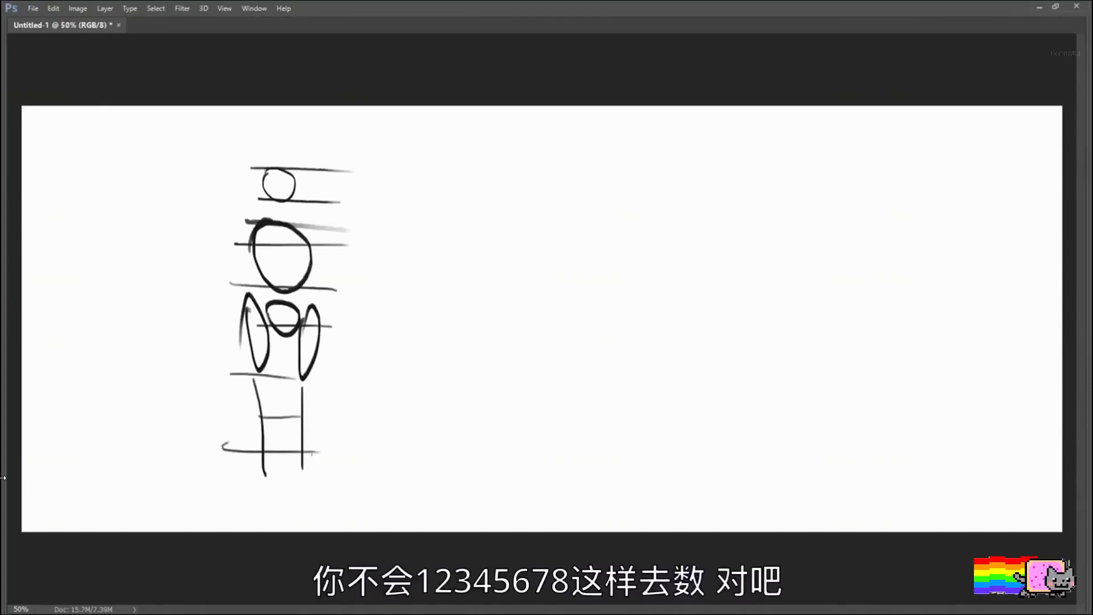
left_click_drag(249, 482, 332, 484)
mouse_move(276, 163)
left_mouse_down()
mouse_move(278, 472)
mouse_move(277, 520)
left_mouse_up()
key("ctrl+z")
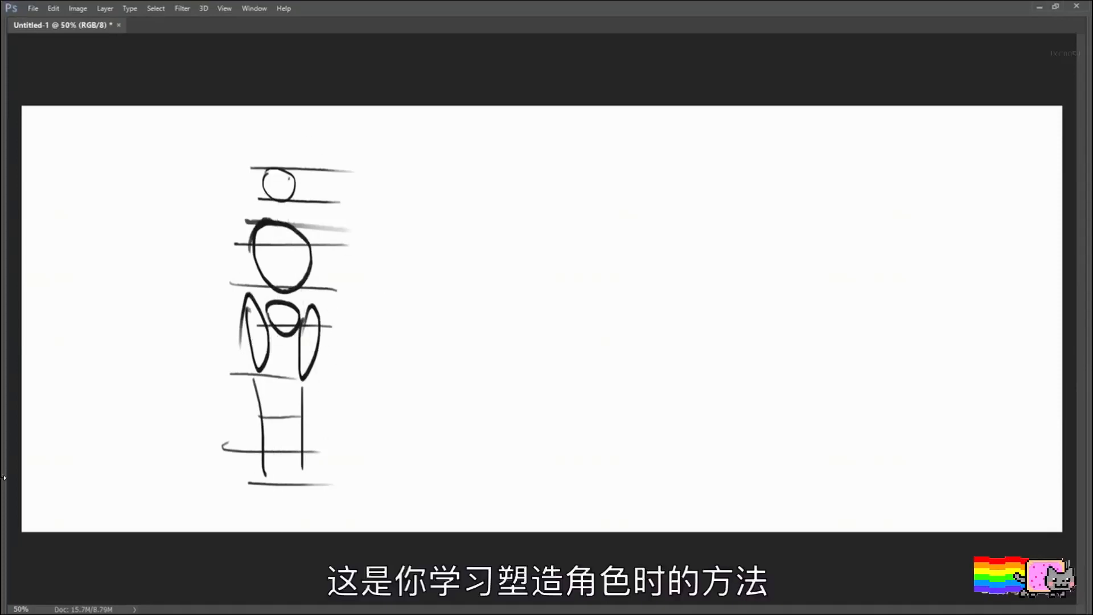
Step: Erase the mannequin and its proportion lines using a rectangular selection around them, and deselect
left_click_drag(188, 131, 406, 531)
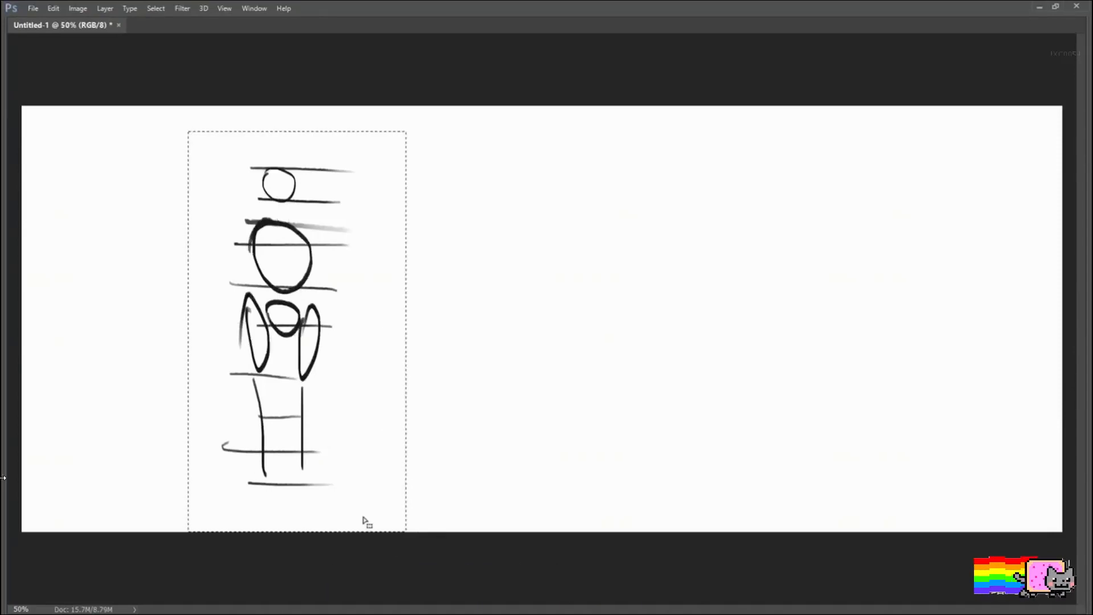
key("Delete")
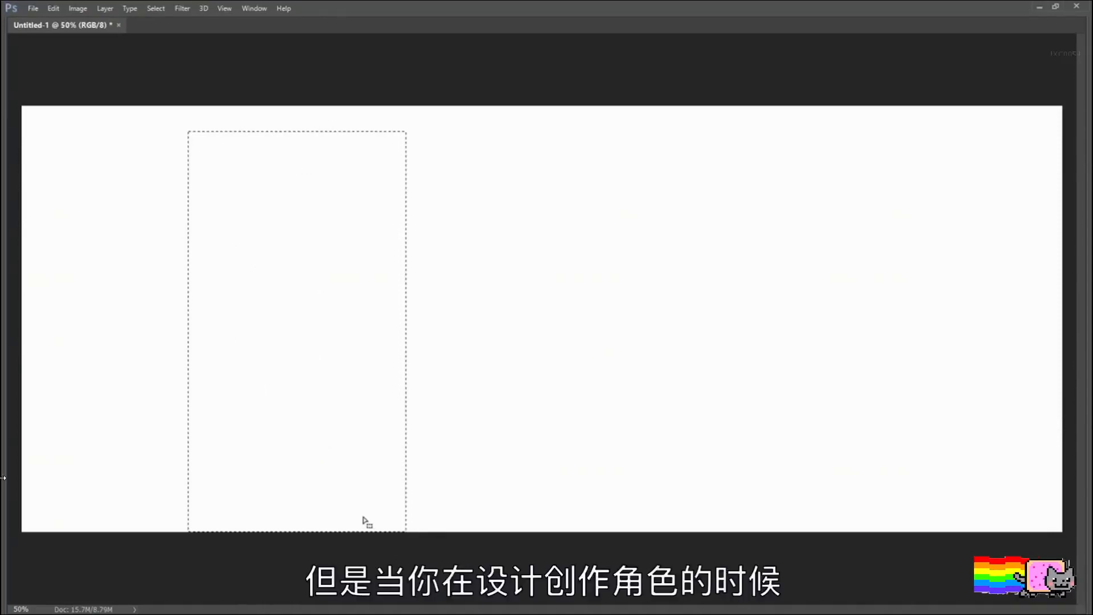
key("ctrl+d")
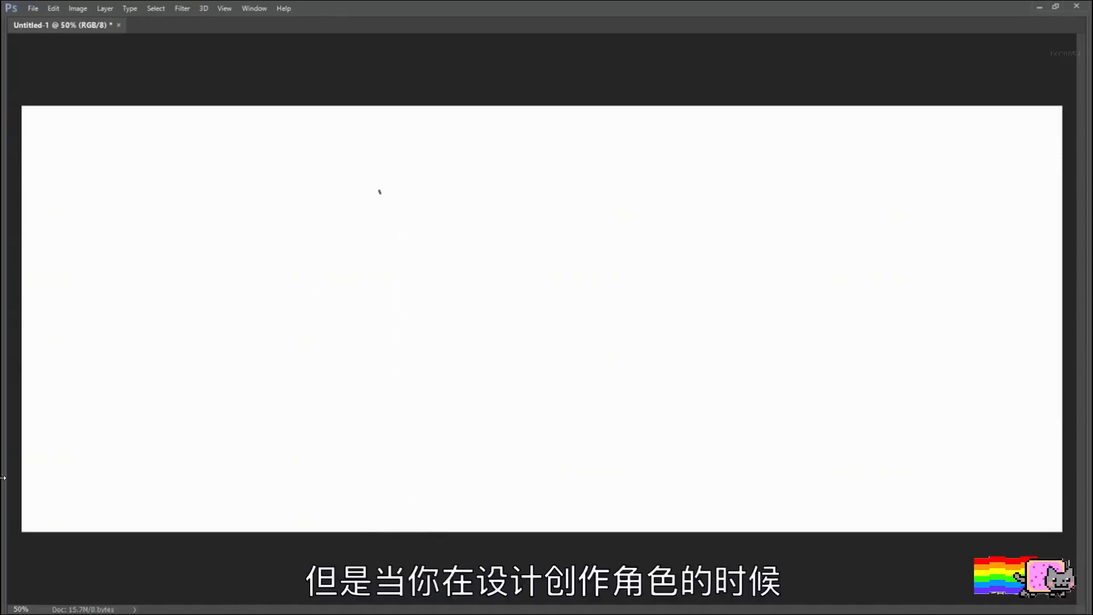
Step: Sketch a loose gesture figure standing with legs apart and one arm stretched out to the left, aiming a gun
mouse_move(379, 191)
left_mouse_down()
mouse_move(373, 224)
mouse_move(398, 244)
mouse_move(433, 248)
mouse_move(391, 262)
mouse_move(428, 268)
mouse_move(413, 311)
mouse_move(432, 296)
mouse_move(405, 384)
mouse_move(407, 443)
left_mouse_up()
left_click_drag(413, 387, 414, 462)
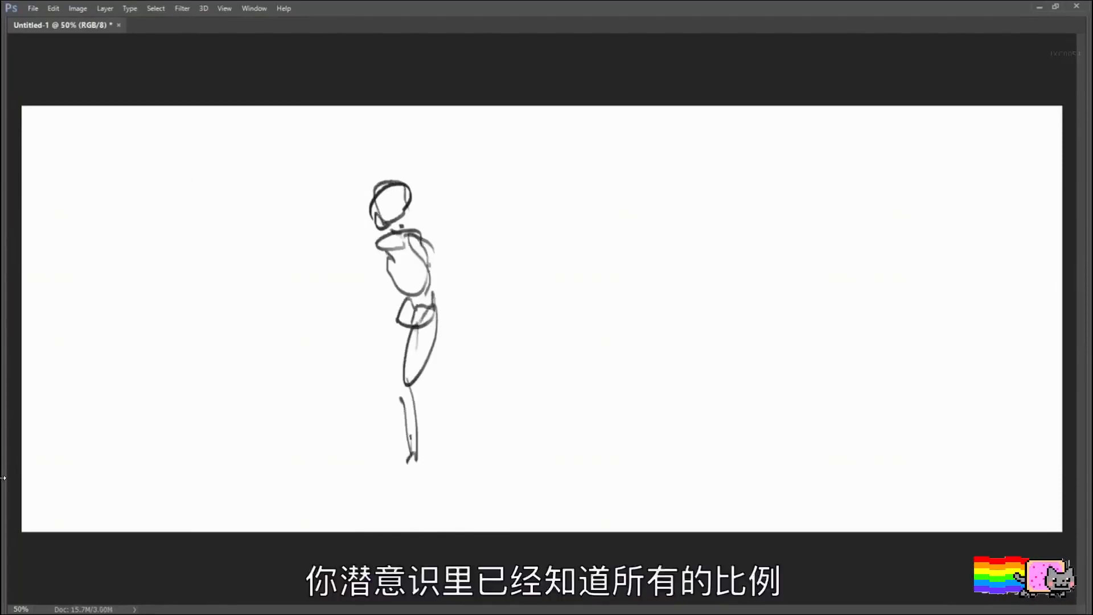
left_click_drag(399, 304, 303, 466)
left_click(462, 277)
left_click_drag(424, 250, 464, 283)
mouse_move(367, 244)
left_mouse_down()
mouse_move(243, 257)
mouse_move(295, 264)
left_mouse_up()
mouse_move(407, 214)
left_mouse_down()
mouse_move(378, 197)
mouse_move(411, 194)
left_mouse_up()
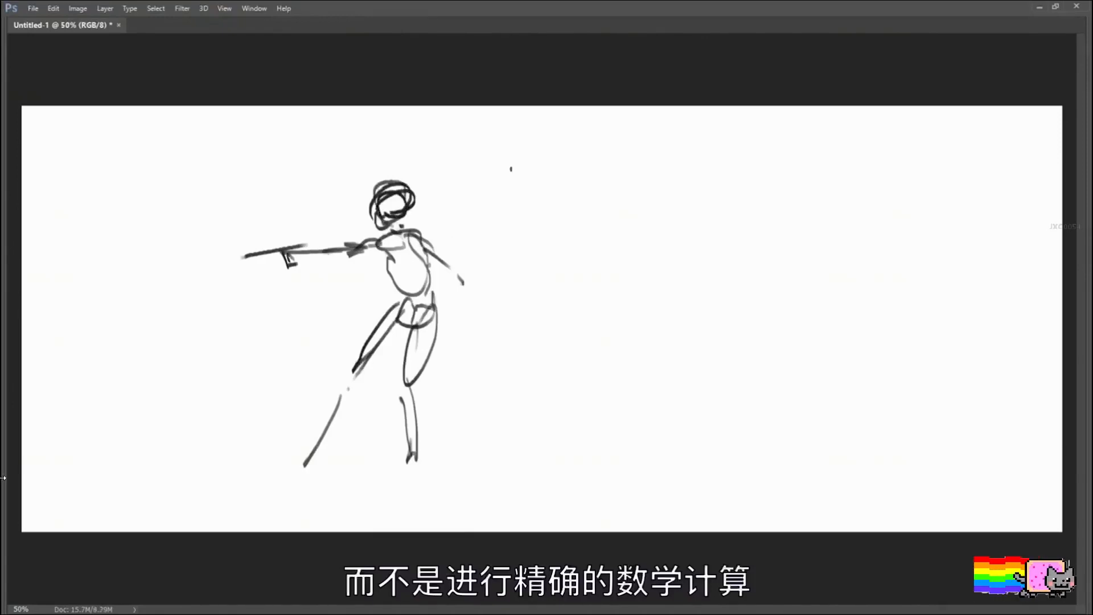
Step: Clear the gesture figure from the background using a rectangular marquee around it
key("m")
left_click_drag(232, 173, 518, 530)
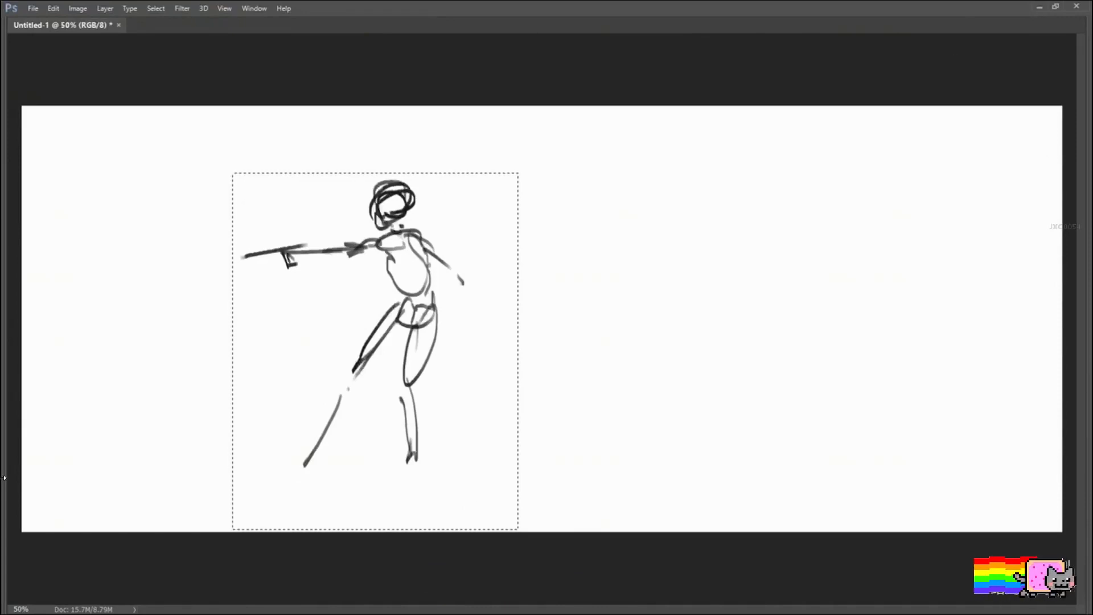
key("Tab")
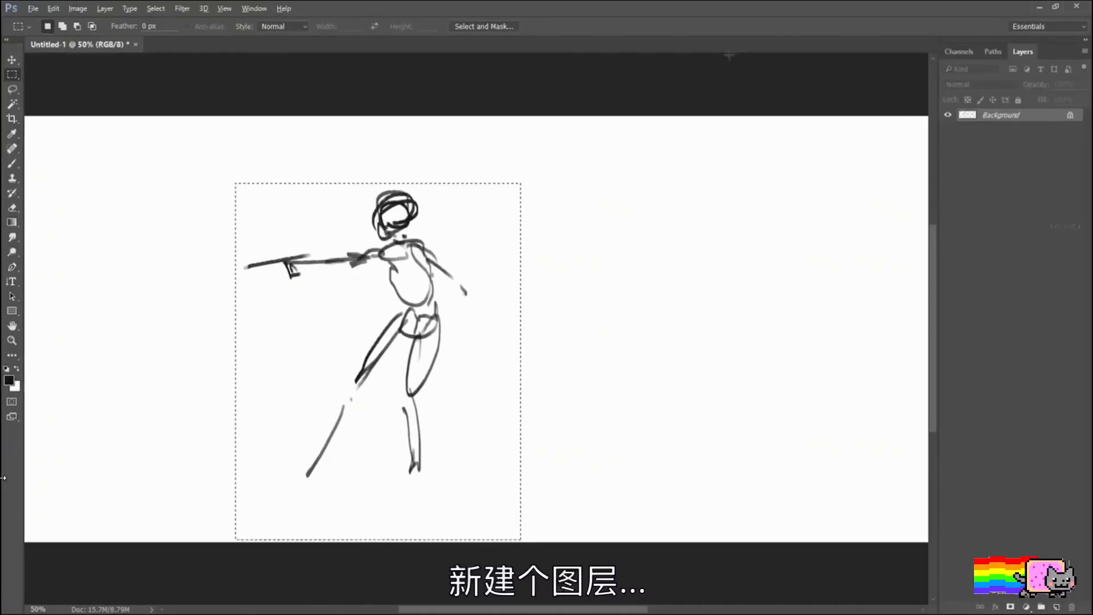
key("alt+BackSpace")
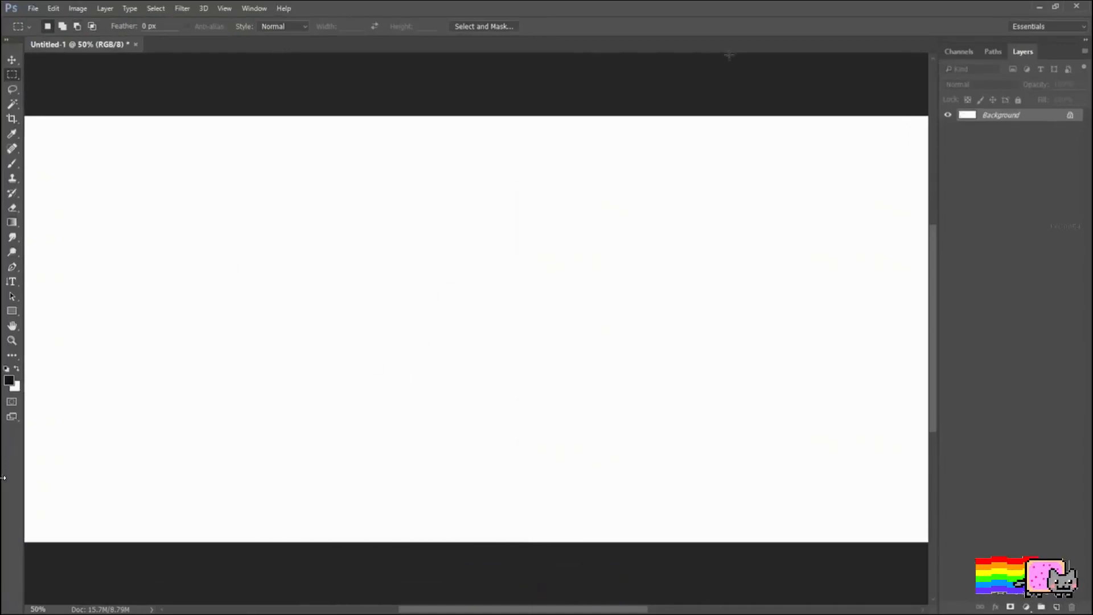
key("Tab")
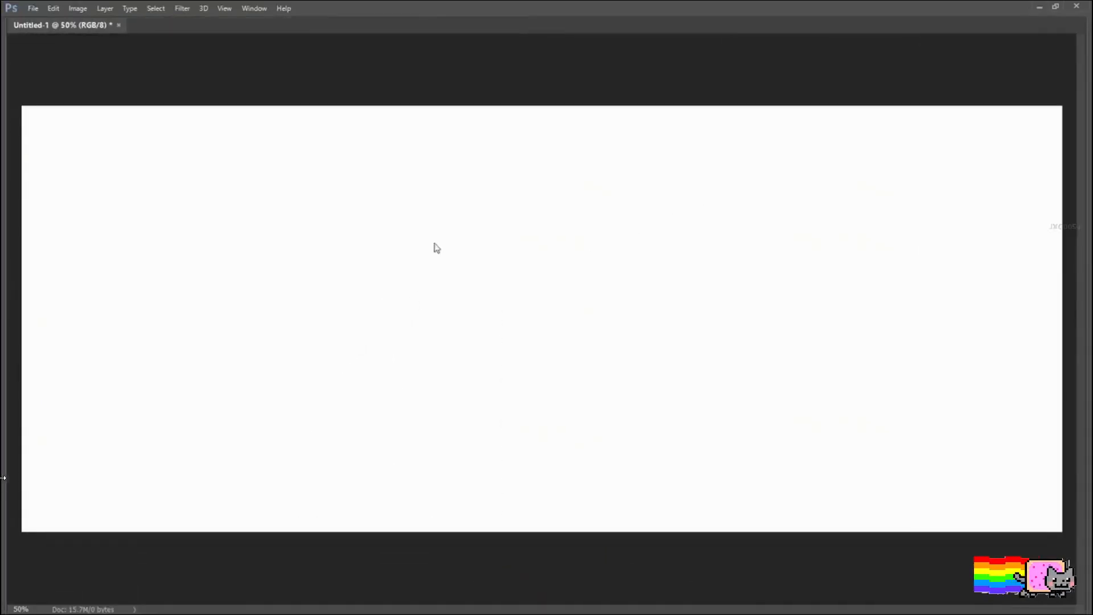
Step: Add a new layer and draw a long horizon line across its upper part, redoing the line once
key("ctrl+shift+alt+n")
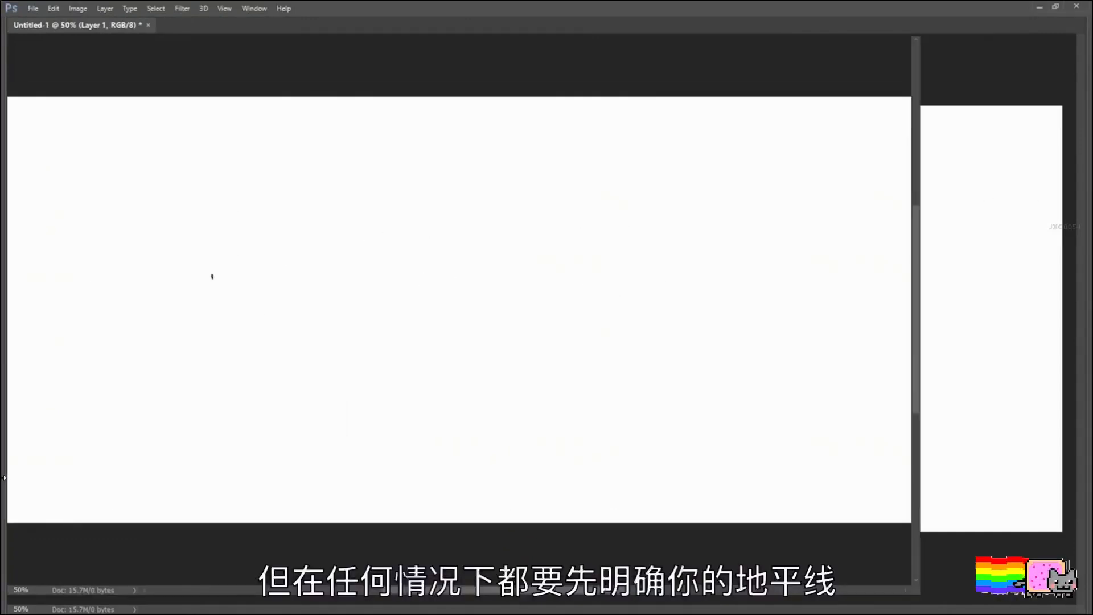
key("Tab")
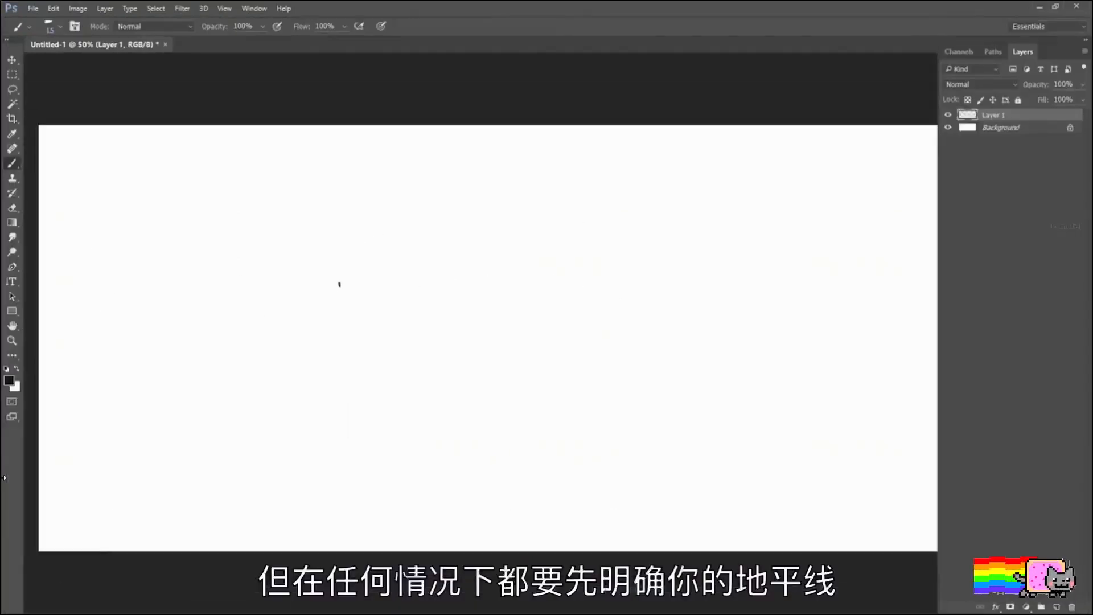
left_click_drag(36, 236, 1049, 230)
key("ctrl+z")
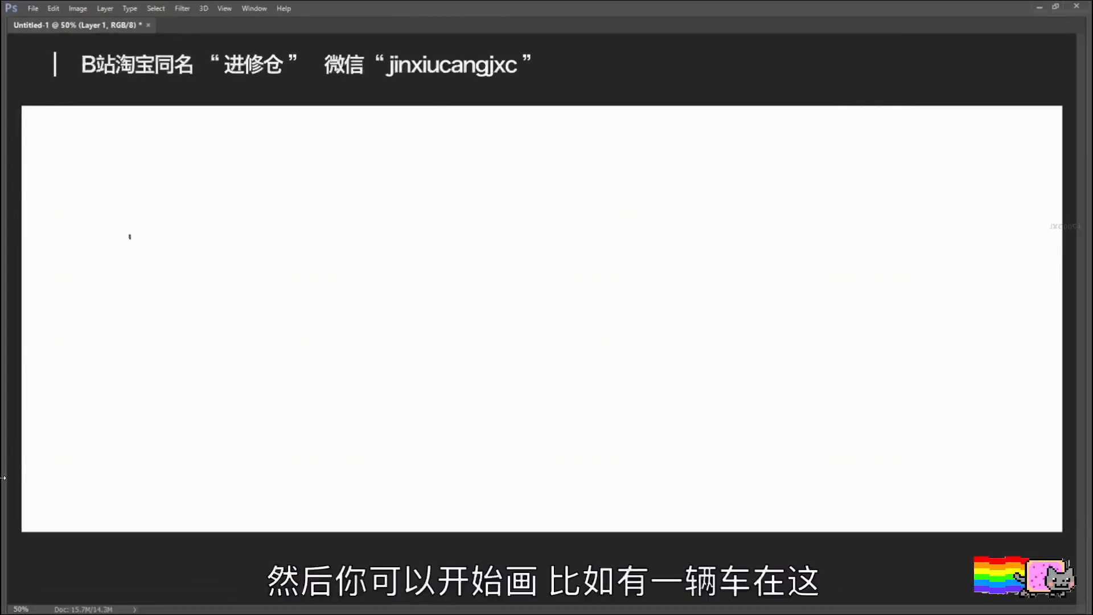
left_click_drag(176, 236, 975, 231)
Step: Block in a car's upper body below the horizon with broad strokes for the hood, roof edge, side and front corners
mouse_move(556, 404)
left_mouse_down()
mouse_move(546, 384)
mouse_move(502, 392)
left_mouse_up()
mouse_move(397, 374)
left_mouse_down()
mouse_move(504, 326)
mouse_move(562, 320)
left_mouse_up()
mouse_move(483, 311)
left_mouse_down()
mouse_move(637, 309)
mouse_move(671, 333)
mouse_move(564, 403)
mouse_move(376, 376)
mouse_move(558, 320)
left_mouse_up()
left_click_drag(601, 371, 702, 318)
left_click_drag(363, 382, 413, 391)
left_click_drag(530, 393, 563, 402)
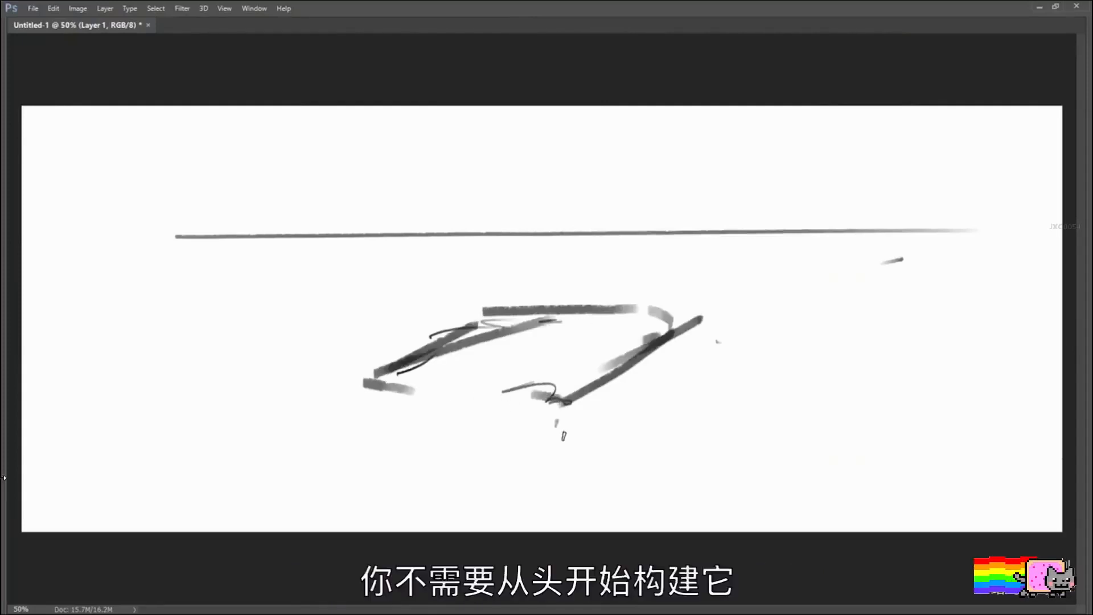
Step: Draw the car's front and rear wheel arches and its lower front bumper line
mouse_move(555, 438)
left_mouse_down()
mouse_move(587, 429)
mouse_move(602, 447)
left_mouse_up()
key("ctrl+z")
left_click_drag(655, 393, 683, 379)
left_click_drag(349, 438, 524, 462)
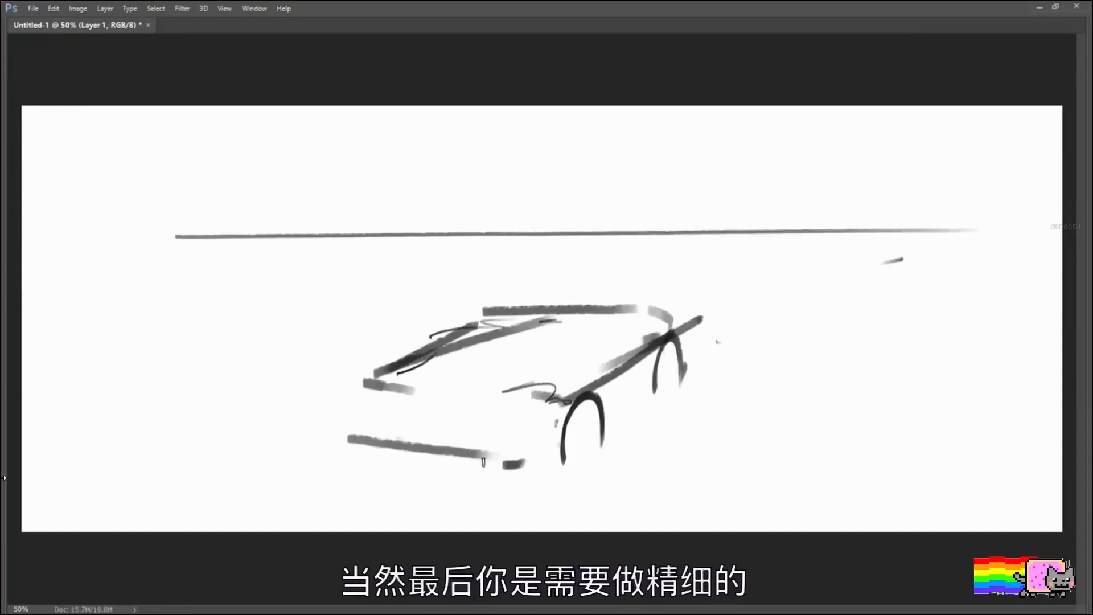
mouse_move(353, 434)
left_mouse_down()
mouse_move(493, 473)
mouse_move(532, 456)
left_mouse_up()
Step: Reinforce the car's far hood edge and extend the roofline toward the rear with further broad strokes
left_click_drag(378, 393, 376, 371)
left_click_drag(455, 324, 501, 312)
left_click_drag(570, 299, 626, 287)
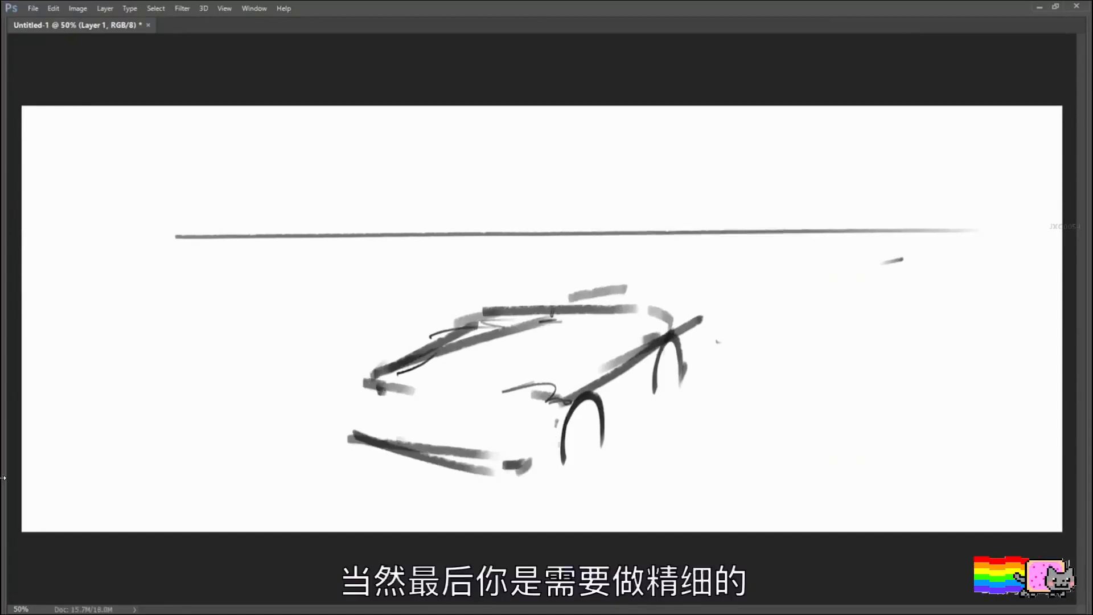
left_click_drag(387, 373, 564, 297)
left_click_drag(665, 294, 675, 286)
left_click_drag(687, 329, 688, 337)
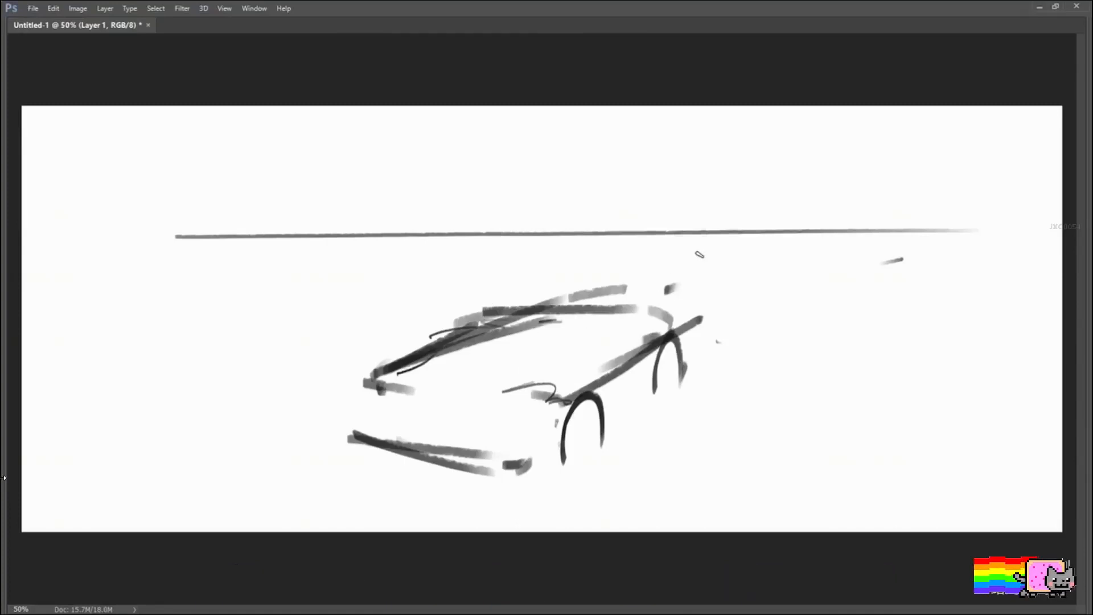
Step: Draw five thin perspective lines across and beside the car, receding toward the right part of the horizon
mouse_move(813, 233)
left_mouse_down()
mouse_move(443, 510)
mouse_move(650, 377)
mouse_move(477, 530)
left_mouse_up()
key("ctrl+z")
left_click_drag(709, 259, 271, 443)
left_click_drag(642, 264, 165, 401)
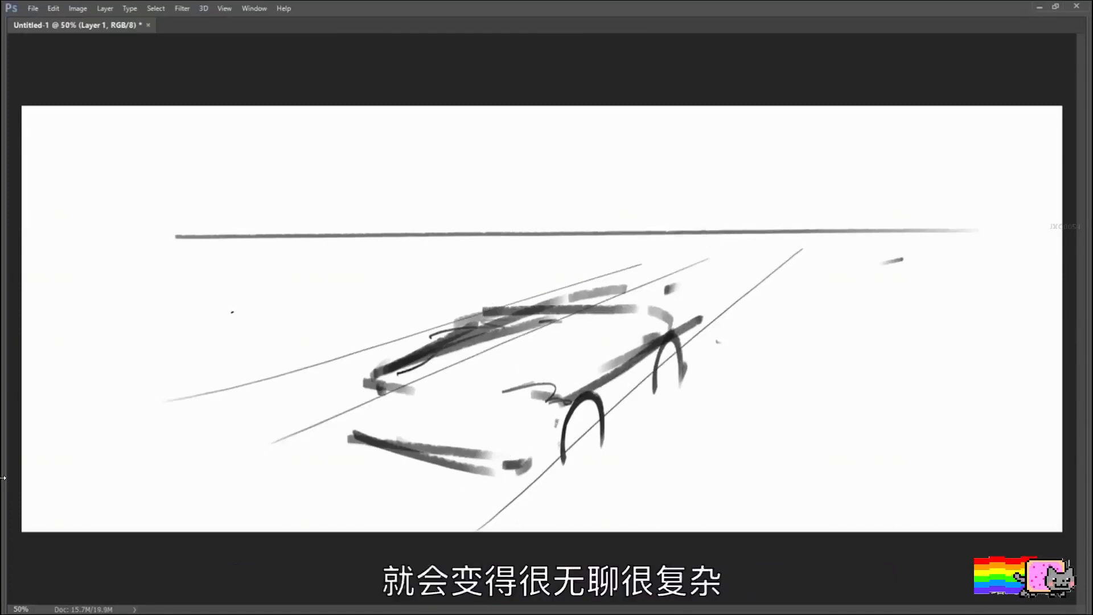
left_click_drag(632, 241, 184, 322)
left_click_drag(675, 232, 393, 276)
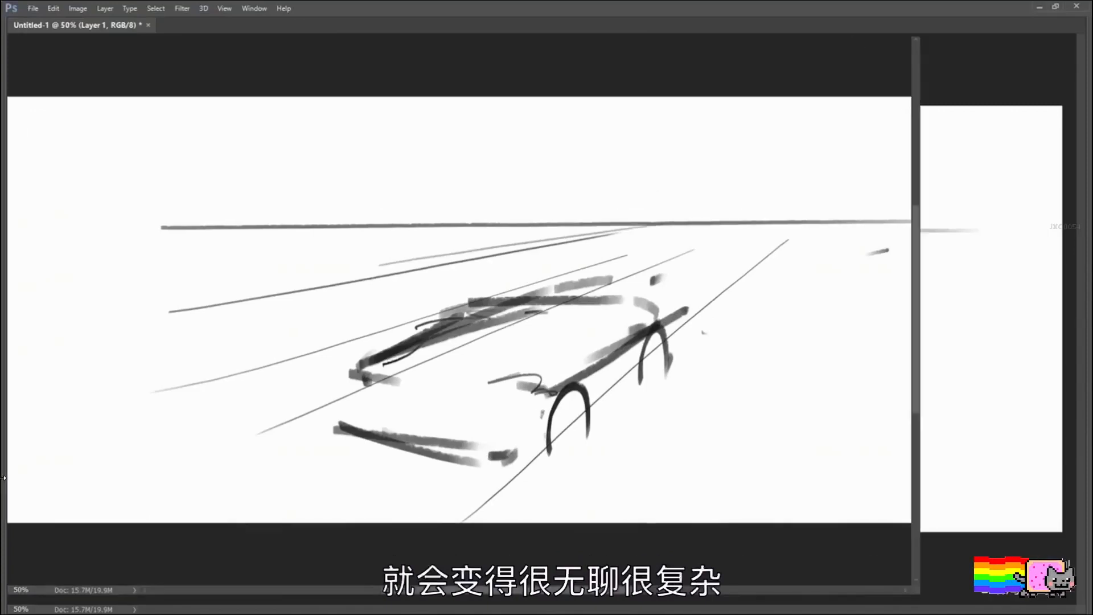
Step: Delete Layer 1 with the car sketch, keeping only the blank background
key("Tab")
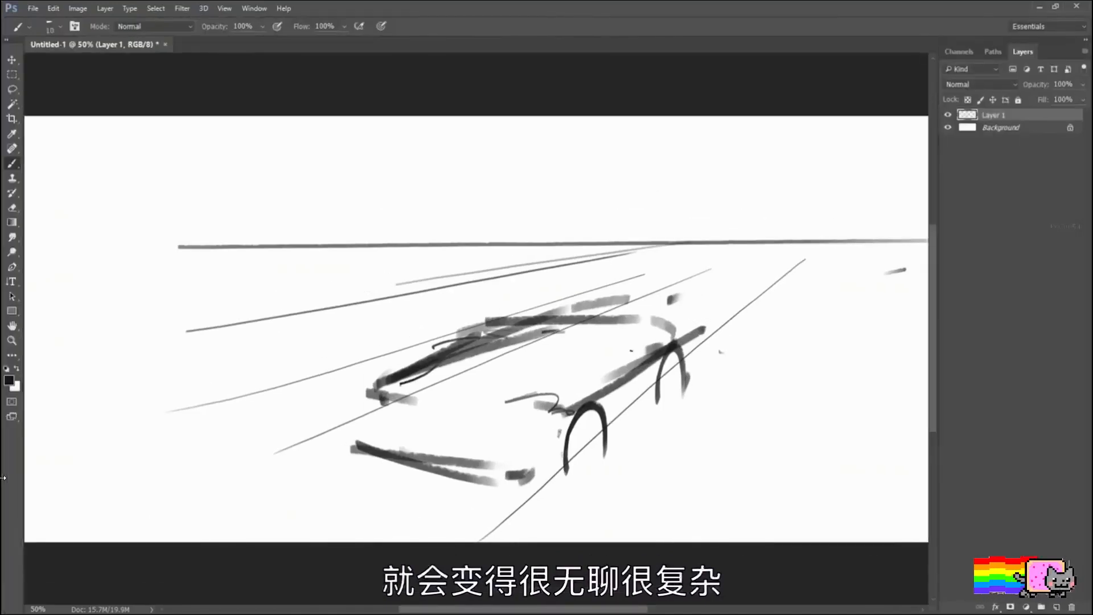
key("Delete")
key("Tab")
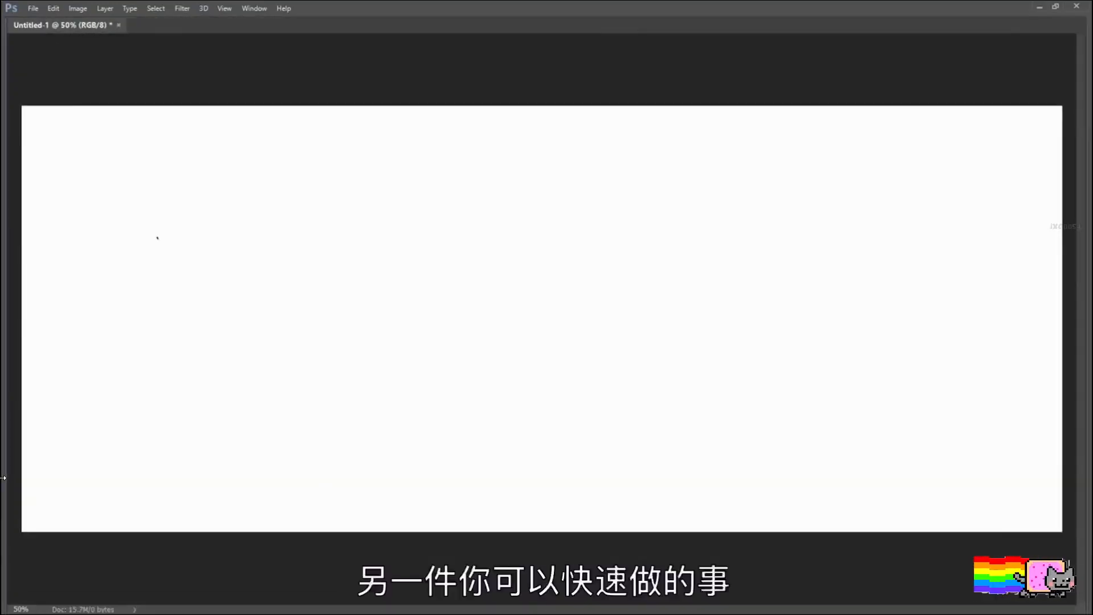
Step: Draw a thick horizon line across the canvas and stamp a radial-lines brush on its right part as a vanishing point
left_click_drag(27, 217, 1023, 251)
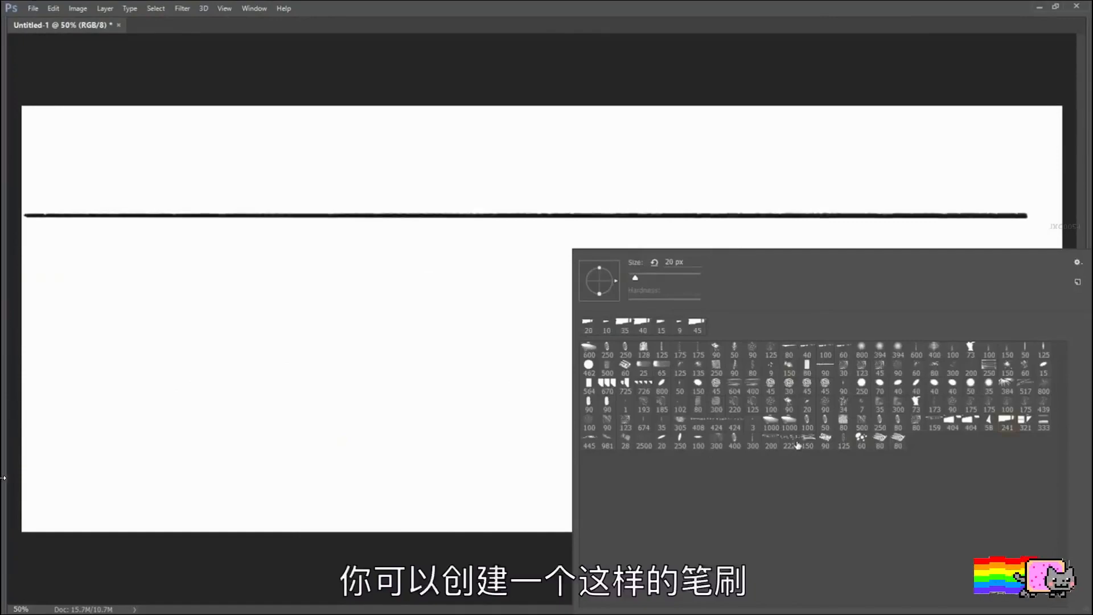
left_click(642, 446)
left_click(633, 199)
key("ctrl+z")
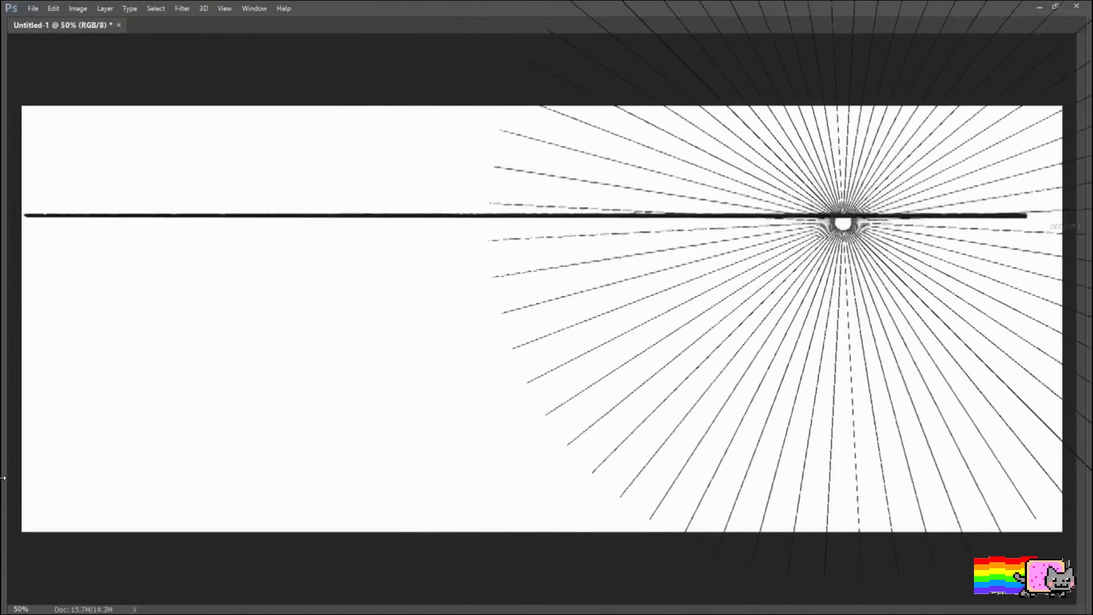
left_click(838, 215)
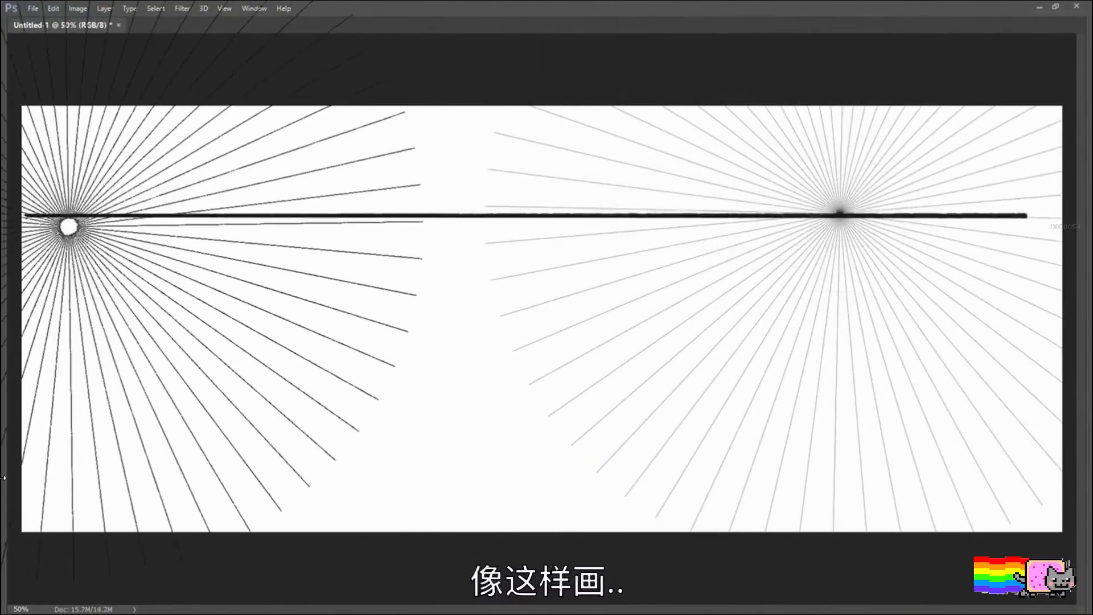
Step: Stamp a second radial-lines vanishing point on the canvas's left part, slightly below the horizon, and clear the whole canvas to white
left_click(212, 244)
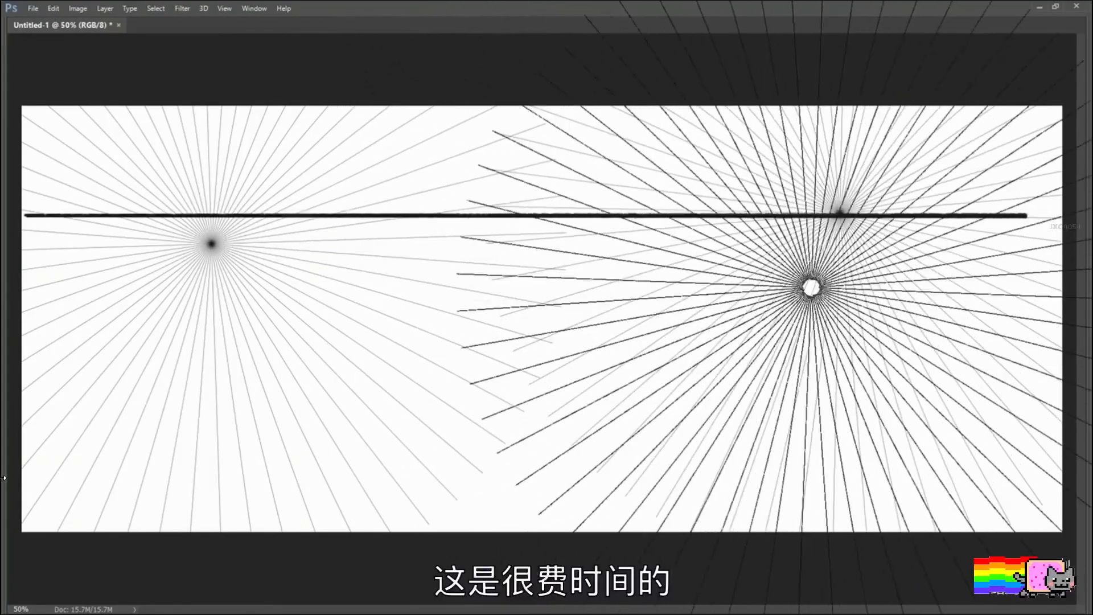
key("ctrl+a")
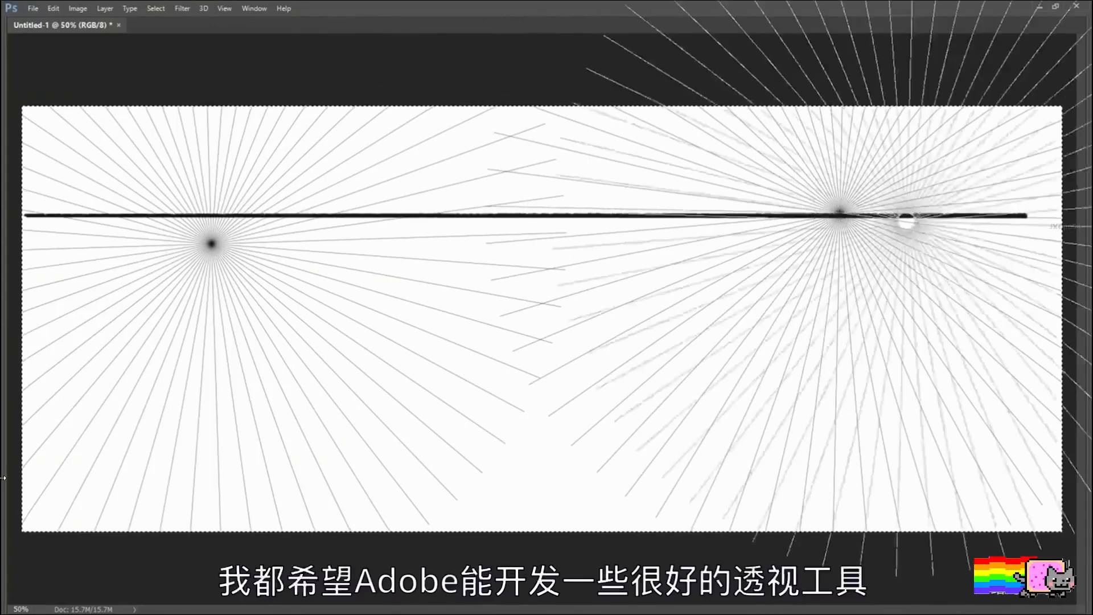
key("Tab")
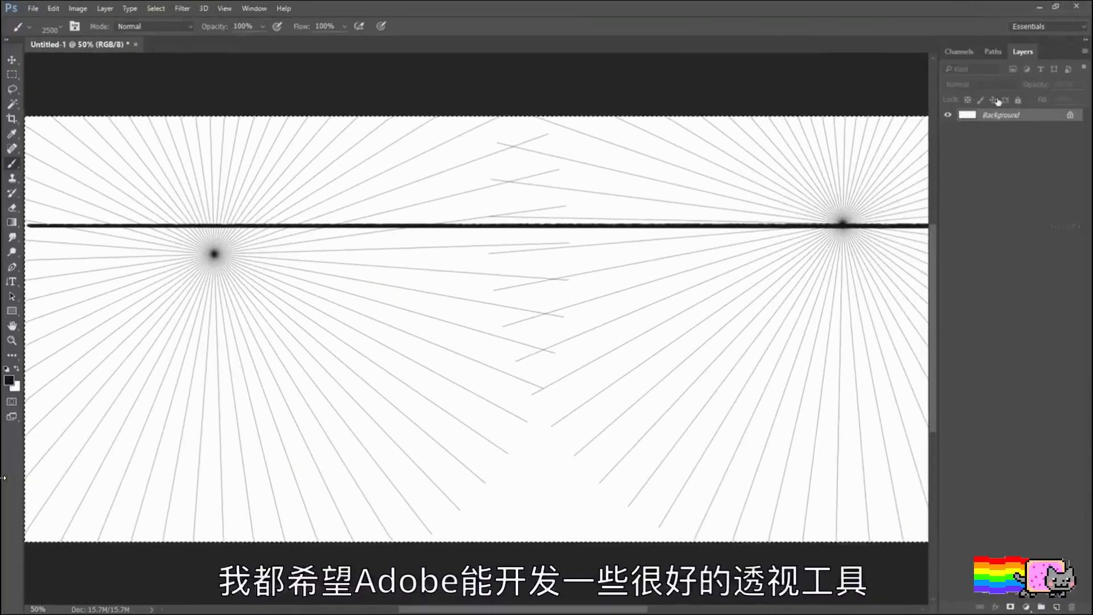
key("alt+BackSpace")
key("ctrl+BackSpace")
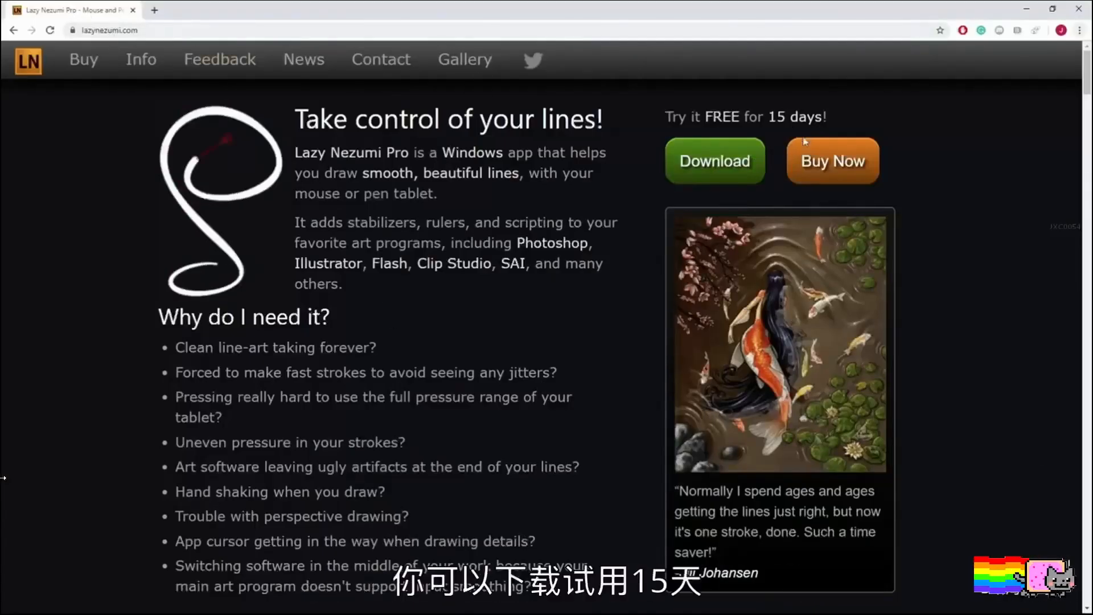
Step: Leave the Lazy Nezumi website for Photoshop, bring up the Lazy Nezumi Pro window over the canvas and switch its drawing assistance on
left_click(1028, 11)
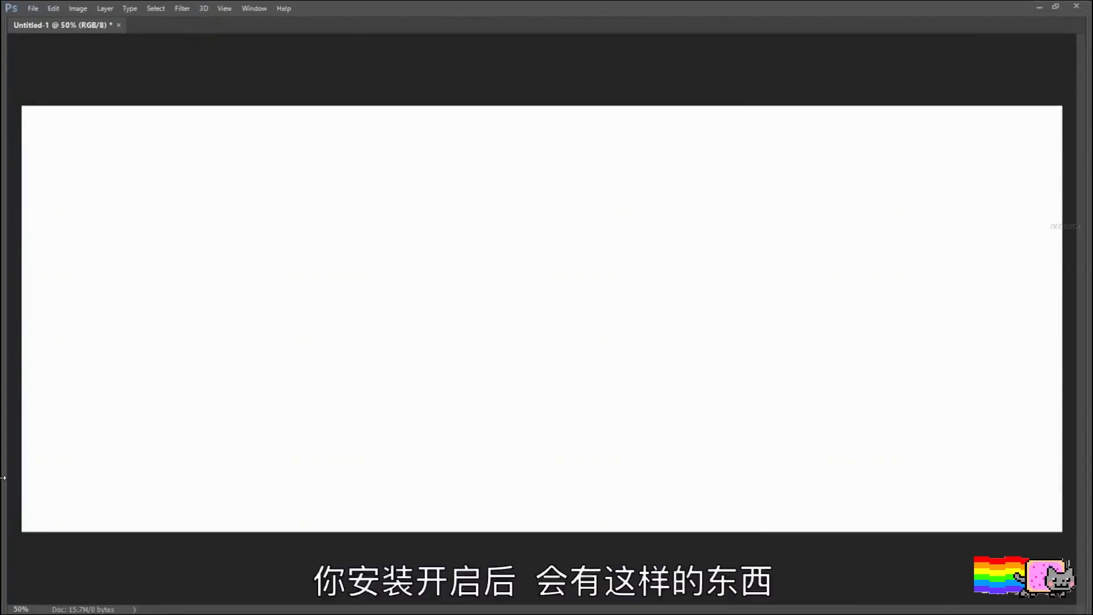
left_click_drag(874, 177, 856, 85)
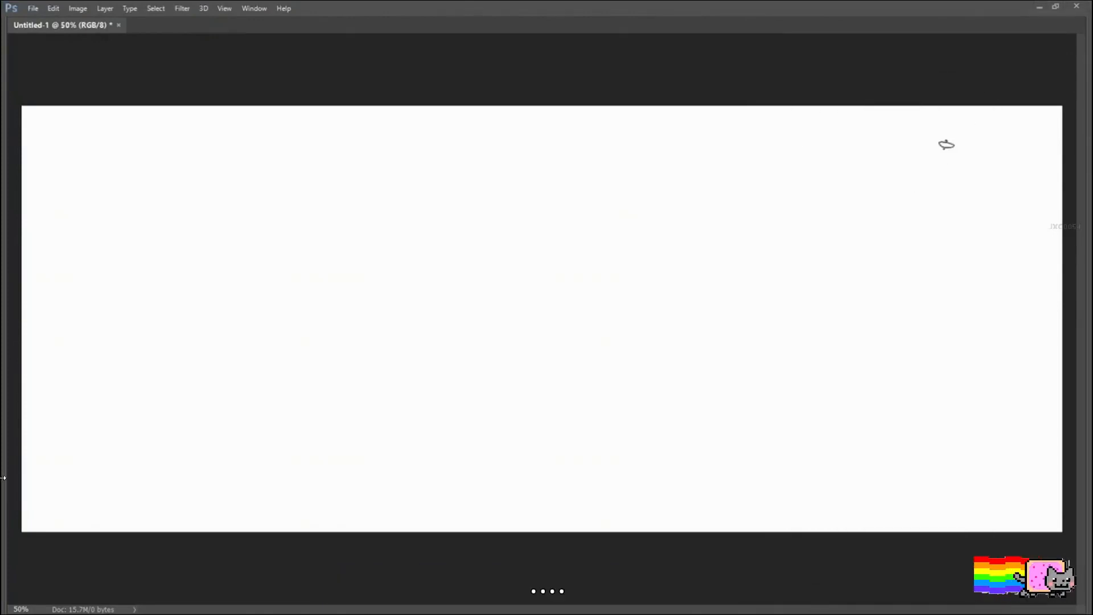
key("alt+Tab")
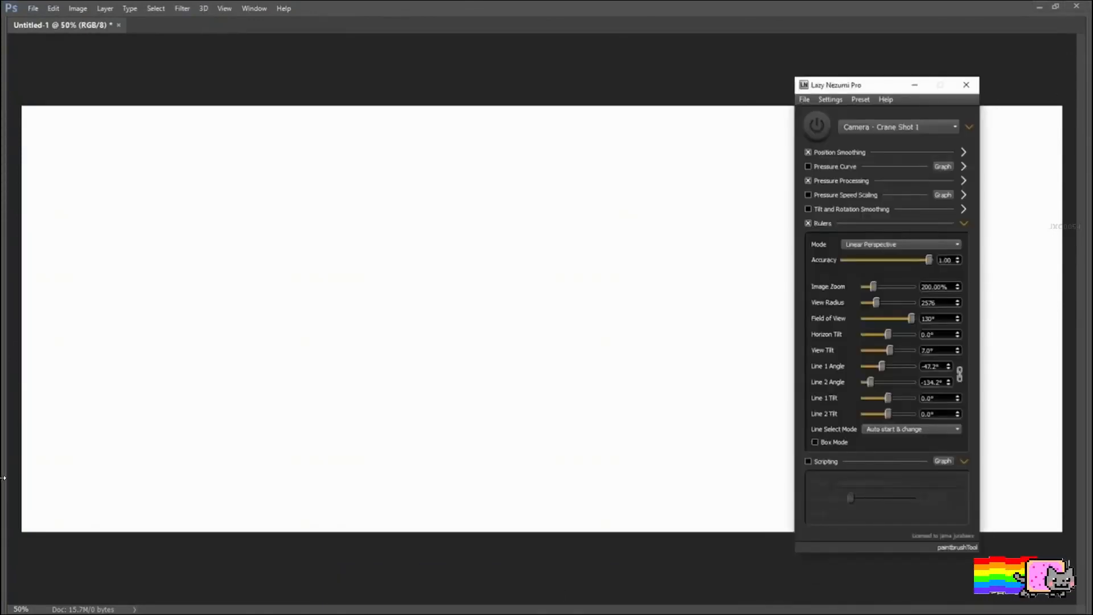
left_click_drag(848, 87, 789, 56)
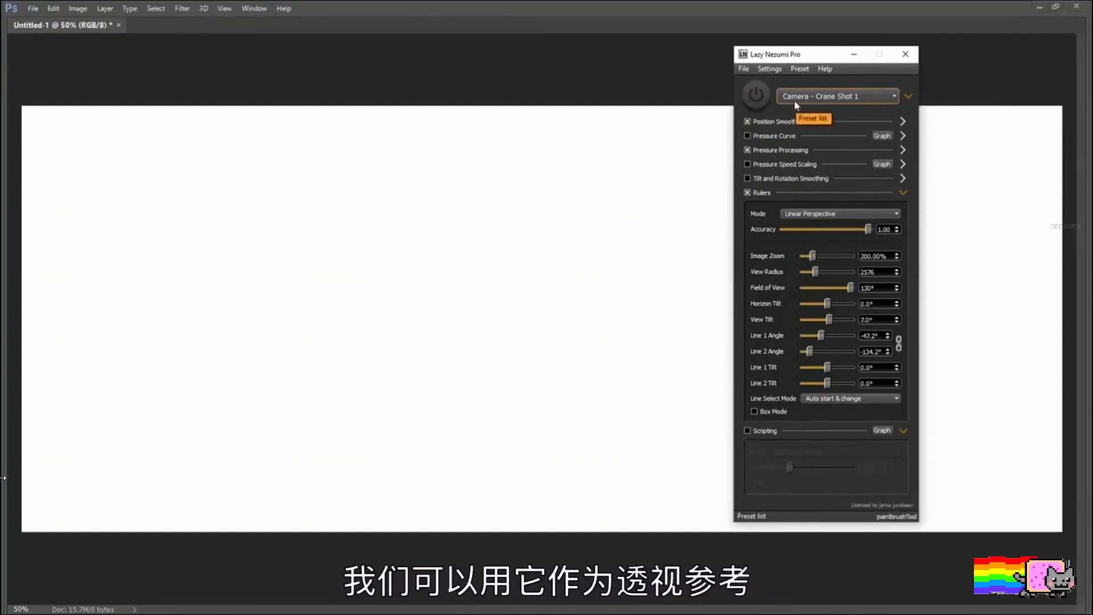
left_click(760, 98)
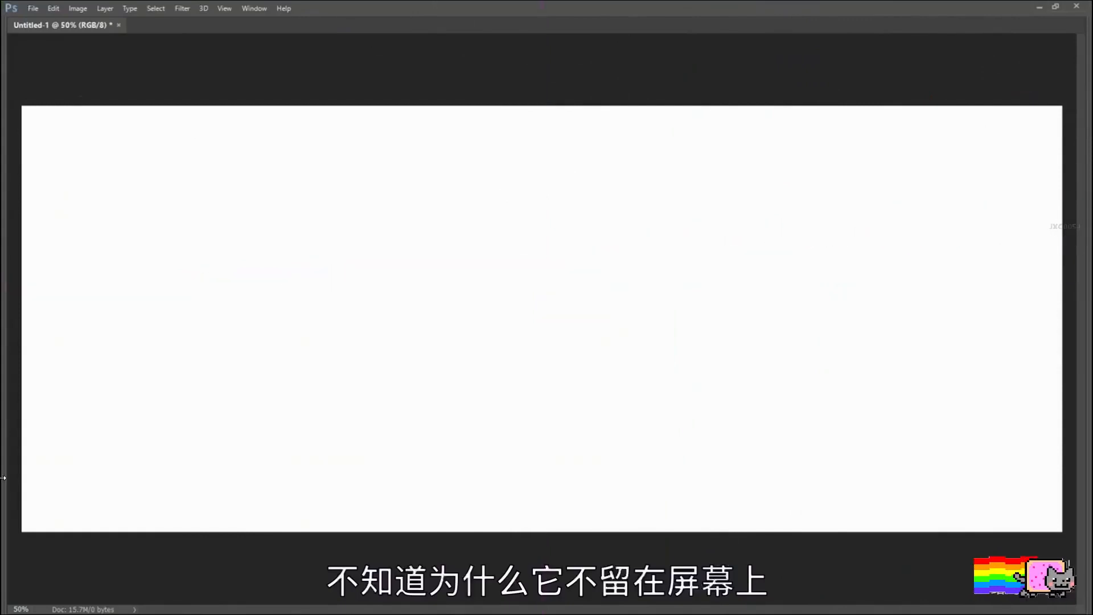
key("alt+Tab")
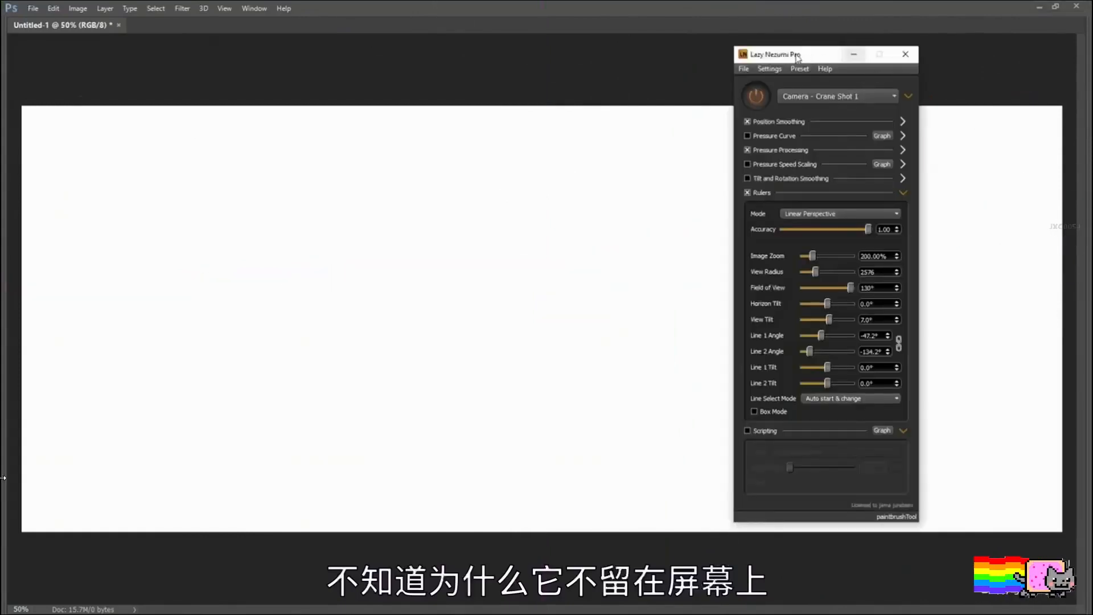
left_click_drag(761, 57, 781, 67)
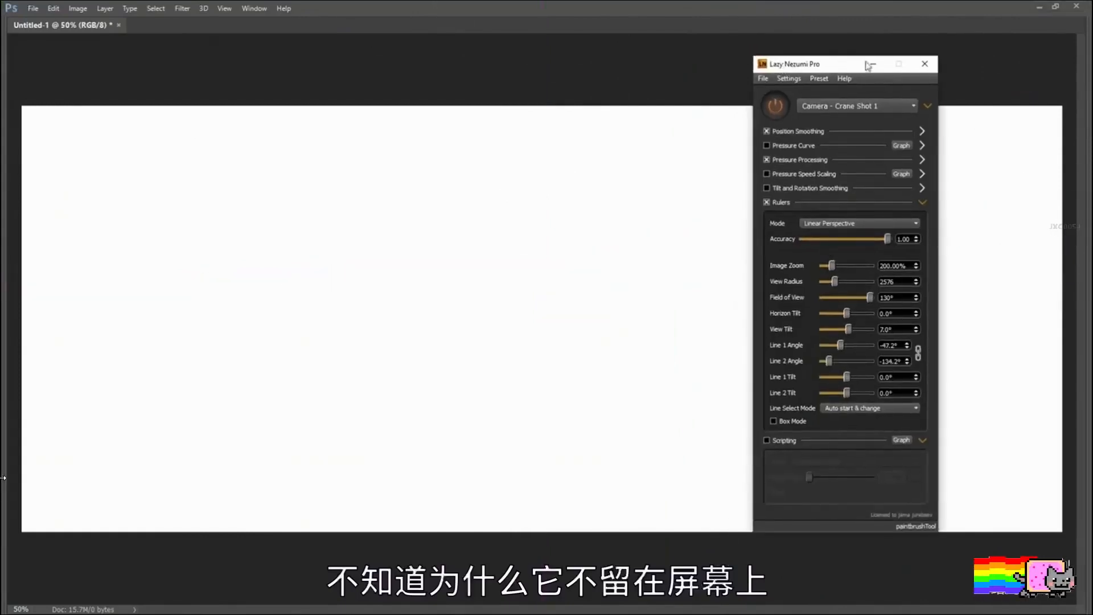
Step: Resize the Photoshop window to leave free space at its side and place the Lazy Nezumi Pro window there, clear of the canvas
double_click(1004, 5)
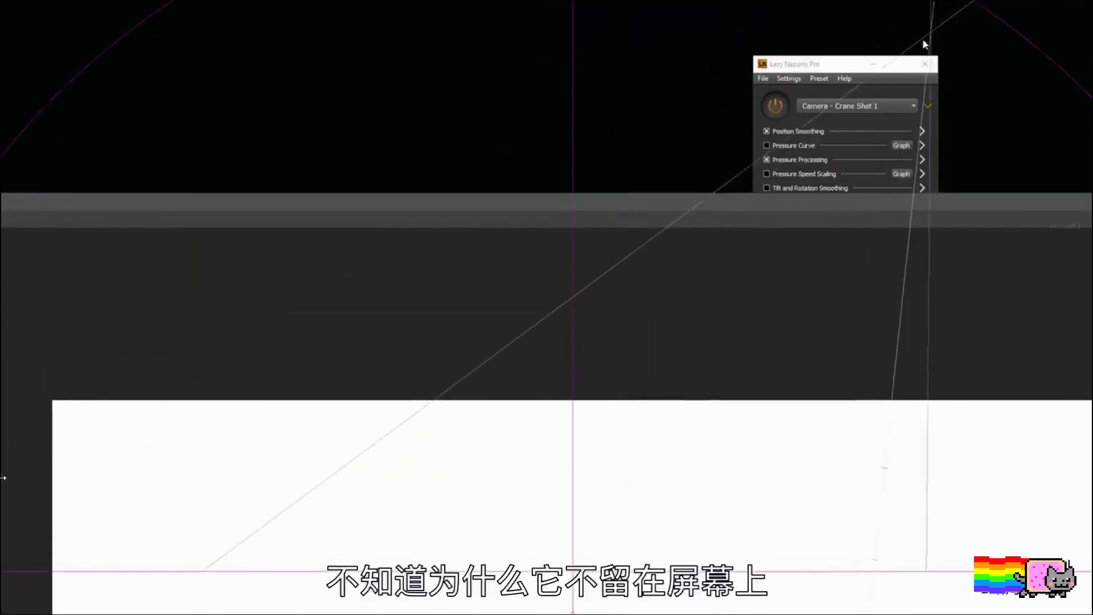
left_click_drag(715, 177, 419, 153)
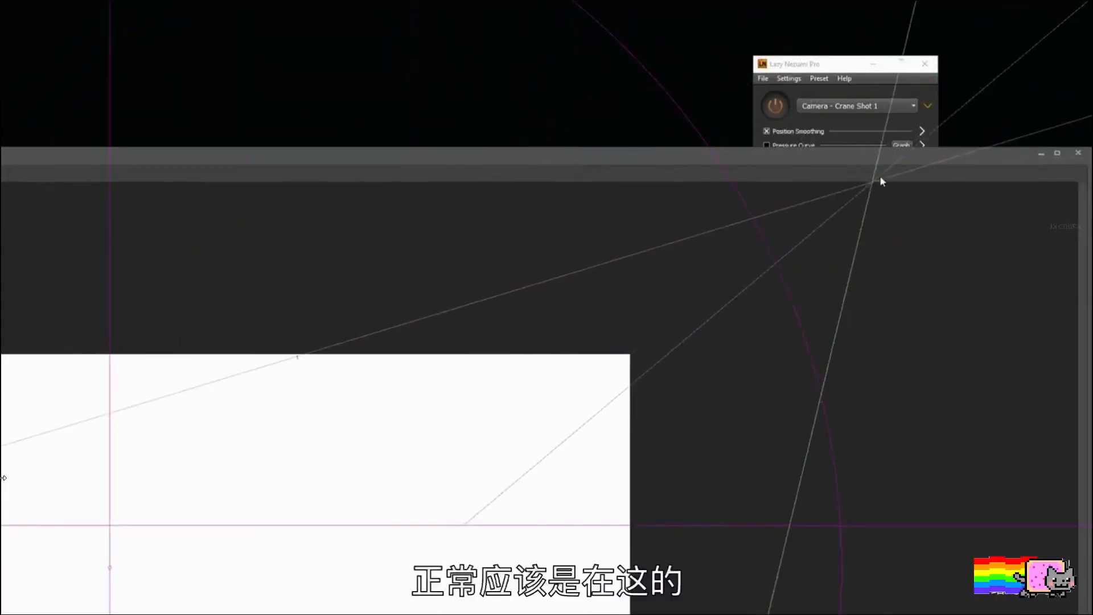
left_click_drag(903, 153, 0, 24)
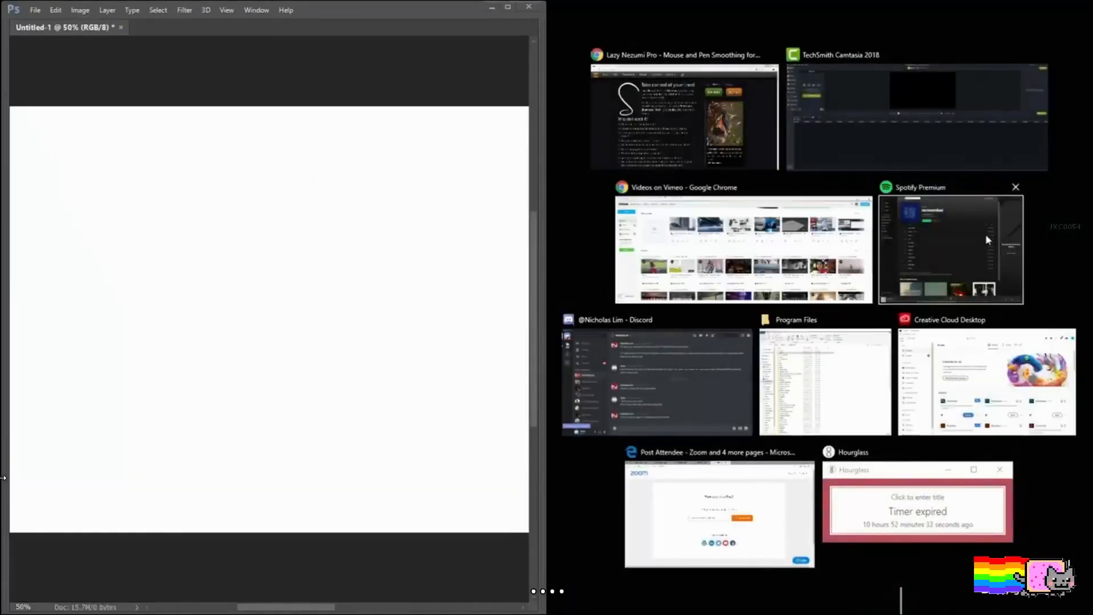
left_click(923, 171)
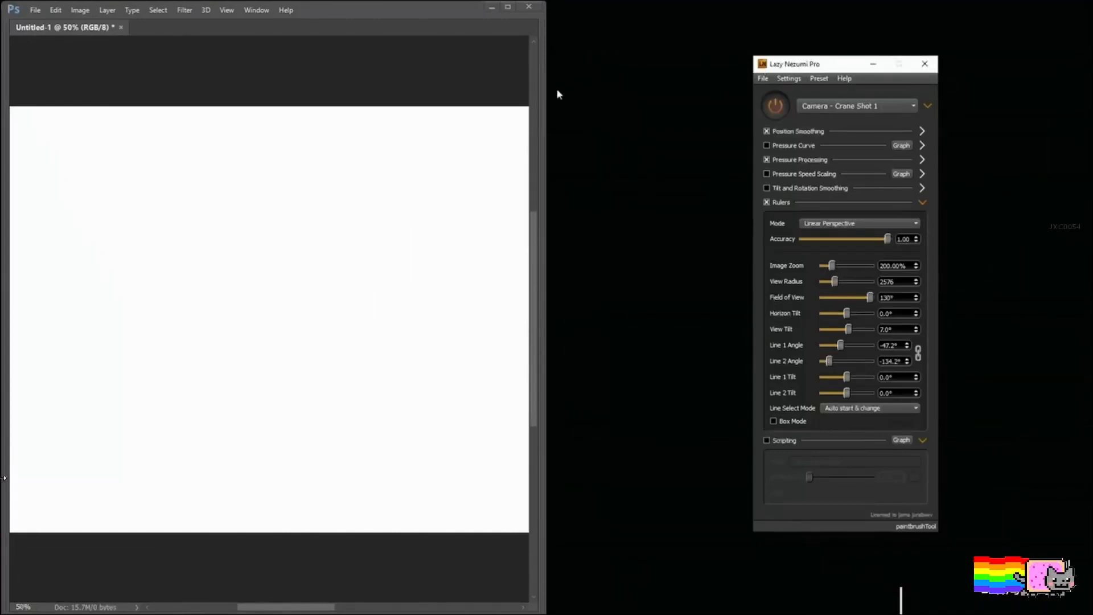
left_click_drag(544, 97, 894, 121)
left_click(908, 66)
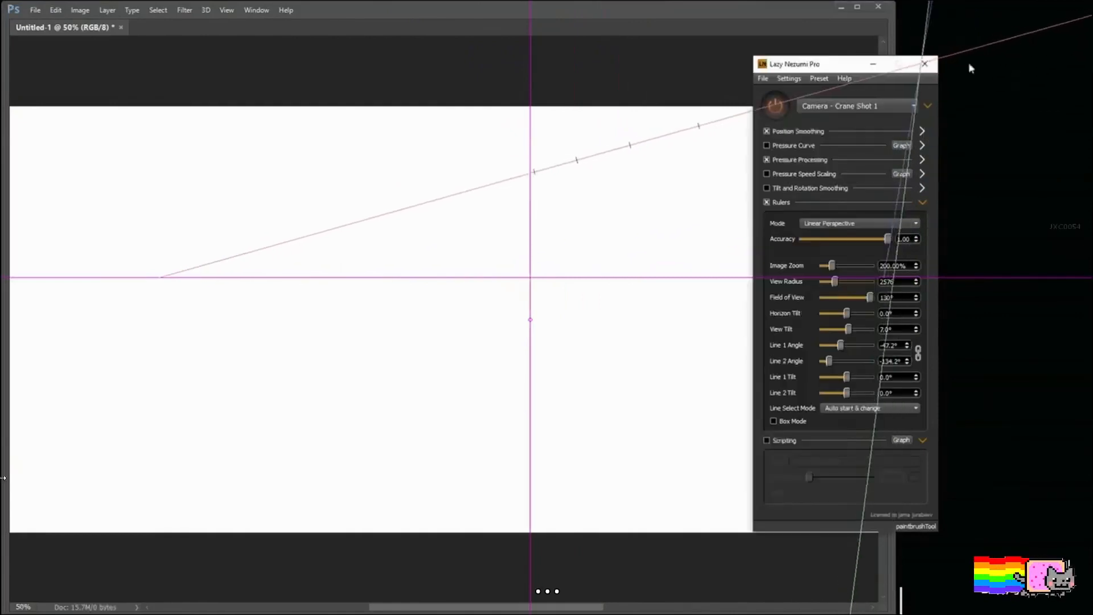
left_click_drag(831, 64, 977, 17)
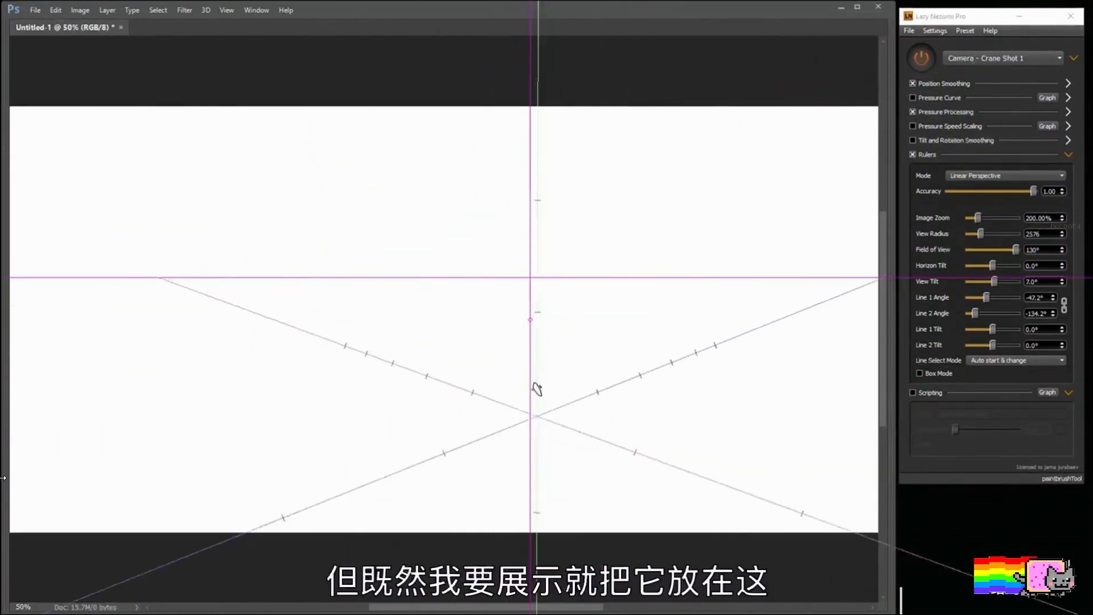
Step: Change the Lazy Nezumi preset from the crane-shot camera to "constraint - isometric"
left_click_drag(523, 378, 427, 371)
left_click_drag(513, 360, 511, 347)
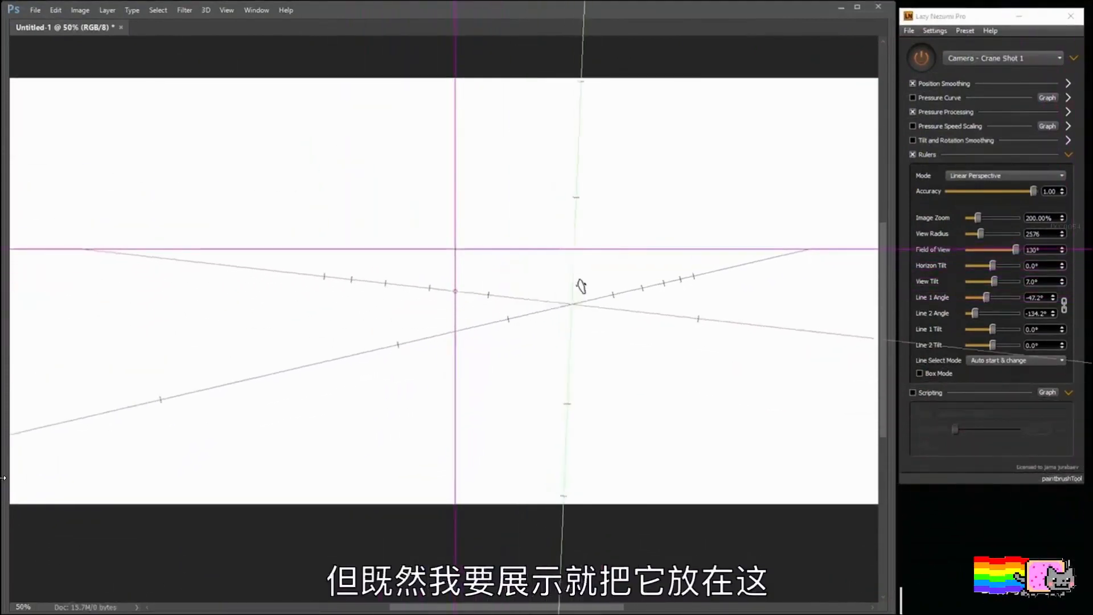
left_click(979, 58)
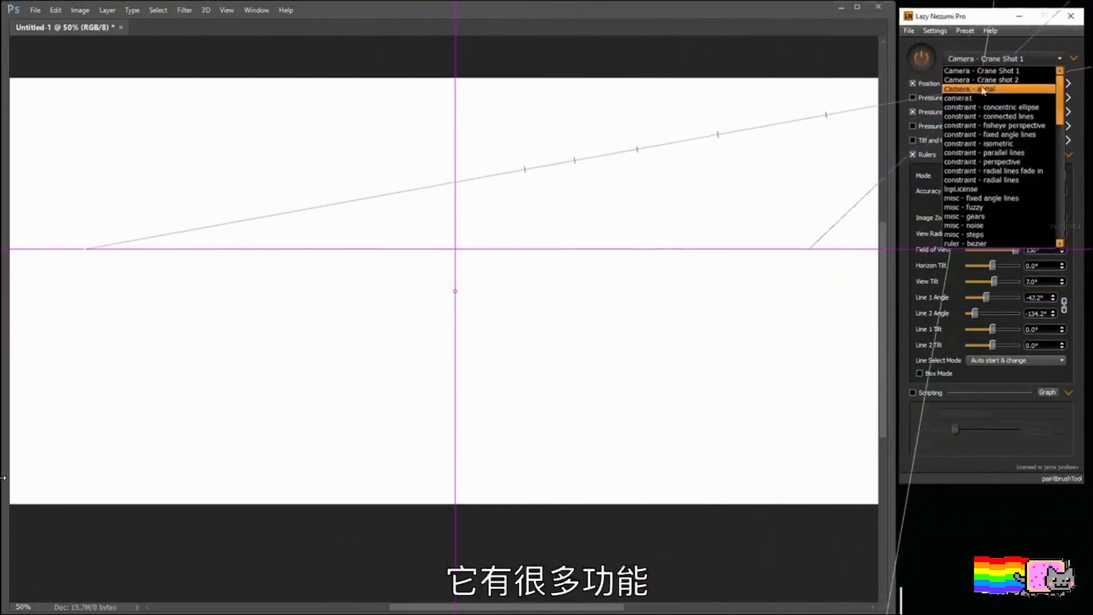
left_click(1007, 143)
Step: Paint broad grey strokes along the isometric axes near the canvas centre and outline a flat parallelogram as the building's roof
left_click_drag(579, 315, 496, 356)
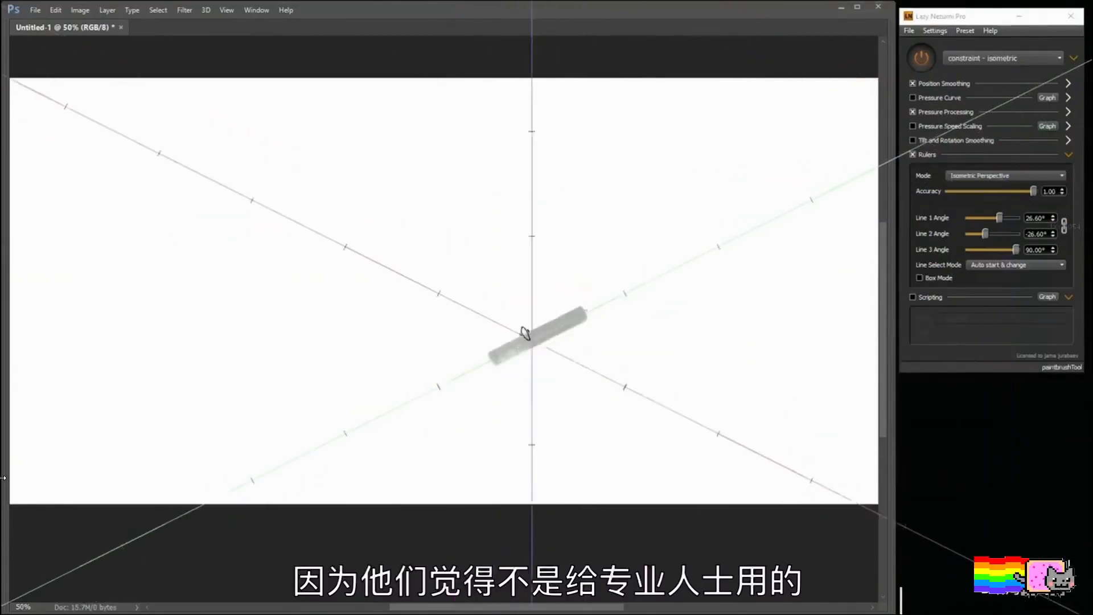
mouse_move(532, 325)
left_mouse_down()
mouse_move(356, 287)
mouse_move(496, 378)
mouse_move(436, 322)
left_mouse_up()
left_click(335, 272)
left_click_drag(298, 266, 472, 353)
left_click_drag(494, 356, 527, 347)
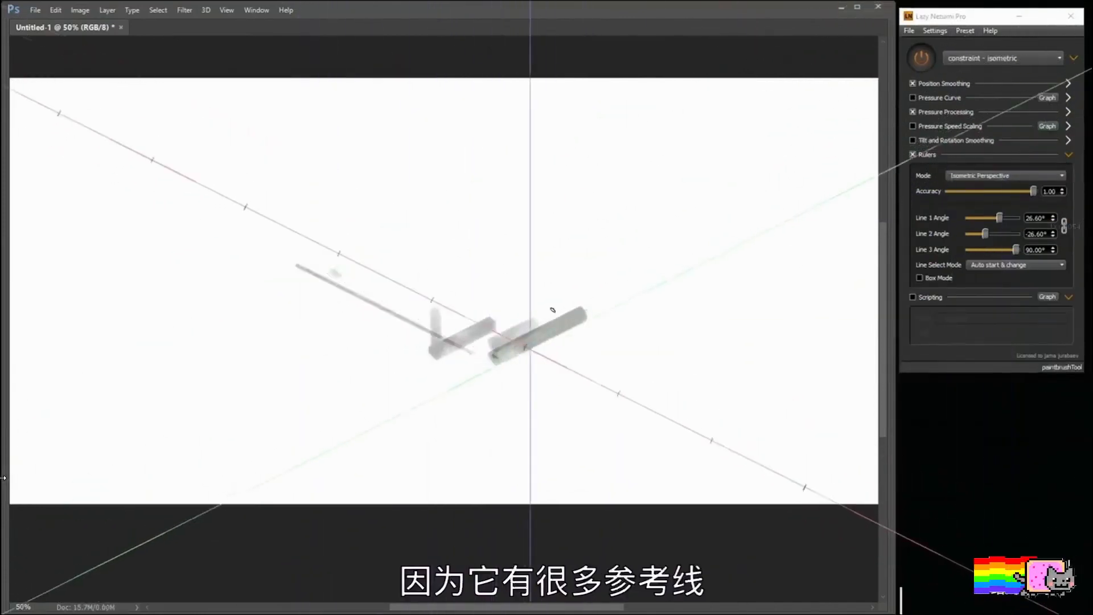
left_click_drag(552, 310, 589, 292)
mouse_move(312, 272)
left_mouse_down()
mouse_move(416, 221)
mouse_move(566, 298)
left_mouse_up()
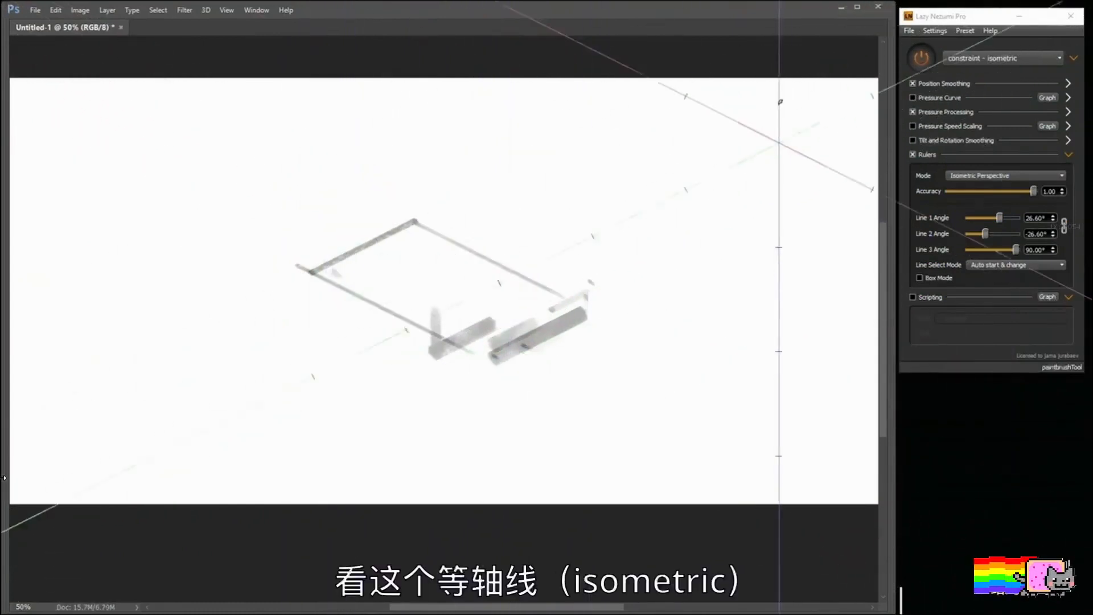
Step: Sketch the building's vertical corners, lower side edges and a chamfered panel on its narrow front face with grey isometric lines
left_click_drag(312, 276, 328, 335)
mouse_move(312, 357)
left_mouse_down()
mouse_move(395, 398)
mouse_move(447, 404)
left_mouse_up()
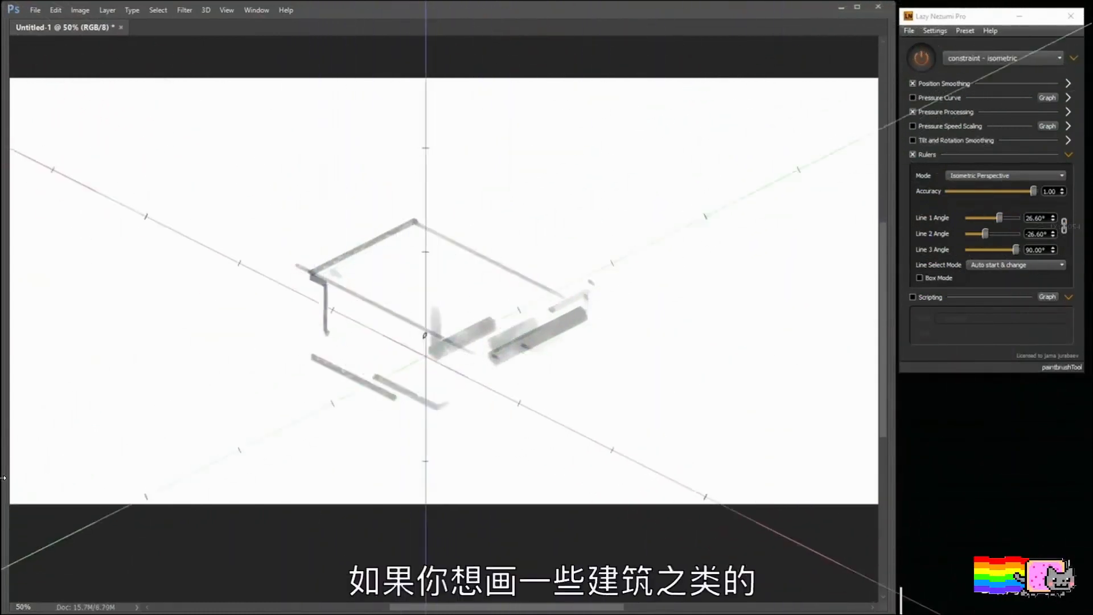
left_click_drag(425, 338, 424, 402)
mouse_move(434, 394)
left_mouse_down()
mouse_move(442, 362)
mouse_move(454, 427)
left_mouse_up()
mouse_move(478, 372)
left_mouse_down()
mouse_move(477, 438)
mouse_move(488, 442)
mouse_move(513, 370)
mouse_move(577, 436)
mouse_move(543, 455)
left_mouse_up()
mouse_move(528, 354)
left_mouse_down()
mouse_move(537, 422)
mouse_move(592, 425)
left_mouse_up()
left_click(575, 362)
left_click(588, 326)
Step: Choose an 80 px textured brush and reinforce the roof edges, front ledge and lower side edge of the building with bold black strokes
right_click(525, 248)
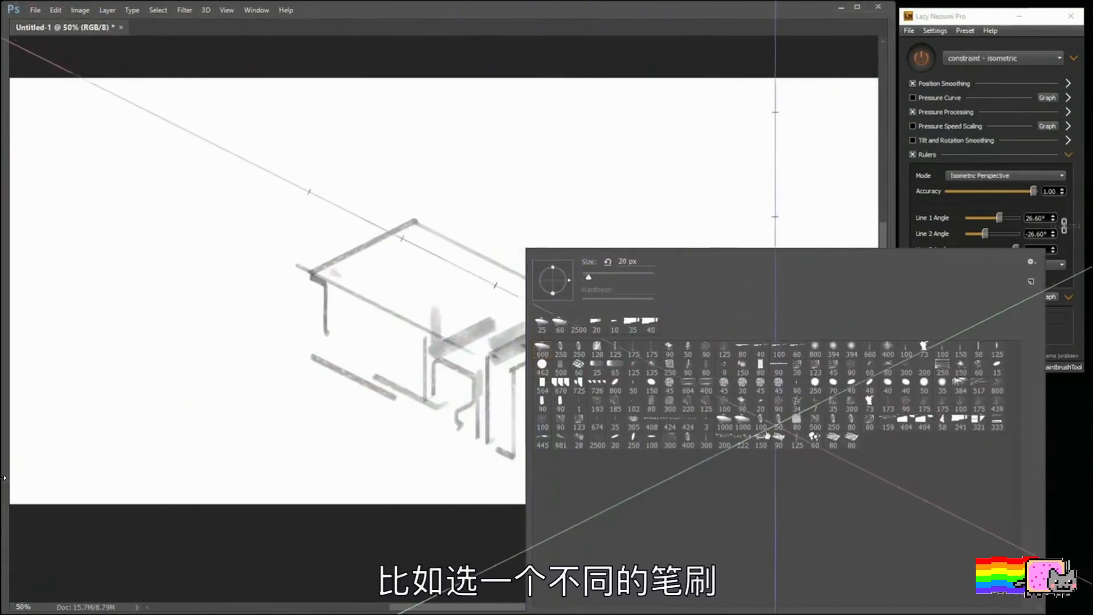
left_click(849, 439)
left_click_drag(293, 287, 469, 369)
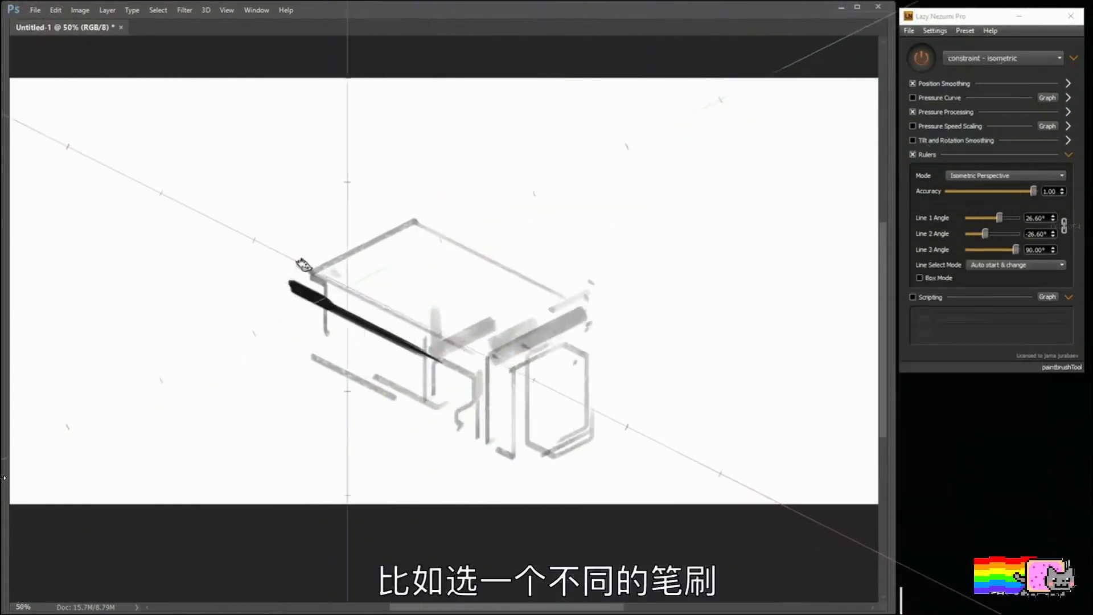
key("ctrl+z")
left_click_drag(308, 266, 445, 334)
mouse_move(320, 276)
left_mouse_down()
mouse_move(374, 246)
mouse_move(454, 245)
mouse_move(490, 260)
left_mouse_up()
mouse_move(484, 341)
left_mouse_down()
mouse_move(563, 302)
mouse_move(484, 342)
left_mouse_up()
left_click_drag(575, 295, 598, 328)
mouse_move(596, 330)
left_mouse_down()
mouse_move(513, 351)
mouse_move(490, 378)
mouse_move(467, 368)
mouse_move(484, 438)
left_mouse_up()
left_click_drag(323, 365, 461, 435)
Step: Shade the front corner column of the building with vertical streaky strokes using a textured brush
right_click(573, 250)
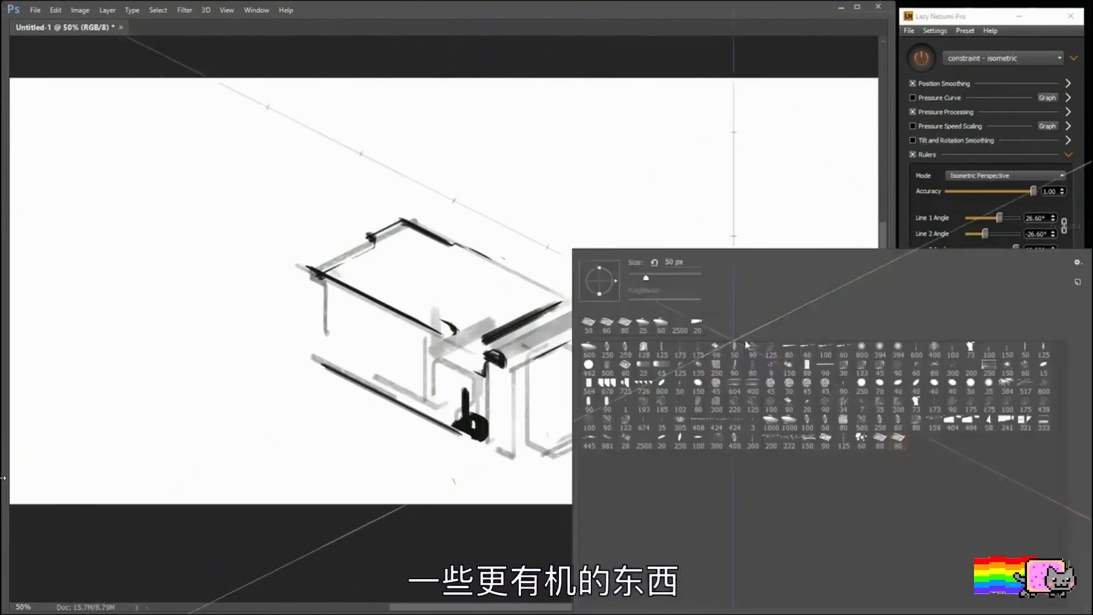
left_click(504, 356)
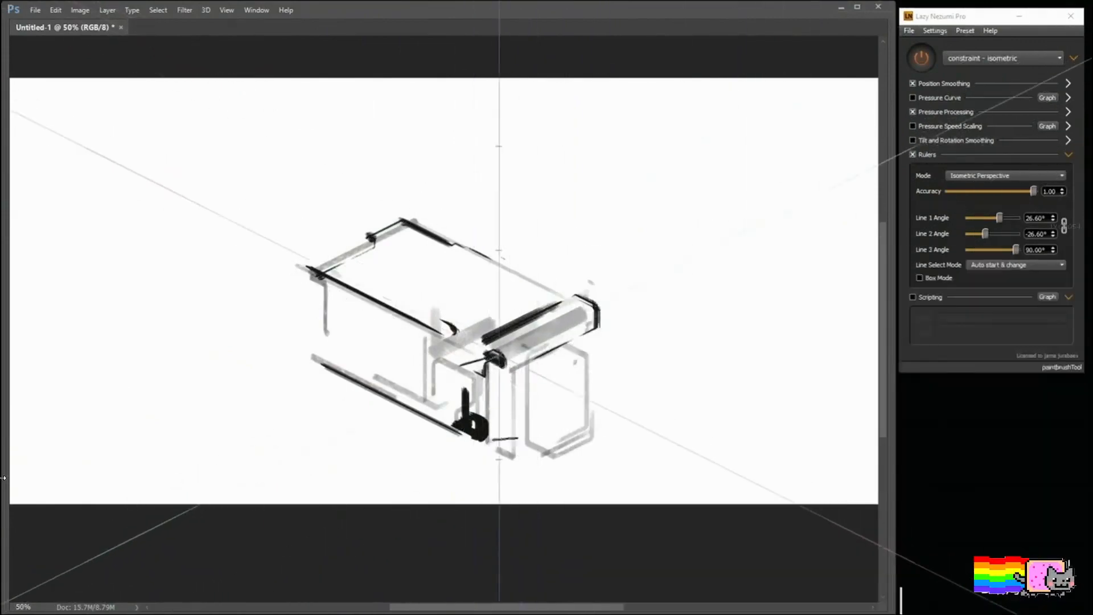
left_click_drag(499, 354, 501, 454)
Step: Adjust the brush to a smaller size and fill a dark rectangular opening inside the panel on the narrow front face
key("bracketright")
key("bracketright")
key("bracketright")
key("bracketright")
key("bracketright")
key("bracketright")
key("bracketright")
key("bracketright")
key("bracketright")
key("bracketright")
key("bracketright")
key("bracketright")
key("bracketright")
key("bracketright")
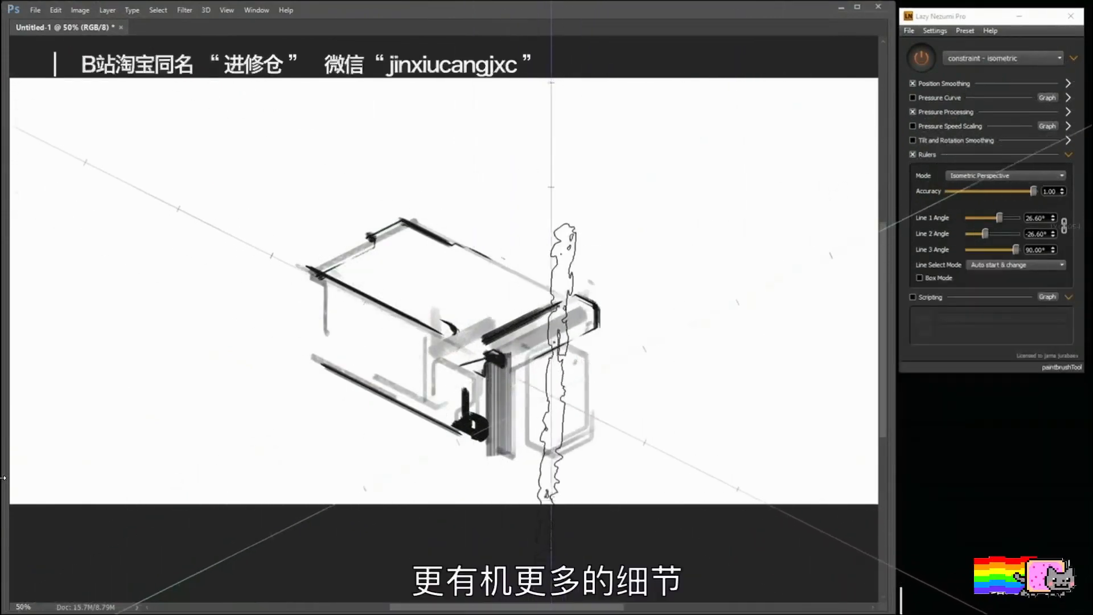
key("bracketleft")
key("bracketleft")
key("bracketleft")
key("bracketleft")
key("bracketleft")
key("bracketleft")
key("bracketleft")
key("bracketleft")
key("bracketleft")
left_click_drag(548, 410, 579, 396)
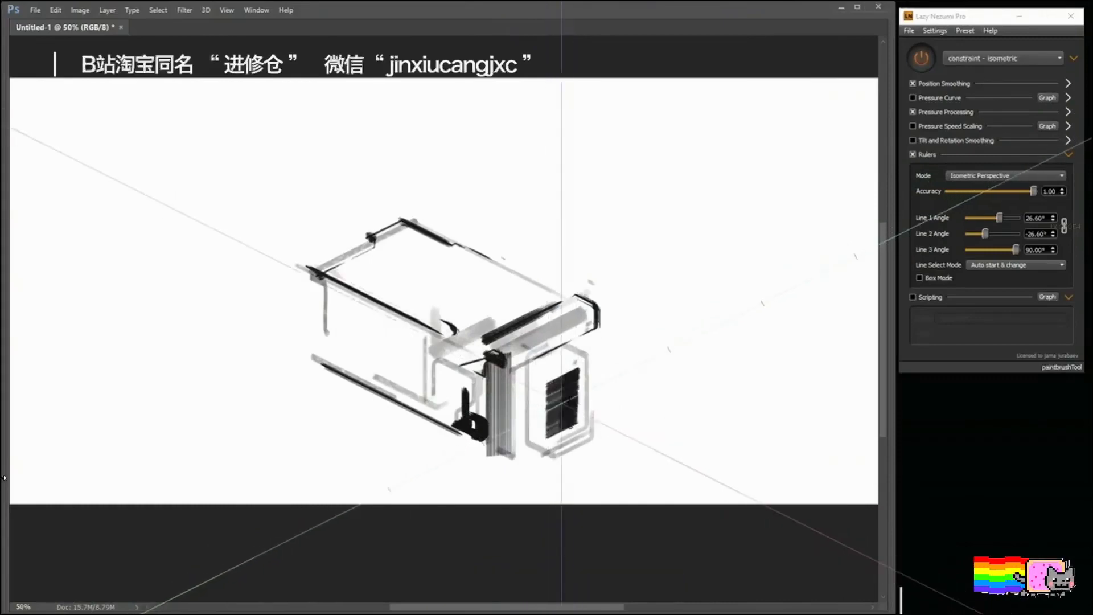
Step: Paint a dark rectangular opening on the building's long side wall, with thin vertical lines beside it and along the far corner
mouse_move(336, 319)
left_mouse_down()
mouse_move(403, 350)
mouse_move(336, 319)
left_mouse_up()
left_click(410, 365)
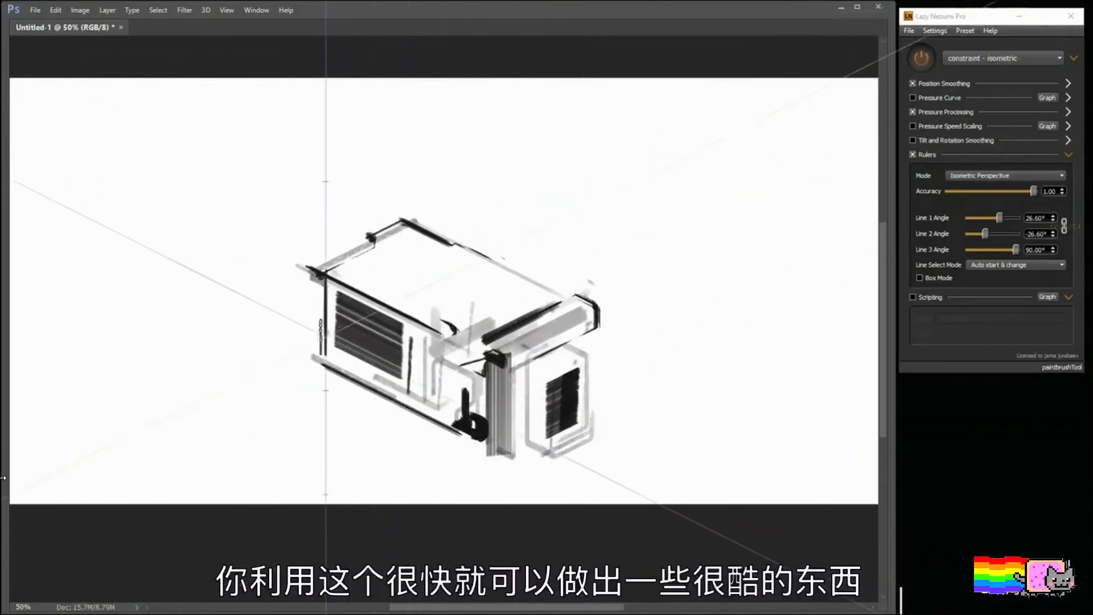
left_click(315, 293)
Step: Add two small dark patches along the roof's rear edge and shade grey bands across the roof's middle and far end
left_click(519, 289)
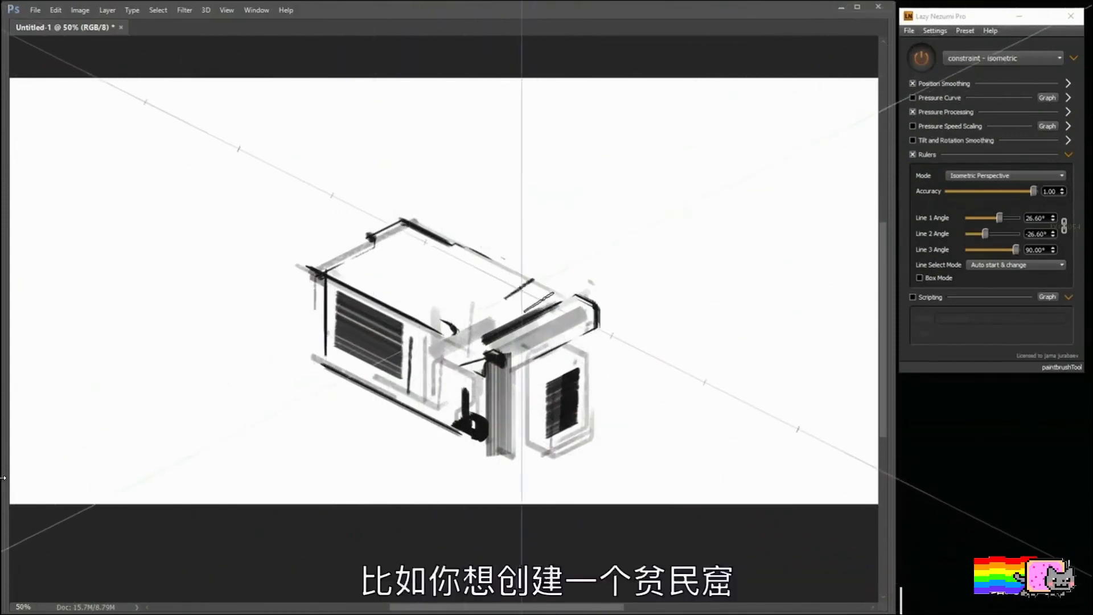
left_click_drag(542, 292, 550, 289)
mouse_move(459, 256)
left_mouse_down()
mouse_move(477, 248)
mouse_move(571, 268)
left_mouse_up()
left_click_drag(444, 328, 534, 282)
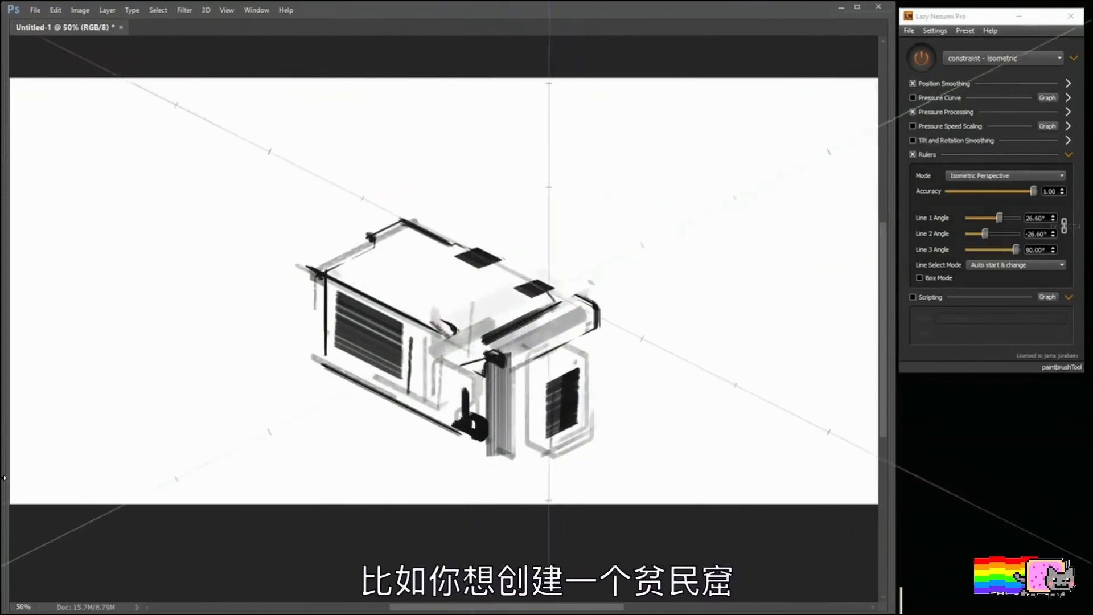
left_click_drag(411, 306, 506, 261)
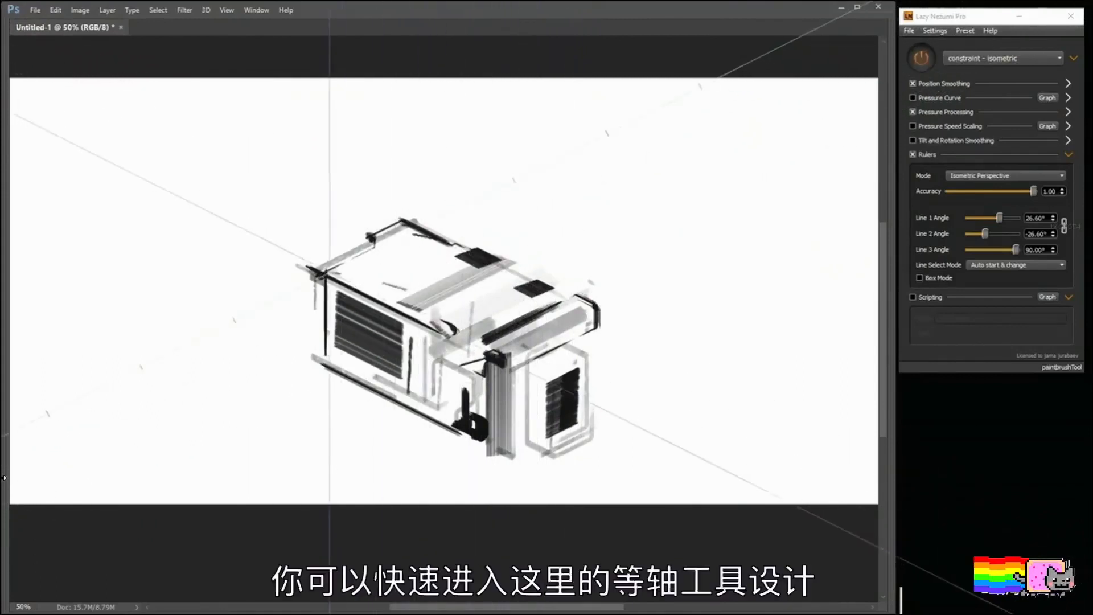
left_click_drag(326, 272, 416, 229)
Step: Paint short marks and two broad grey isometric slabs on the ground beyond the building's far end
left_click(297, 329)
left_click(302, 288)
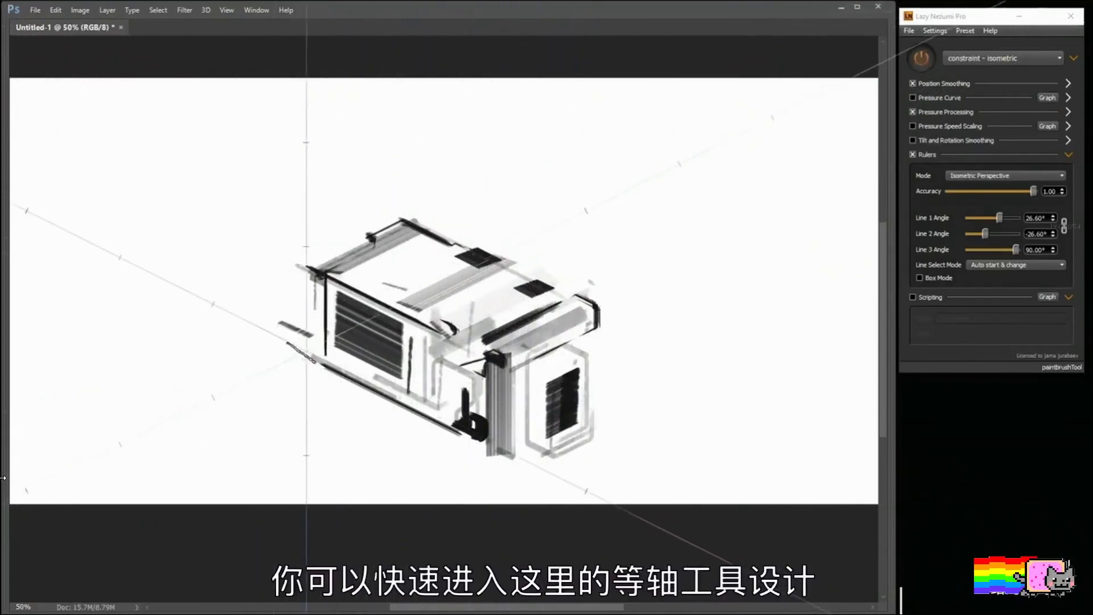
left_click_drag(246, 368, 299, 353)
left_click_drag(175, 360, 282, 307)
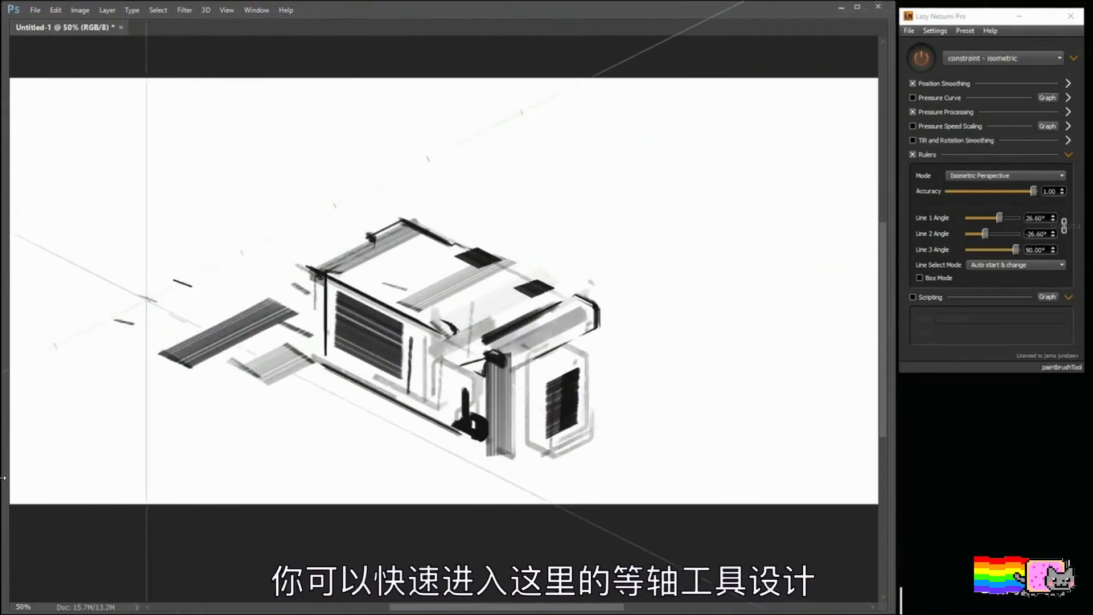
Step: Paint textured grey ground strips and two upright translucent panels beyond the building's far end, undoing stray strokes
left_click_drag(148, 299, 190, 279)
left_click_drag(242, 260, 359, 200)
mouse_move(296, 122)
left_mouse_down()
mouse_move(296, 239)
mouse_move(271, 195)
mouse_move(307, 223)
mouse_move(302, 245)
mouse_move(401, 172)
left_mouse_up()
key("ctrl+z")
key("ctrl+z")
key("ctrl+z")
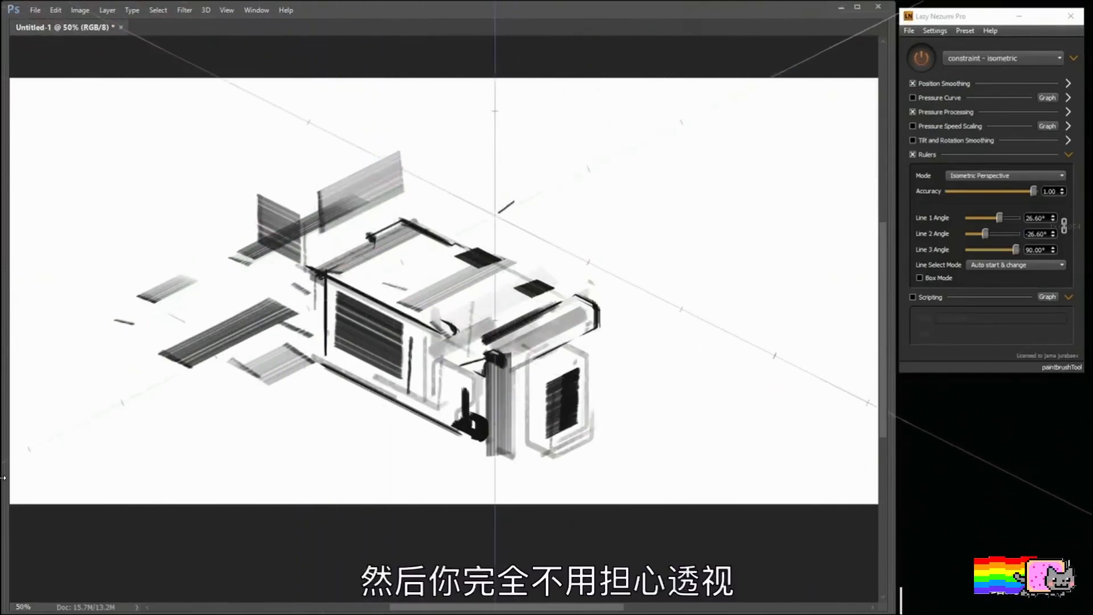
Step: Switch to a smaller brush, outline the larger upright panel in grey and extend vertical lines above it
right_click(508, 206)
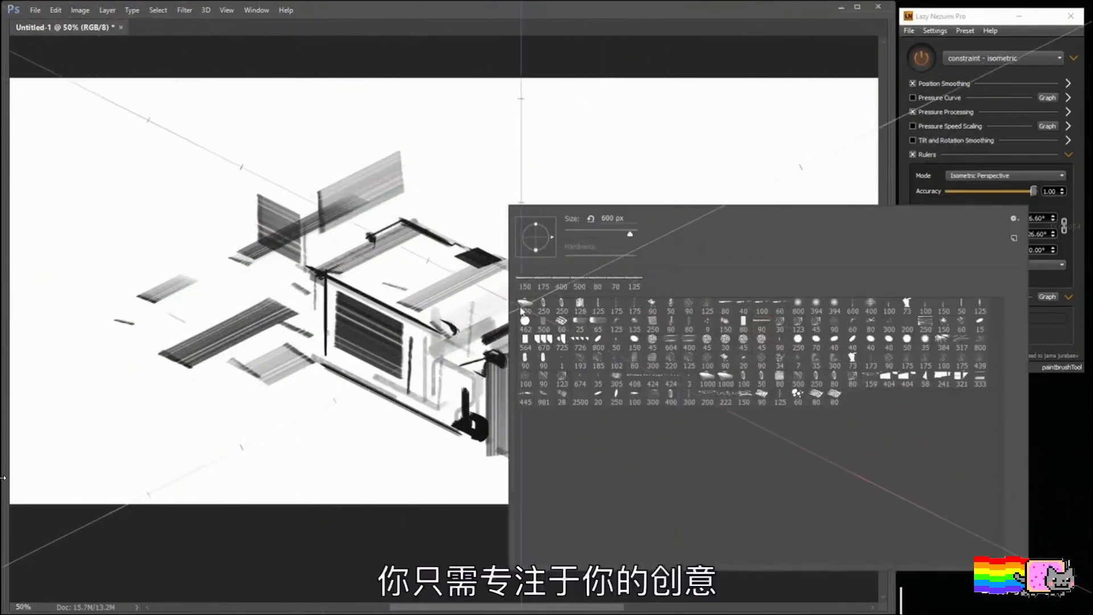
left_click(606, 101)
key("bracketleft")
key("bracketleft")
key("bracketleft")
key("bracketleft")
key("bracketleft")
key("bracketleft")
key("bracketleft")
key("bracketleft")
key("bracketleft")
key("bracketleft")
key("bracketleft")
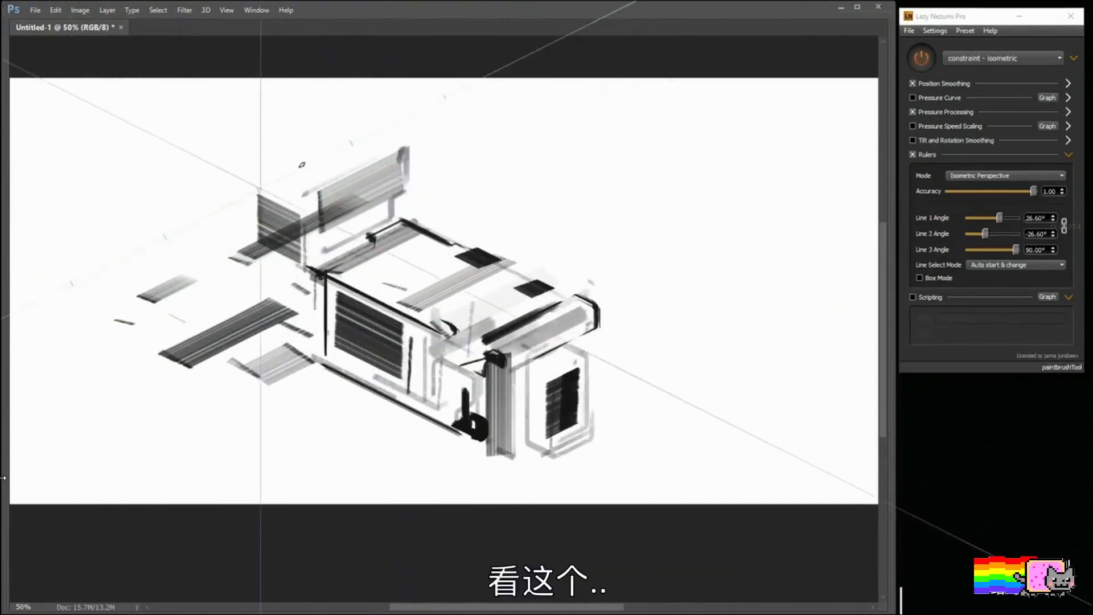
mouse_move(311, 90)
left_mouse_down()
mouse_move(313, 160)
mouse_move(393, 146)
left_mouse_up()
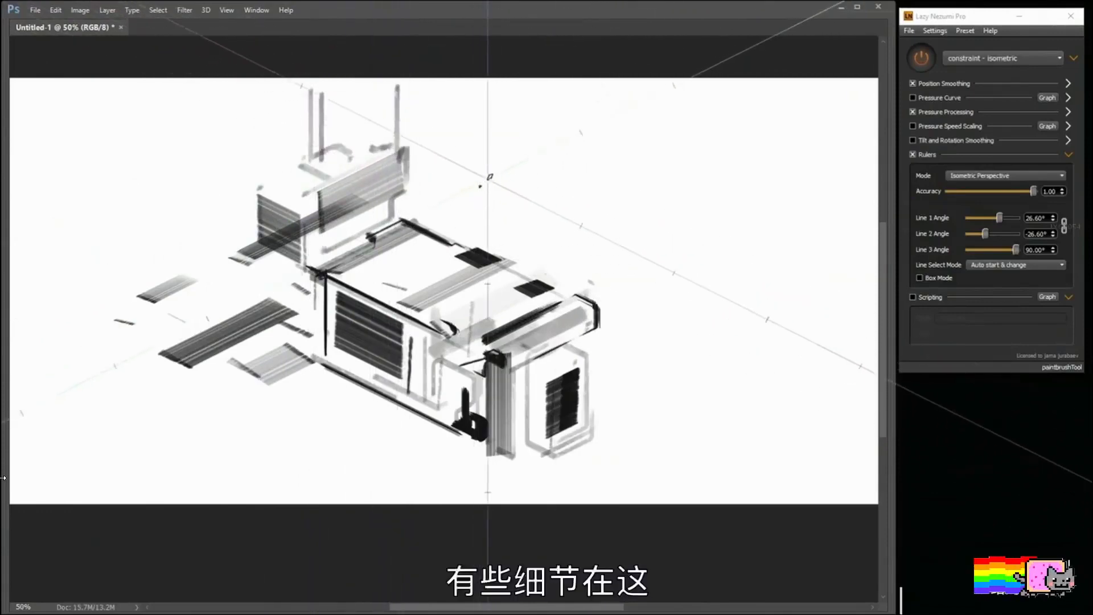
Step: Change brushes and draw long isometric ground lines, small outlines at the building's far end and a double ellipse on the roof
right_click(535, 245)
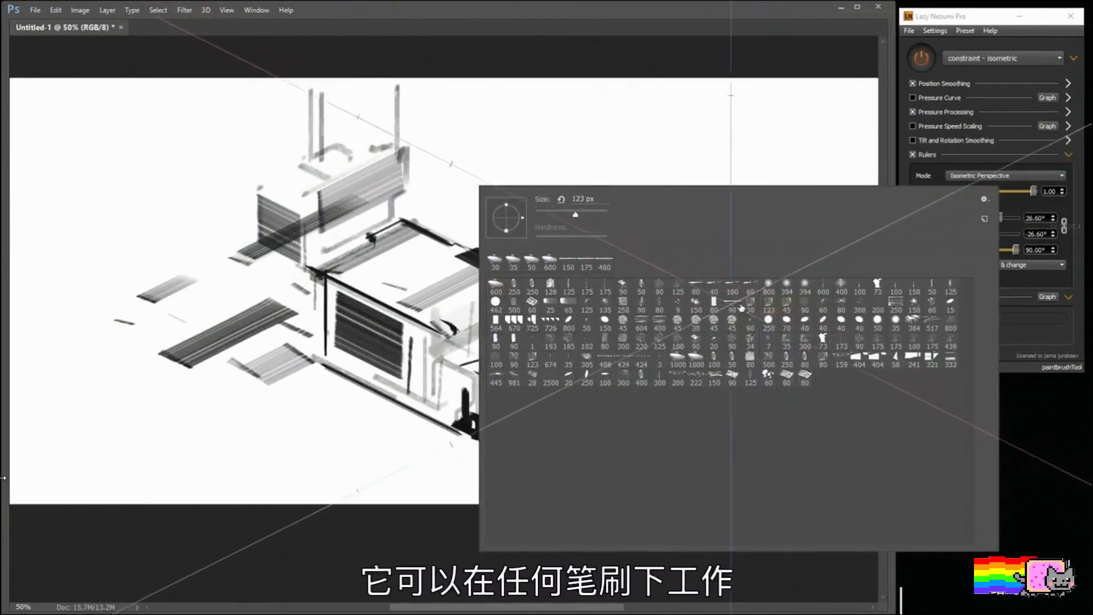
mouse_move(462, 428)
left_mouse_down()
mouse_move(305, 372)
mouse_move(284, 349)
mouse_move(272, 374)
mouse_move(162, 427)
left_mouse_up()
left_click(256, 377)
left_click_drag(265, 370, 256, 357)
mouse_move(153, 395)
left_mouse_down()
mouse_move(118, 376)
mouse_move(165, 371)
left_mouse_up()
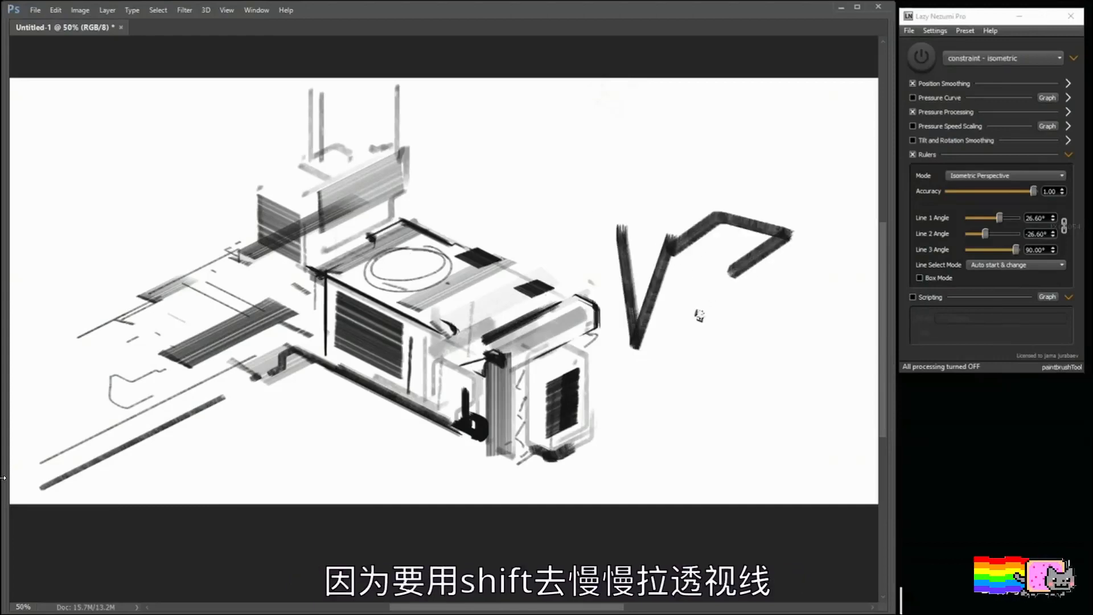
Step: Undo the unconstrained test strokes beside the building and clear the whole canvas
key("ctrl+z")
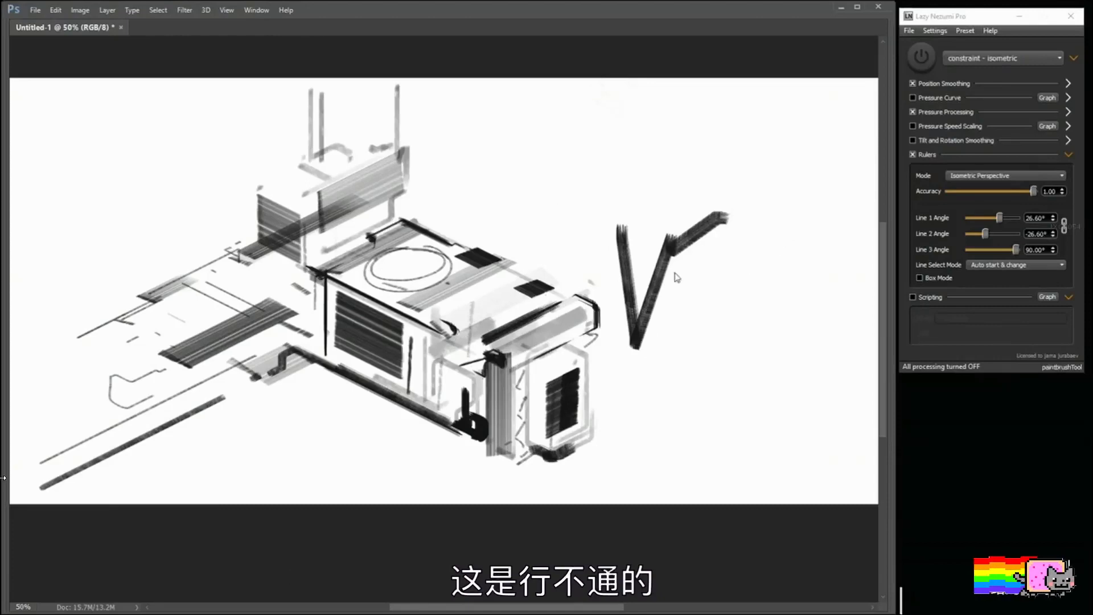
key("ctrl+z")
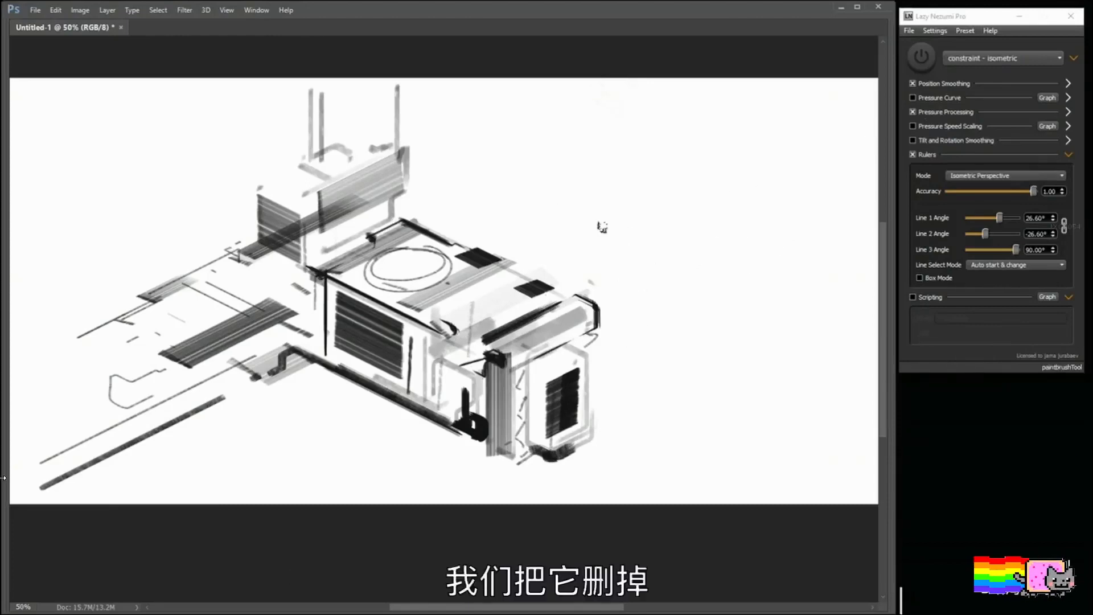
key("Delete")
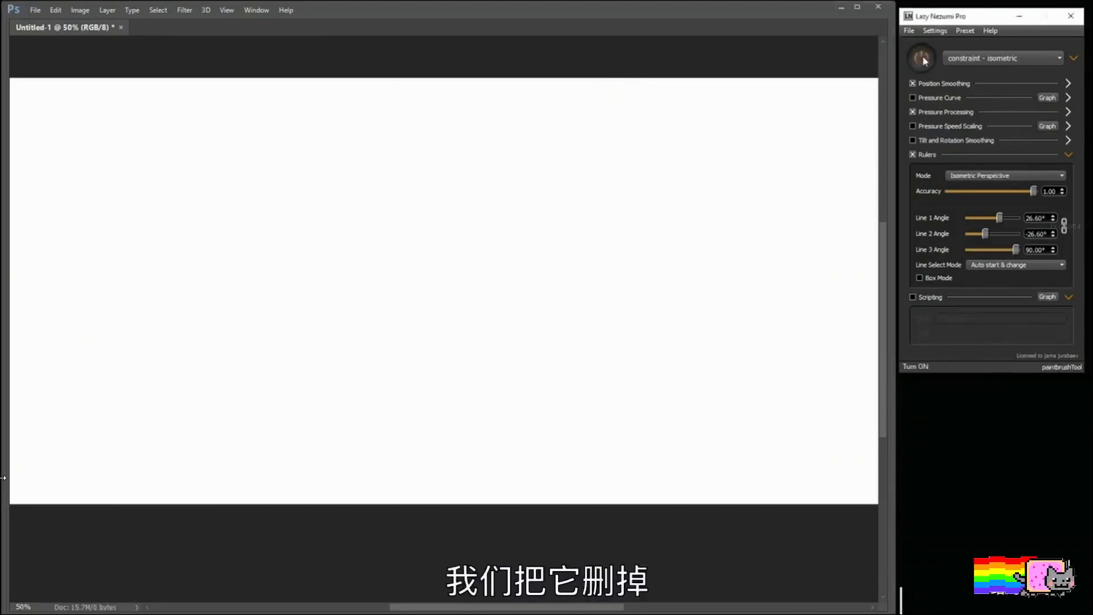
Step: Turn Lazy Nezumi processing back on and load the "misc - fixed angle lines" preset
left_click(922, 59)
left_click(997, 58)
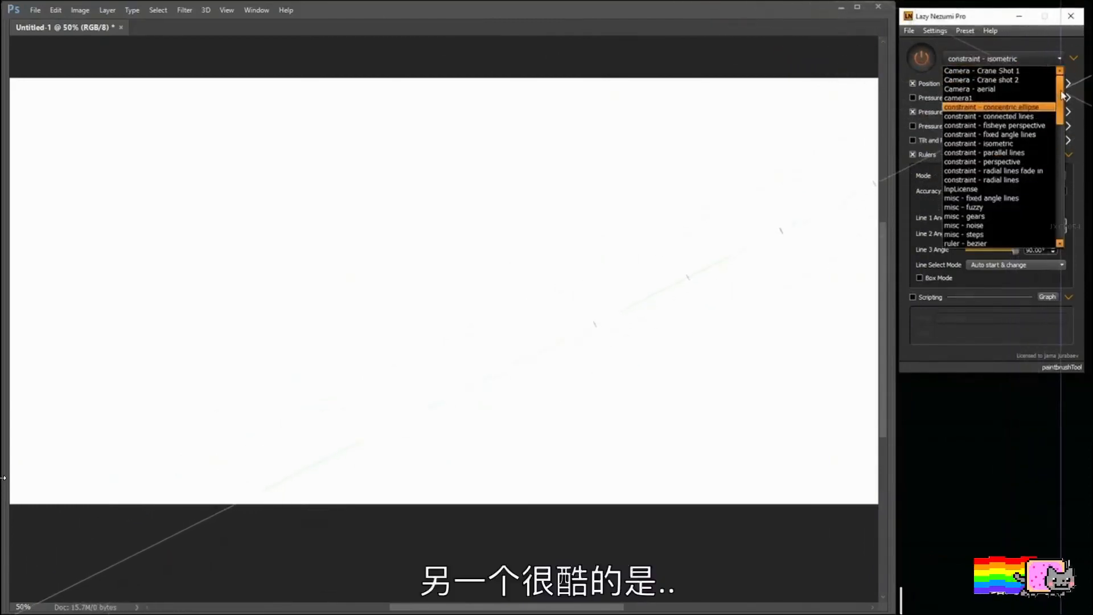
left_click_drag(1062, 96, 1062, 121)
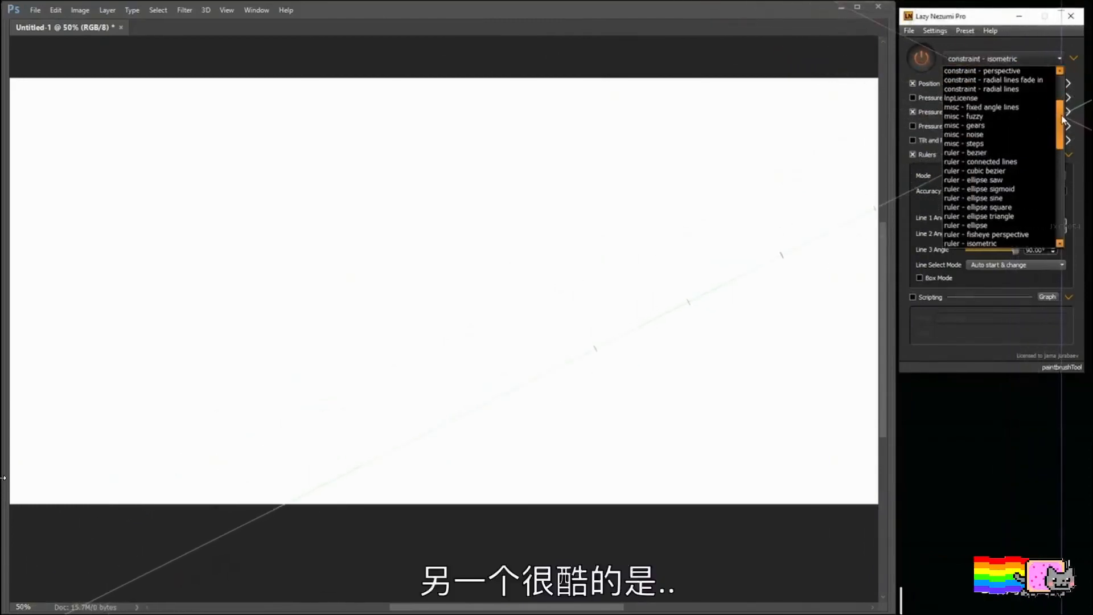
left_click(979, 107)
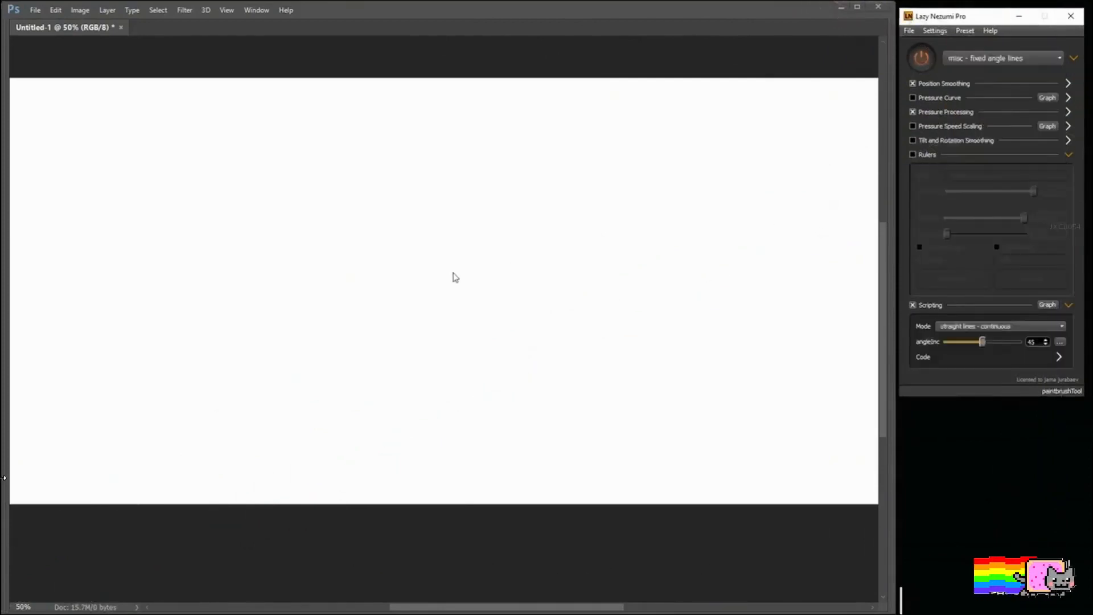
Step: Choose another brush for the fixed-angle lines and try a broad bent stroke in the middle of the canvas
left_click_drag(384, 272, 428, 297)
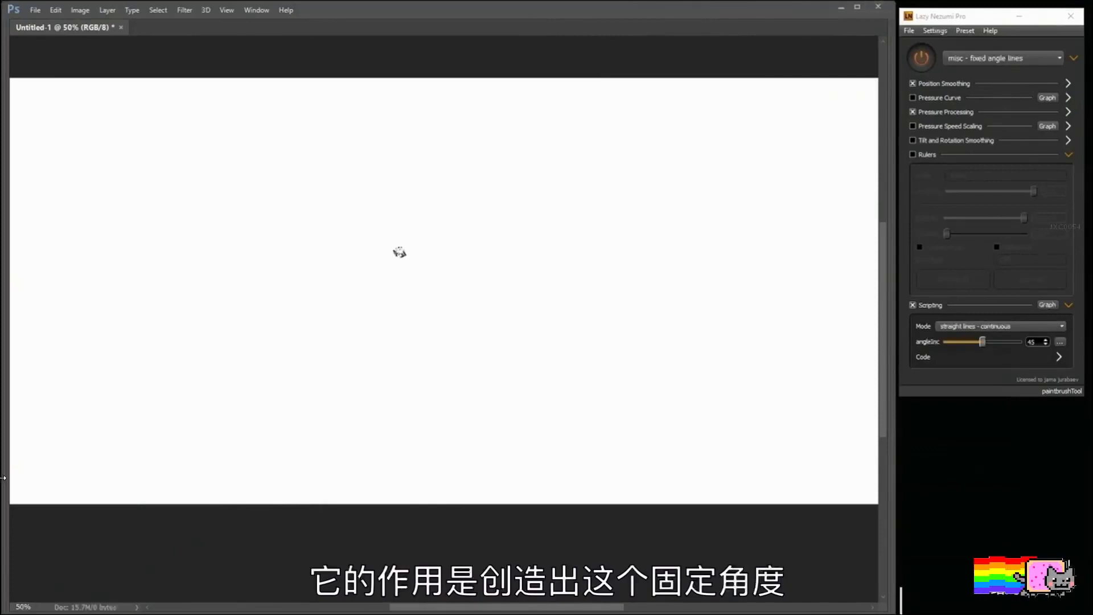
right_click(400, 251)
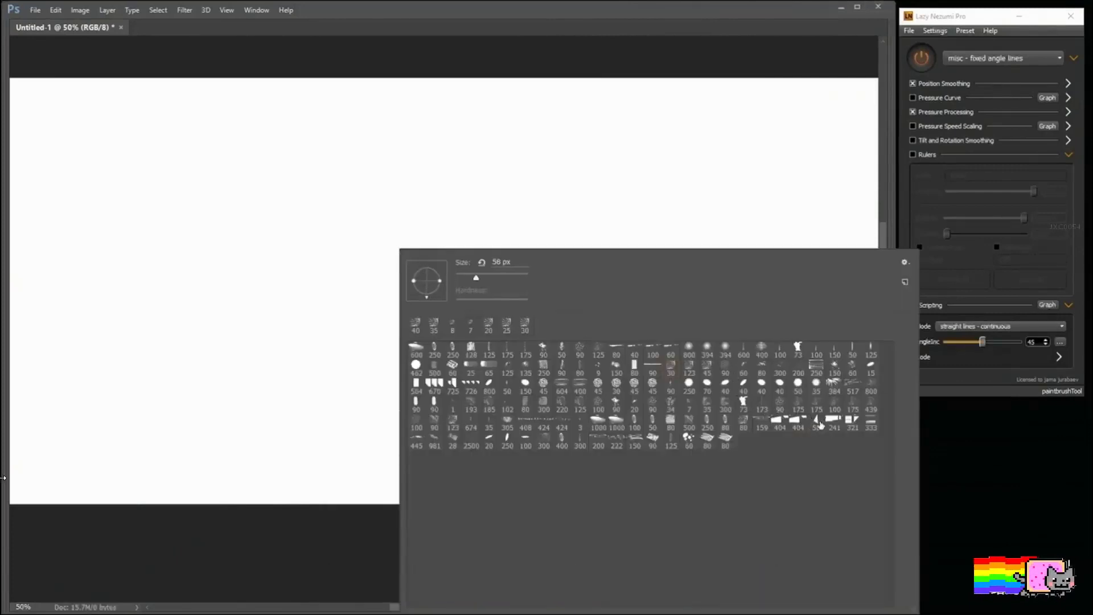
left_click_drag(546, 159, 499, 351)
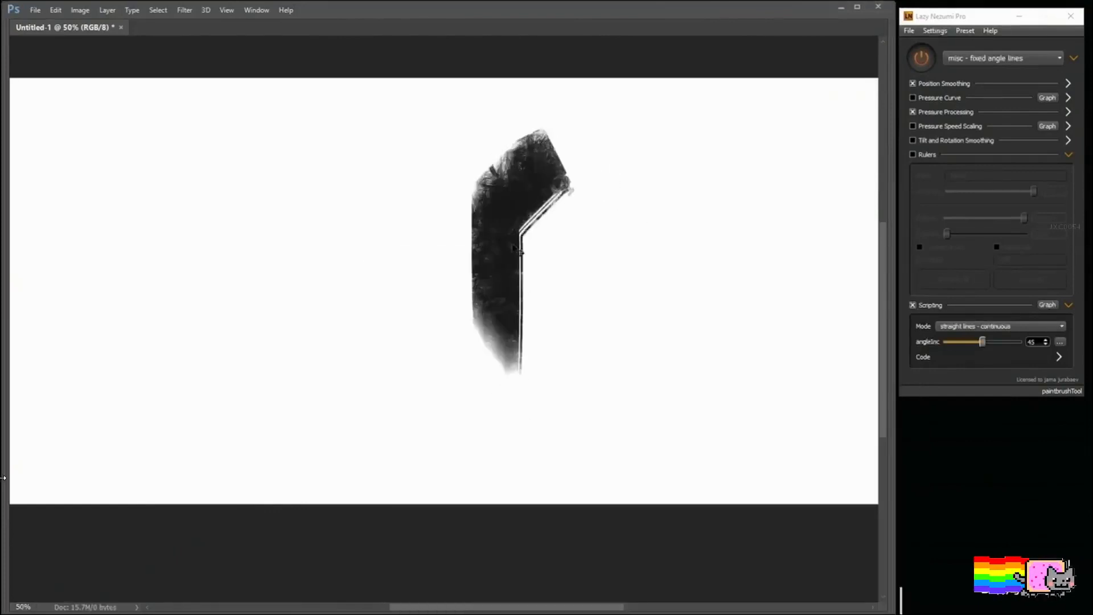
key("ctrl+z")
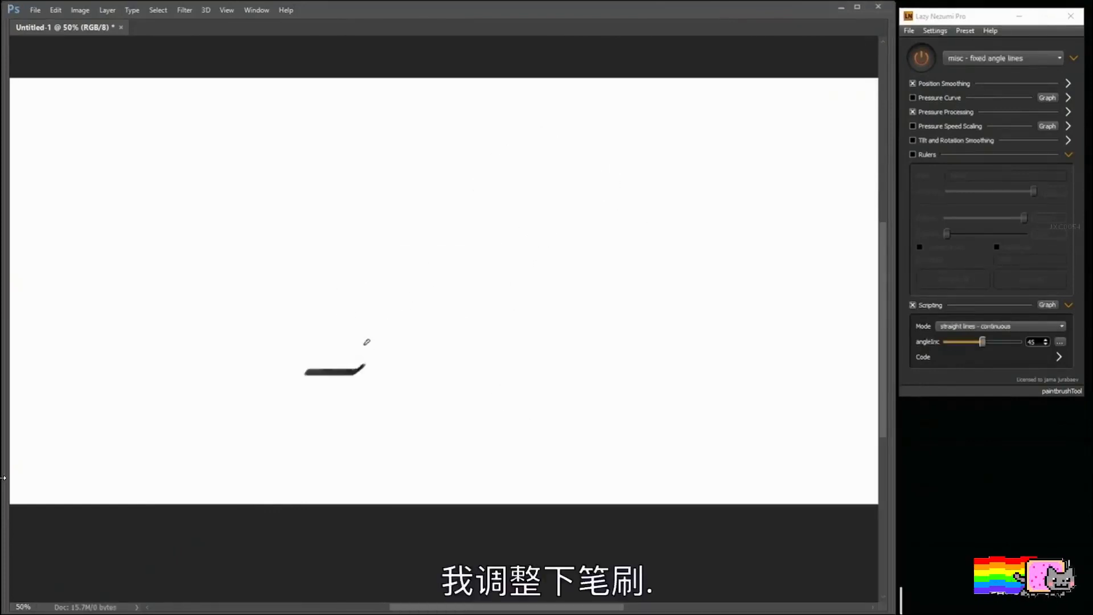
Step: Draw a sci-fi panel outline with 45-degree corners, a long double diagonal and a small inset shape beside it
left_click_drag(438, 266, 374, 342)
left_click_drag(354, 350, 296, 341)
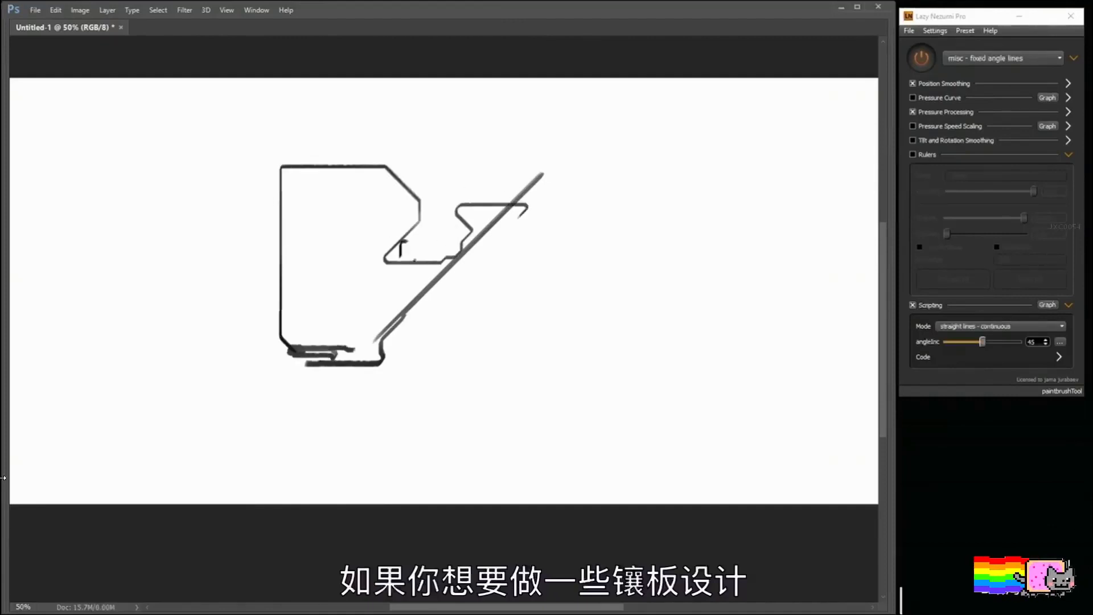
left_click_drag(402, 244, 453, 242)
left_click_drag(374, 367, 563, 167)
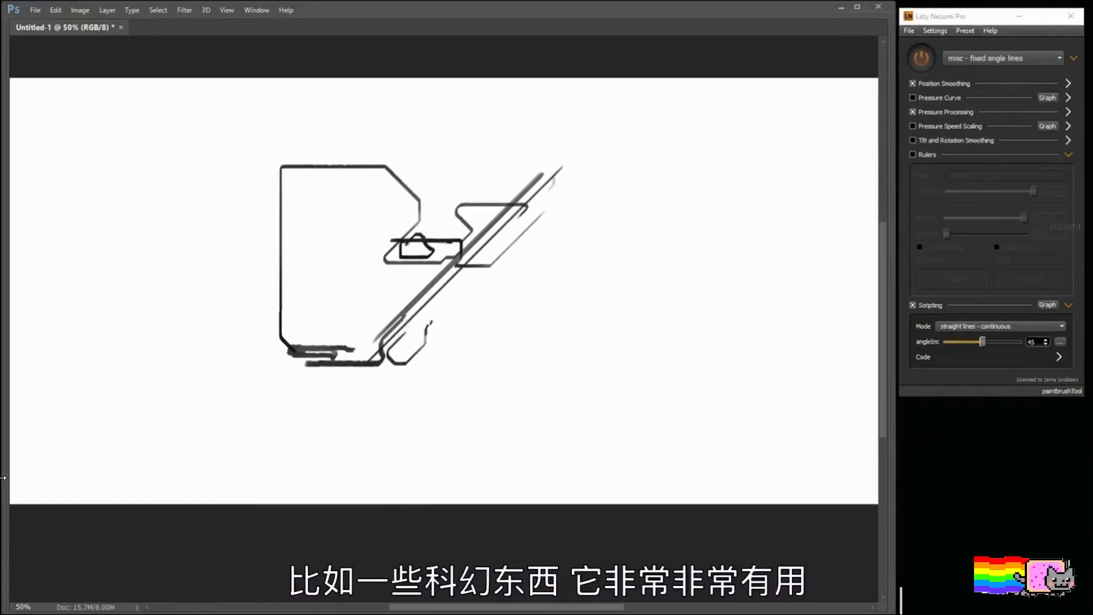
Step: Extend the panel outline beyond the diagonal with a lower edge, a vertical side edge and stepped lines along its upper edge
mouse_move(555, 325)
left_mouse_down()
mouse_move(575, 297)
mouse_move(572, 275)
left_mouse_up()
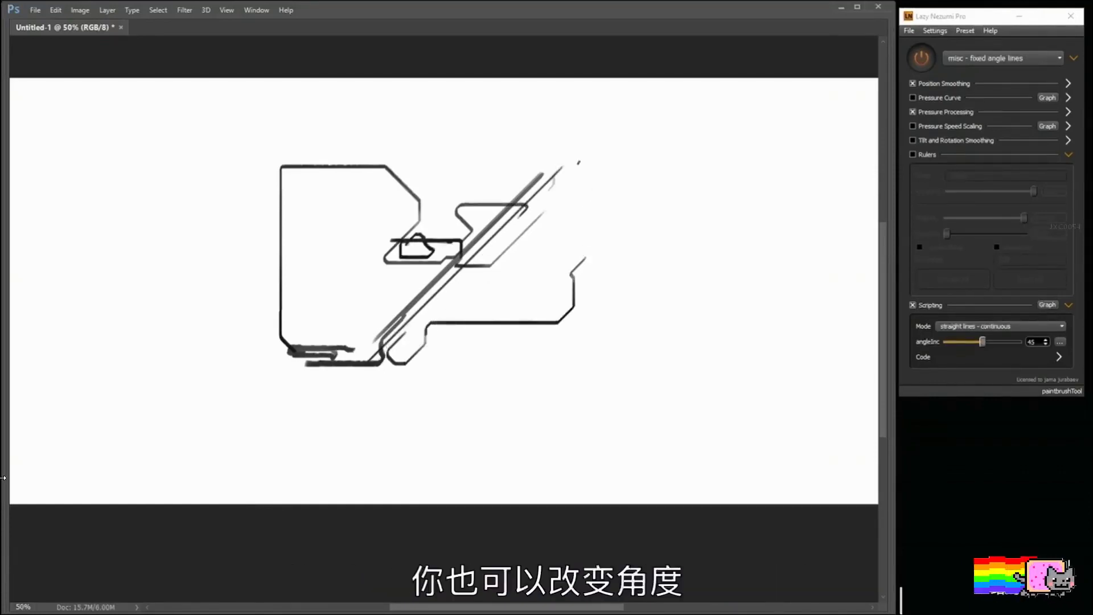
left_click_drag(559, 254, 569, 220)
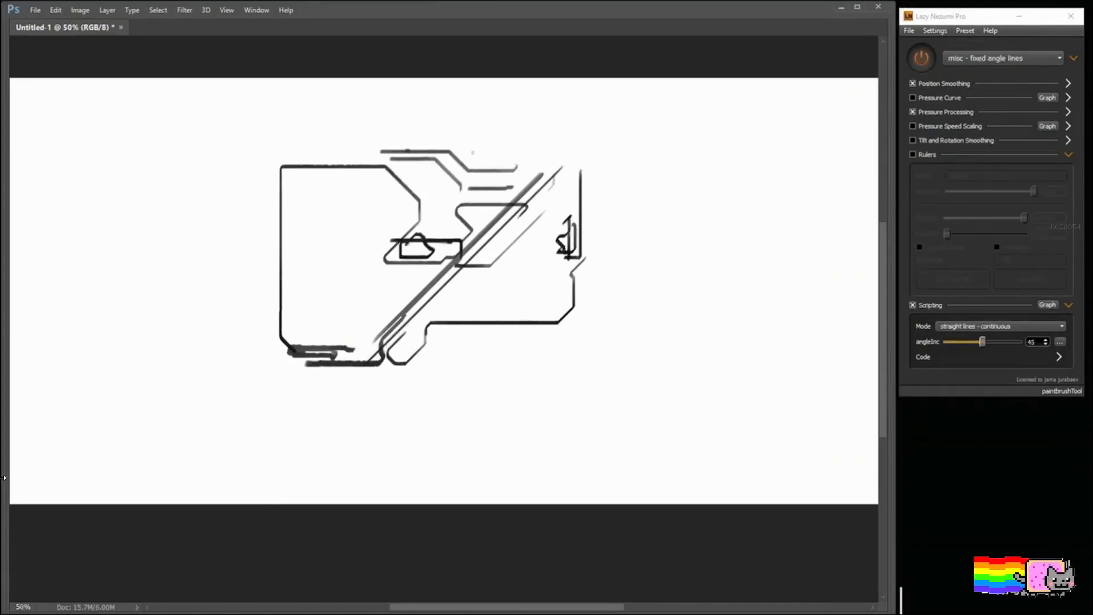
left_click_drag(473, 153, 529, 158)
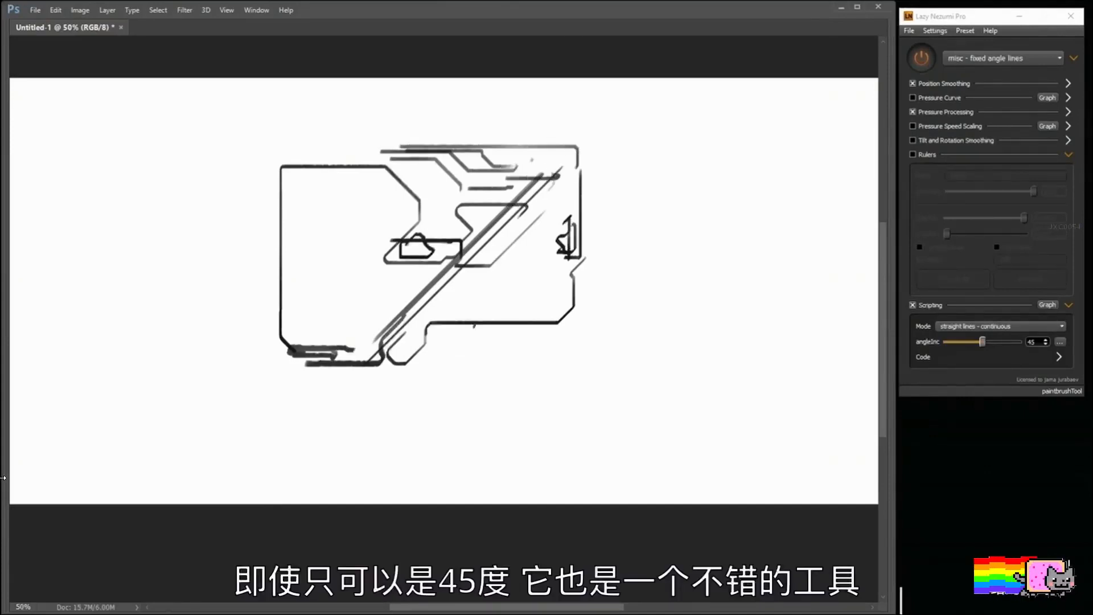
Step: Turn Lazy Nezumi processing off and sketch a small freehand rectangle inside the panel's lower corner beyond the diagonal
key("F1")
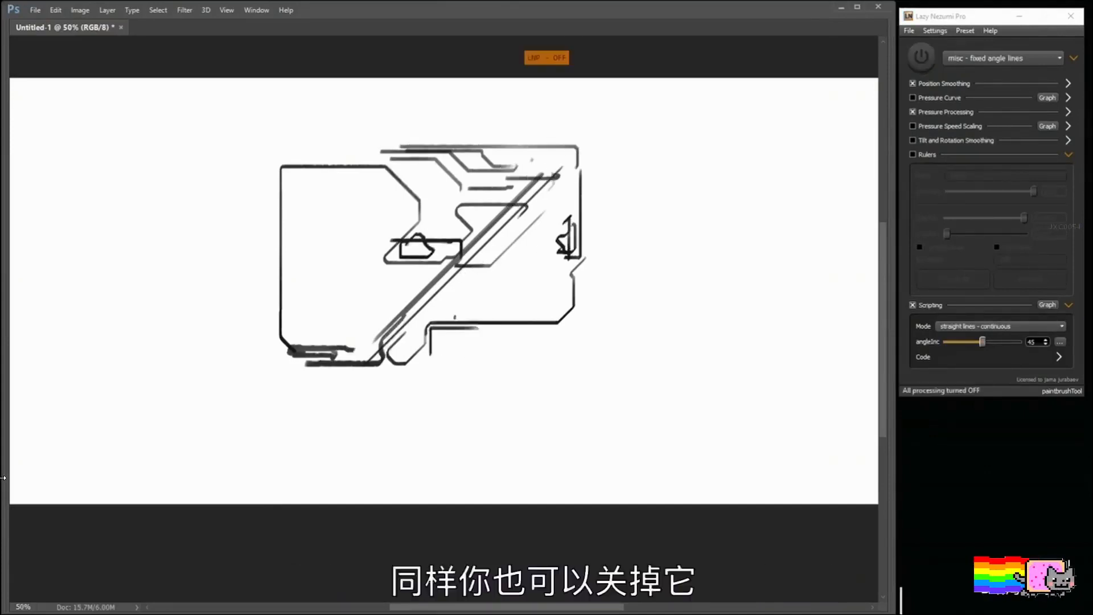
left_click_drag(555, 311, 566, 297)
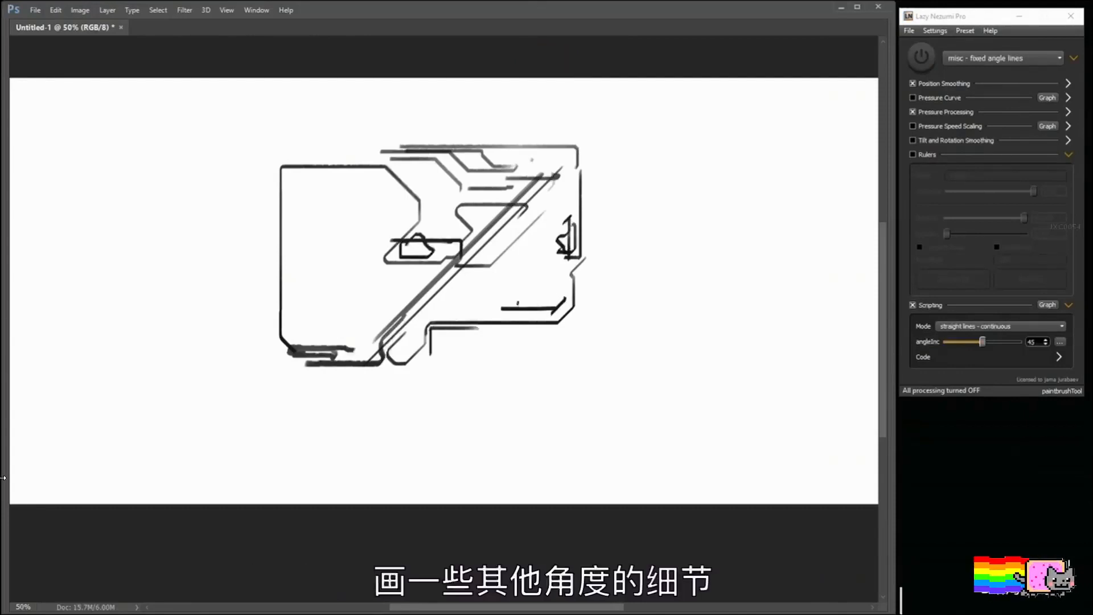
left_click_drag(558, 274, 562, 297)
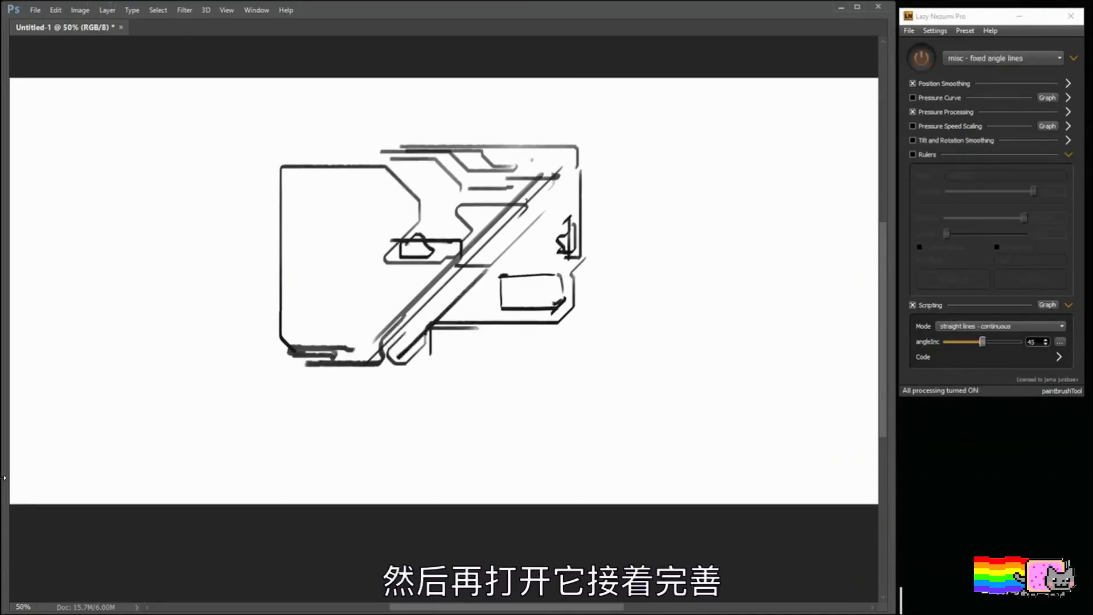
Step: With fixed-angle processing back on, fill the diagonal band in black and add dark accents around the panel and its lower edge
left_click_drag(538, 196, 405, 333)
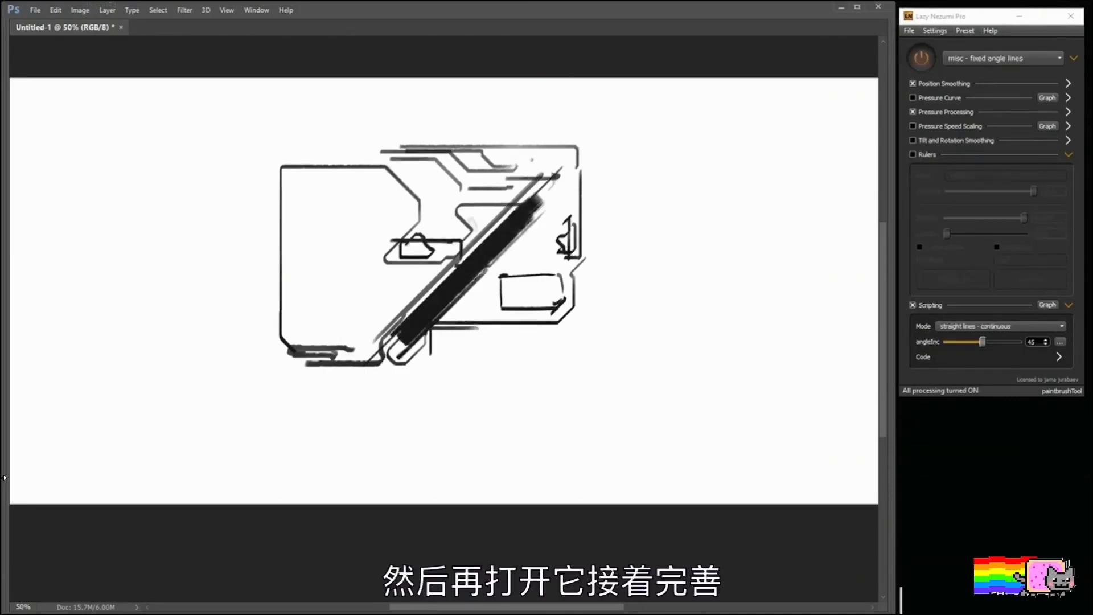
left_click_drag(471, 223, 449, 220)
left_click_drag(541, 178, 546, 191)
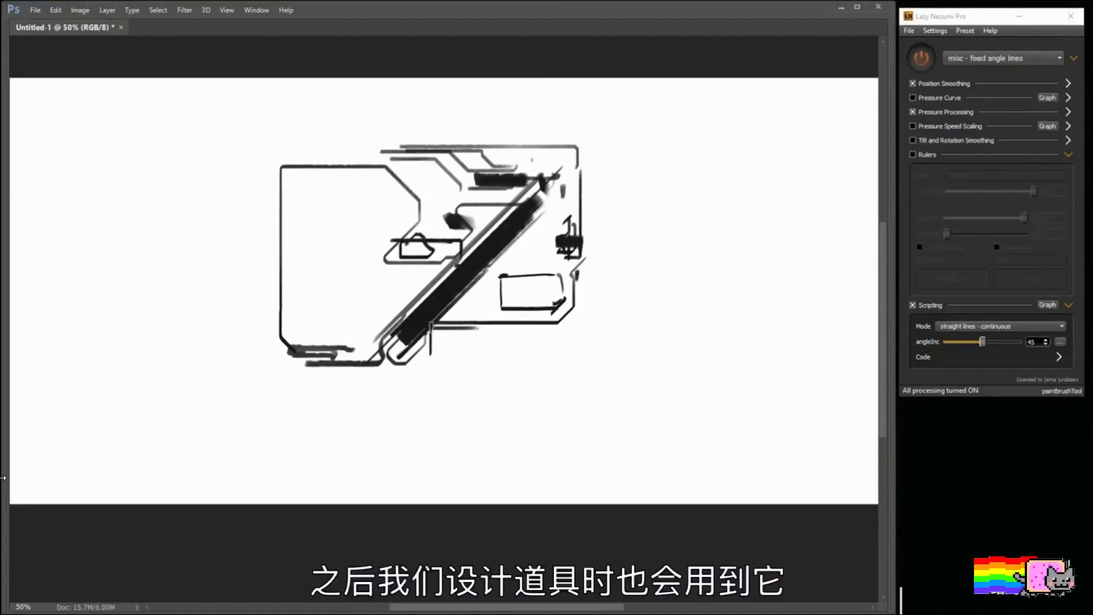
left_click_drag(547, 320, 545, 335)
left_click_drag(447, 348, 550, 346)
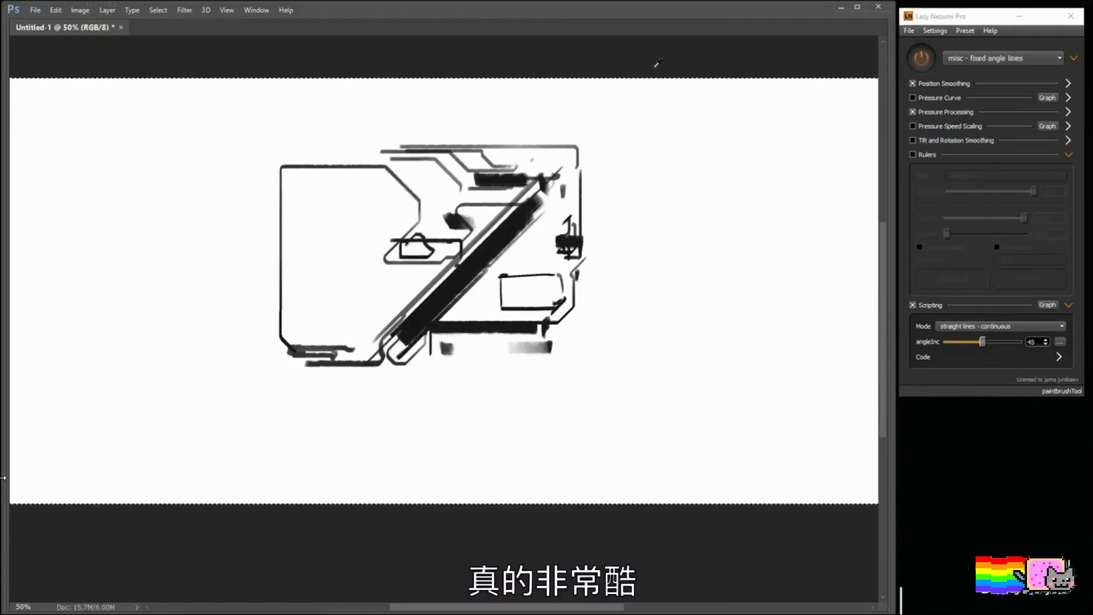
Step: Clear the panel sketch from the canvas and load the "ruler - perspective" preset
key("Delete")
left_click(1013, 58)
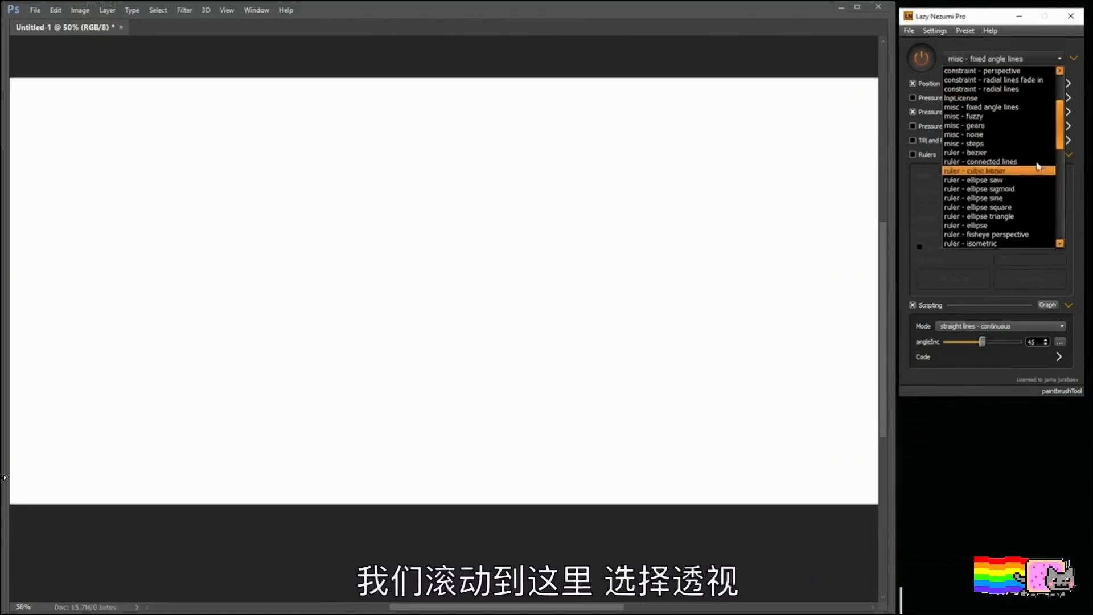
left_click_drag(1063, 137, 1062, 168)
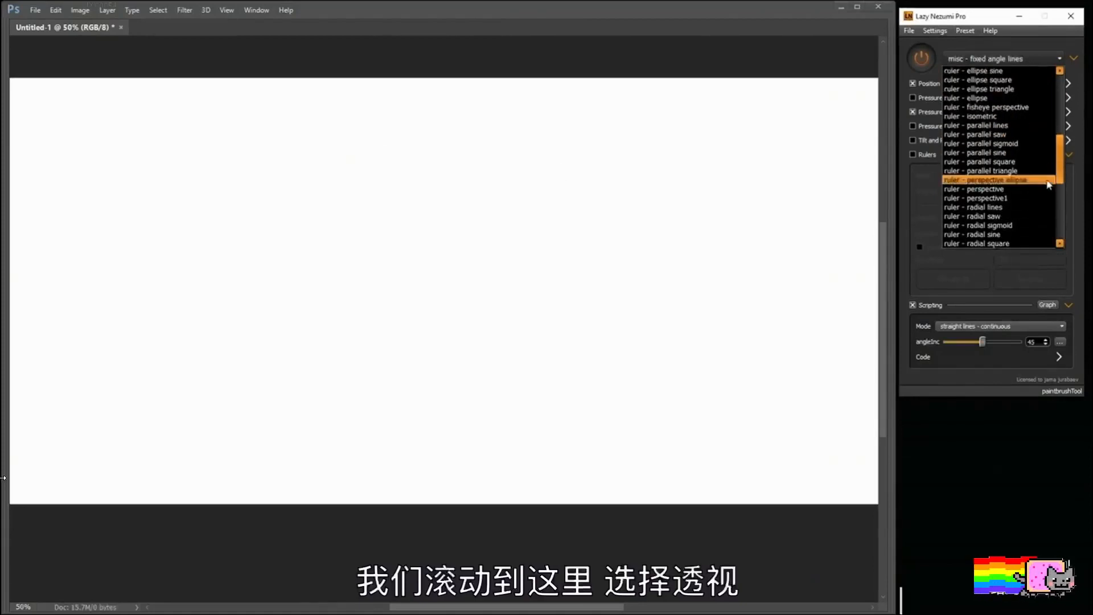
left_click(1013, 192)
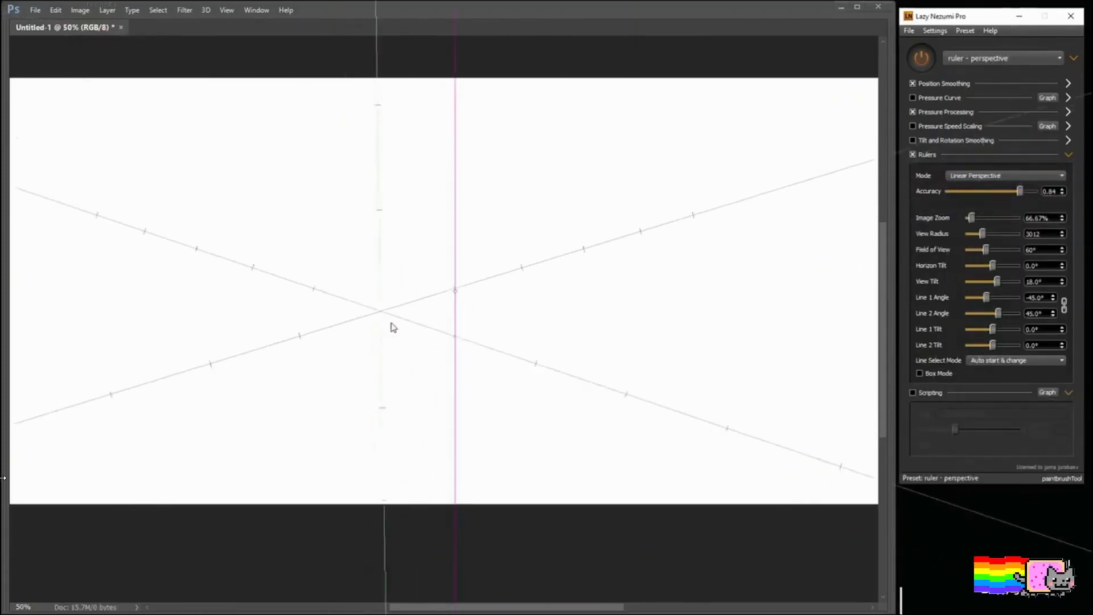
Step: Try a thick dark stroke along one of the perspective ruler's converging lines
left_click_drag(355, 335, 598, 265)
key("ctrl+z")
key("ctrl+z")
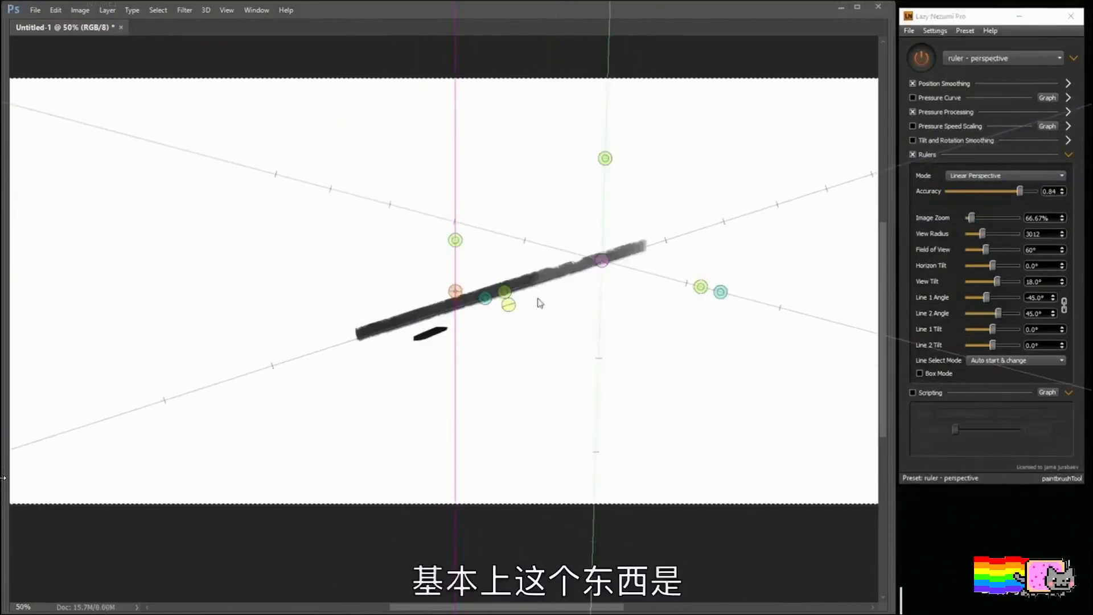
key("ctrl+z")
key("ctrl+z")
Step: Try out other brushes, undo the faint textured stroke, and paint a thin grey stroke along a perspective guide line
right_click(535, 259)
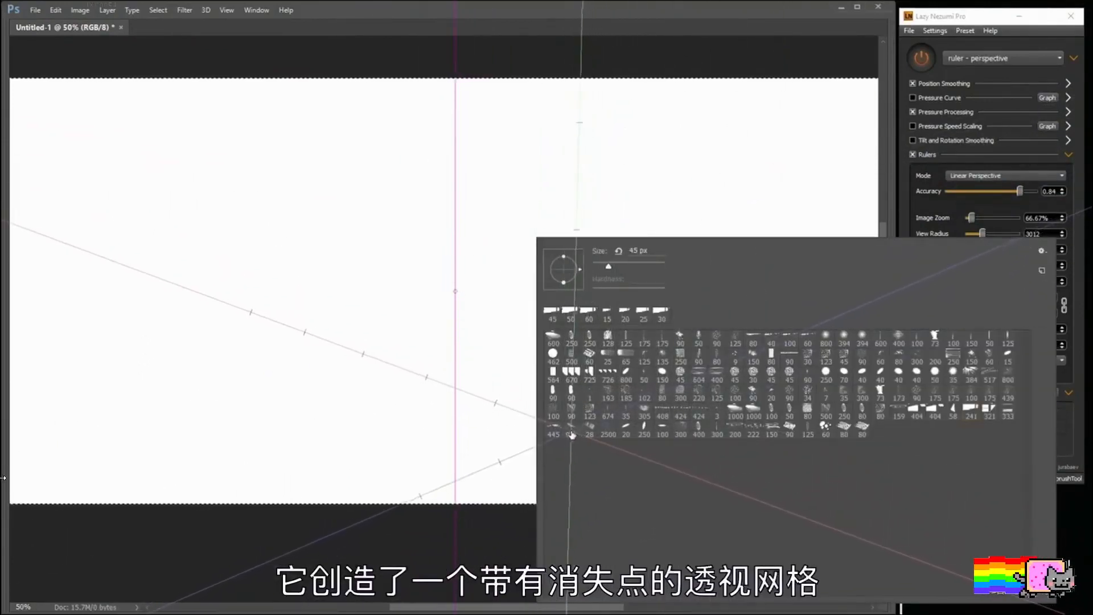
left_click(572, 435)
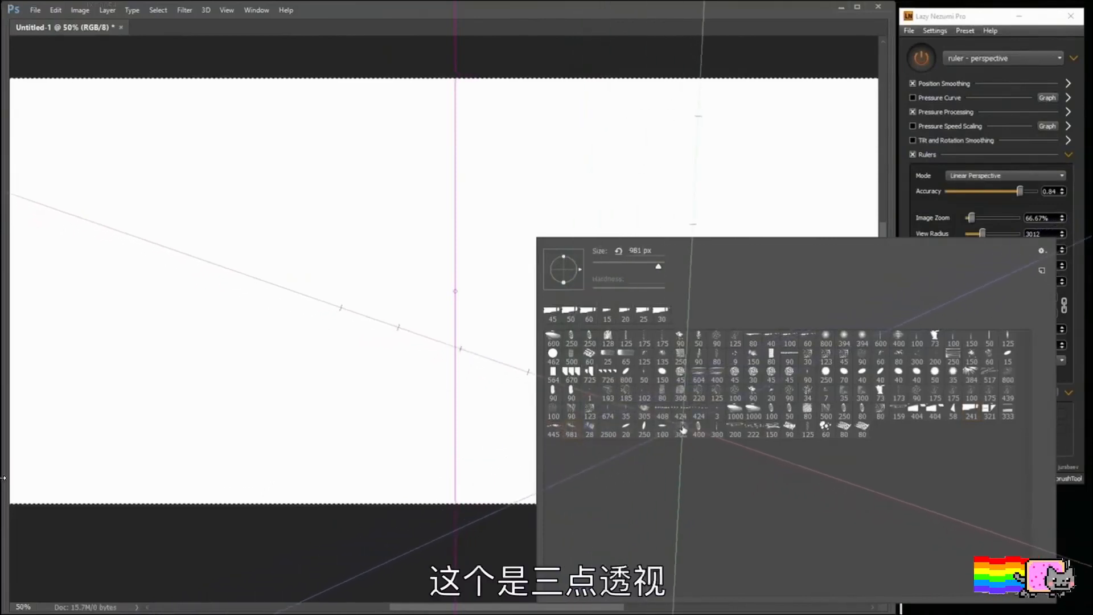
left_click_drag(420, 331, 513, 306)
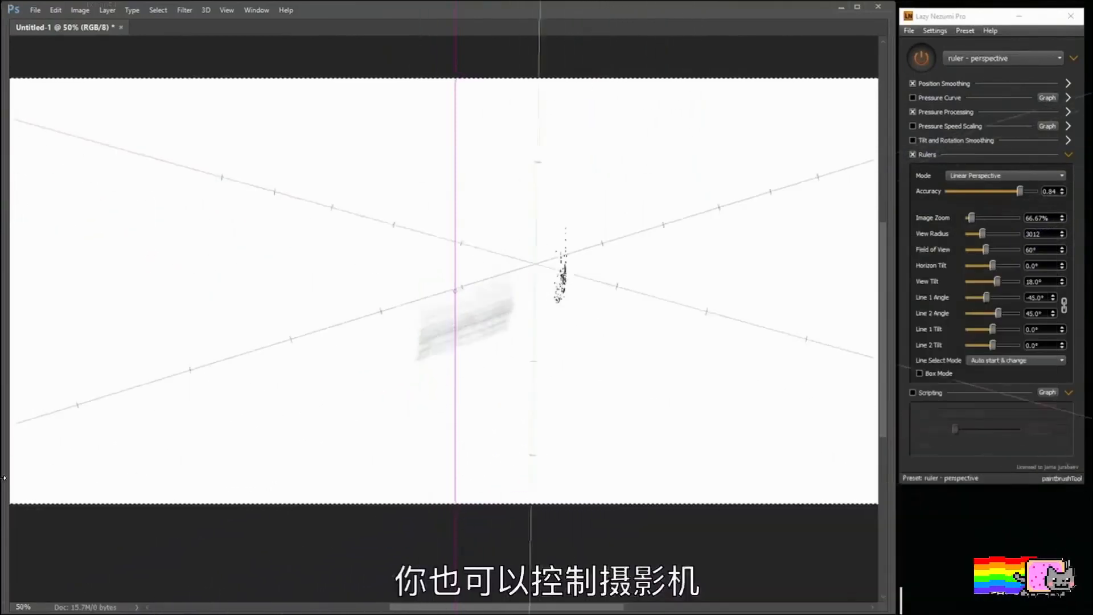
key("ctrl+z")
left_click_drag(432, 370, 509, 346)
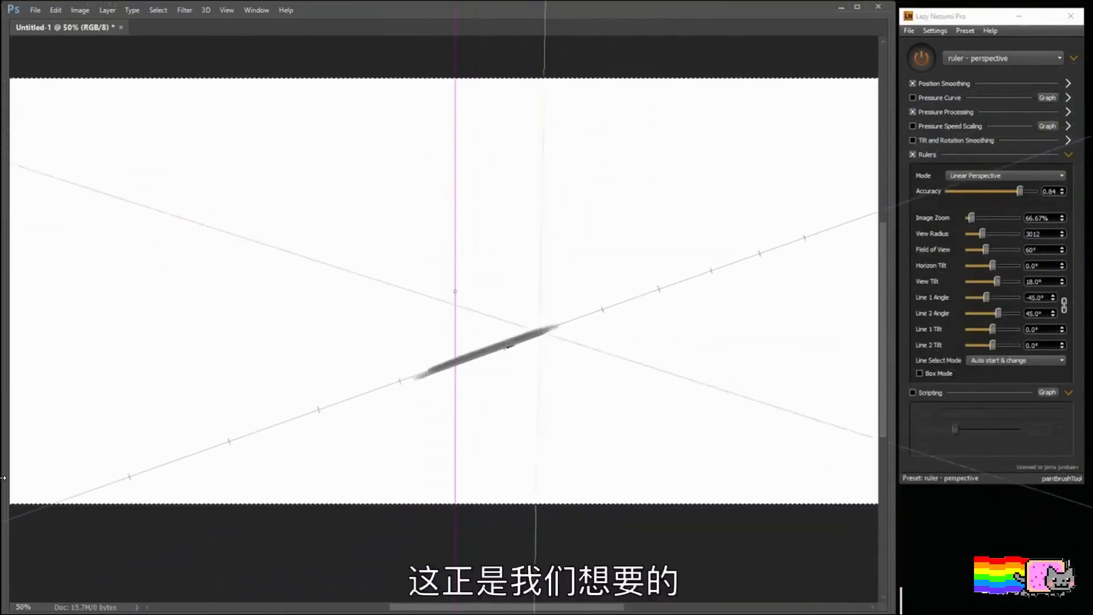
Step: Undo the grey stroke and move the perspective ruler's centre below the canvas so the horizon crosses the canvas's upper part
key("ctrl+z")
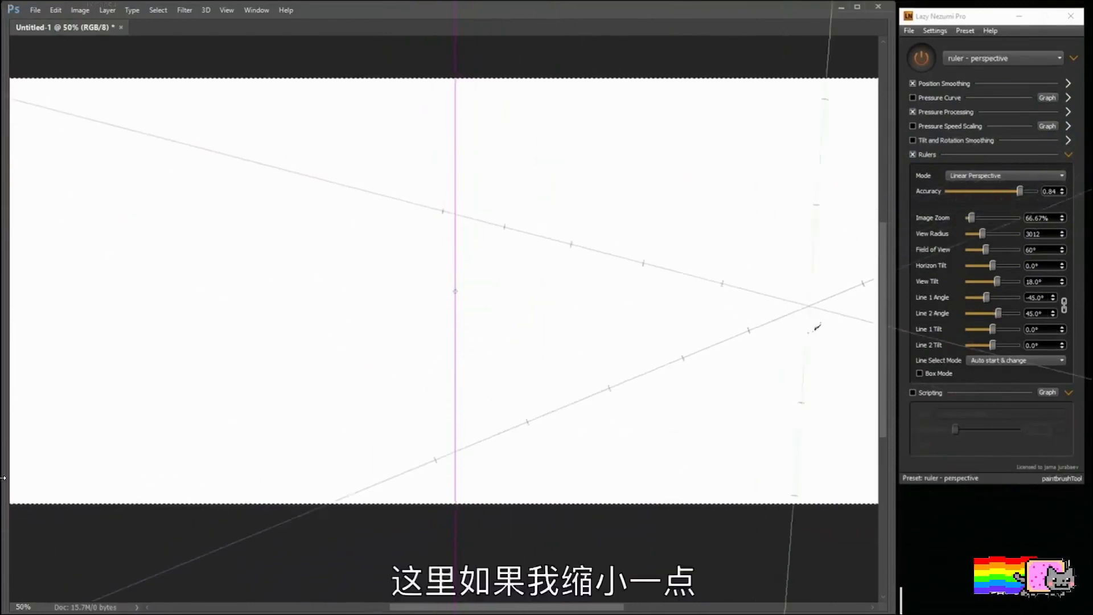
key("ctrl+minus")
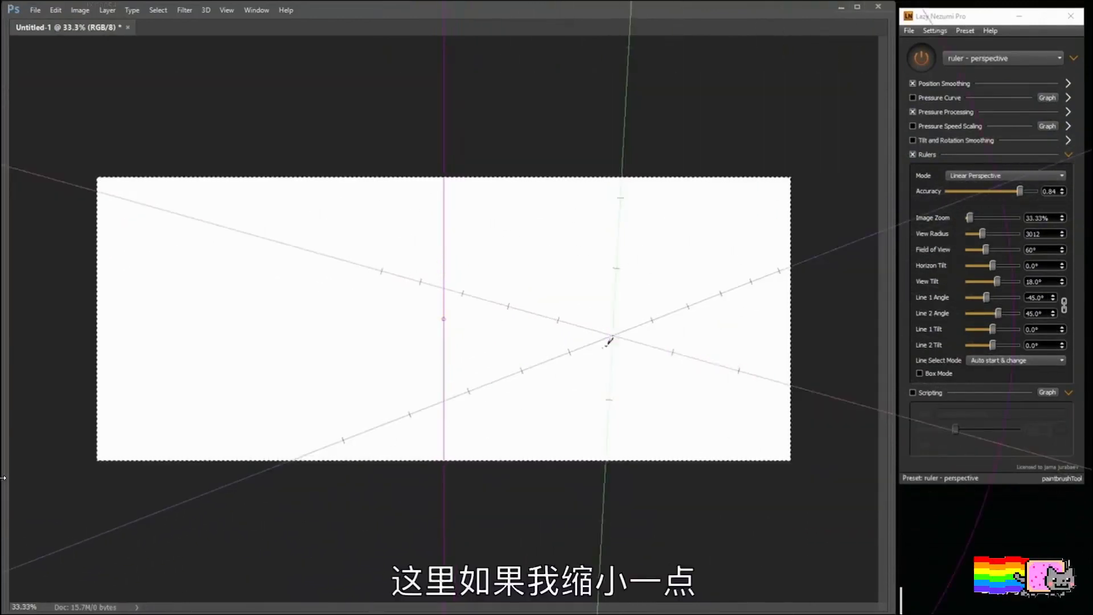
key("ctrl+minus")
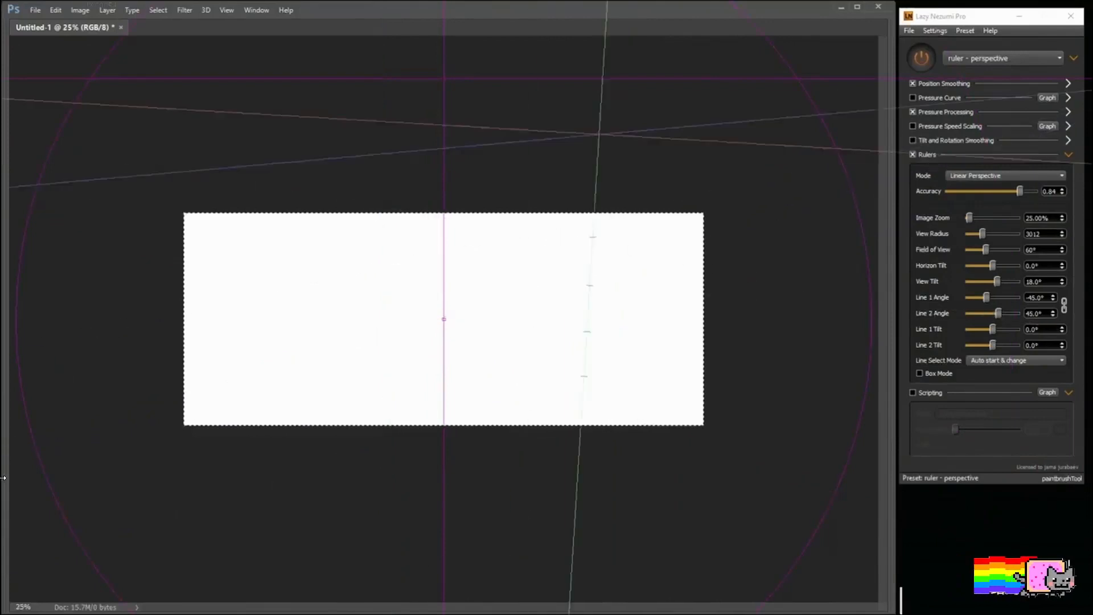
key("ctrl+minus")
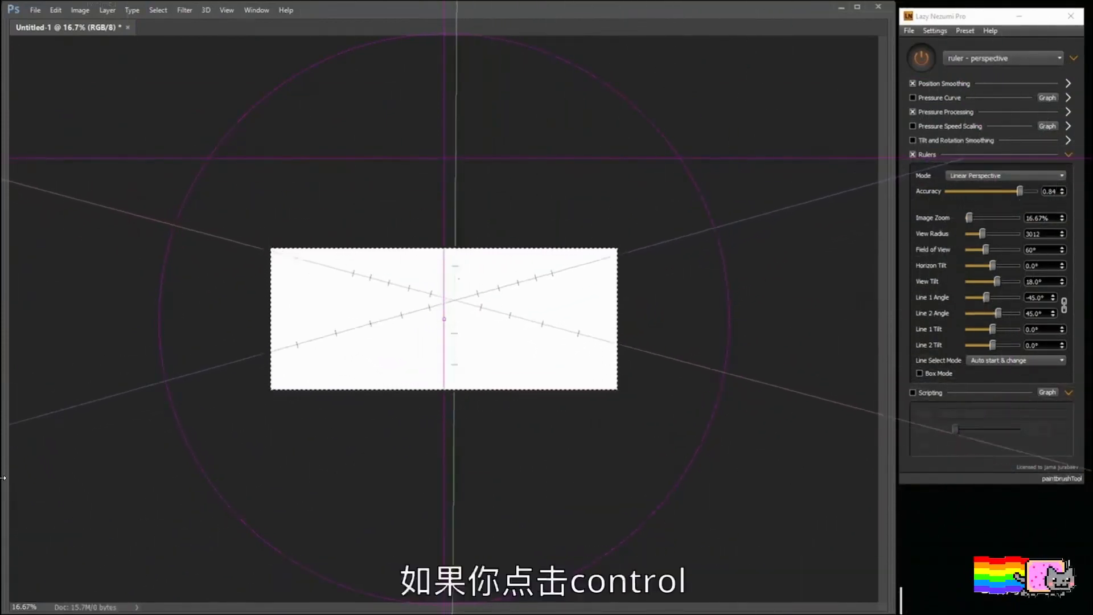
key("ctrl")
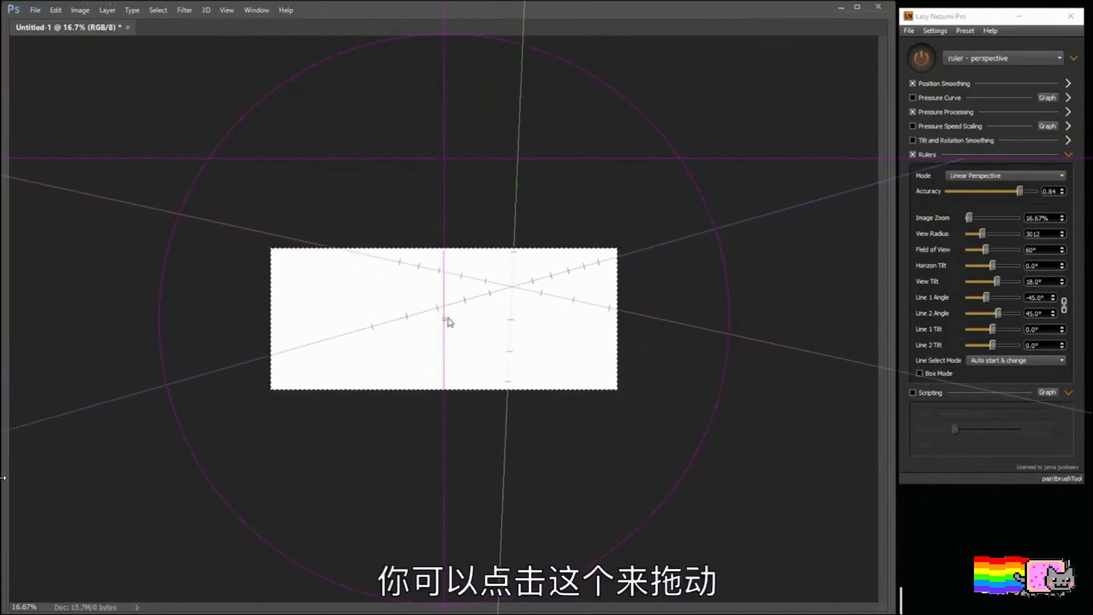
left_click_drag(450, 323, 523, 343)
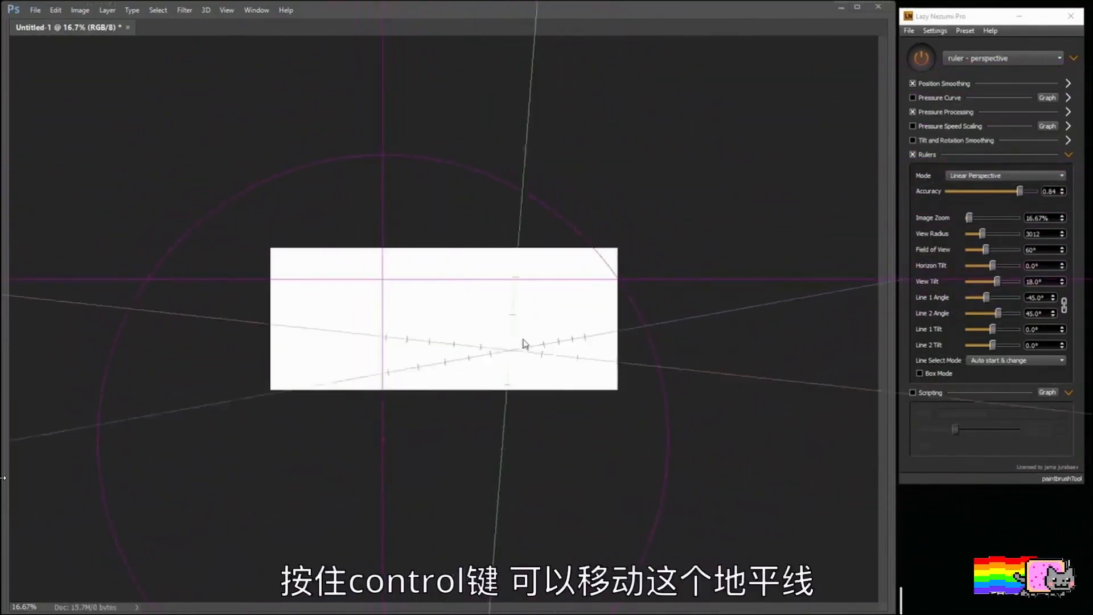
Step: Try several grey strokes along the perspective guides below the horizon and clear them from the canvas
left_click_drag(456, 345, 561, 330)
left_click_drag(425, 350, 437, 352)
left_click_drag(344, 346, 380, 350)
left_click_drag(317, 329, 370, 334)
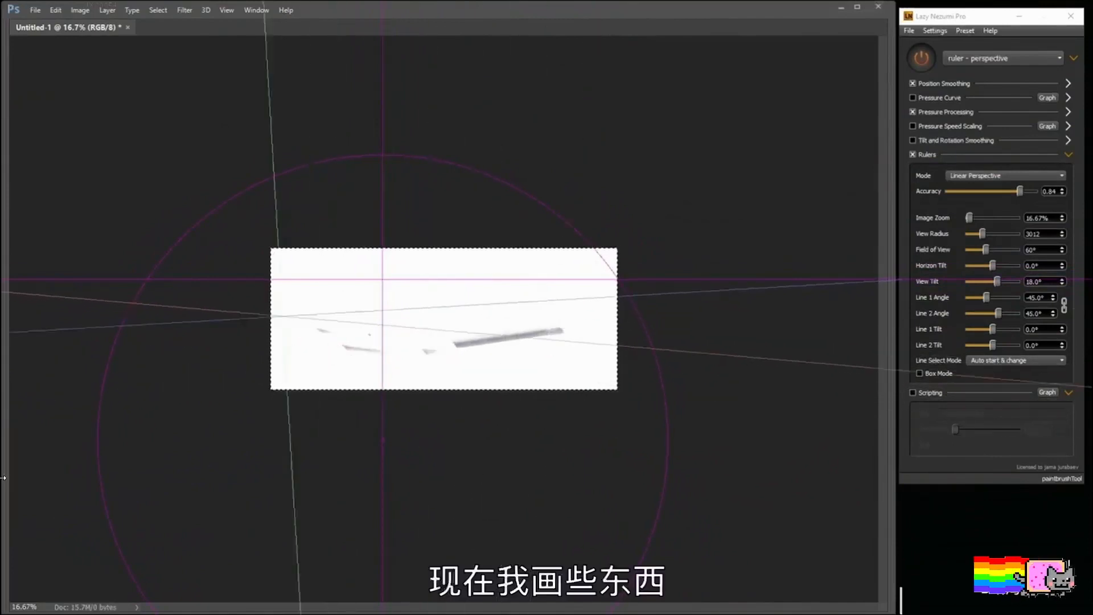
mouse_move(282, 316)
left_mouse_down()
mouse_move(431, 331)
mouse_move(507, 358)
left_mouse_up()
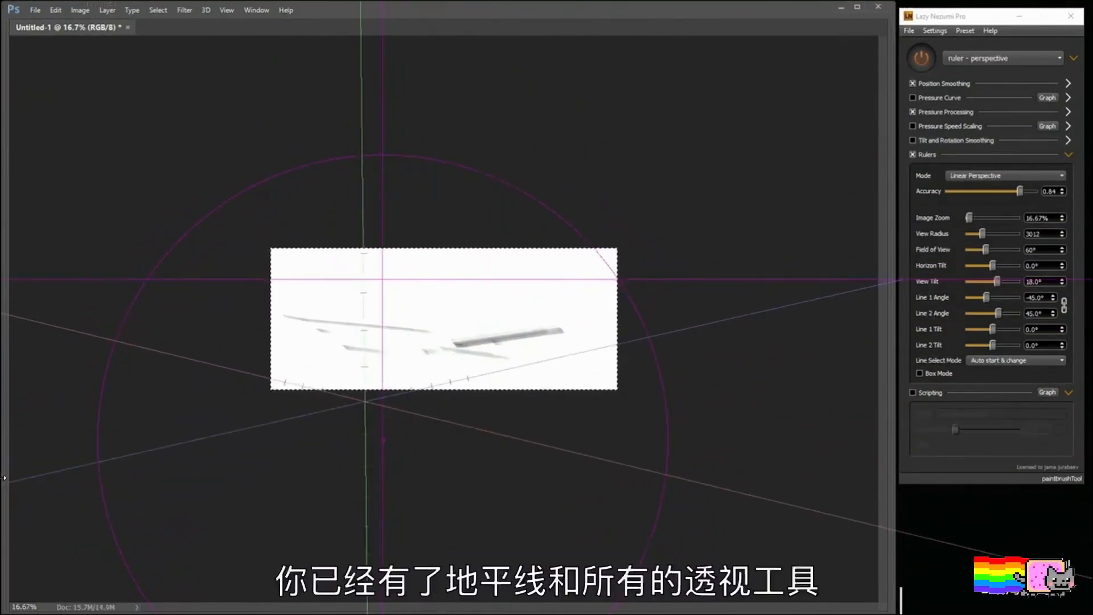
key("ctrl+plus")
key("ctrl+plus")
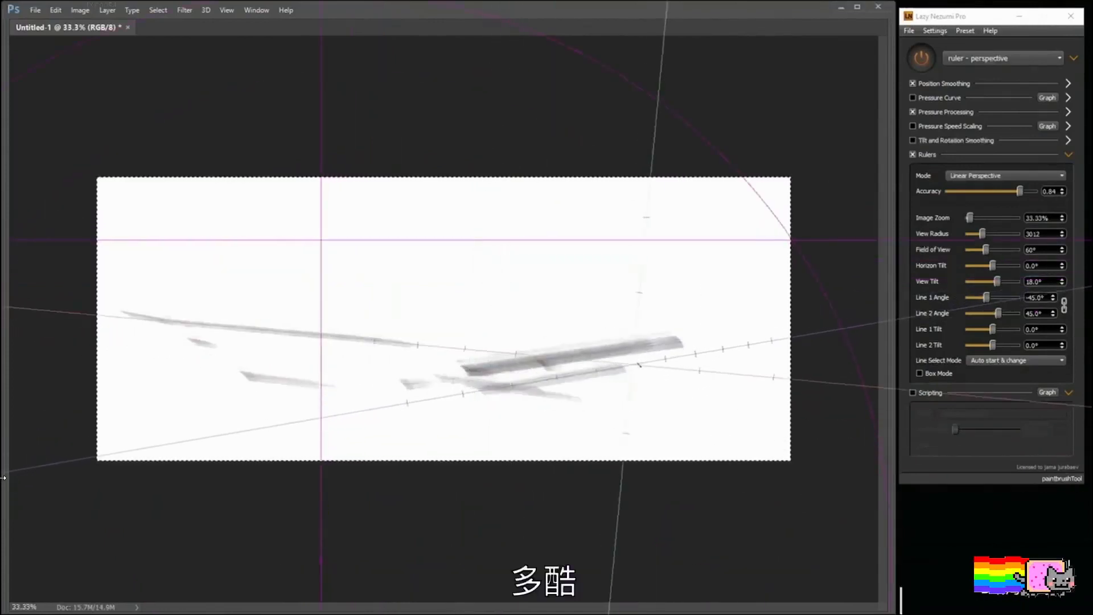
key("ctrl+minus")
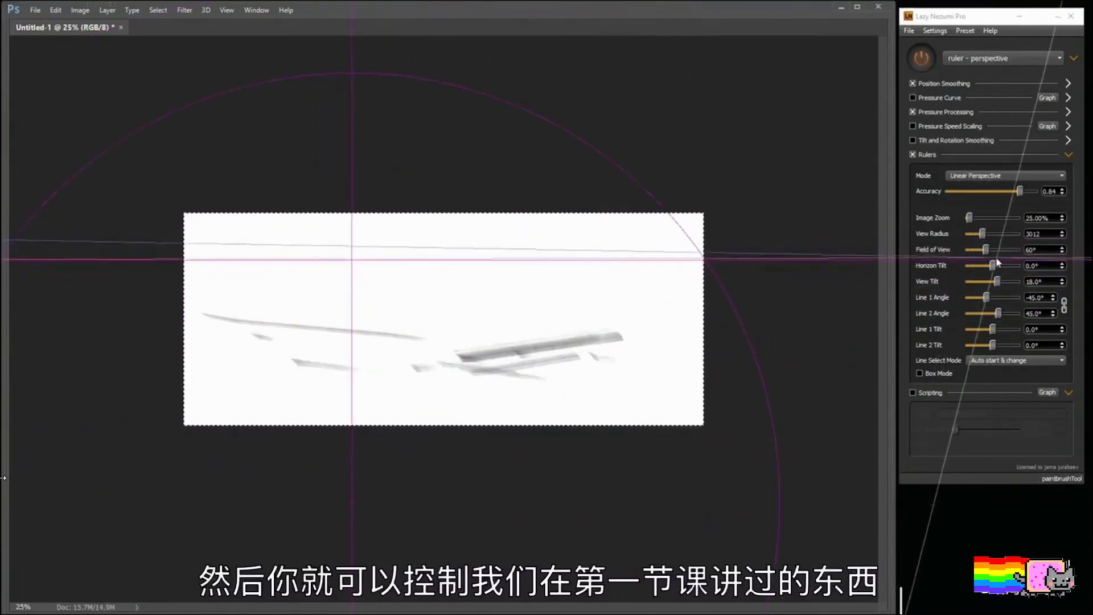
key("ctrl+minus")
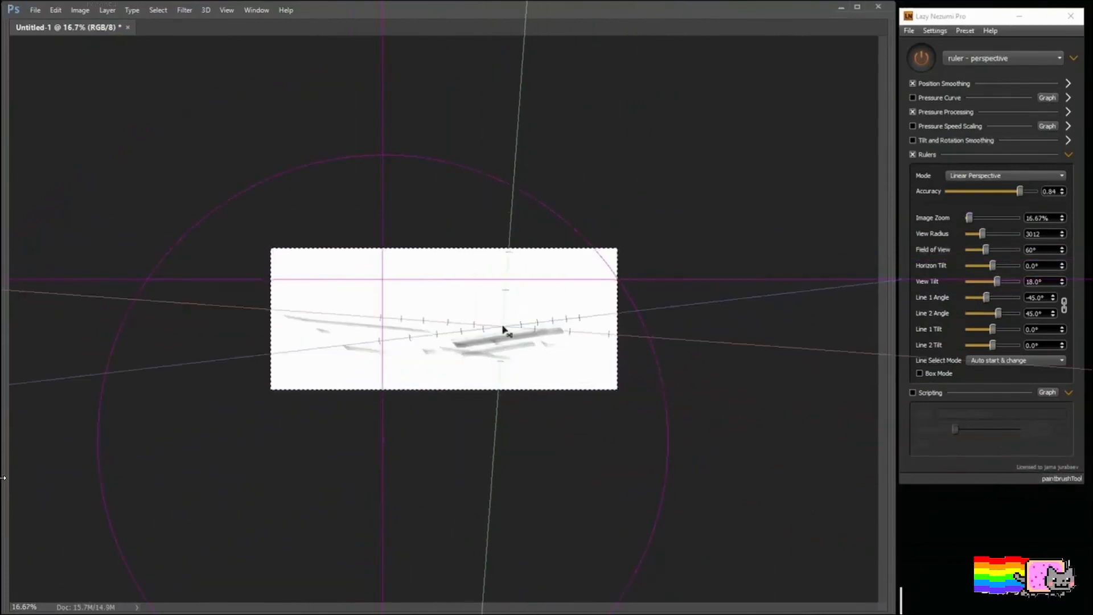
key("Delete")
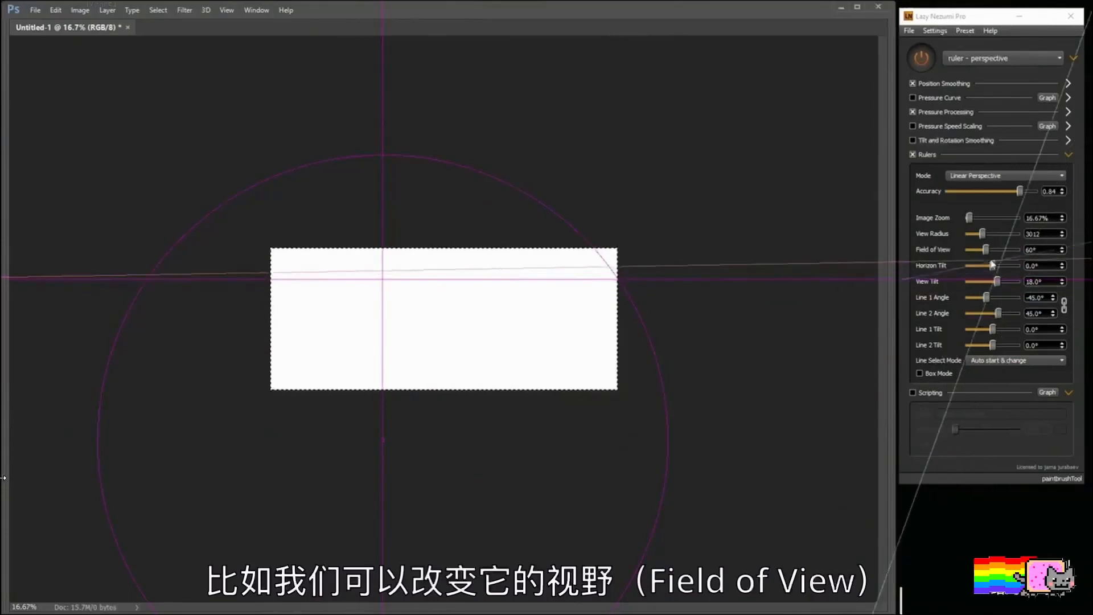
Step: Set the perspective ruler's Field of View to 37° and switch its perspective grid to the ground plane
mouse_move(987, 253)
left_mouse_down()
mouse_move(970, 252)
mouse_move(1001, 256)
mouse_move(976, 254)
left_mouse_up()
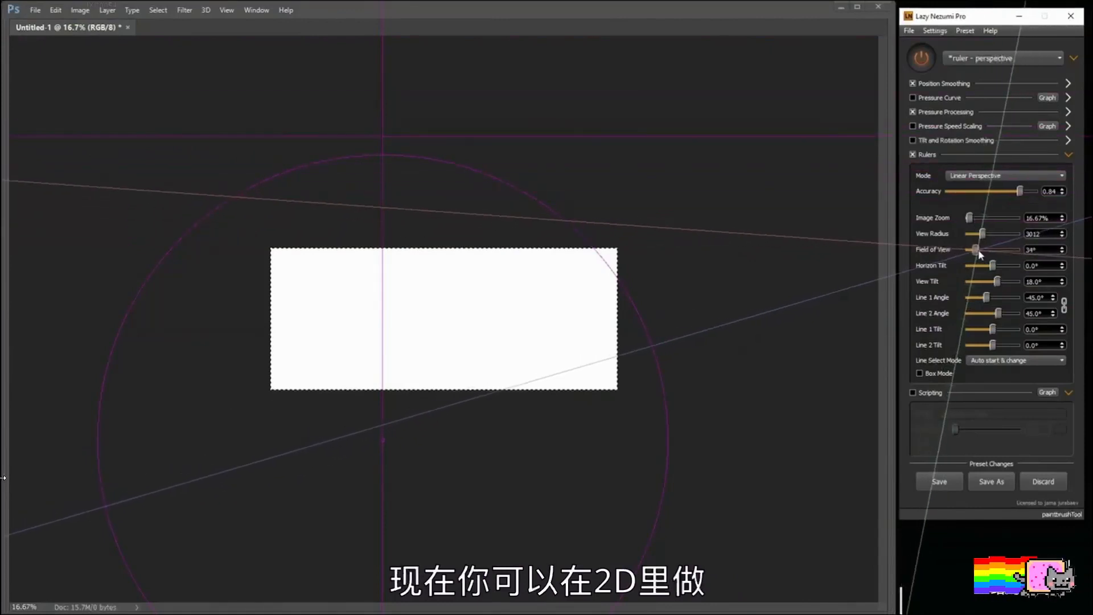
key("ctrl+a")
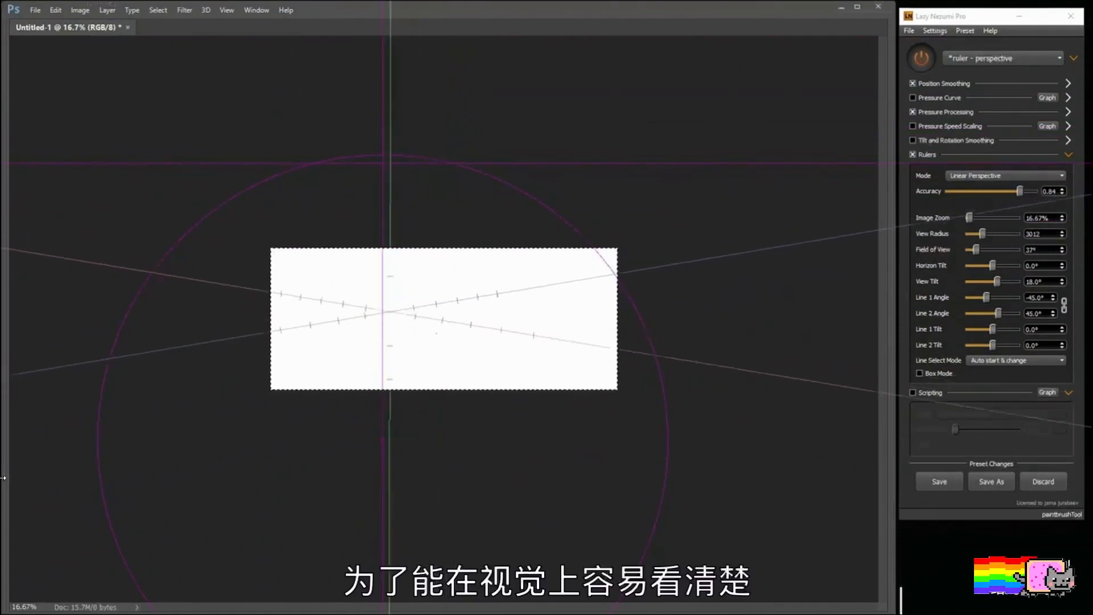
key("ctrl")
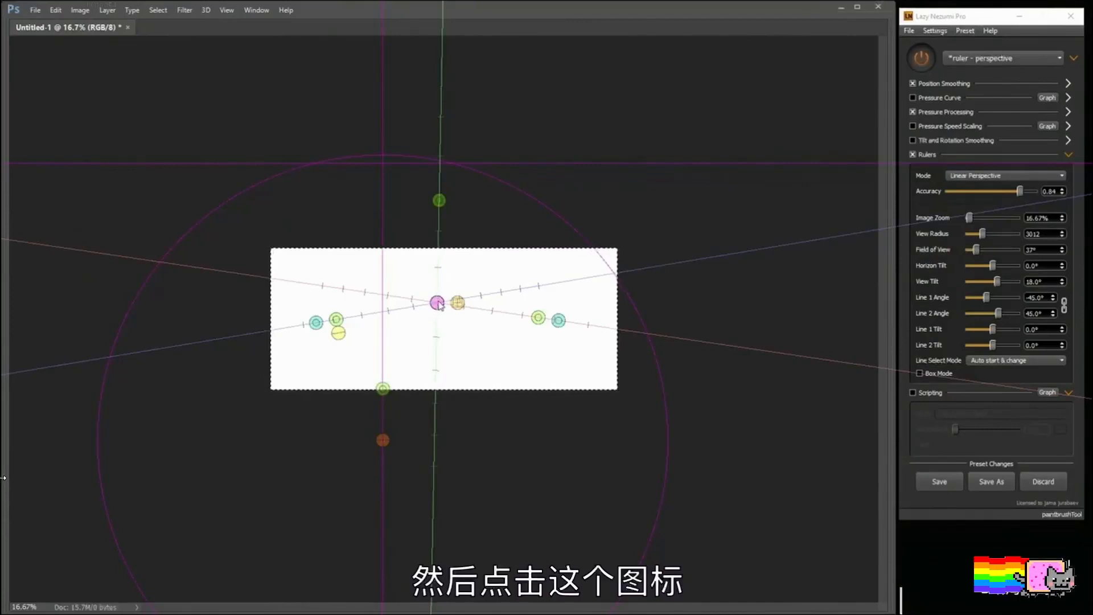
left_click(459, 305)
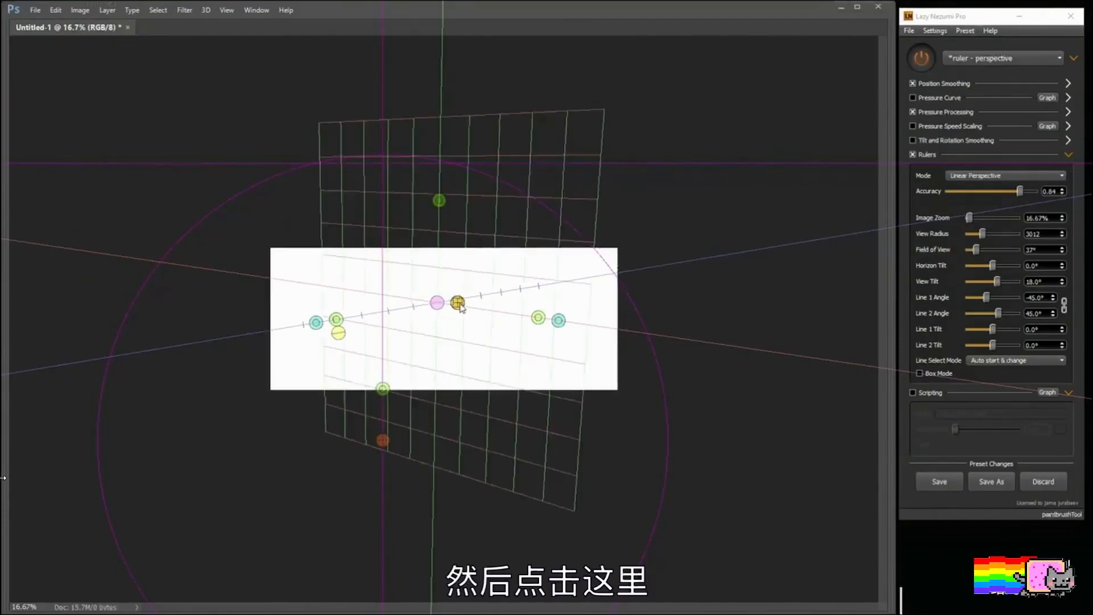
left_click(459, 305)
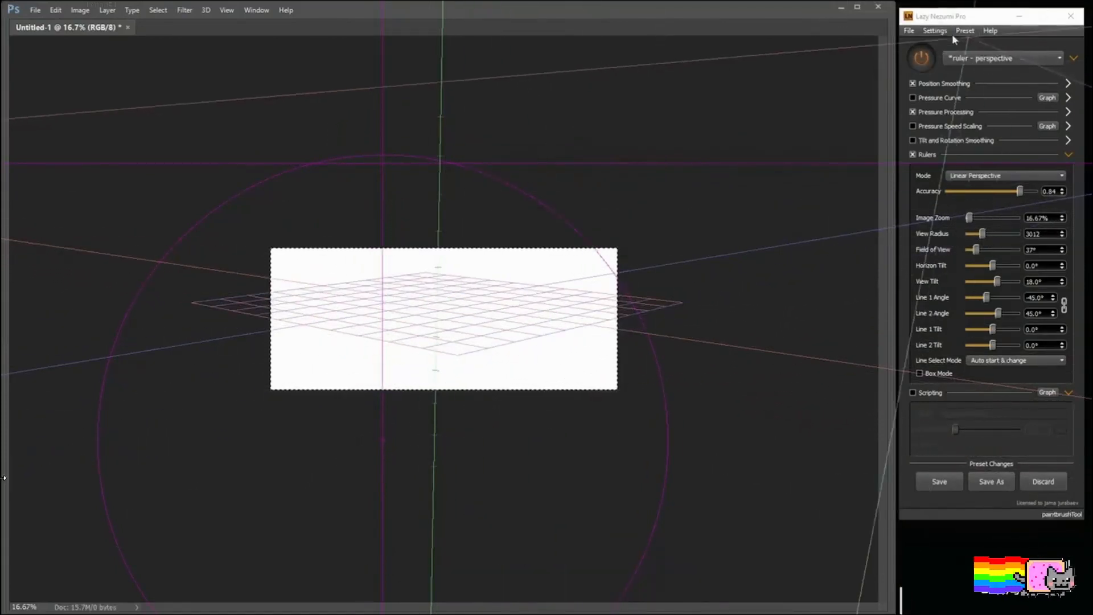
Step: Set the overlay's measure point size to 7.2 and number of points to 15, and save the perspective preset's changes
left_click(935, 30)
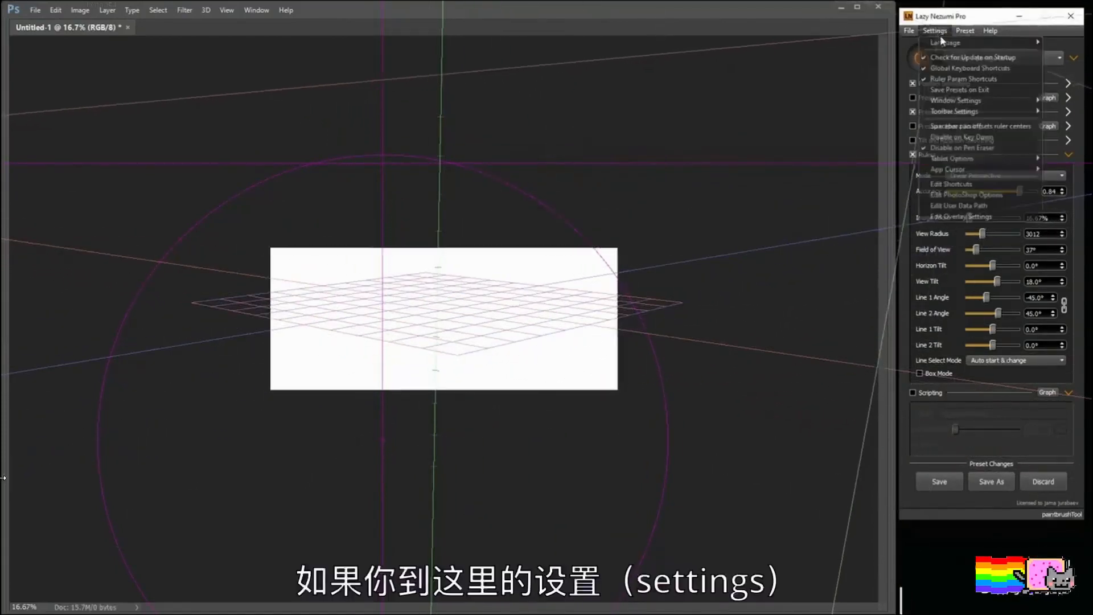
left_click(970, 216)
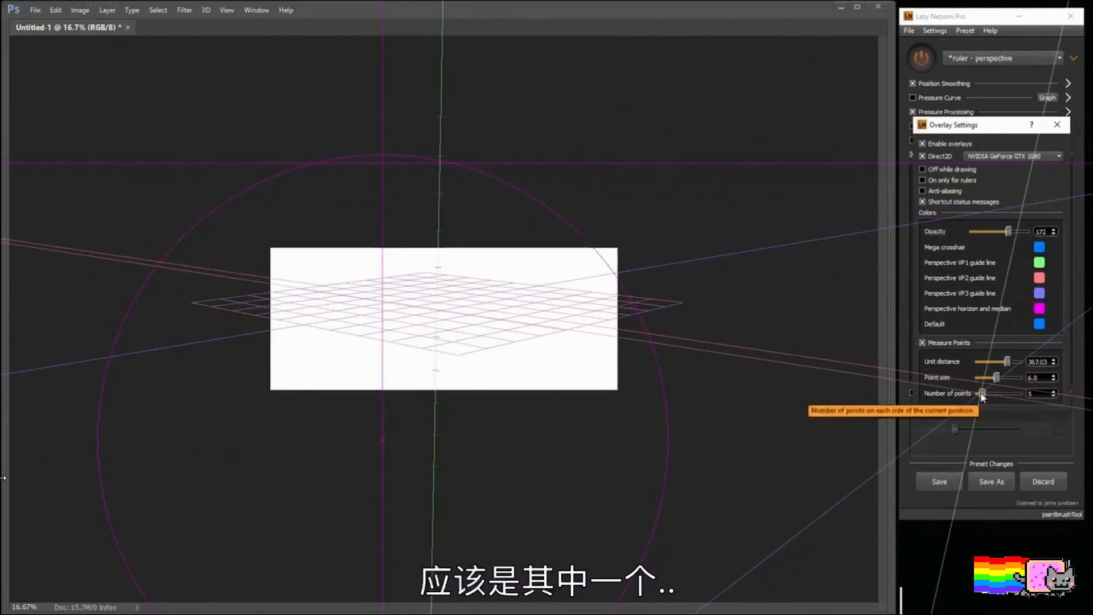
mouse_move(997, 380)
left_mouse_down()
mouse_move(1030, 398)
mouse_move(990, 398)
left_mouse_up()
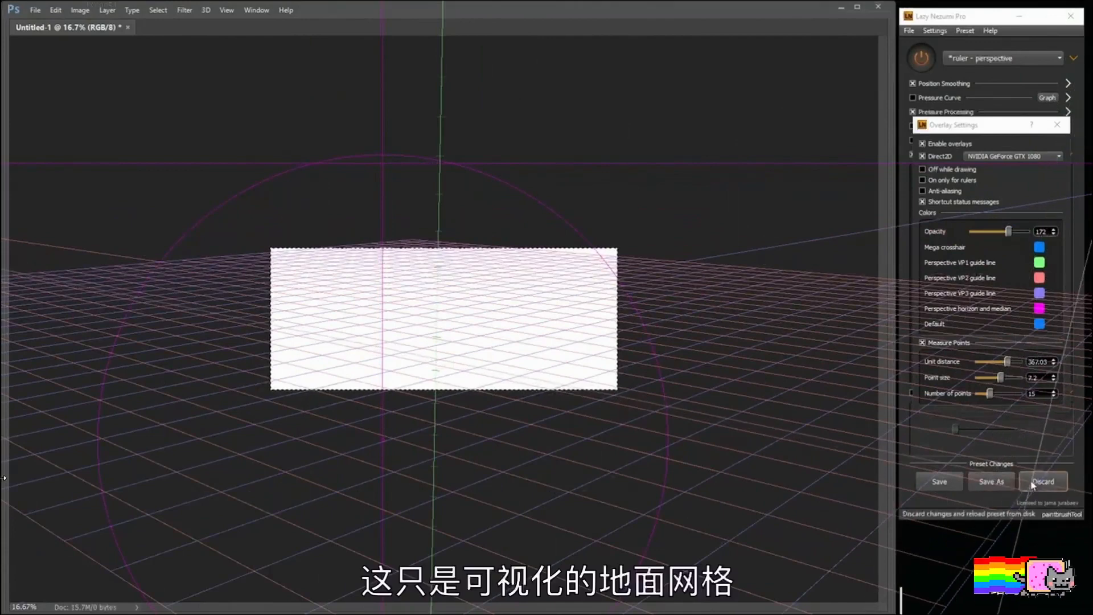
left_click(936, 477)
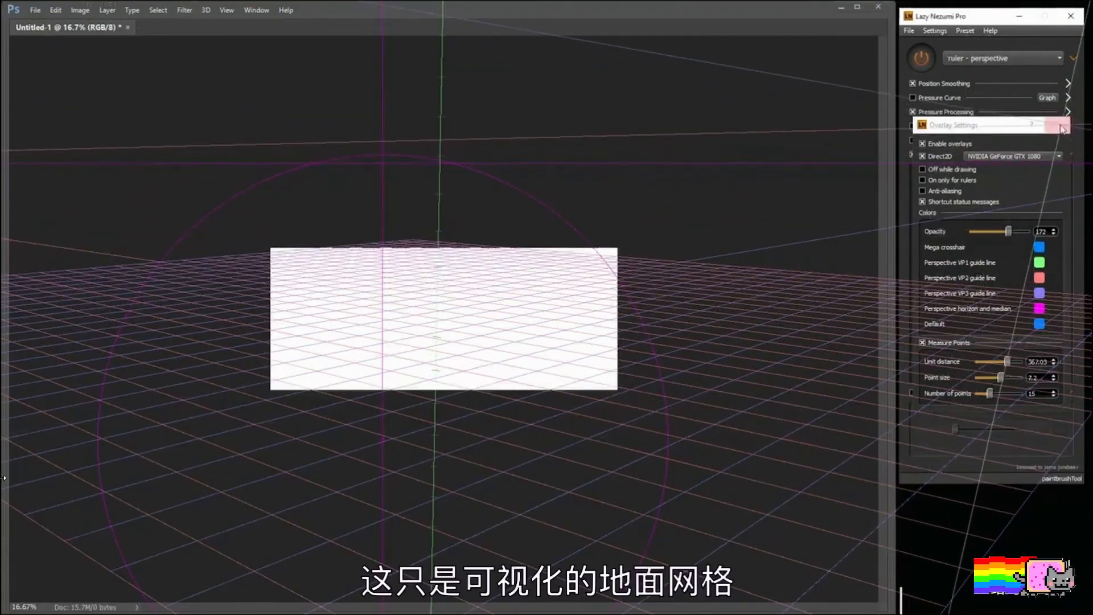
left_click(1057, 125)
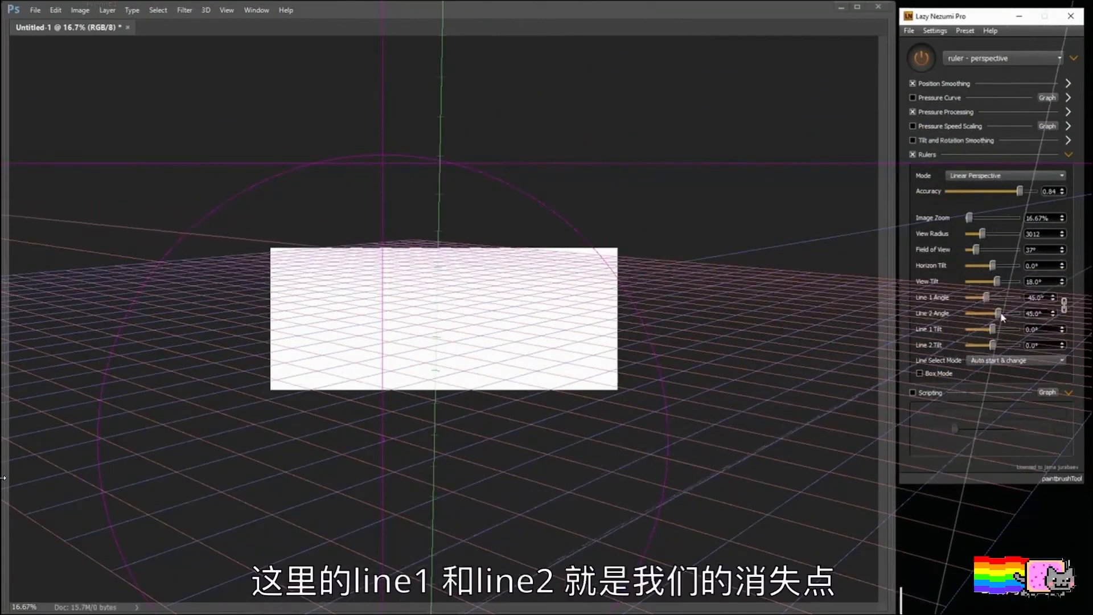
Step: Rotate the ground grid's vanishing directions by setting Line 1 Angle to -14.8° and Line 2 Angle to 48.7°
mouse_move(986, 297)
left_mouse_down()
mouse_move(1012, 303)
mouse_move(992, 308)
left_mouse_up()
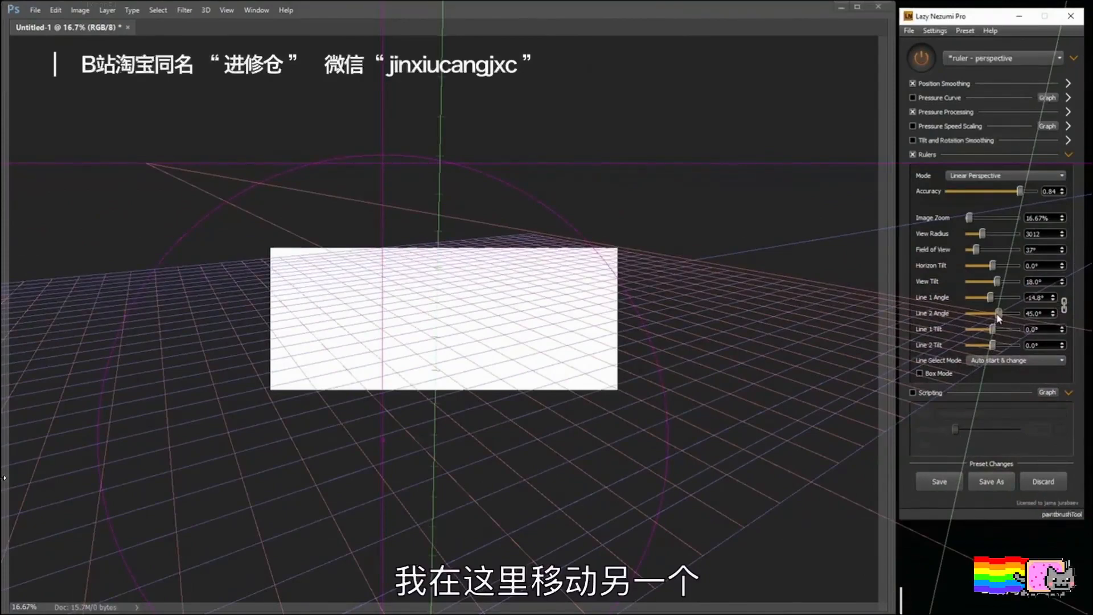
mouse_move(999, 319)
left_mouse_down()
mouse_move(972, 322)
mouse_move(1002, 321)
left_mouse_up()
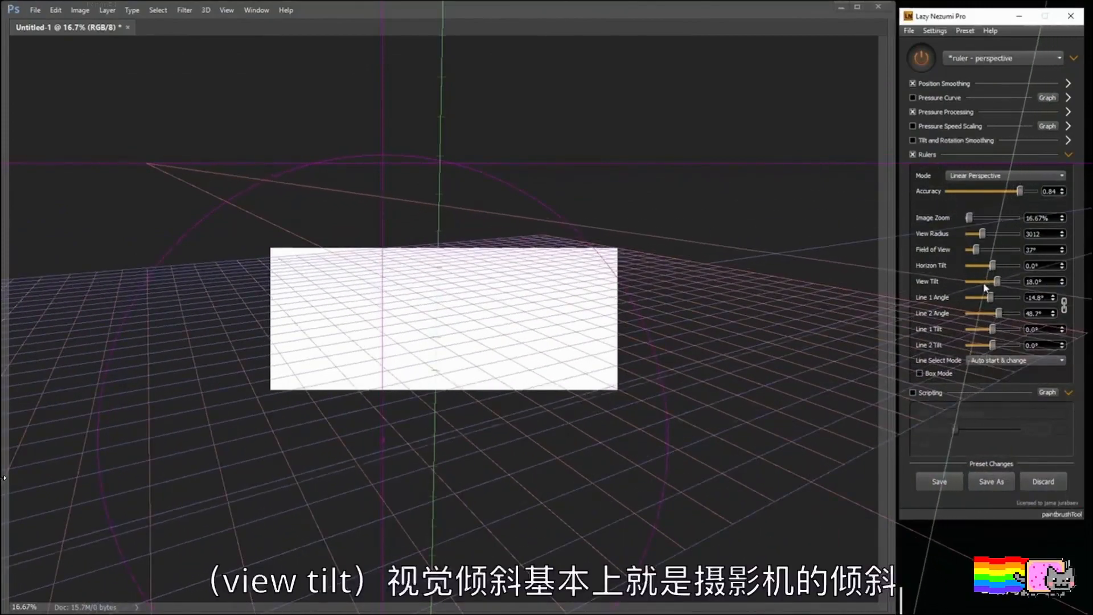
left_click(583, 313)
key("ctrl+a")
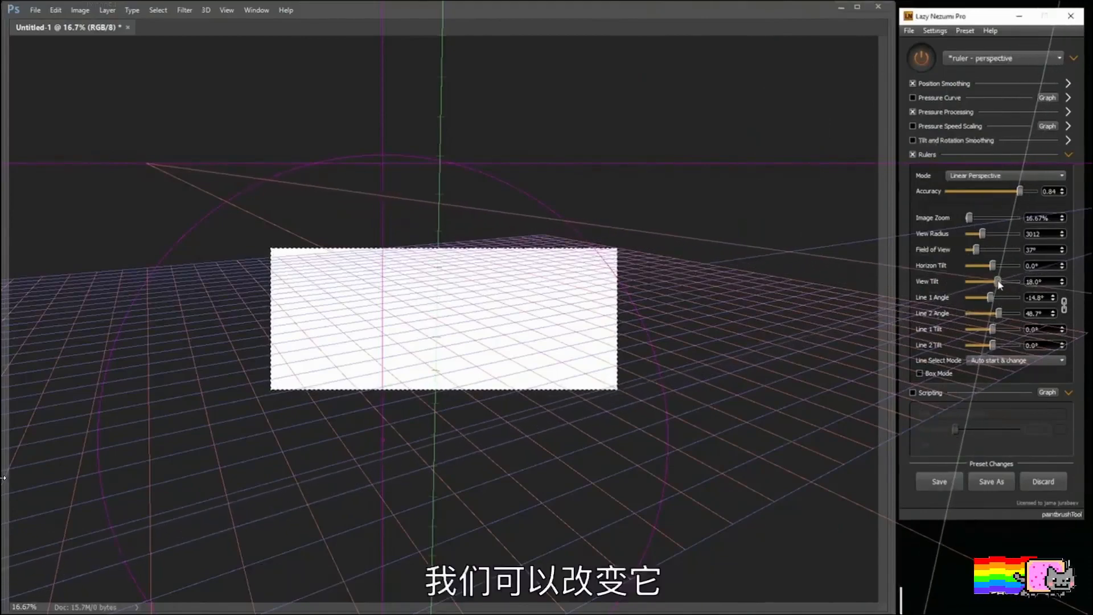
Step: Try different camera tilts, ending with View Tilt at 11.6° and Line 1 Angle at -31.8°
left_click_drag(1000, 285, 995, 288)
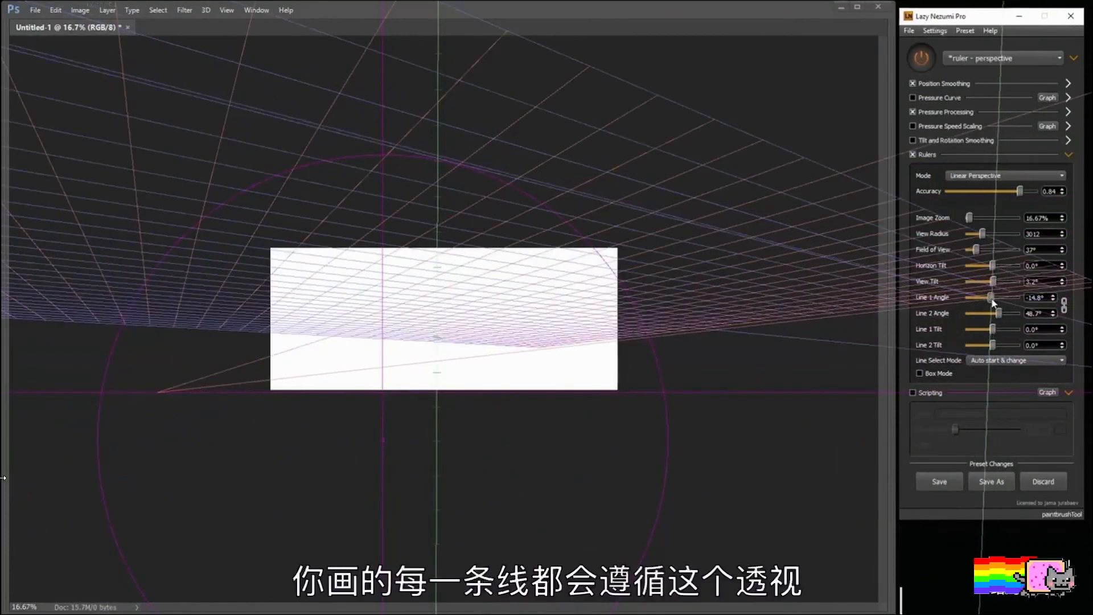
mouse_move(992, 301)
left_mouse_down()
mouse_move(1022, 305)
mouse_move(989, 306)
mouse_move(1015, 287)
mouse_move(997, 287)
left_mouse_up()
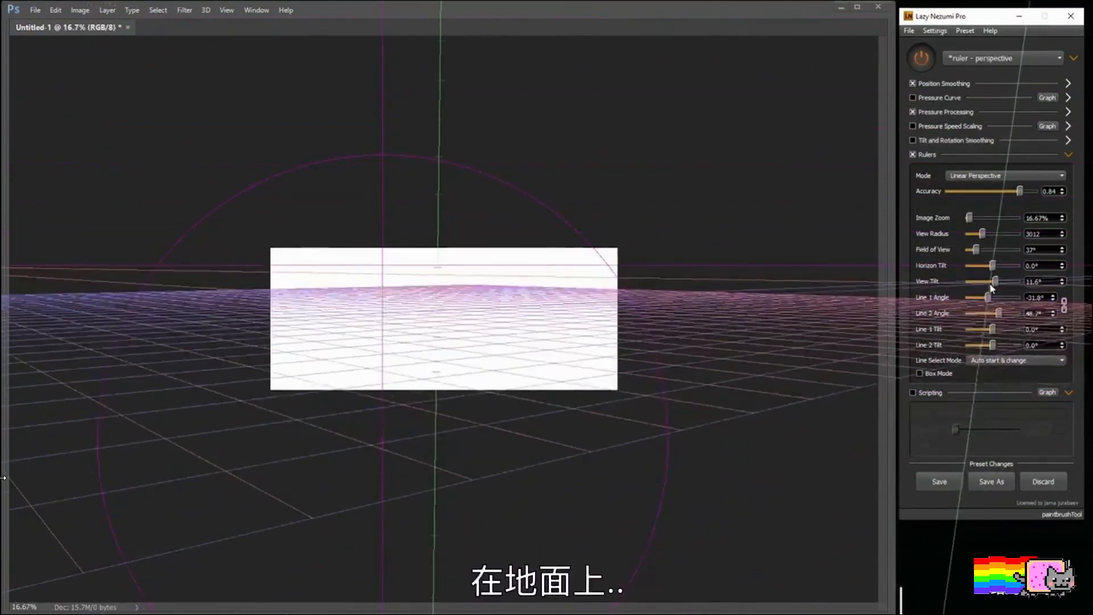
key("ctrl+a")
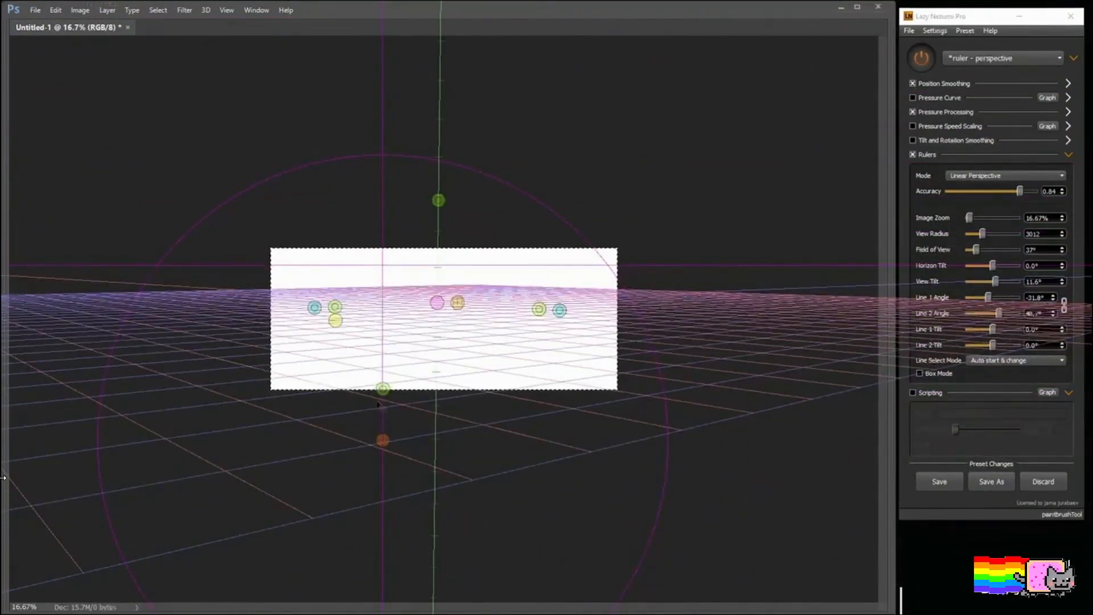
Step: Shift the perspective ruler slightly lower and set Line 1 Angle to -2.1° and Line 2 Angle to 74.1° for a flatter grid
left_click_drag(381, 389, 389, 468)
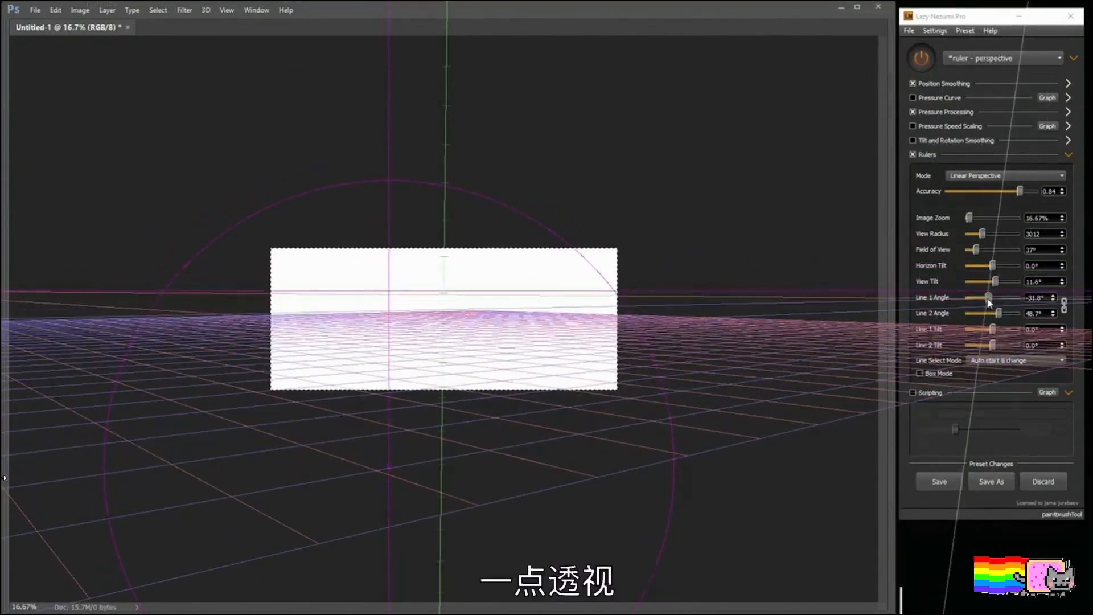
left_click_drag(989, 301, 995, 305)
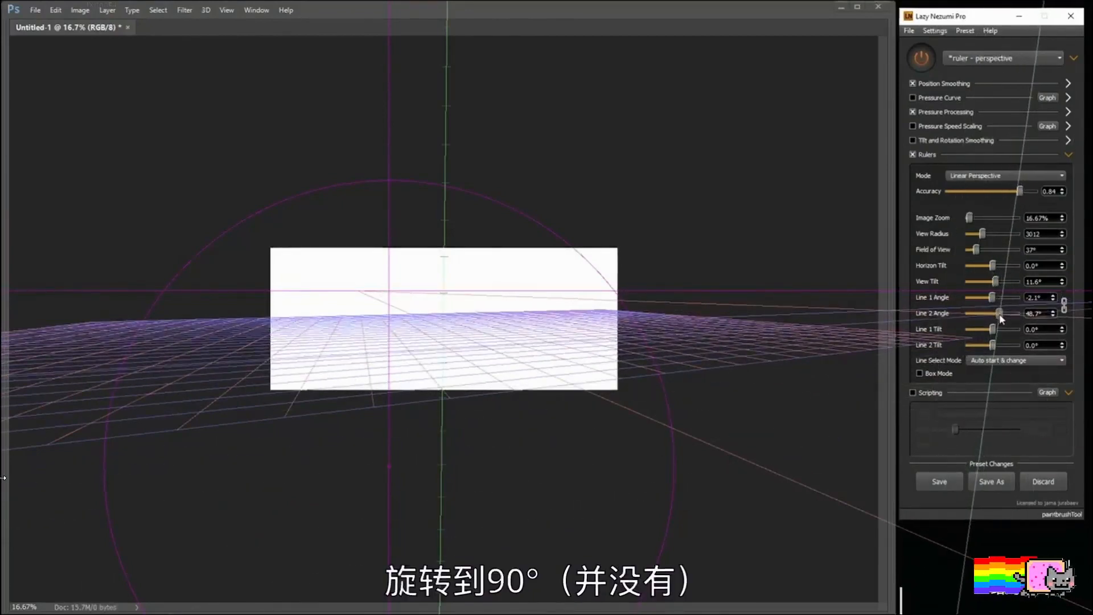
left_click_drag(1001, 319, 1002, 320)
key("ctrl+a")
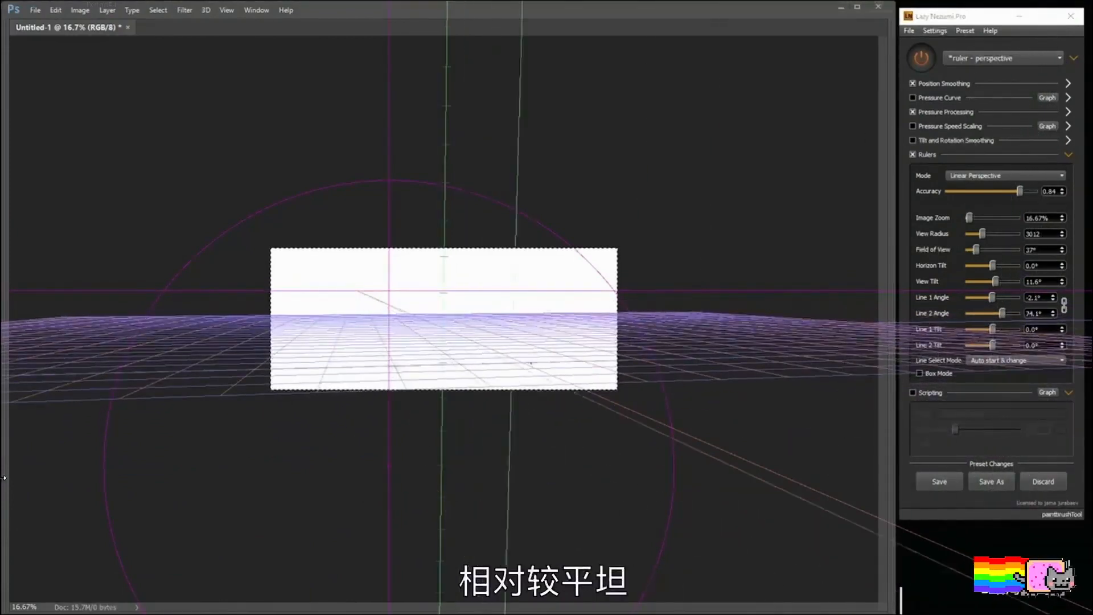
Step: Sketch a rough platform with soft brush strokes along the grid at the lower centre of the canvas, including its receding edges
key("ctrl+plus")
key("ctrl+plus")
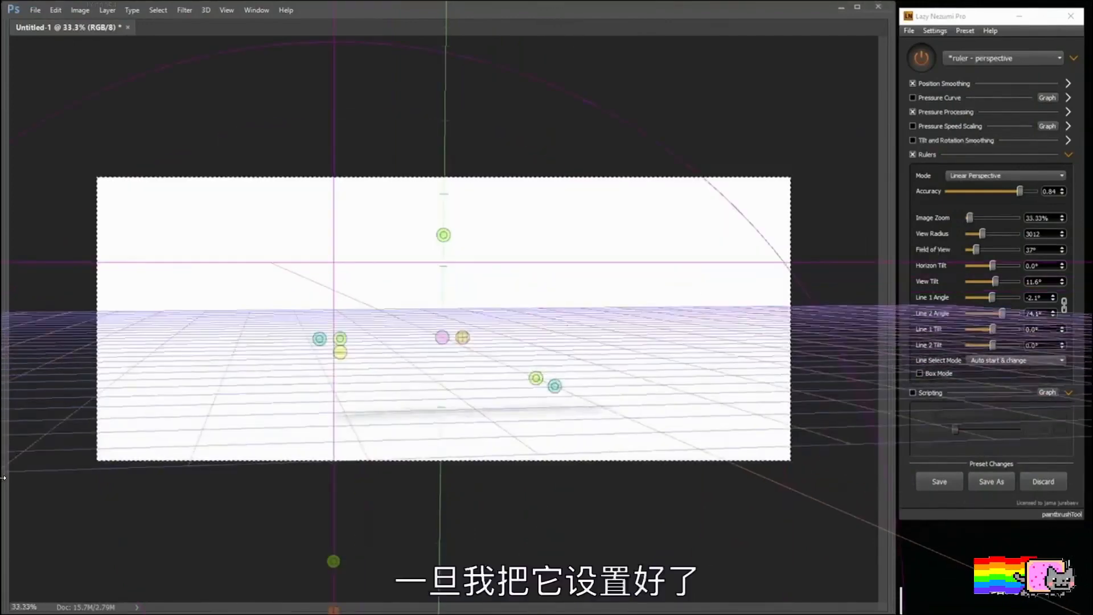
left_click_drag(247, 419, 435, 415)
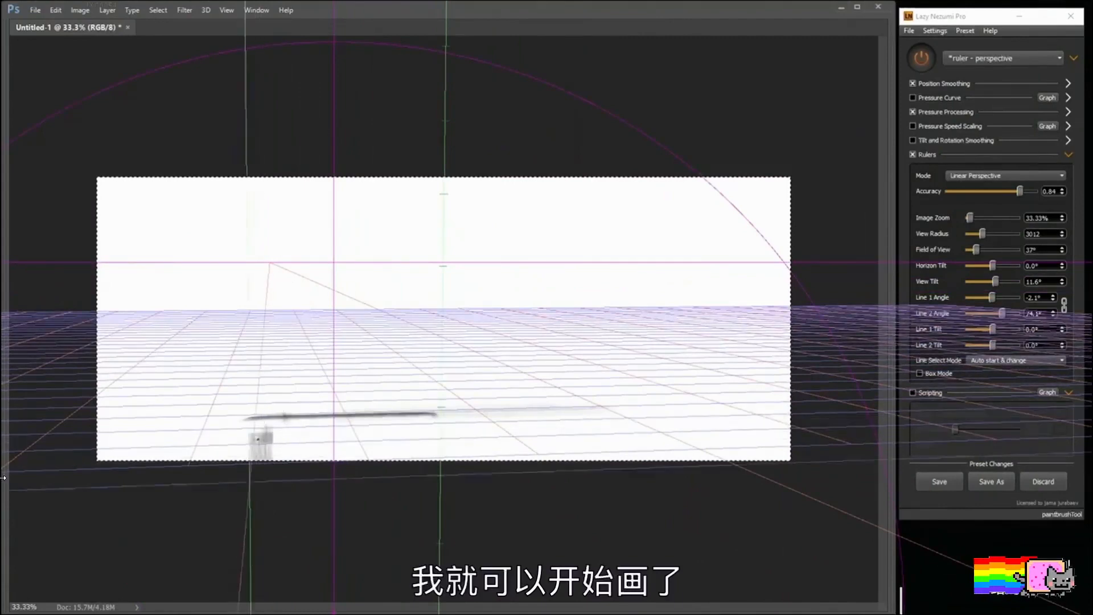
left_click_drag(257, 440, 256, 459)
mouse_move(268, 449)
left_mouse_down()
mouse_move(396, 422)
mouse_move(529, 459)
left_mouse_up()
left_click_drag(436, 424, 484, 423)
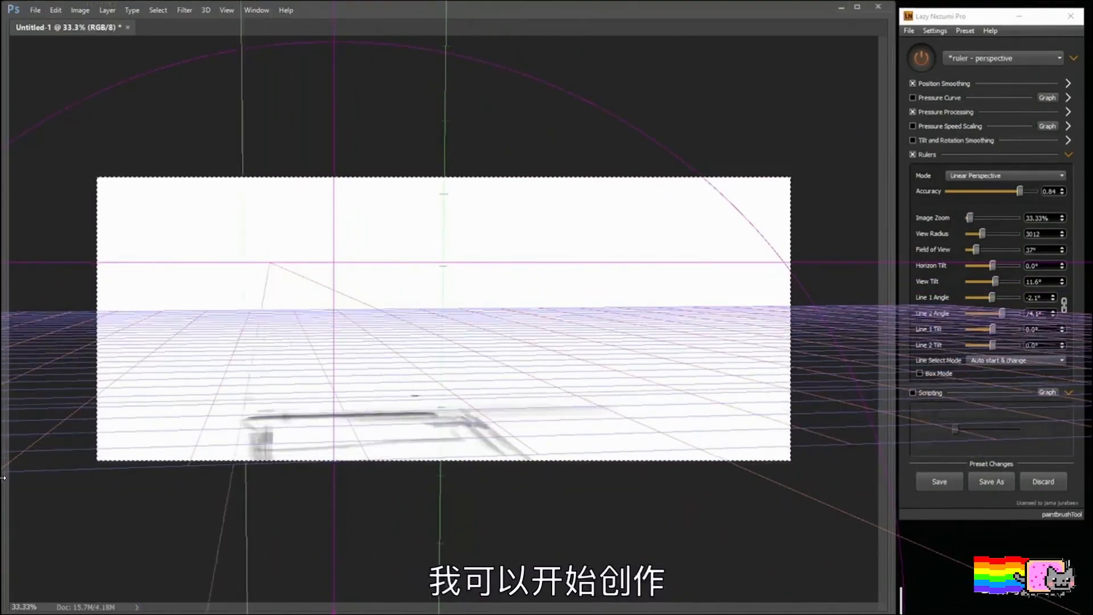
mouse_move(245, 398)
left_mouse_down()
mouse_move(423, 395)
mouse_move(437, 415)
left_mouse_up()
Step: Sketch receding walkway lines and an upright shape on the canvas's left side, plus level lines across the middle ground
left_click_drag(210, 344, 134, 450)
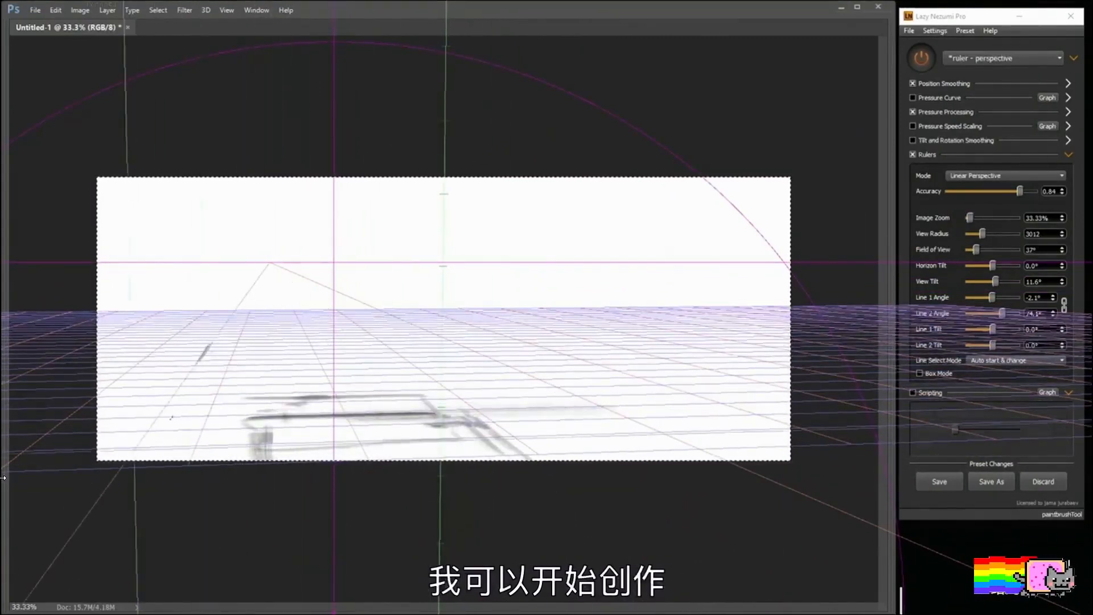
left_click_drag(171, 418, 134, 453)
left_click_drag(187, 384, 160, 436)
left_click_drag(206, 389, 169, 458)
left_click_drag(203, 292, 196, 344)
left_click_drag(194, 362, 116, 360)
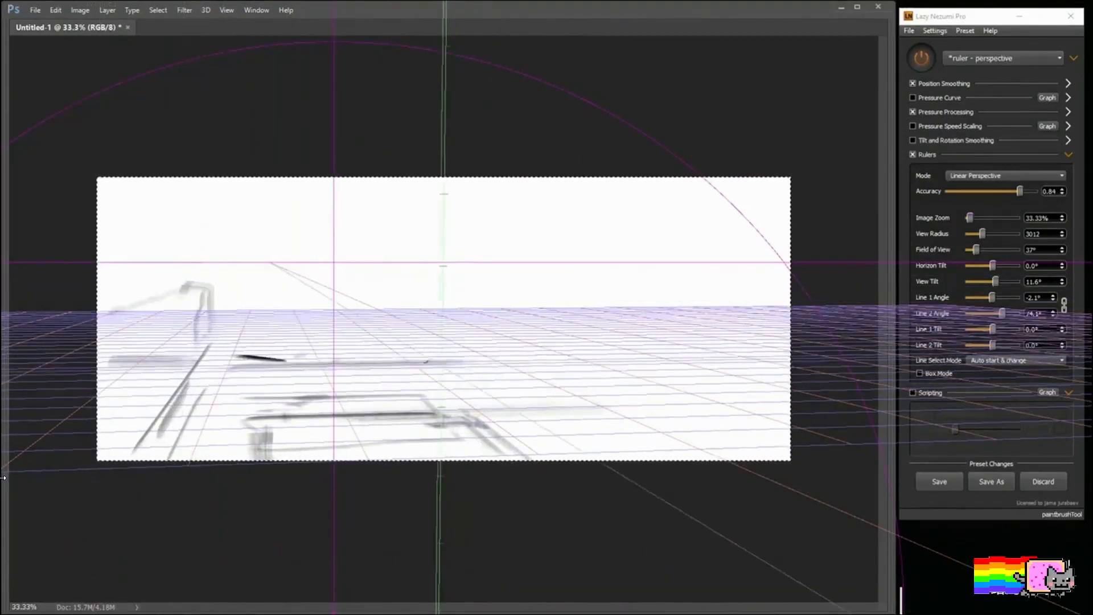
left_click_drag(256, 347, 491, 343)
key("ctrl")
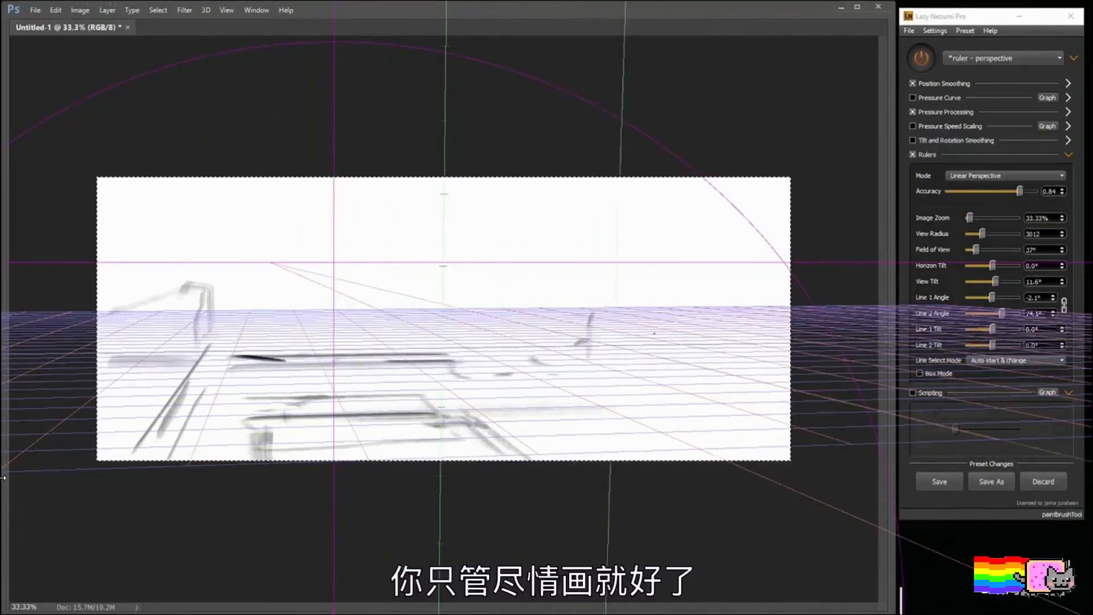
Step: Sketch level edges across the right middle ground and dark receding lines over the right side of the foreground platform
left_click_drag(595, 335, 676, 333)
left_click_drag(505, 341, 751, 337)
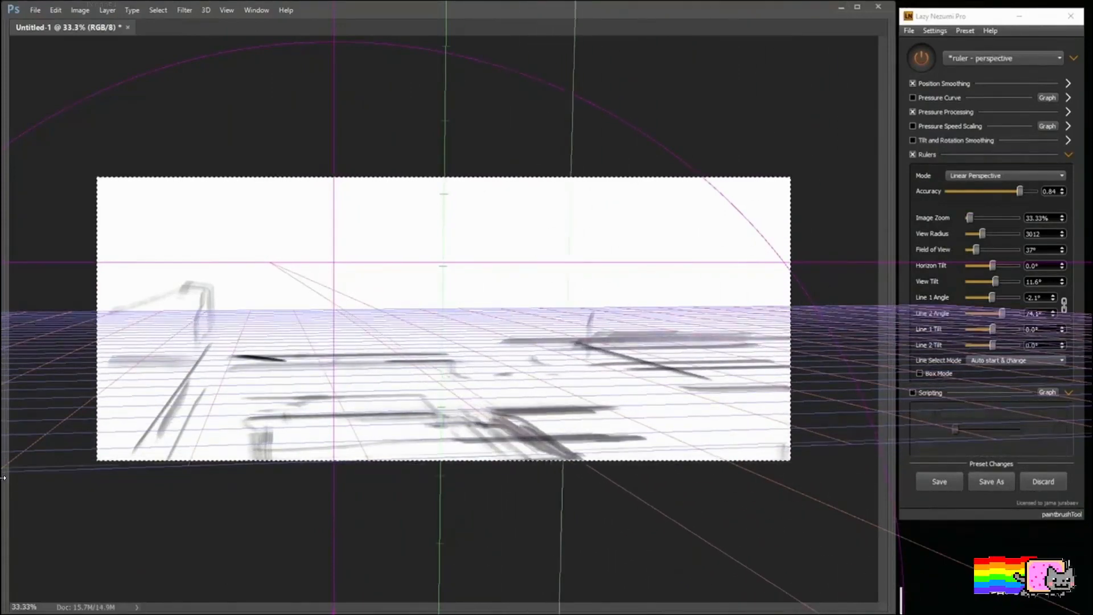
left_click_drag(521, 417, 586, 457)
mouse_move(547, 414)
left_mouse_down()
mouse_move(616, 456)
mouse_move(637, 445)
left_mouse_up()
left_click_drag(605, 416, 676, 450)
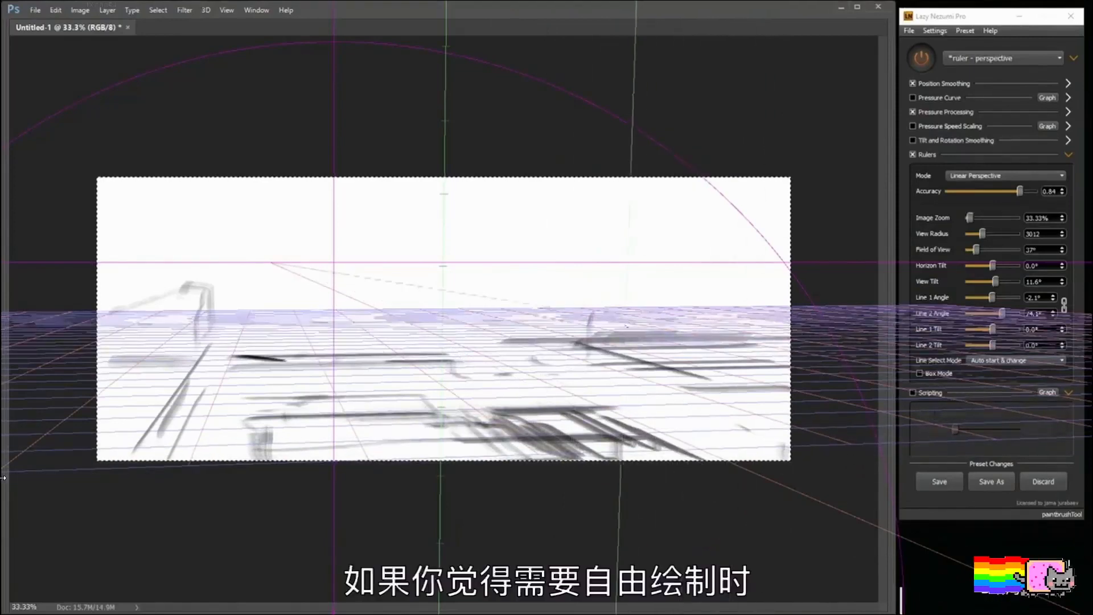
Step: Turn Lazy Nezumi's processing off for freehand drawing and switch it back on
key("ctrl+F1")
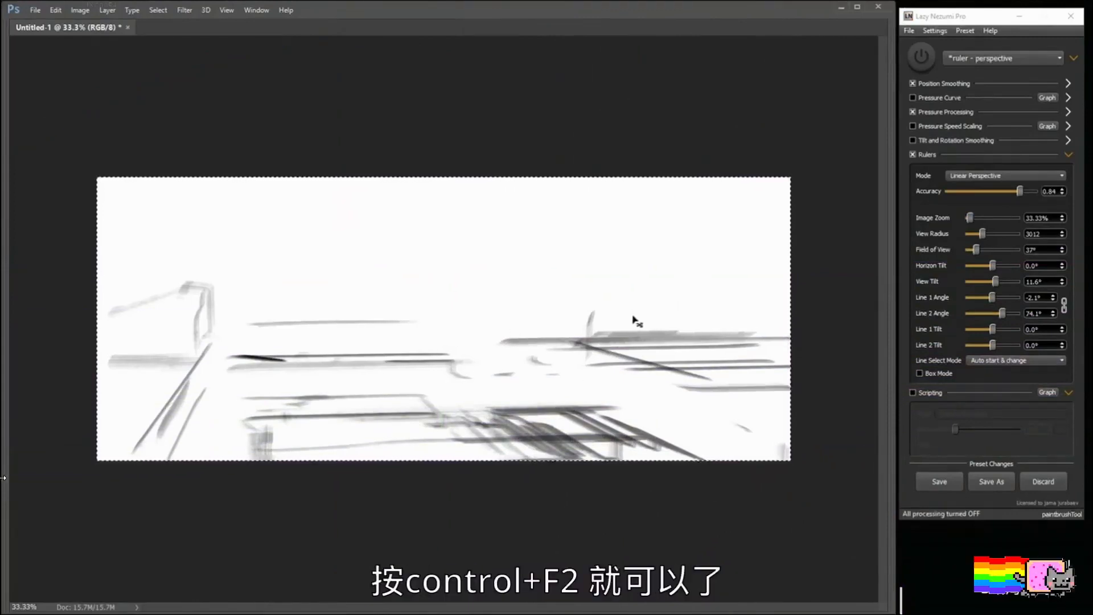
key("ctrl+F2")
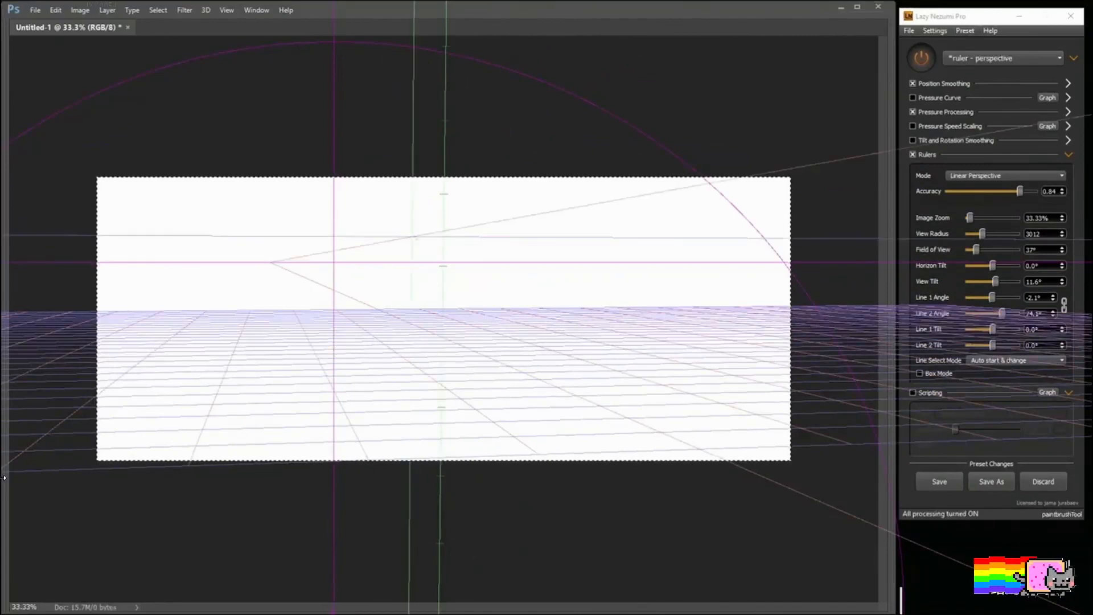
Step: Choose a crisp, dark brush tip and sketch a blocky foreground structure with a smaller raised form behind it, right of centre
right_click(375, 249)
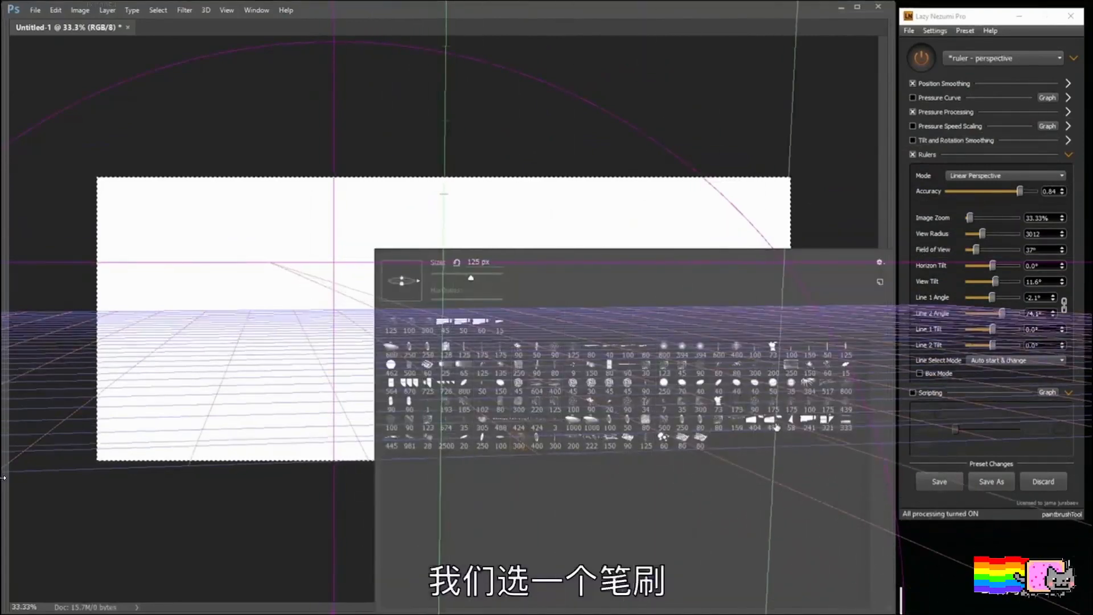
double_click(759, 427)
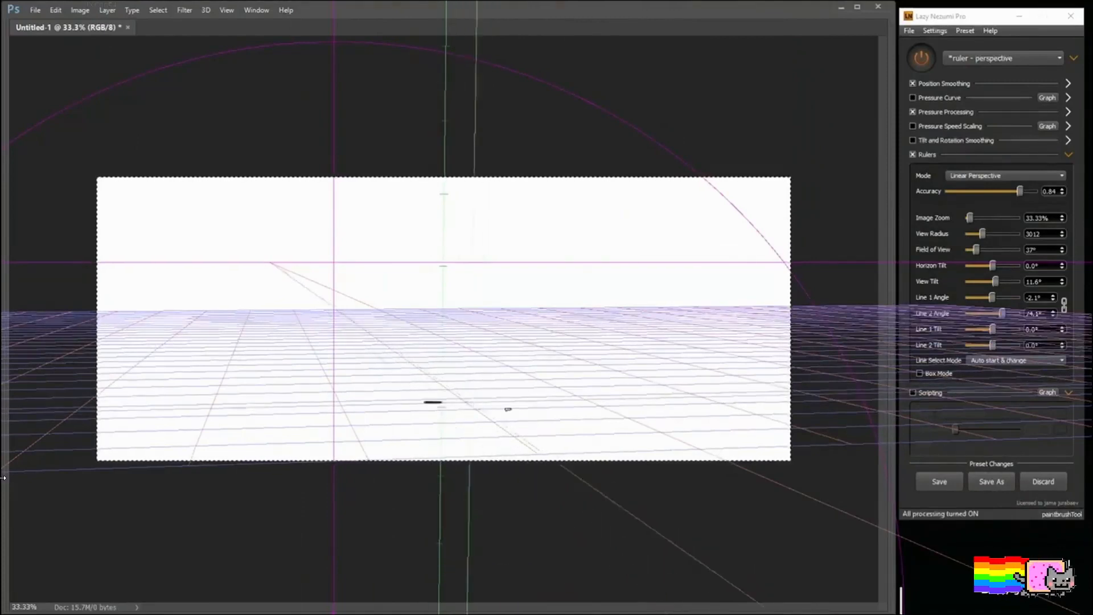
mouse_move(528, 394)
left_mouse_down()
mouse_move(576, 416)
mouse_move(567, 433)
mouse_move(621, 444)
mouse_move(644, 422)
left_mouse_up()
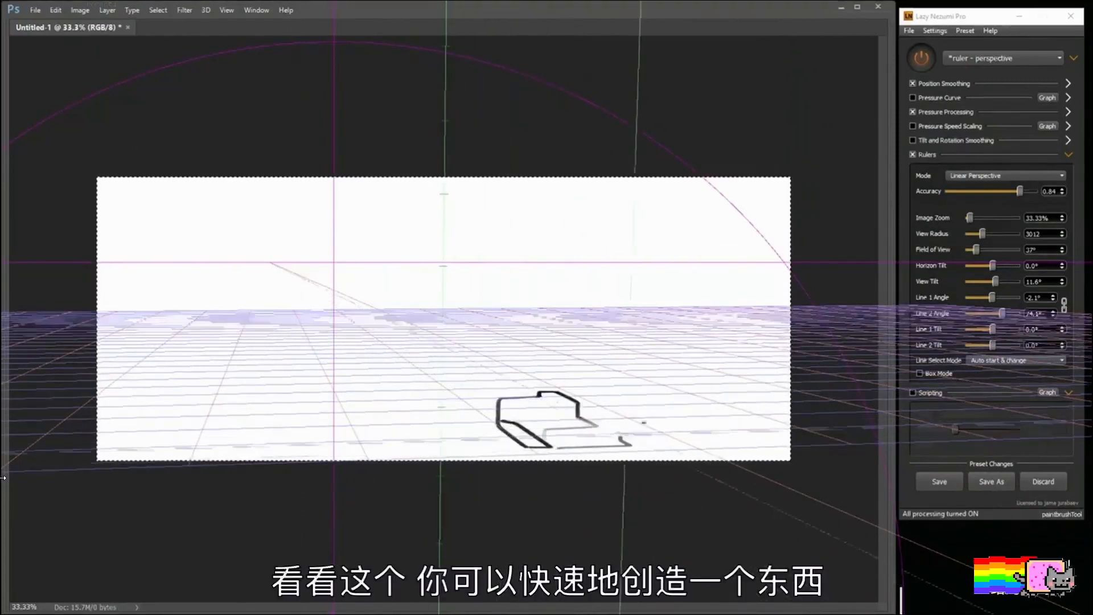
left_click_drag(557, 397, 697, 446)
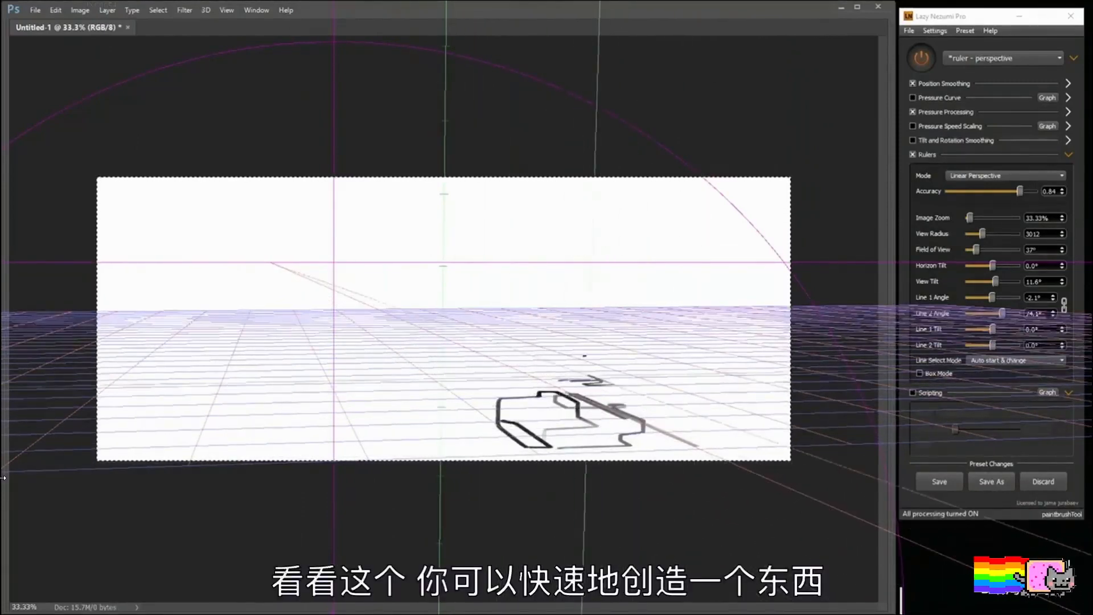
left_click_drag(564, 332, 577, 321)
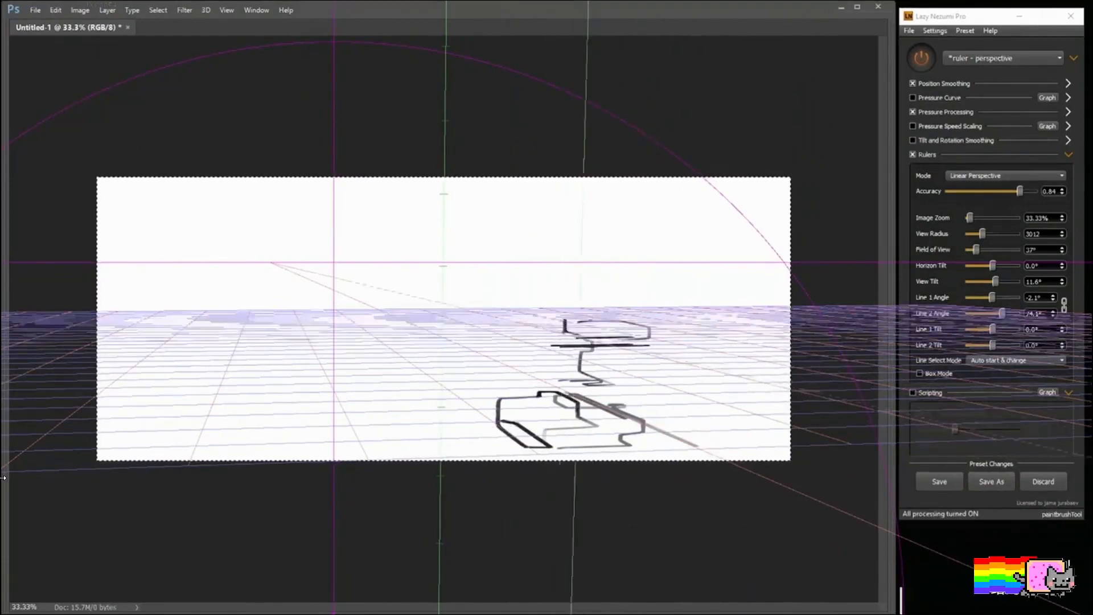
Step: Extend the right-hand structure with long receding ground lines and short vertical posts under its upper ledge
left_click_drag(620, 375, 765, 424)
left_click_drag(606, 380, 740, 423)
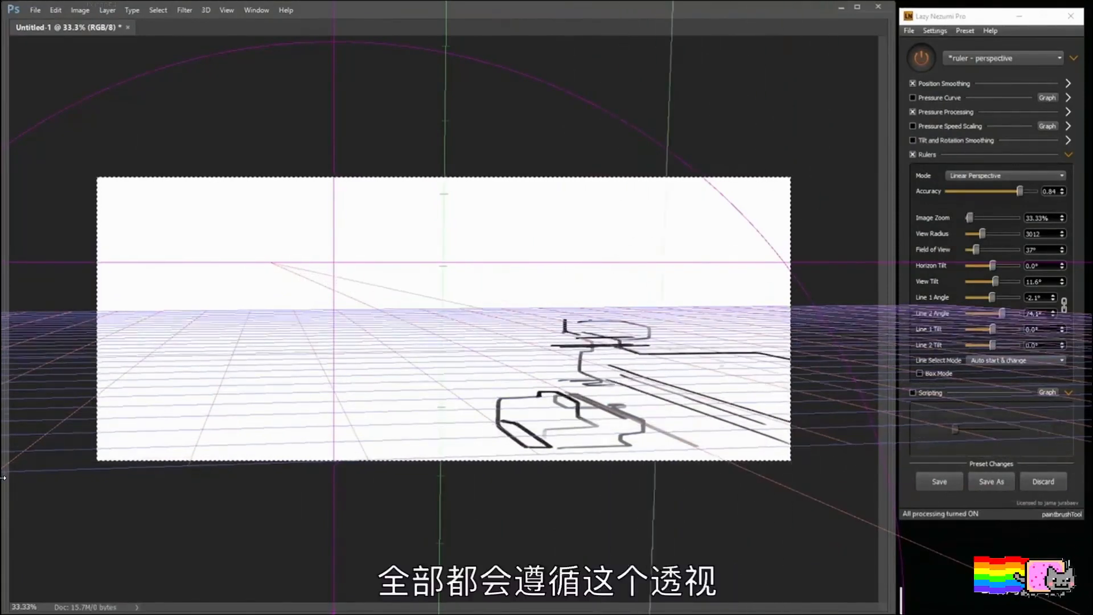
left_click_drag(659, 336, 790, 377)
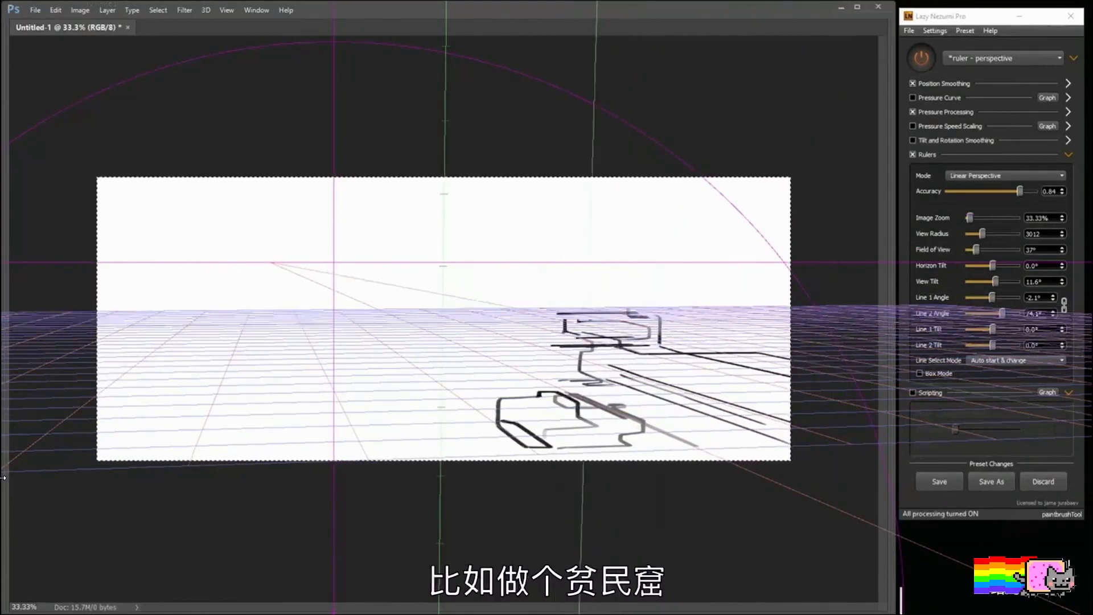
left_click_drag(531, 321, 531, 345)
left_click_drag(538, 324, 538, 340)
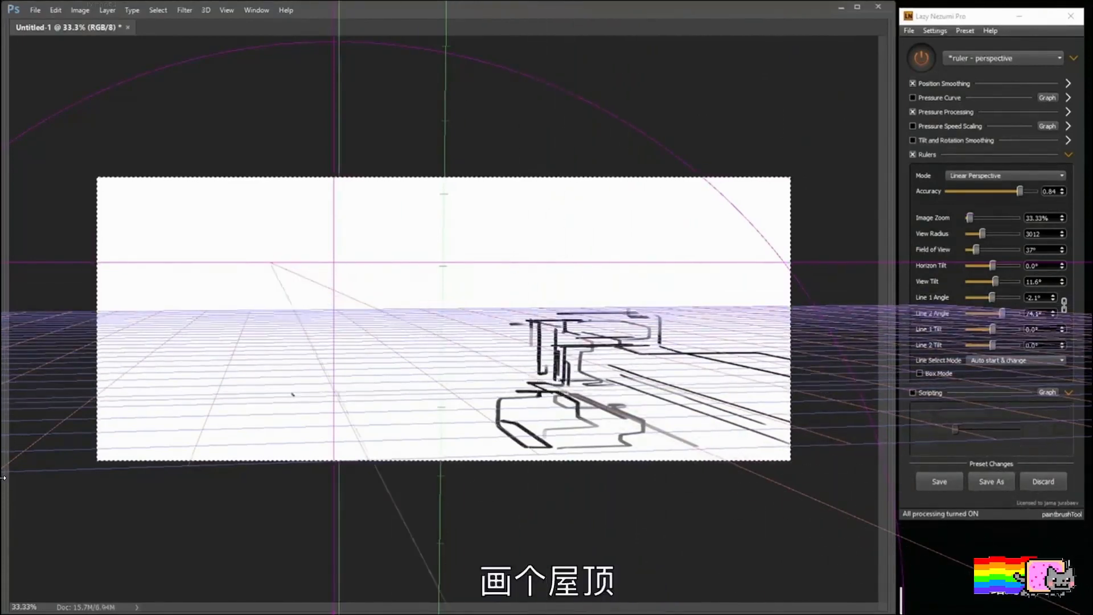
Step: Sketch a flat roof in the left foreground, with support posts behind it and ledge lines in front
mouse_move(237, 389)
left_mouse_down()
mouse_move(216, 427)
mouse_move(293, 426)
left_mouse_up()
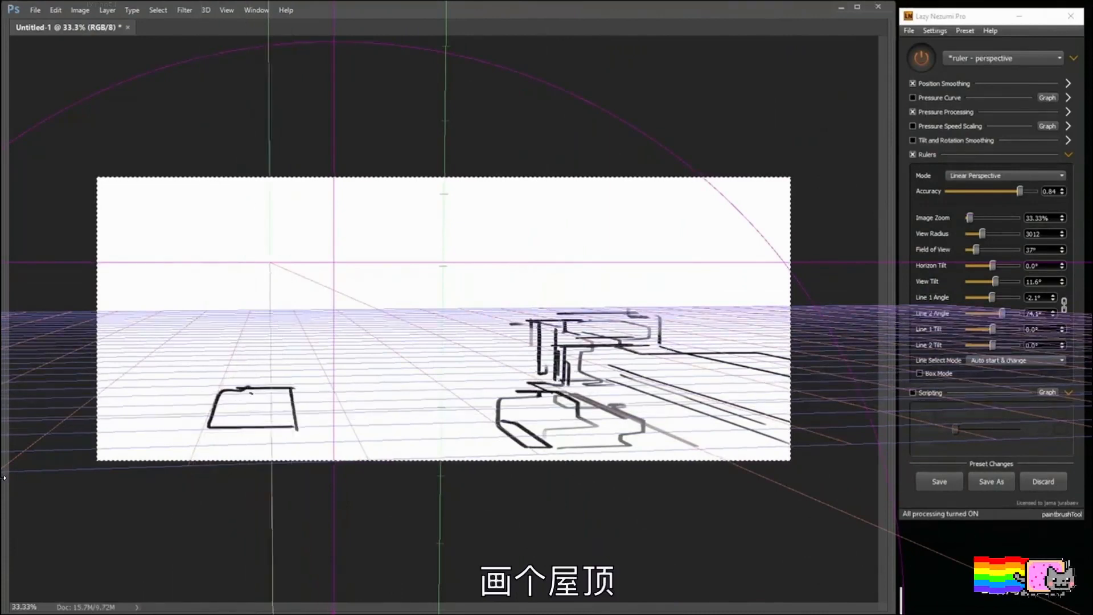
mouse_move(207, 343)
left_mouse_down()
mouse_move(151, 379)
mouse_move(234, 382)
mouse_move(254, 366)
mouse_move(194, 346)
mouse_move(242, 366)
mouse_move(206, 391)
left_mouse_up()
mouse_move(219, 366)
left_mouse_down()
mouse_move(213, 386)
mouse_move(229, 385)
left_mouse_up()
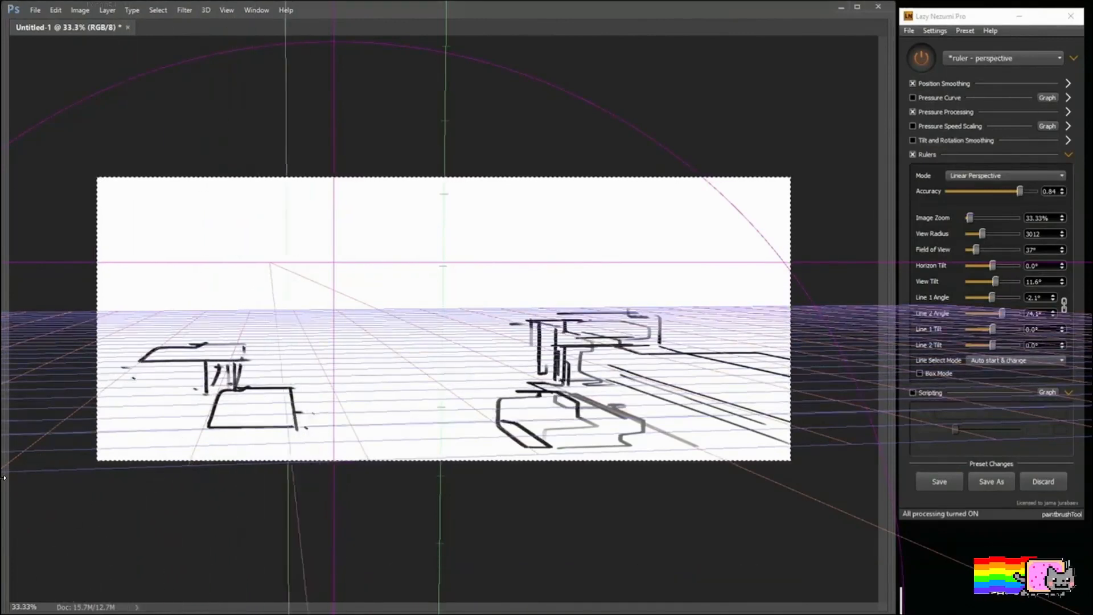
left_click_drag(319, 428, 309, 428)
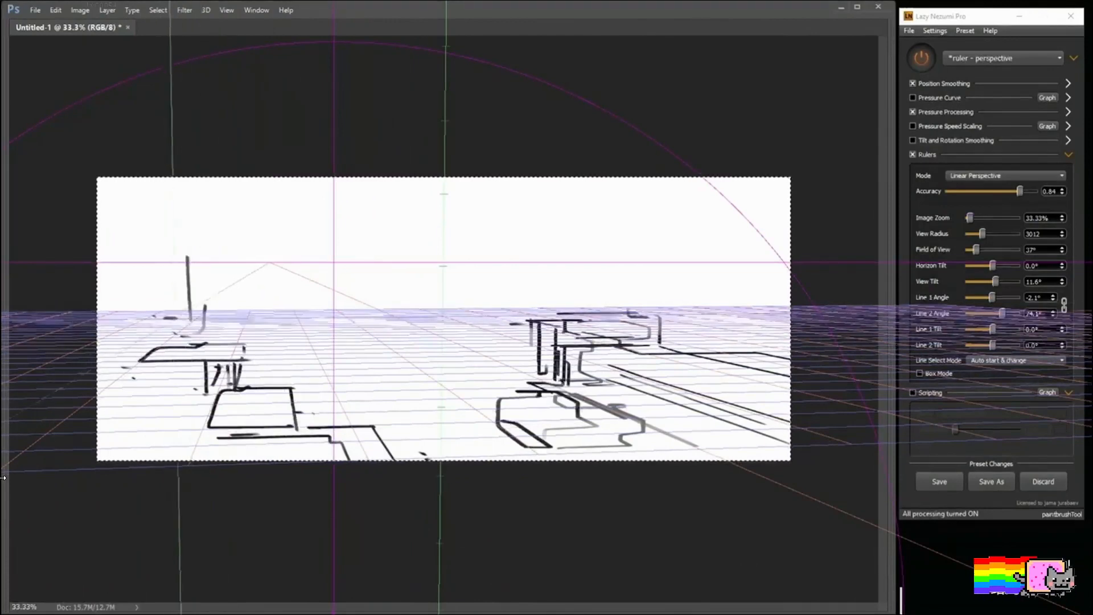
Step: Detail the tall building with the overhanging roof at the canvas's left edge and add a small box form beside the foreground roof
left_click_drag(186, 313, 158, 317)
left_click(114, 284)
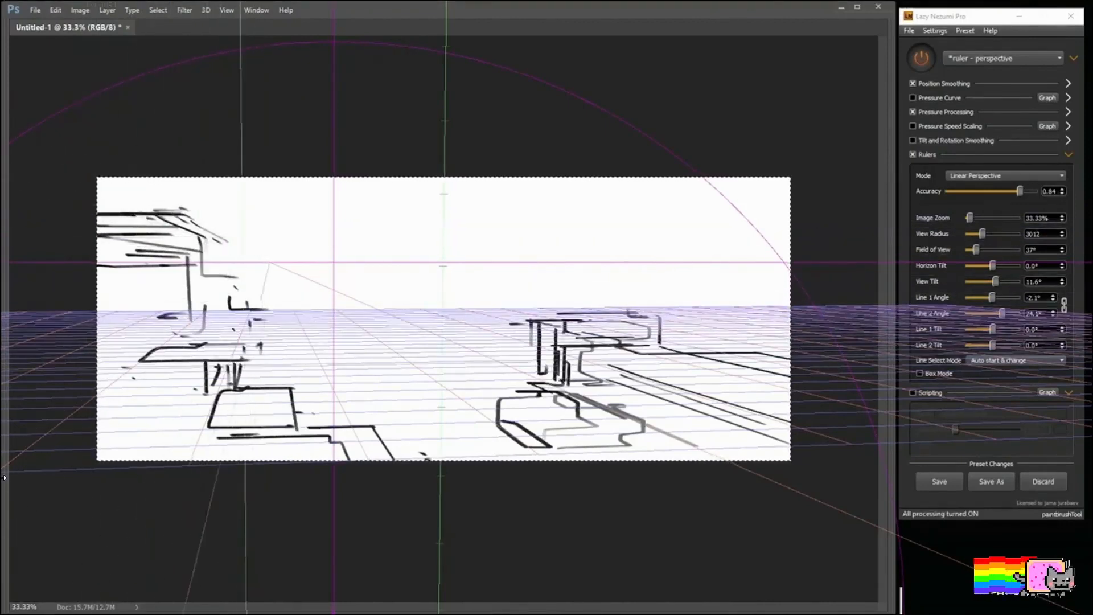
left_click_drag(306, 360, 311, 357)
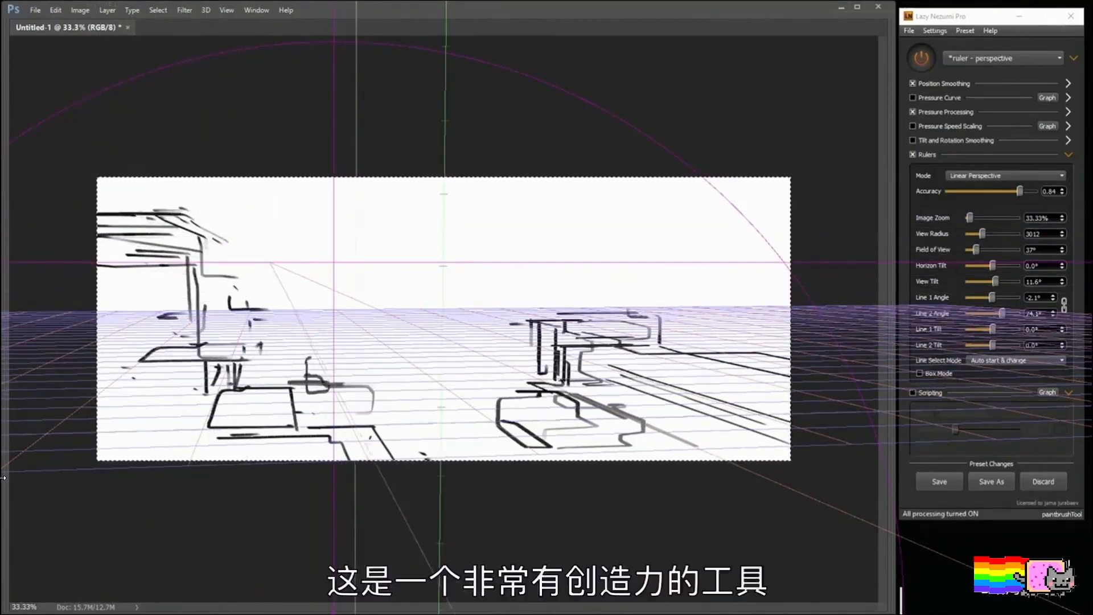
left_click_drag(328, 397, 360, 435)
Step: Add small marks and a flat platform with receding diagonal edges in the middle ground at the centre of the canvas
mouse_move(474, 408)
left_mouse_down()
mouse_move(480, 416)
mouse_move(466, 391)
left_mouse_up()
left_click(446, 396)
left_click(517, 380)
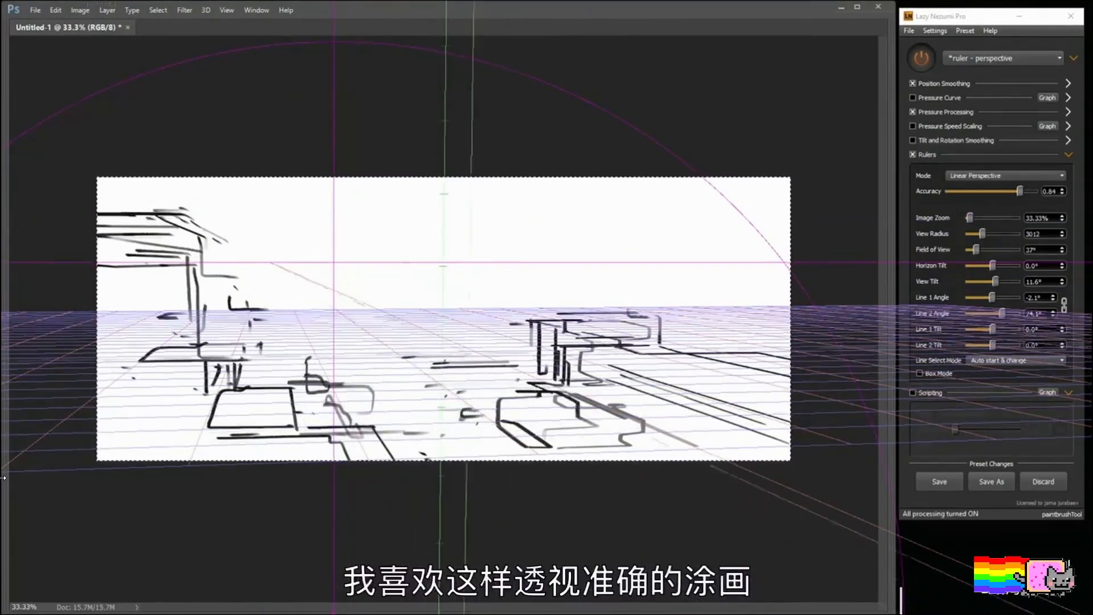
left_click_drag(461, 349, 519, 378)
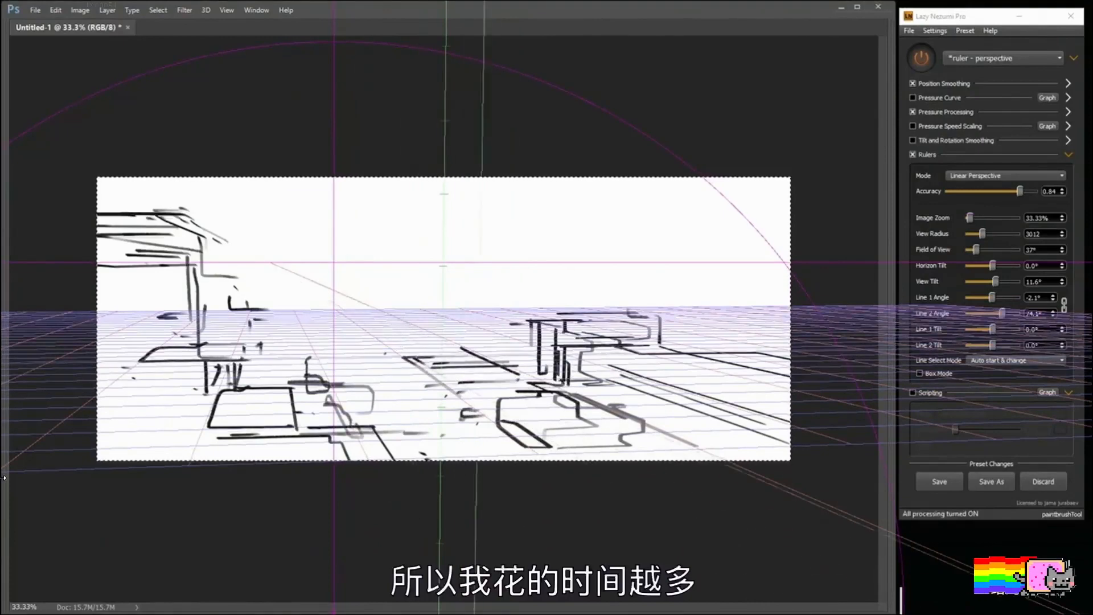
Step: Suggest the distant city centre with short level strokes rising toward a tall vertical tower and smaller uprights beside it
left_click_drag(379, 328, 389, 327)
left_click_drag(347, 323, 359, 322)
left_click_drag(347, 309, 401, 316)
left_click_drag(362, 308, 402, 300)
mouse_move(333, 299)
left_mouse_down()
mouse_move(430, 289)
mouse_move(395, 286)
left_mouse_up()
mouse_move(443, 283)
left_mouse_down()
mouse_move(393, 281)
mouse_move(416, 271)
left_mouse_up()
left_click_drag(379, 261, 413, 255)
mouse_move(419, 252)
left_mouse_down()
mouse_move(445, 237)
mouse_move(470, 259)
left_mouse_up()
left_click_drag(475, 237, 474, 311)
left_click_drag(486, 260, 486, 271)
mouse_move(494, 267)
left_mouse_down()
mouse_move(494, 313)
mouse_move(503, 299)
left_mouse_up()
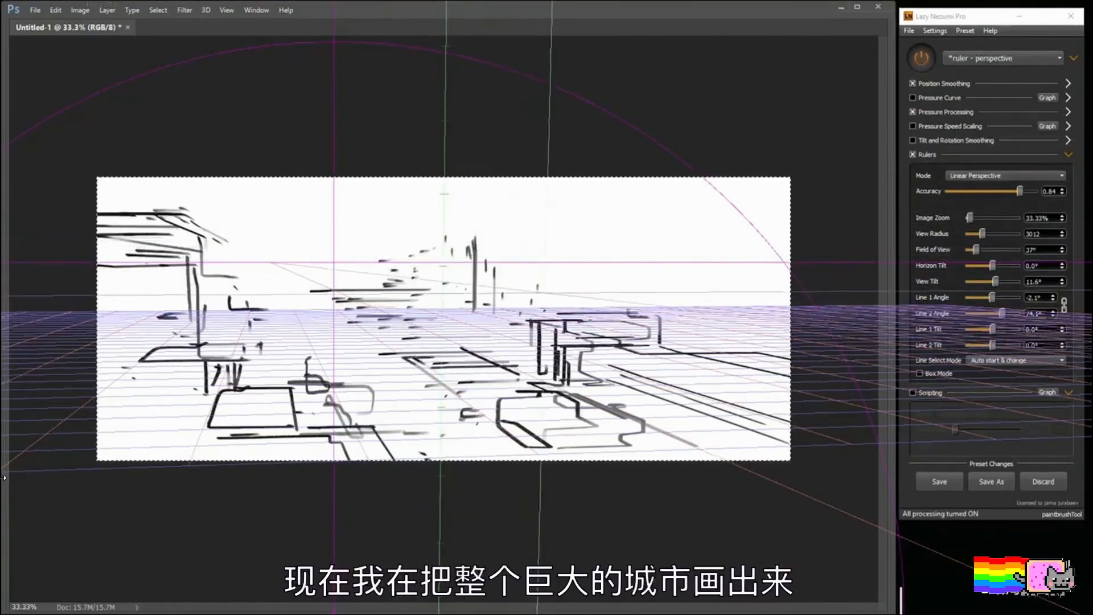
Step: Cap the central tower and build up stacked roof lines above it, extending sparse building marks toward the right
left_click_drag(477, 234, 502, 234)
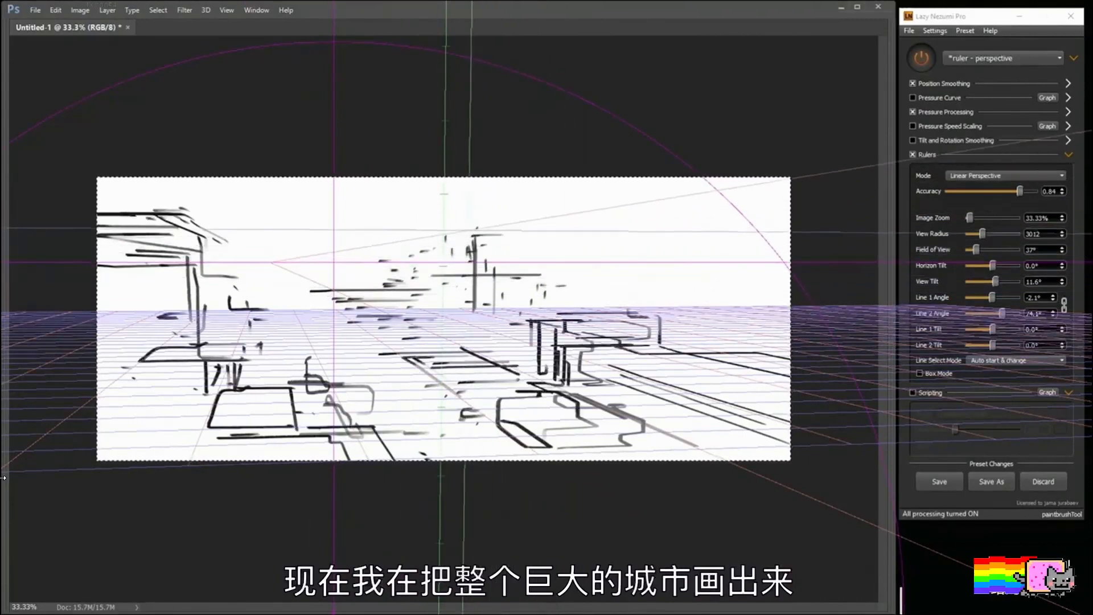
left_click_drag(431, 230, 438, 229)
left_click_drag(439, 222, 448, 221)
mouse_move(462, 220)
left_mouse_down()
mouse_move(476, 218)
mouse_move(453, 212)
left_mouse_up()
mouse_move(446, 207)
left_mouse_down()
mouse_move(510, 188)
mouse_move(503, 201)
mouse_move(530, 214)
left_mouse_up()
mouse_move(496, 217)
left_mouse_down()
mouse_move(529, 214)
mouse_move(525, 188)
left_mouse_up()
mouse_move(566, 190)
left_mouse_down()
mouse_move(613, 227)
mouse_move(607, 290)
left_mouse_up()
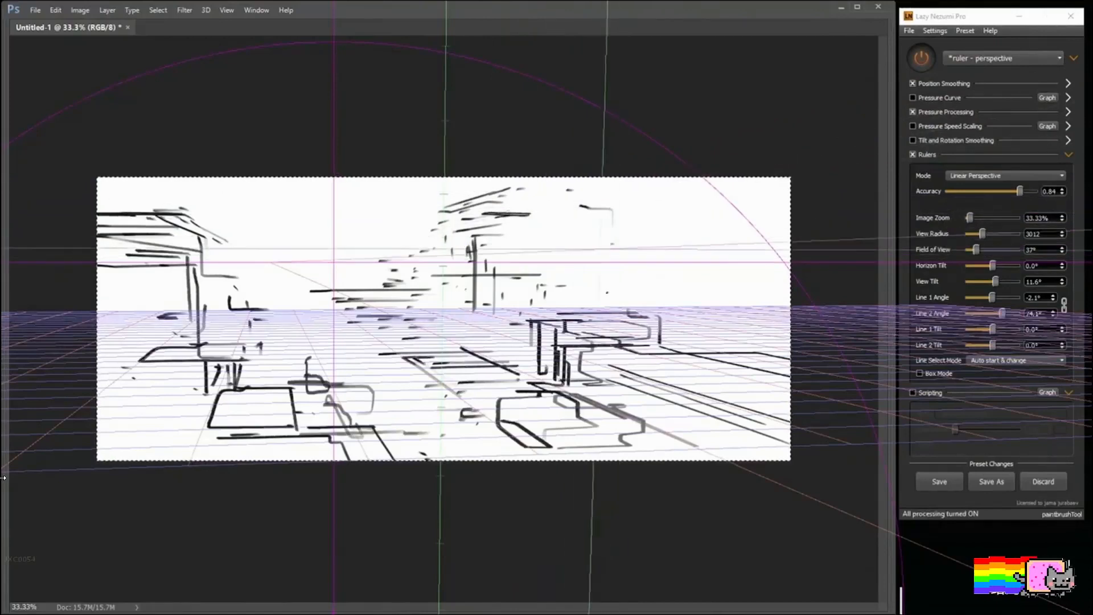
Step: Draw a vertical building edge right of the tower, and the corner and base lines of a shop at the canvas's right edge
left_click_drag(589, 239, 588, 317)
mouse_move(665, 275)
left_mouse_down()
mouse_move(703, 276)
mouse_move(672, 390)
left_mouse_up()
left_click_drag(721, 406, 790, 406)
left_click_drag(672, 391, 723, 406)
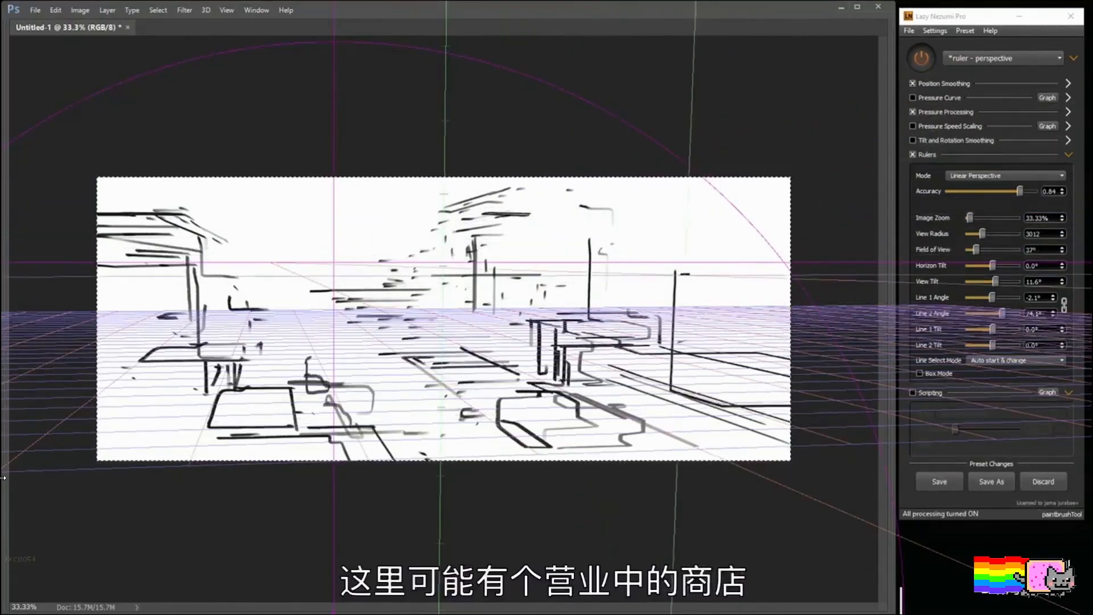
Step: Complete the shop front with a double top beam, receding counter lines and vertical posts dividing its bays
left_click_drag(681, 275, 790, 276)
left_click_drag(677, 342, 779, 394)
left_click_drag(696, 380, 791, 385)
left_click_drag(648, 372, 688, 381)
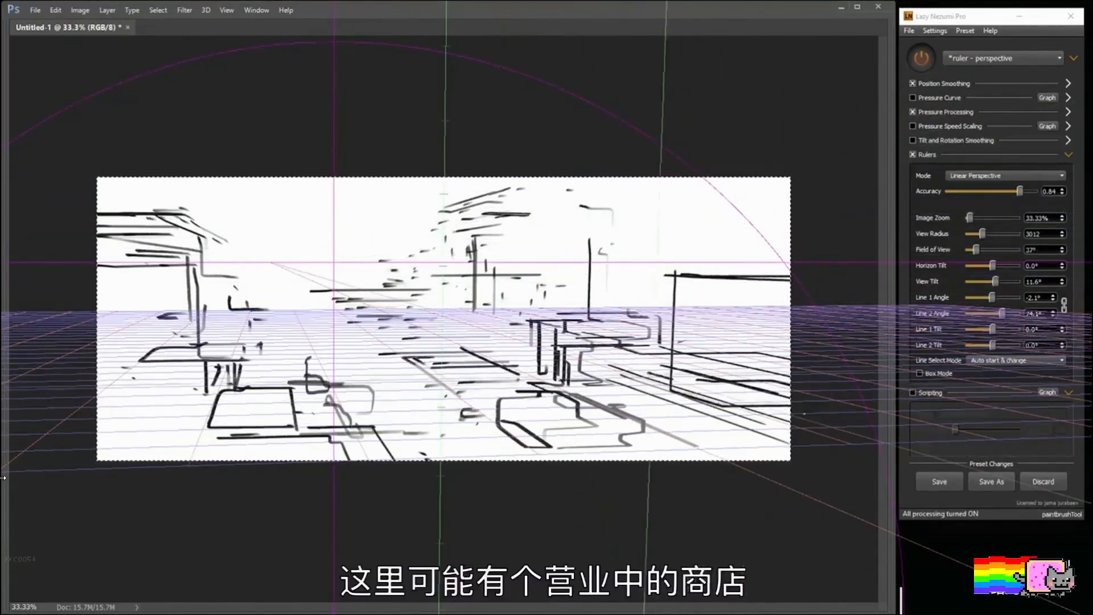
left_click_drag(662, 284, 706, 391)
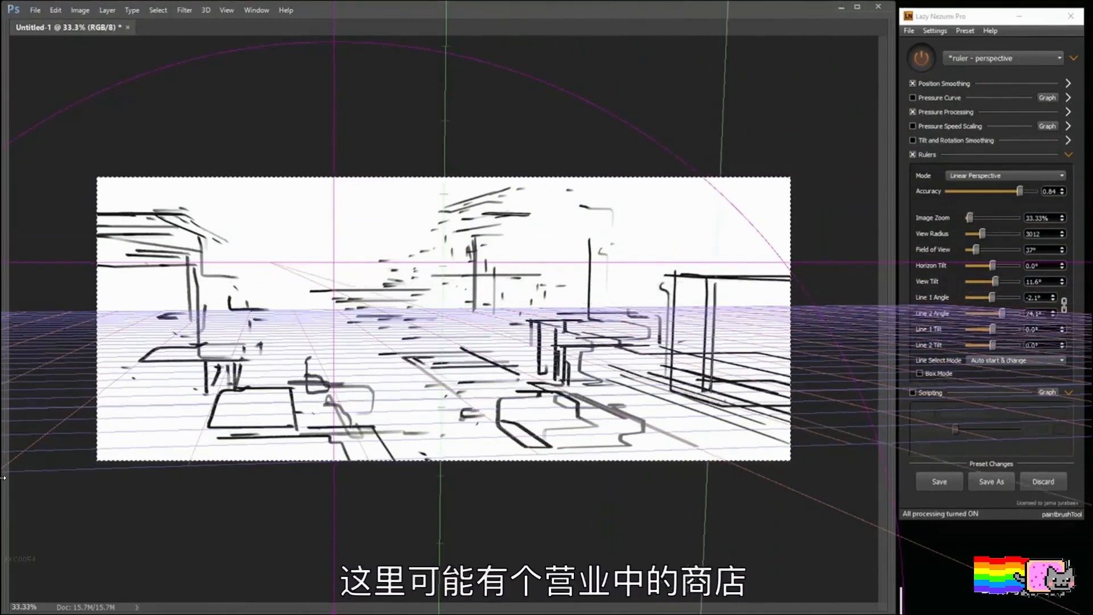
mouse_move(759, 279)
left_mouse_down()
mouse_move(758, 416)
mouse_move(747, 409)
left_mouse_up()
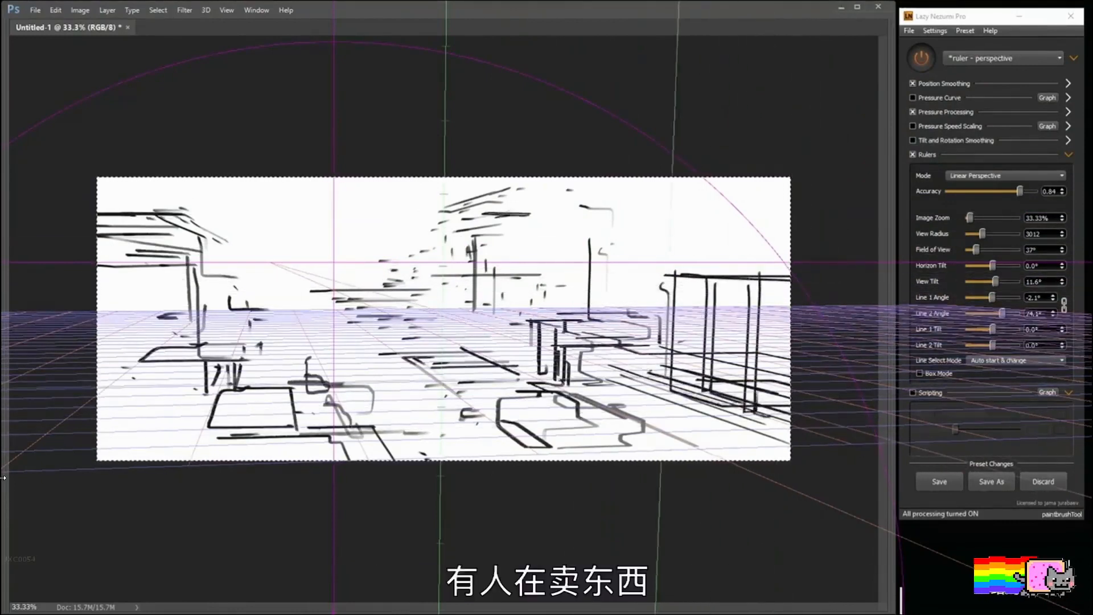
Step: Draw a bridge across the foreground with receding lines beneath it, and span two parallel beams between the upper left and central buildings
left_click_drag(516, 422, 729, 424)
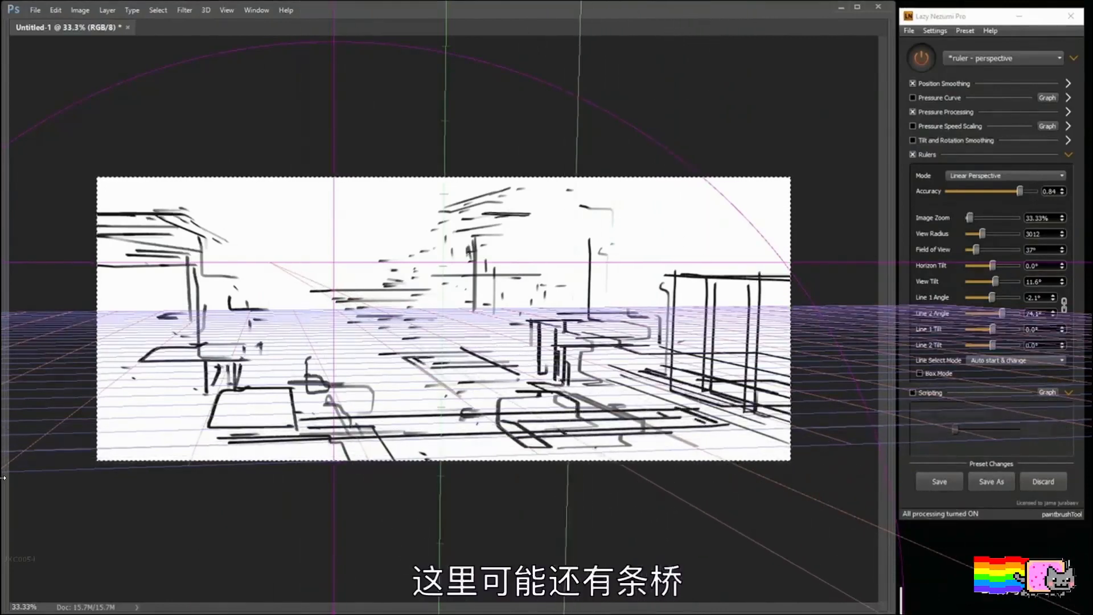
mouse_move(569, 435)
left_mouse_down()
mouse_move(622, 460)
mouse_move(580, 460)
left_mouse_up()
left_click_drag(296, 450, 441, 446)
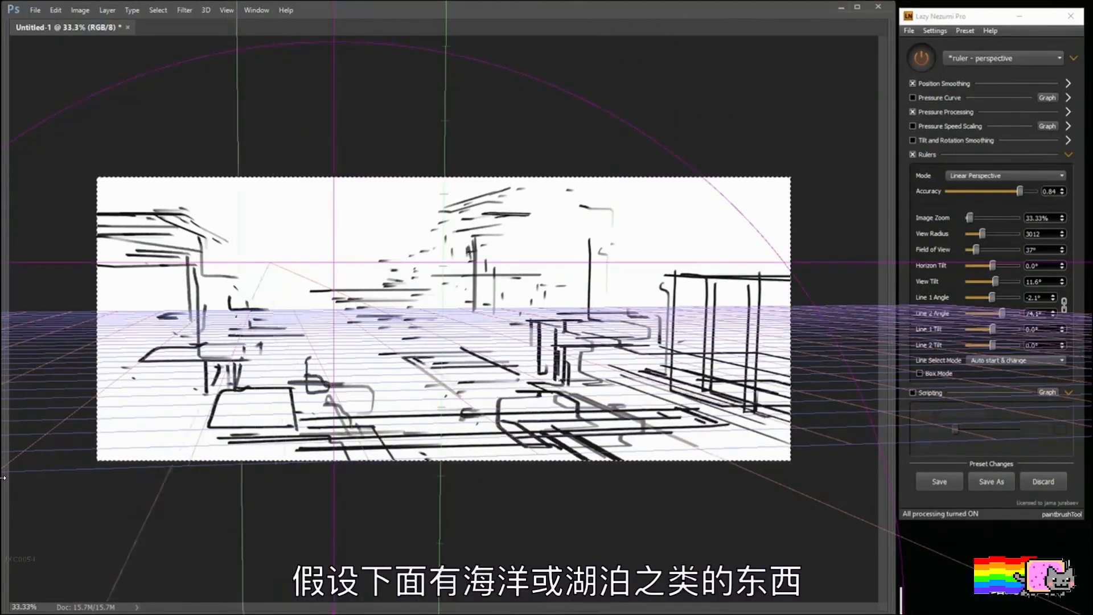
mouse_move(194, 220)
left_mouse_down()
mouse_move(439, 221)
mouse_move(397, 233)
mouse_move(458, 234)
left_mouse_up()
left_click_drag(215, 214, 465, 213)
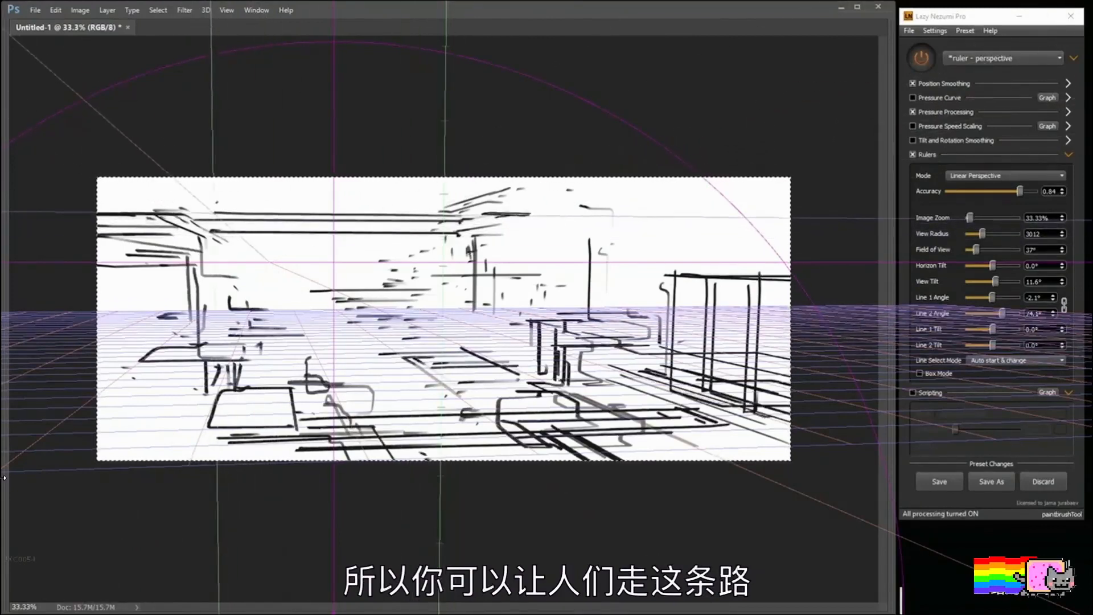
Step: Draw a tall vertical edge on the upper-left building and add platform lines across the lower-left foreground and behind it
left_click_drag(194, 178, 193, 233)
mouse_move(148, 402)
left_mouse_down()
mouse_move(213, 402)
mouse_move(172, 420)
left_mouse_up()
left_click_drag(112, 431, 264, 453)
left_click_drag(253, 365, 349, 365)
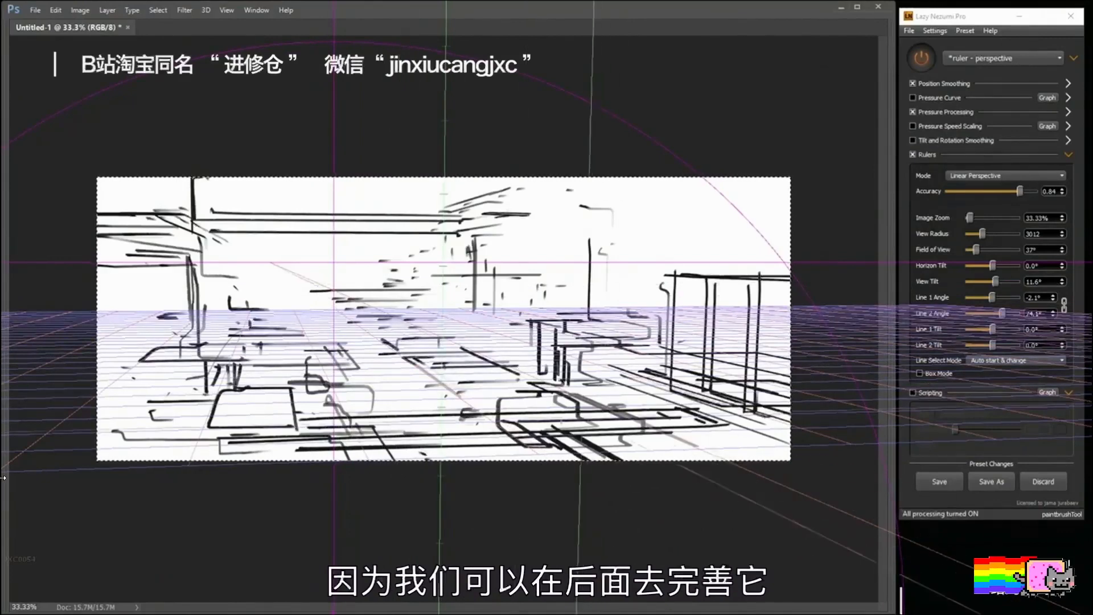
Step: Shade the right-hand shop, the ground shadow beneath the bridge and the distant buildings near the centre with soft grey strokes
mouse_move(507, 406)
left_mouse_down()
mouse_move(582, 469)
mouse_move(547, 449)
mouse_move(598, 452)
mouse_move(561, 449)
mouse_move(569, 437)
mouse_move(532, 438)
mouse_move(743, 490)
mouse_move(729, 456)
left_mouse_up()
key("ctrl+z")
mouse_move(745, 291)
left_mouse_down()
mouse_move(740, 390)
mouse_move(743, 273)
mouse_move(693, 257)
mouse_move(763, 261)
mouse_move(629, 266)
mouse_move(568, 302)
mouse_move(549, 299)
mouse_move(510, 248)
left_mouse_up()
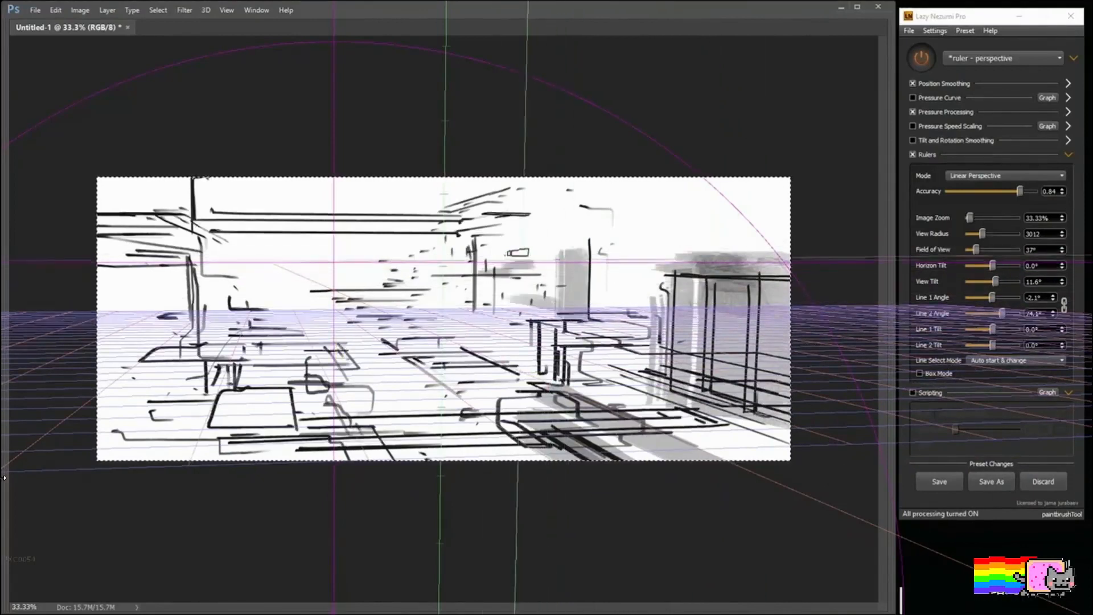
Step: Shade the left building and its foreground ground in grey, and tone the beam spanning to the central buildings
left_click_drag(183, 273, 184, 290)
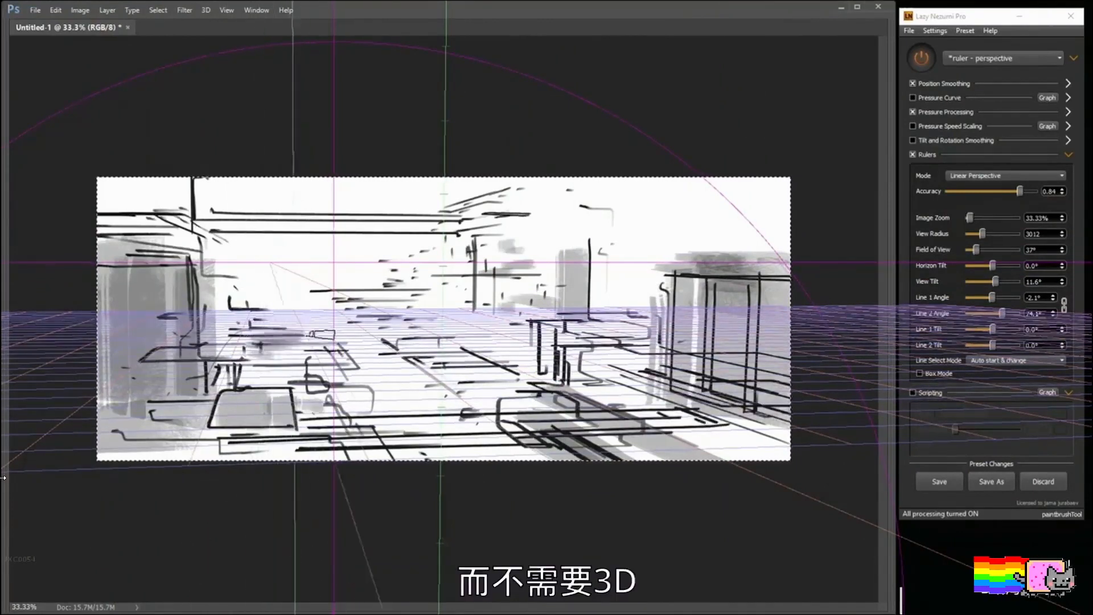
left_click_drag(361, 283, 374, 281)
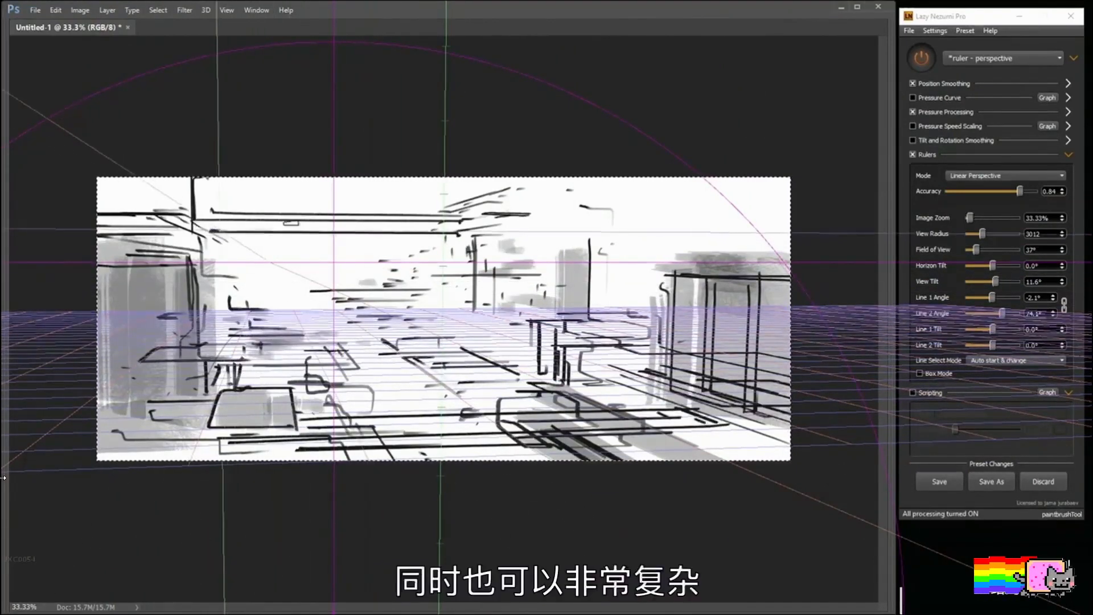
mouse_move(215, 228)
left_mouse_down()
mouse_move(502, 223)
mouse_move(426, 227)
mouse_move(491, 251)
left_mouse_up()
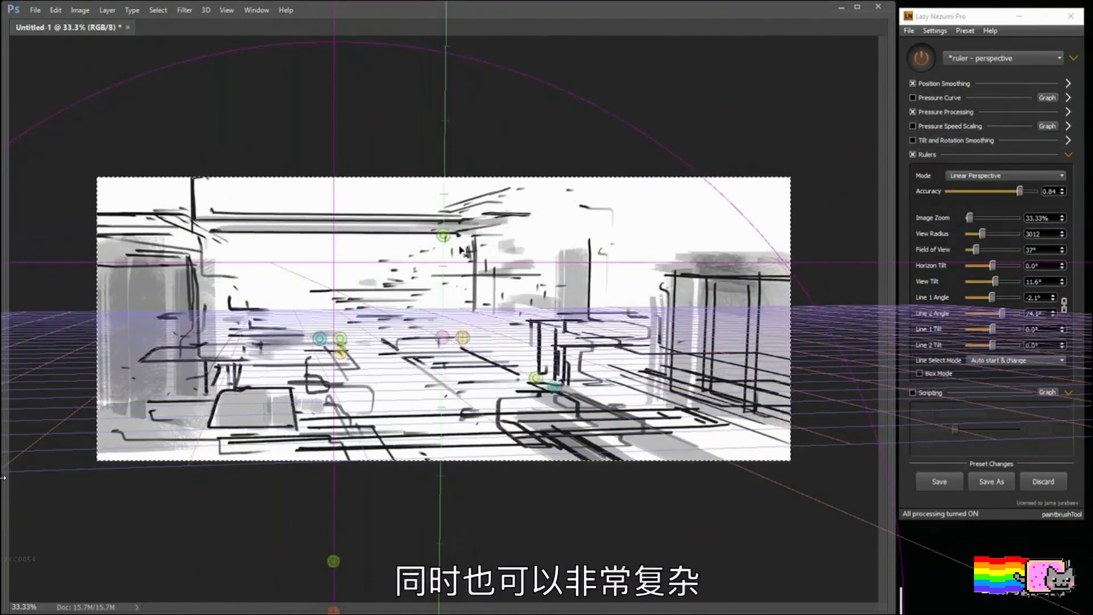
Step: Clear the city sketch from the canvas and turn the plugin's stroke processing back on
key("F6")
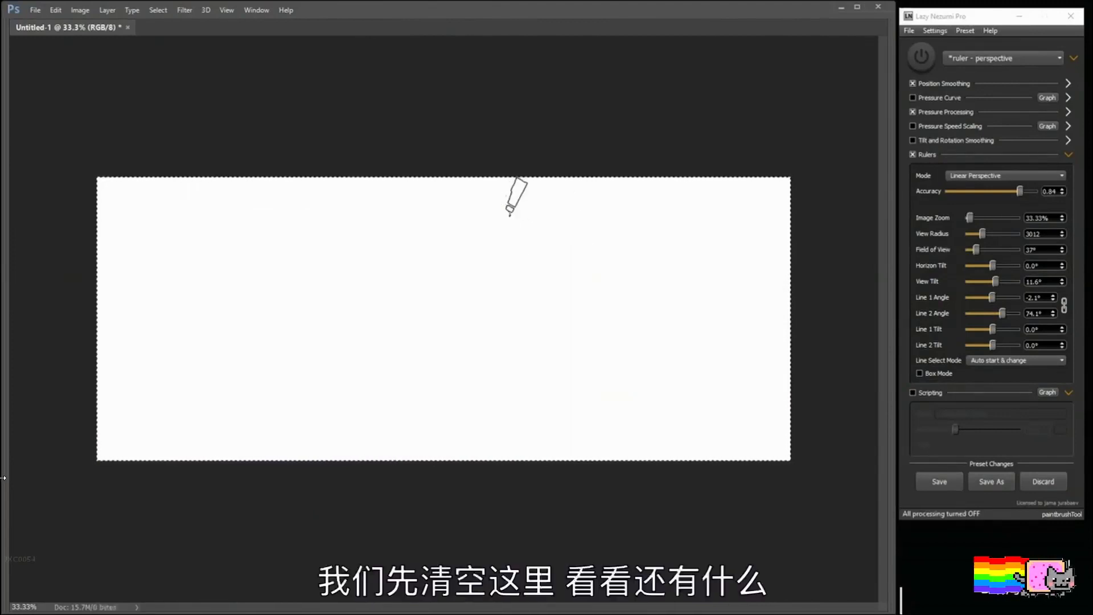
left_click(930, 63)
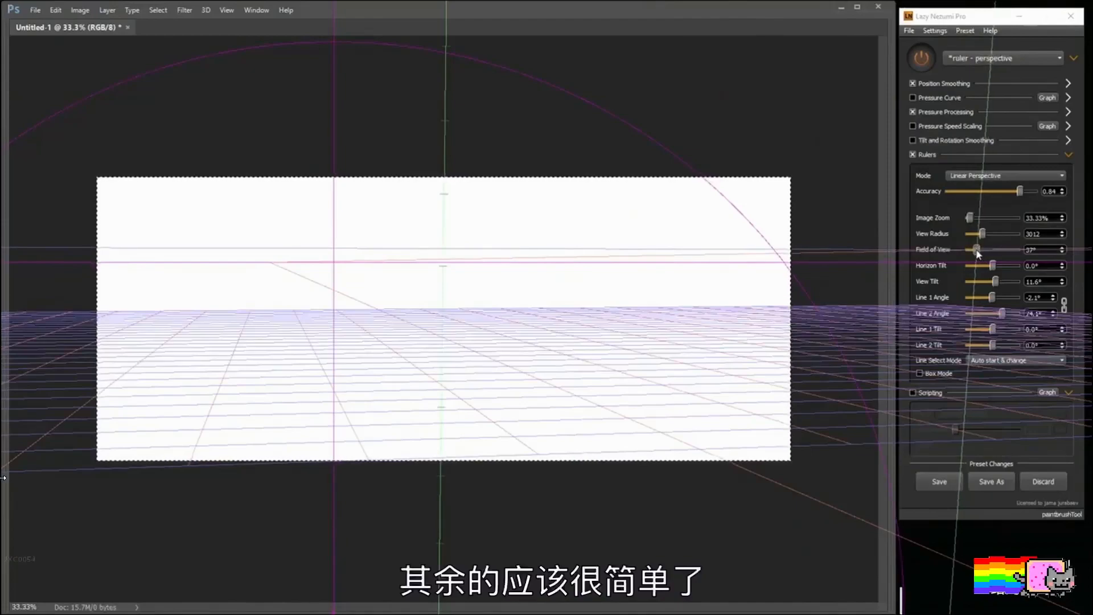
Step: Test the perspective ruler's field of view at 42° and 116°, and set it to 20°
mouse_move(979, 254)
left_mouse_down()
mouse_move(1006, 254)
mouse_move(968, 253)
mouse_move(978, 253)
left_mouse_up()
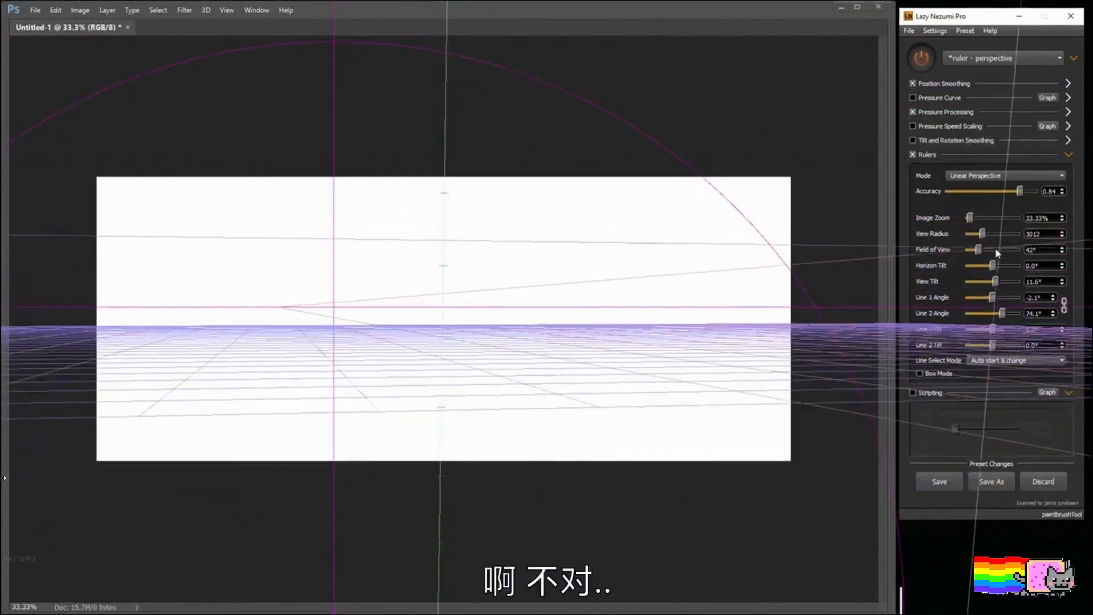
left_click(667, 344)
key("ctrl+minus")
key("ctrl+minus")
key("ctrl+minus")
key("ctrl+minus")
key("ctrl+minus")
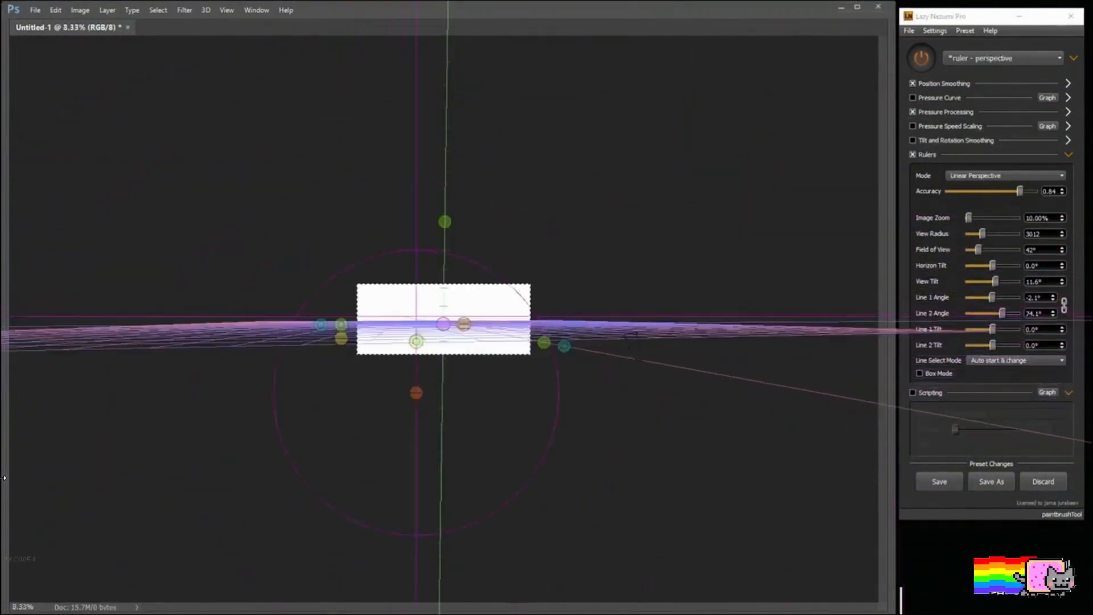
left_click_drag(978, 250, 1018, 262)
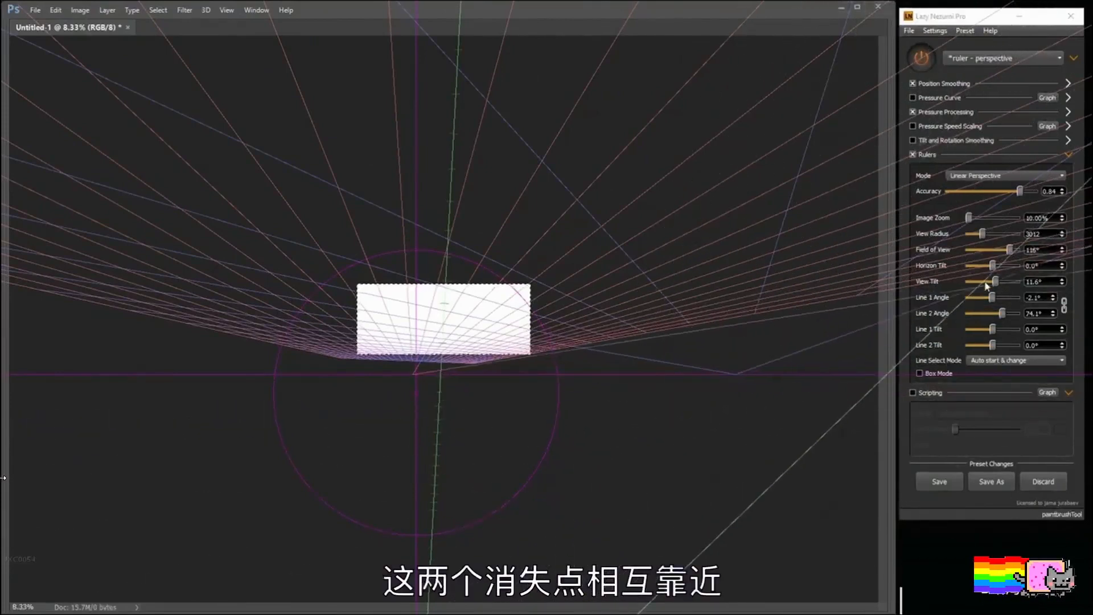
left_click_drag(1009, 250, 969, 254)
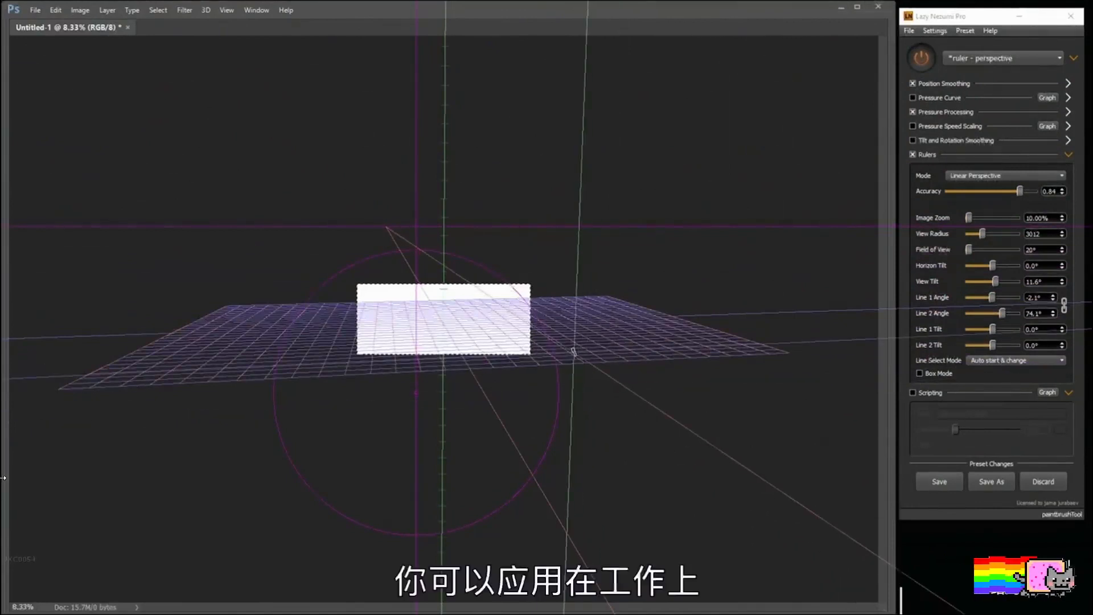
Step: Move the ruler settings window onto the second monitor and maximize the drawing window, enlarging the canvas view to 25%
key("ctrl+plus")
key("ctrl+plus")
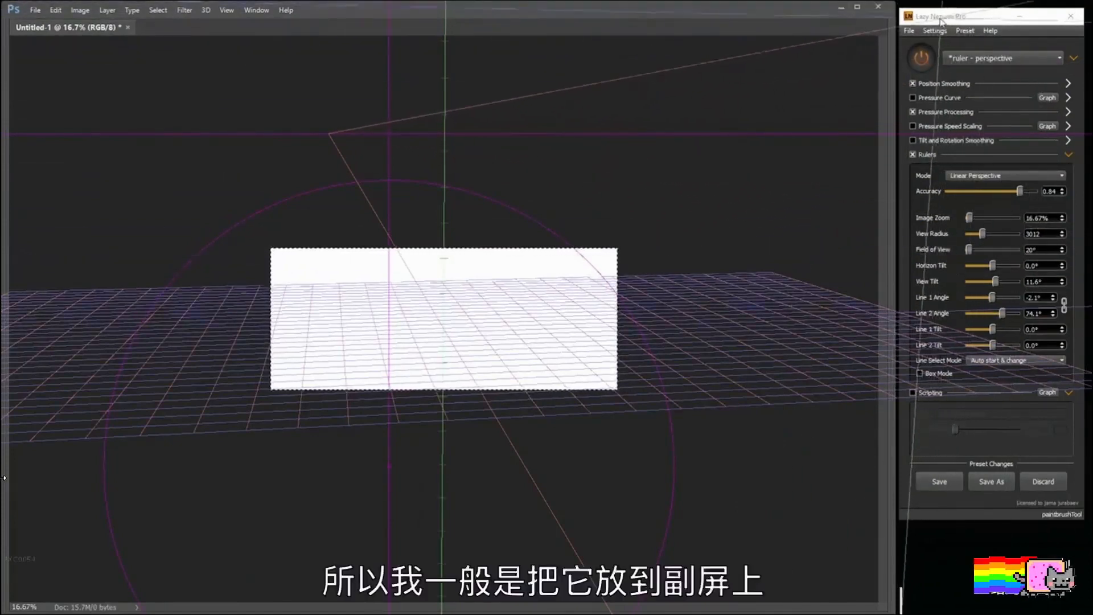
left_click_drag(934, 21, 1092, 22)
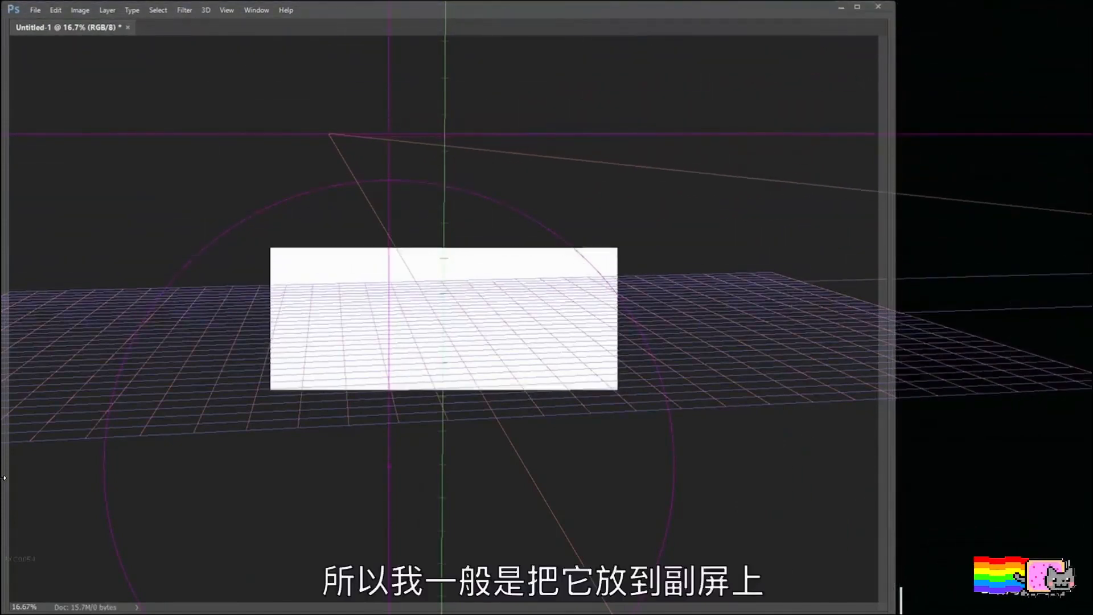
left_click(858, 8)
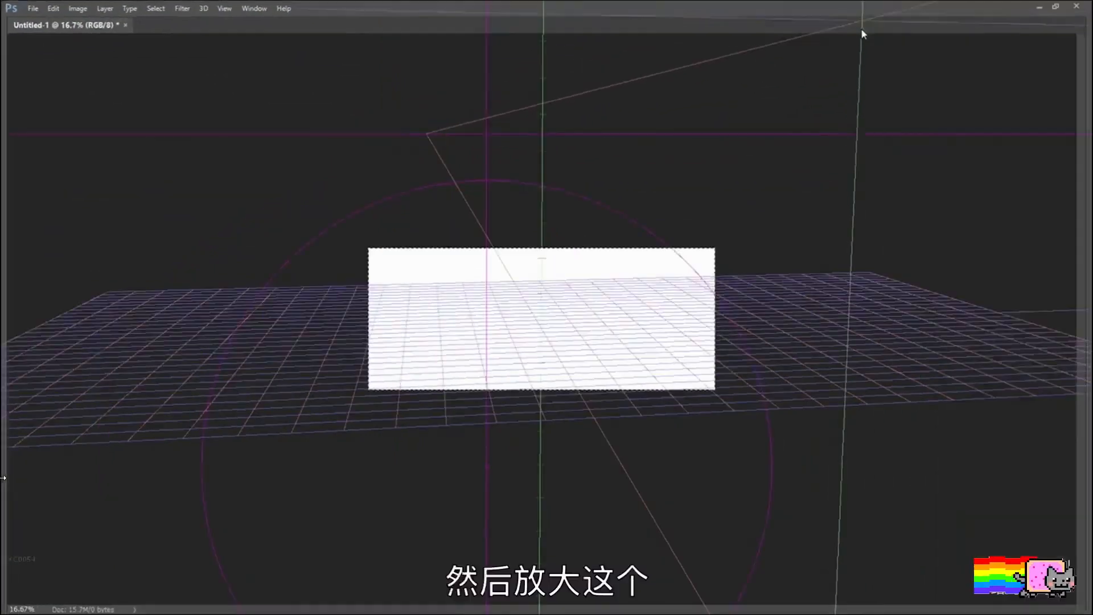
key("ctrl+plus")
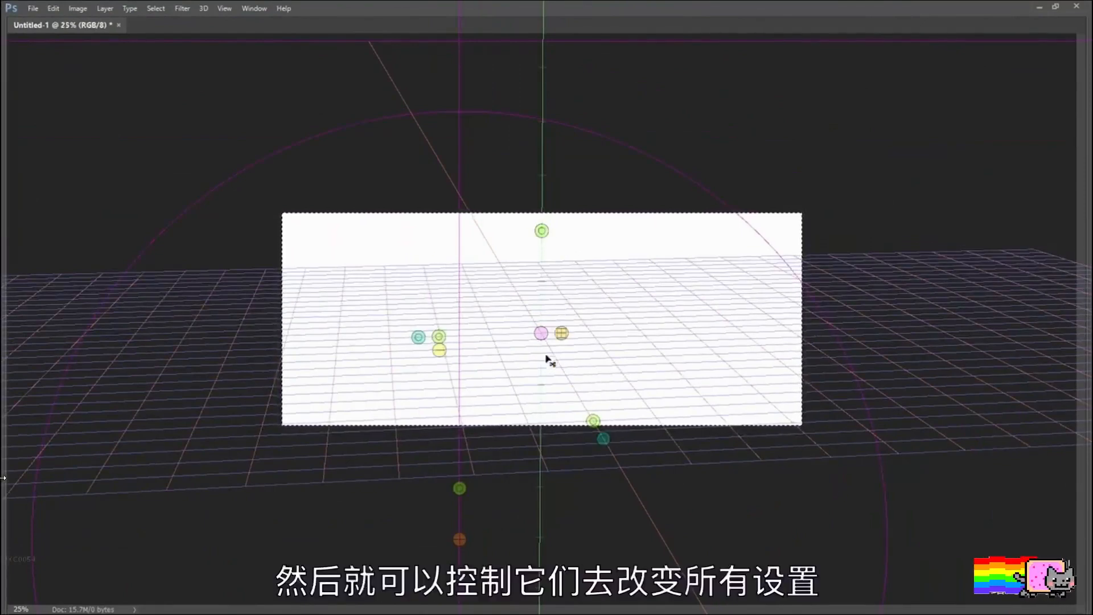
Step: Tilt the perspective view with its canvas handle until the grid lies overhead, and tilt the horizon slightly
left_click_drag(541, 234, 556, 193)
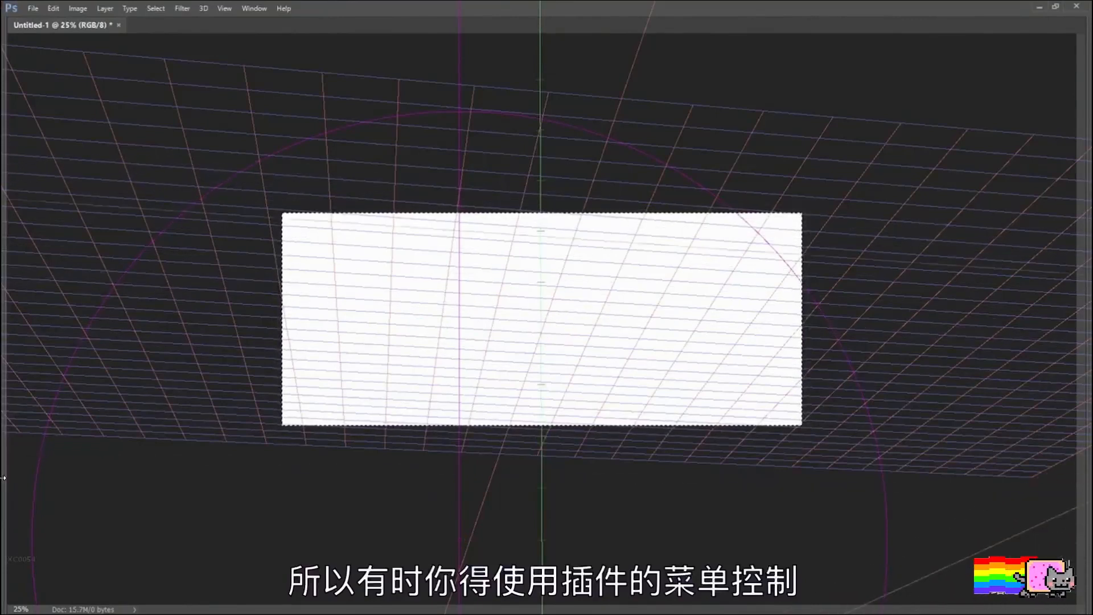
key("ctrl")
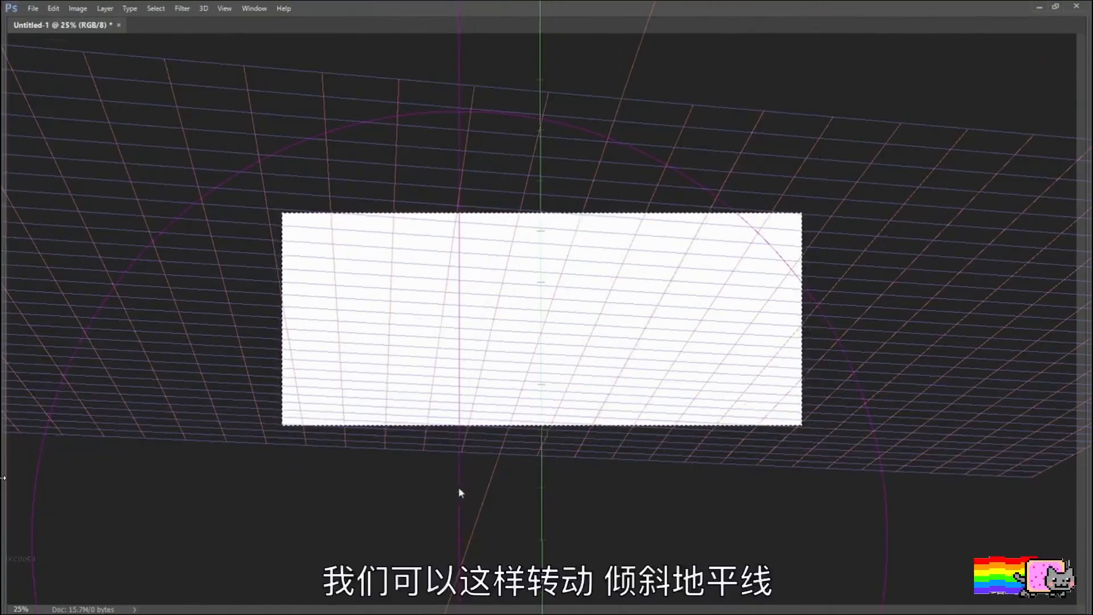
mouse_move(460, 488)
left_mouse_down()
mouse_move(469, 488)
mouse_move(450, 488)
mouse_move(478, 490)
mouse_move(461, 488)
left_mouse_up()
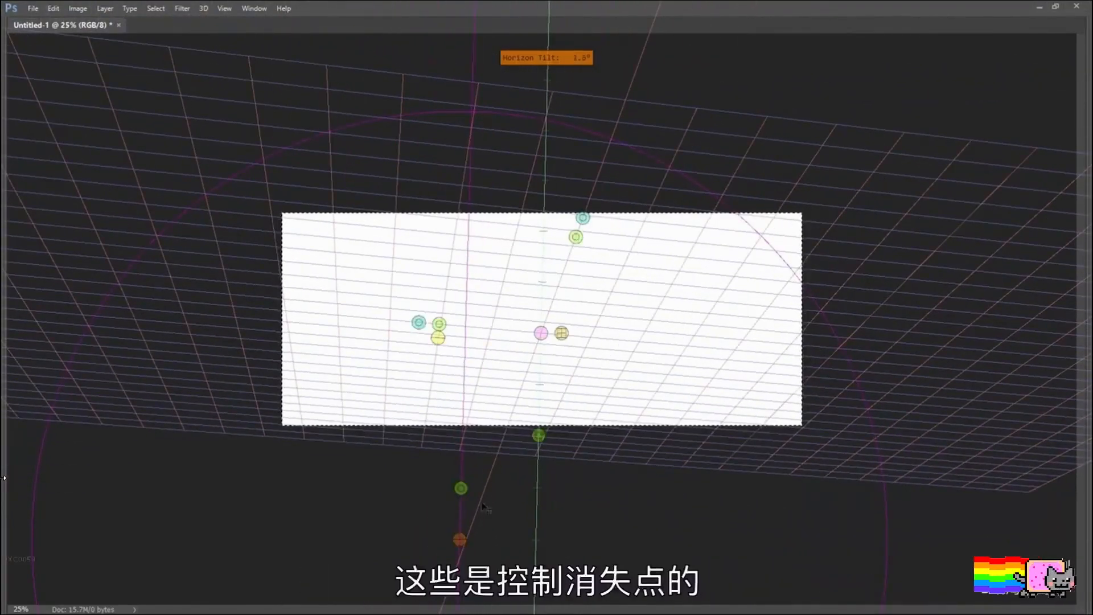
Step: Rotate the second grid line, tilt the view back so the grid lies as ground, and slope the horizon the opposite way
left_click_drag(438, 330, 524, 337)
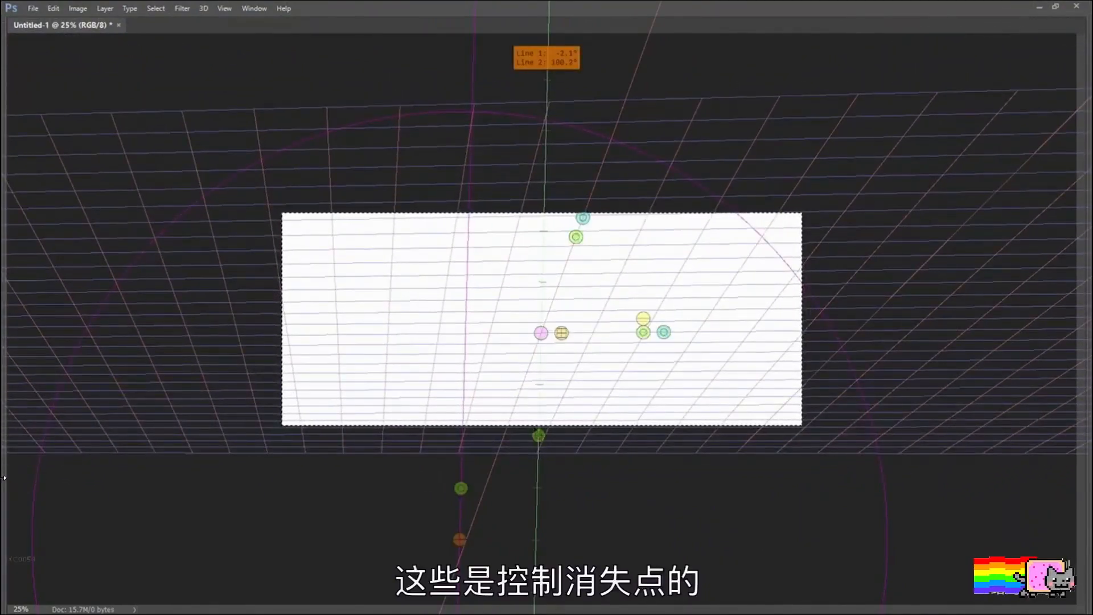
left_click_drag(540, 440, 536, 442)
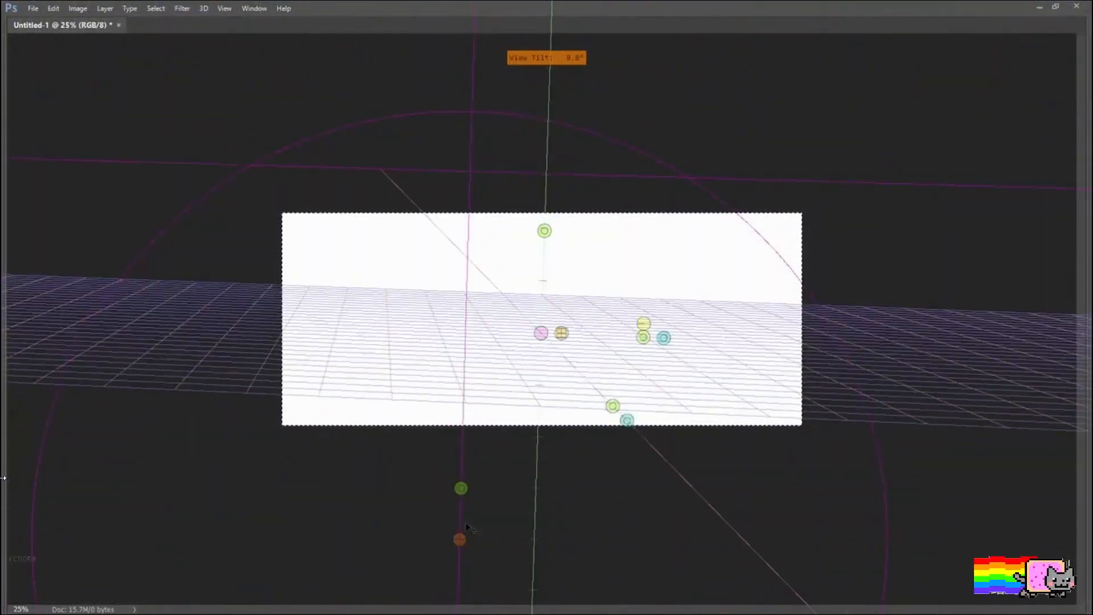
left_click_drag(466, 486, 459, 487)
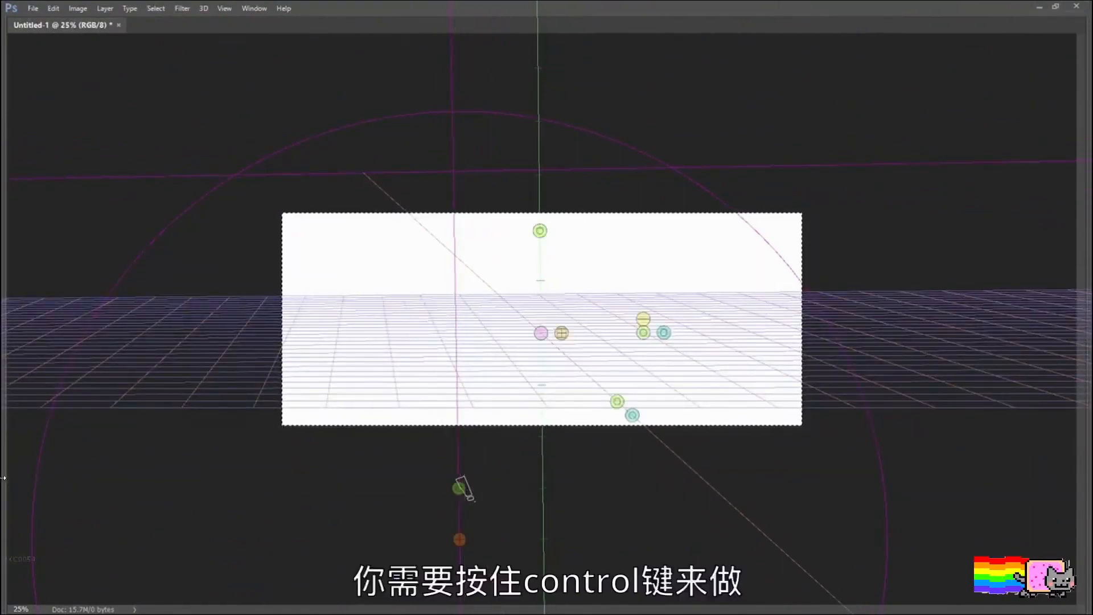
left_click_drag(461, 490, 462, 491)
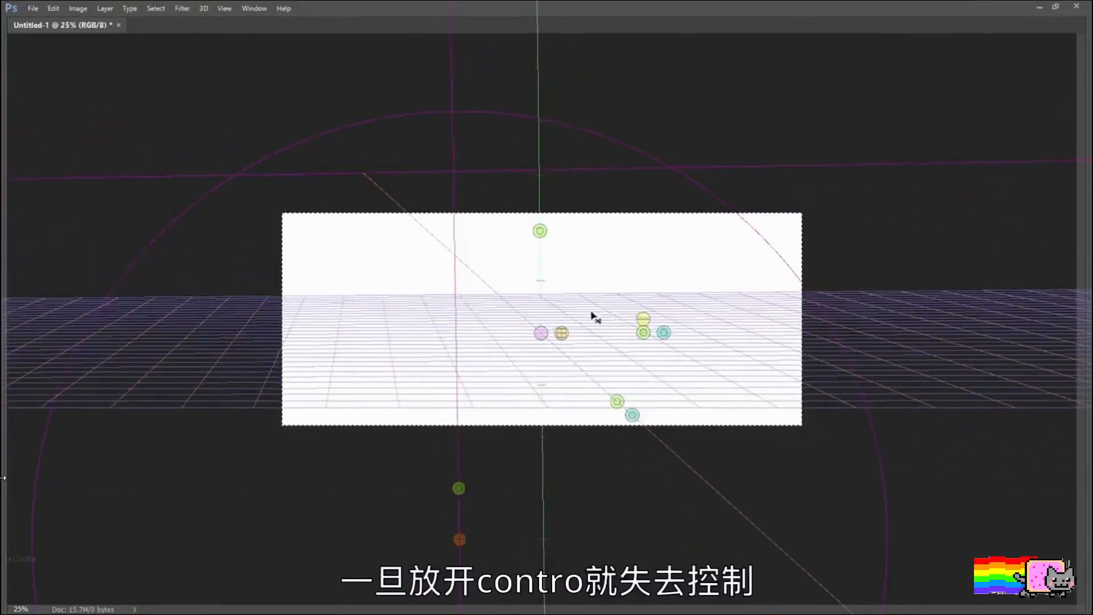
Step: Set the line 1 angle to 5.6° and rotate line 2 until its vanishing point sits close to the other one
mouse_move(643, 333)
left_mouse_down()
mouse_move(641, 354)
mouse_move(620, 376)
mouse_move(639, 342)
left_mouse_up()
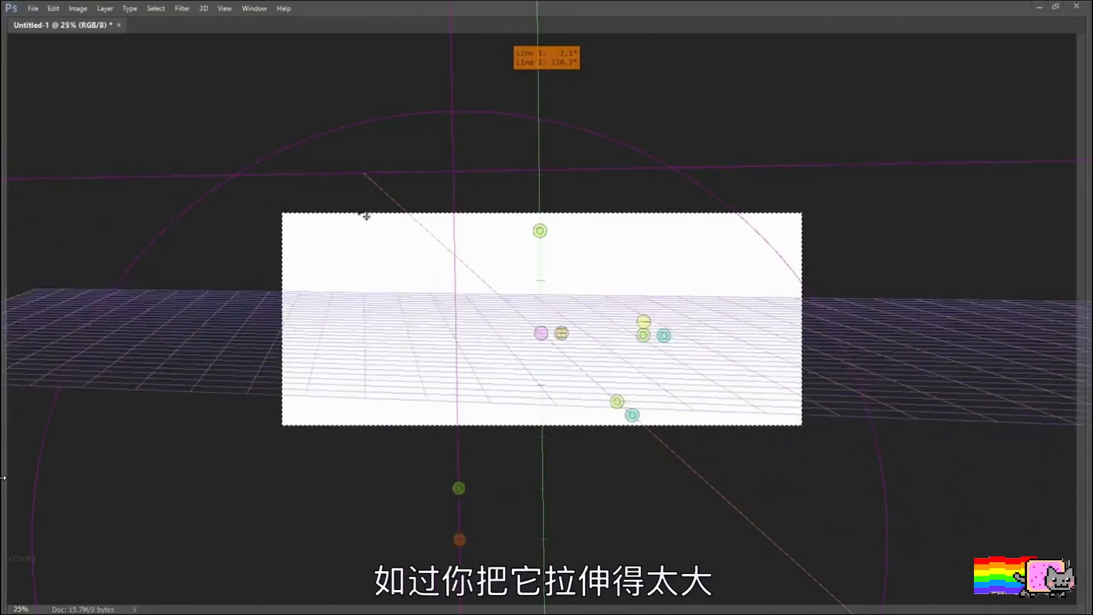
left_click_drag(614, 403, 466, 417)
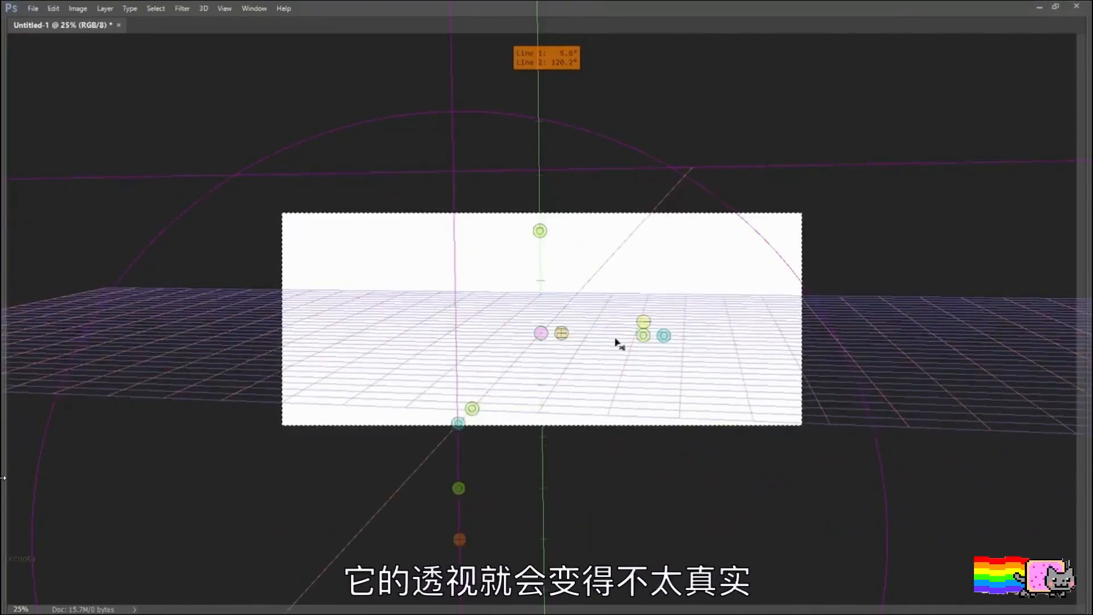
left_click_drag(644, 339, 517, 261)
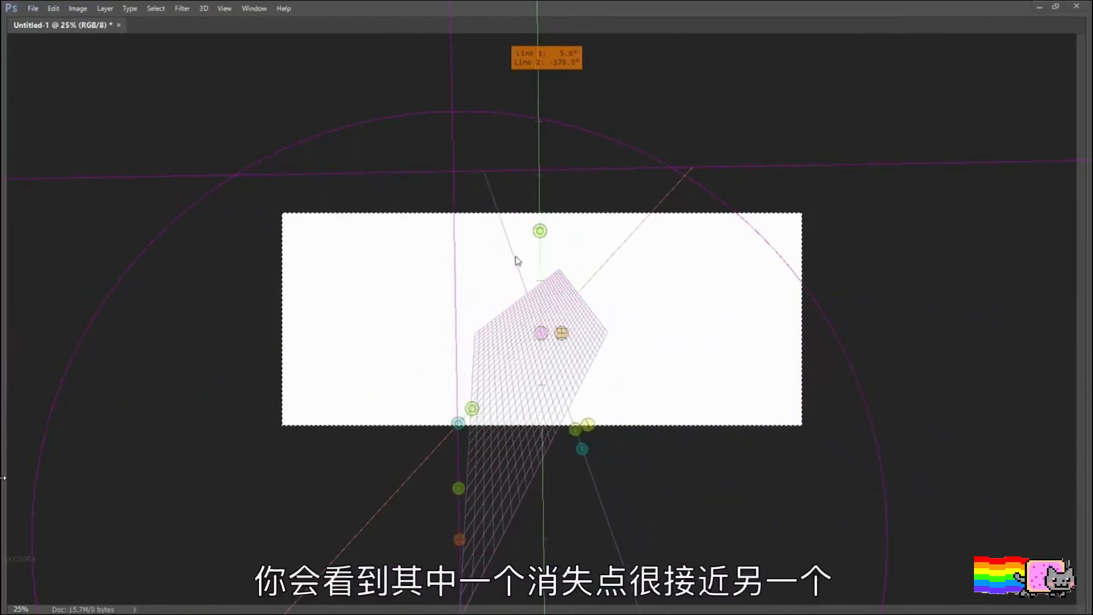
left_click(539, 333)
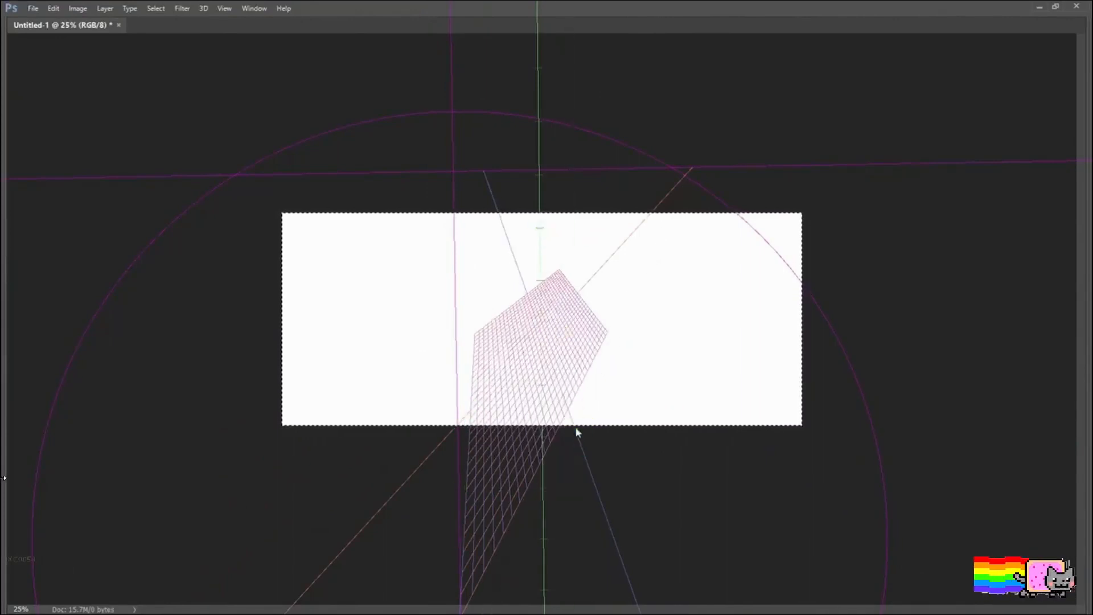
Step: Move the line 2 vanishing point far from the first and set the line 1 angle to 8.1° for a wide ground grid
left_click_drag(578, 433, 612, 356)
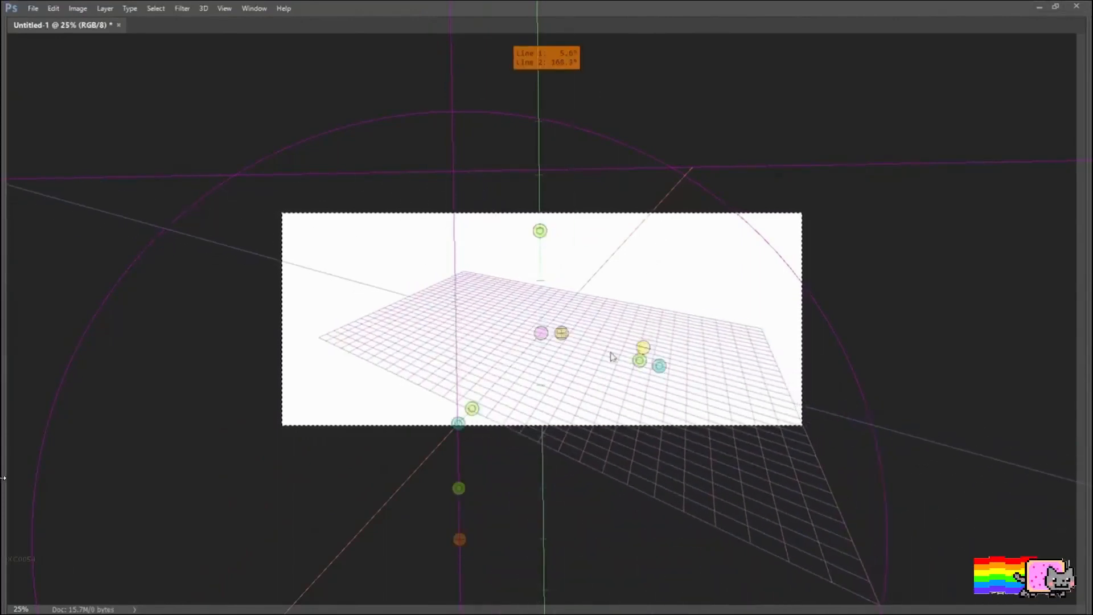
left_click_drag(474, 411, 414, 422)
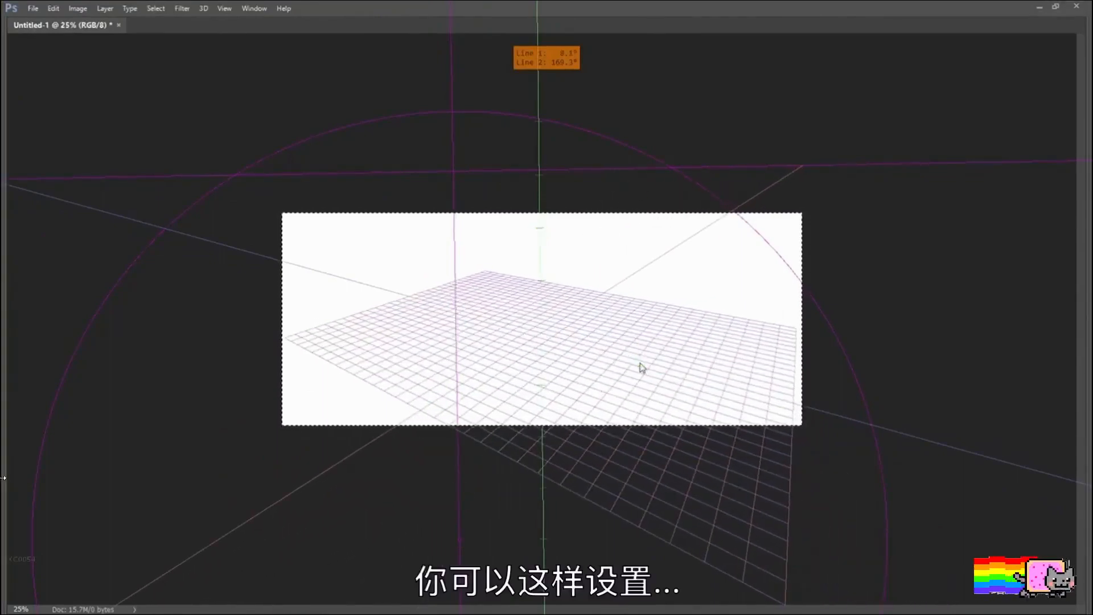
left_click_drag(642, 367, 661, 340)
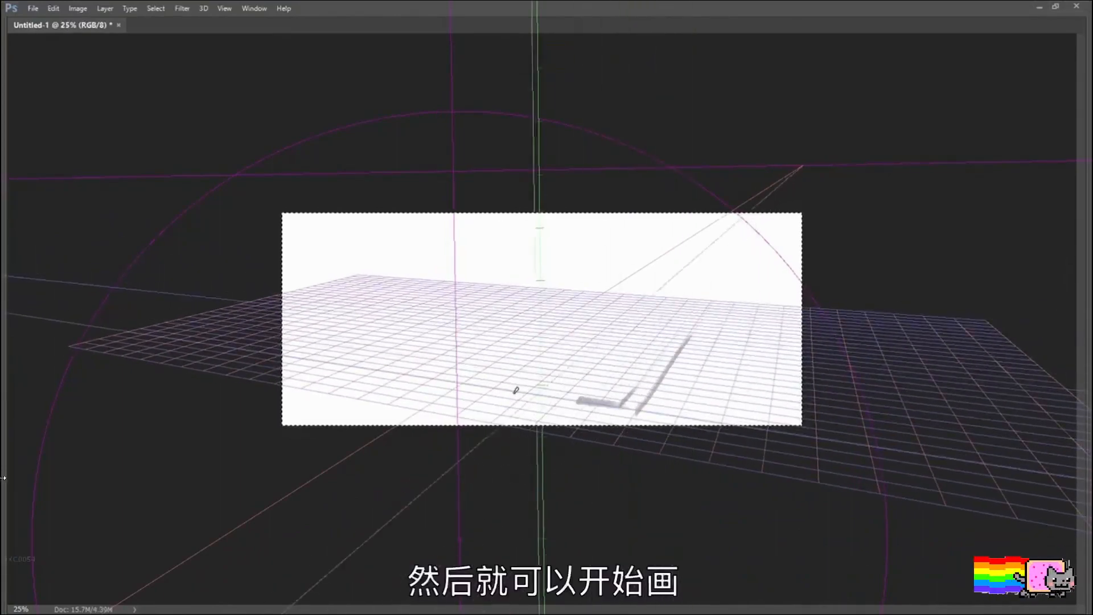
Step: Sketch grey platform edges along the foreground and receding ground lines on the canvas's left side, following the grid
left_click_drag(516, 391, 537, 393)
left_click_drag(426, 384, 595, 409)
mouse_move(353, 363)
left_mouse_down()
mouse_move(411, 371)
mouse_move(309, 383)
left_mouse_up()
mouse_move(369, 345)
left_mouse_down()
mouse_move(453, 296)
mouse_move(287, 355)
left_mouse_up()
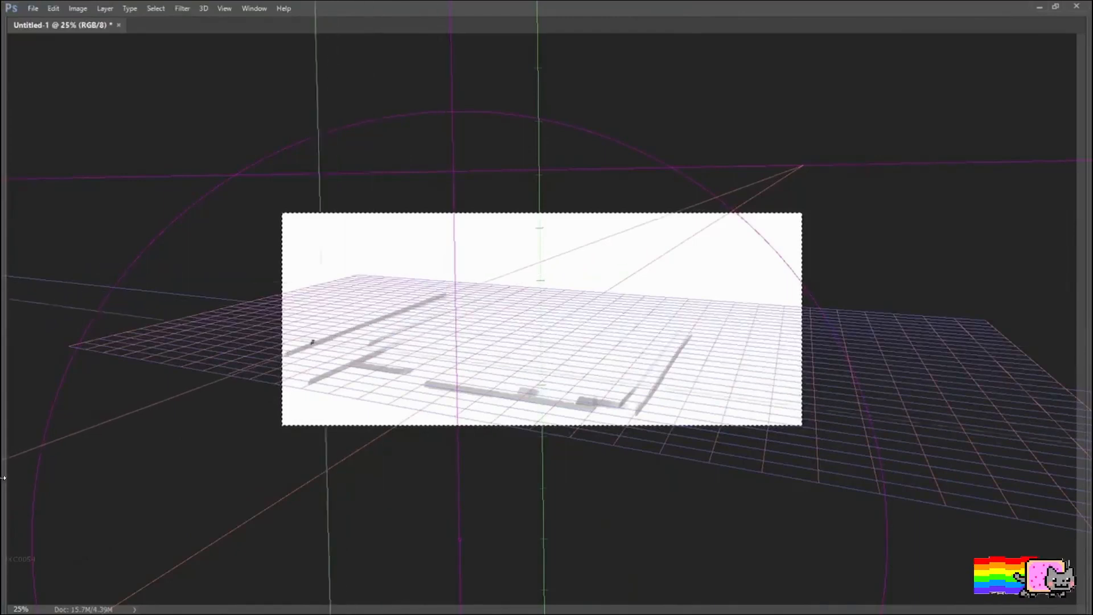
Step: Add a receding ledge at the left edge, a stepped building outline above it and a small box at its far end
left_click_drag(389, 297, 403, 289)
left_click_drag(407, 244, 376, 216)
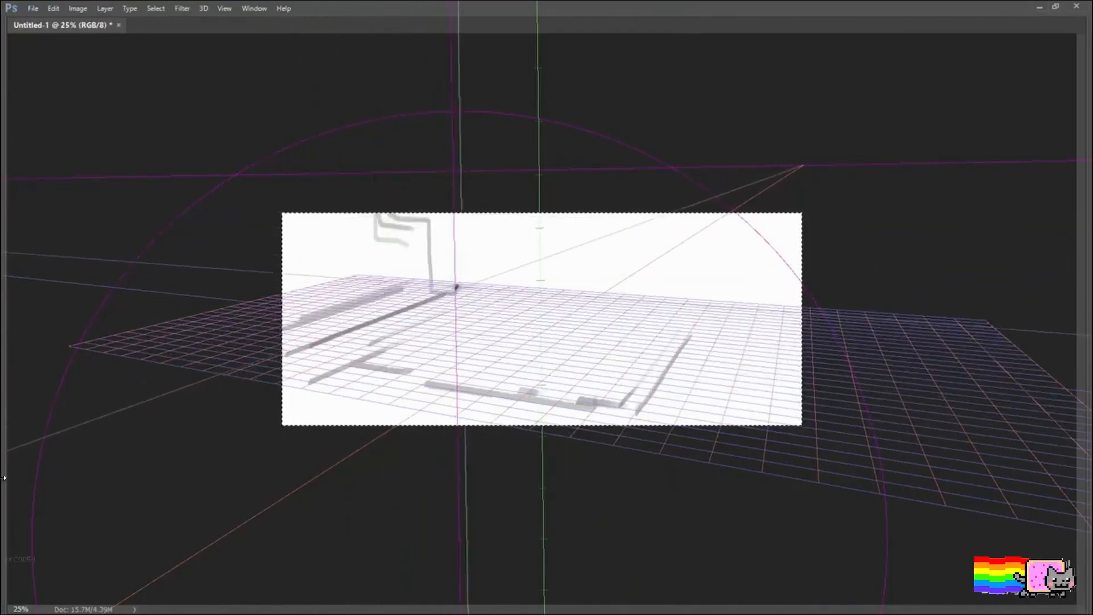
left_click_drag(457, 287, 466, 286)
left_click_drag(286, 326, 444, 277)
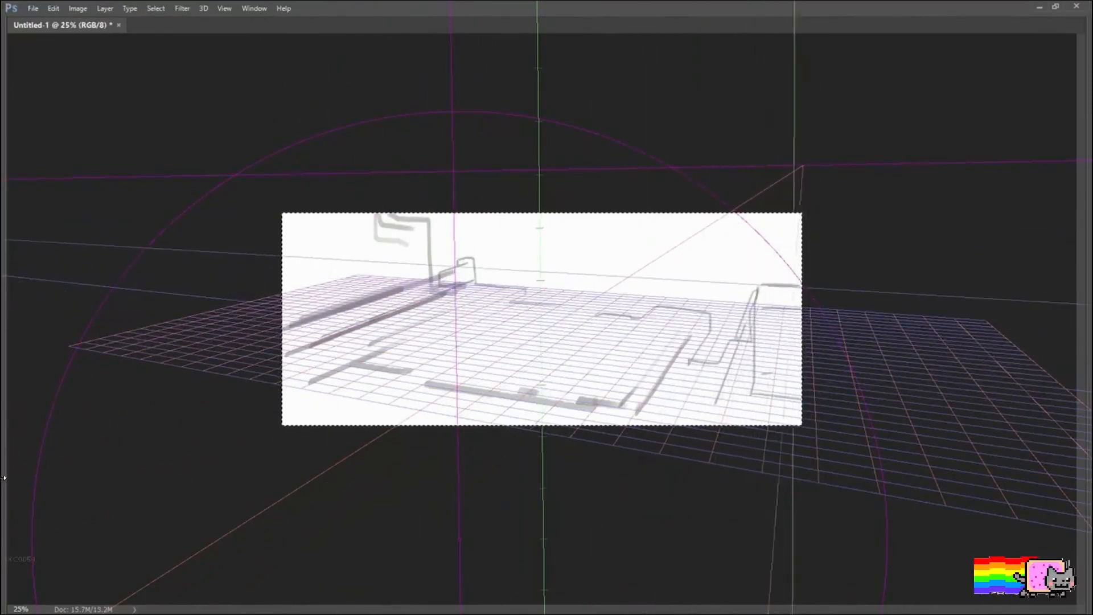
Step: Shade the building at the canvas's right edge with stacked horizontal grey strokes and short receding roof marks
left_click_drag(706, 320, 763, 324)
mouse_move(733, 277)
left_mouse_down()
mouse_move(800, 281)
mouse_move(800, 292)
left_mouse_up()
mouse_move(739, 281)
left_mouse_down()
mouse_move(723, 313)
mouse_move(788, 315)
mouse_move(800, 269)
mouse_move(693, 297)
mouse_move(732, 255)
left_mouse_up()
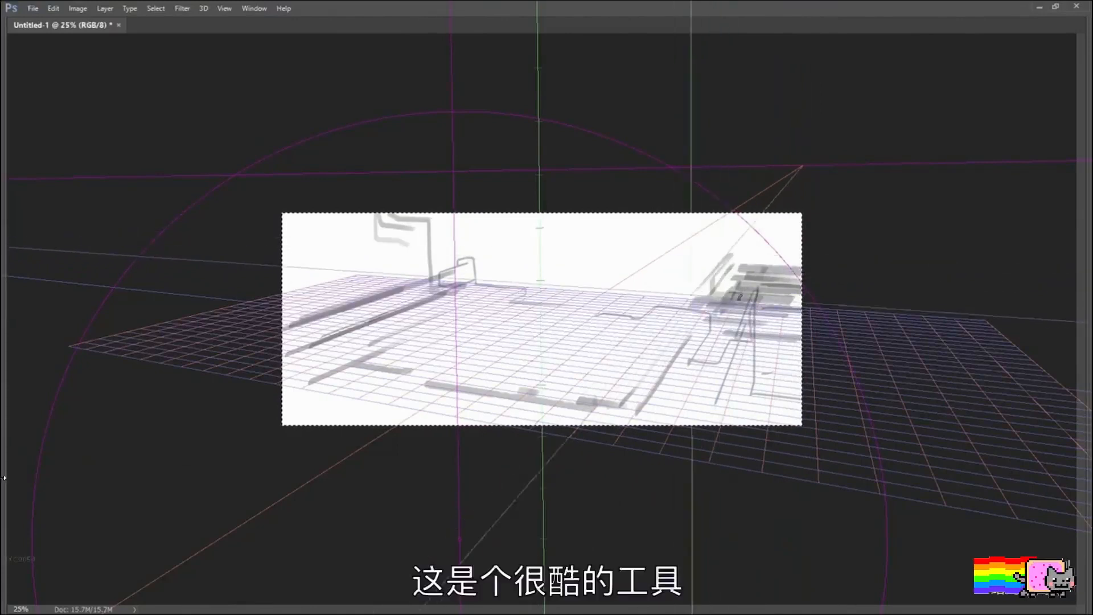
left_click_drag(672, 295, 762, 299)
left_click_drag(759, 295, 655, 292)
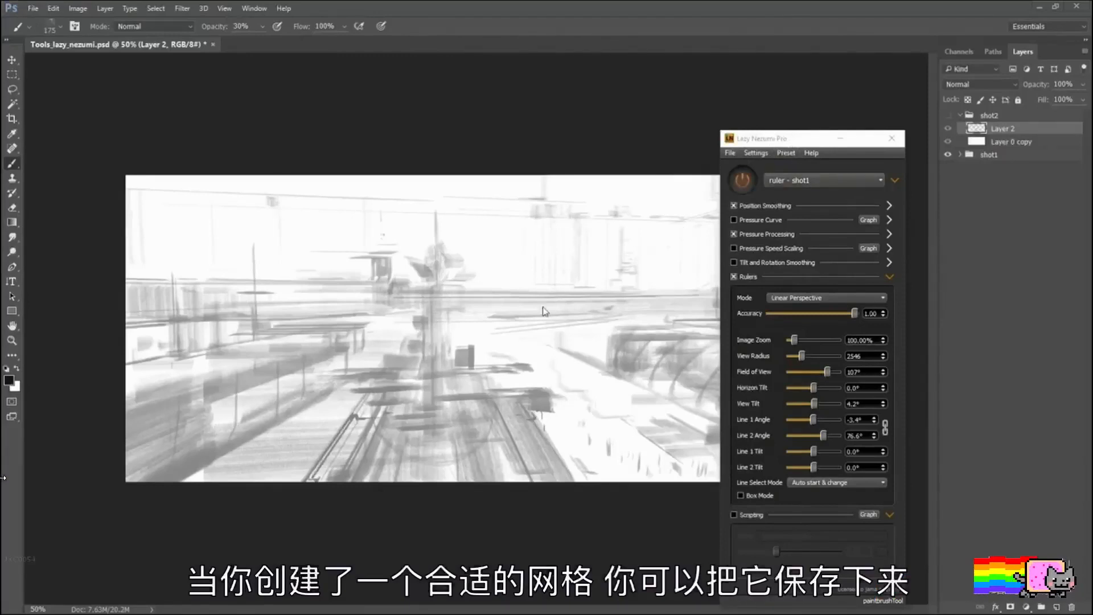
left_click(734, 205)
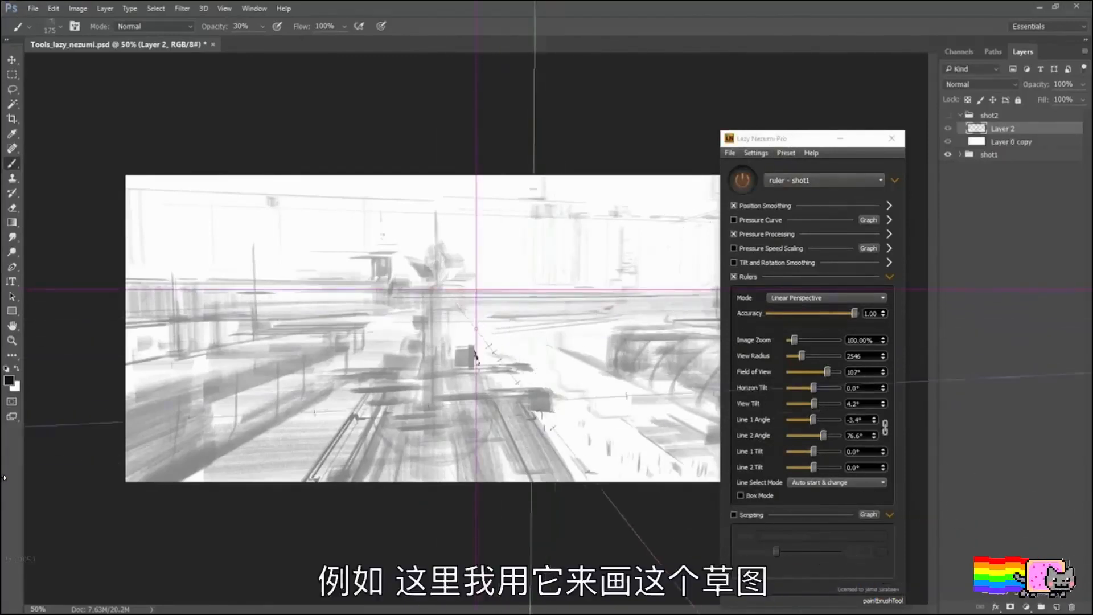
Step: Save the current perspective ruler settings as a new preset named "ruler - shot3"
key("bracketleft")
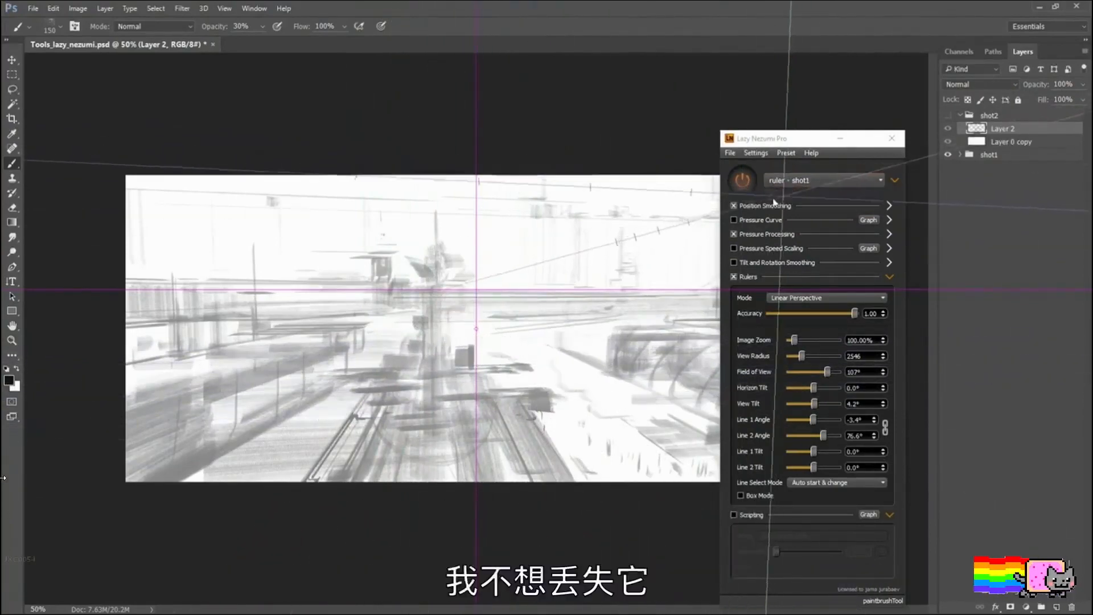
left_click(757, 153)
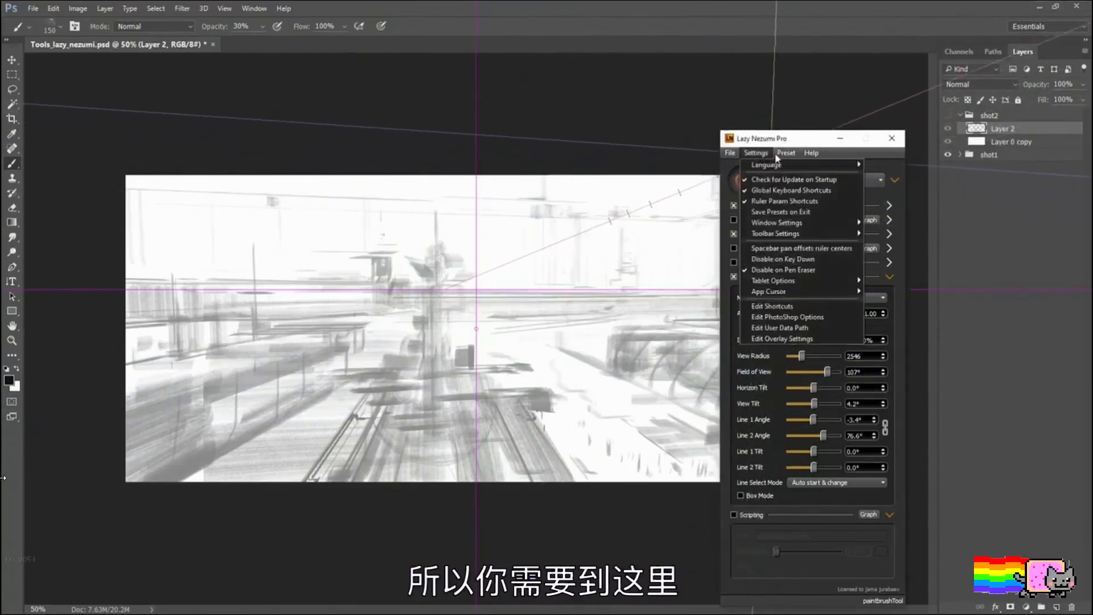
mouse_move(789, 154)
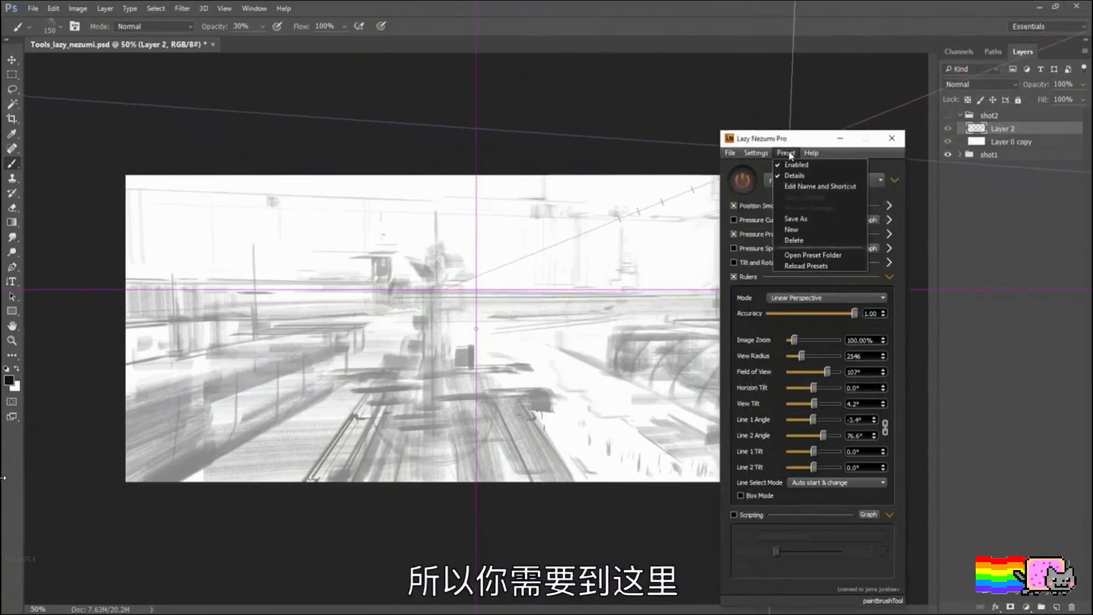
left_click(796, 219)
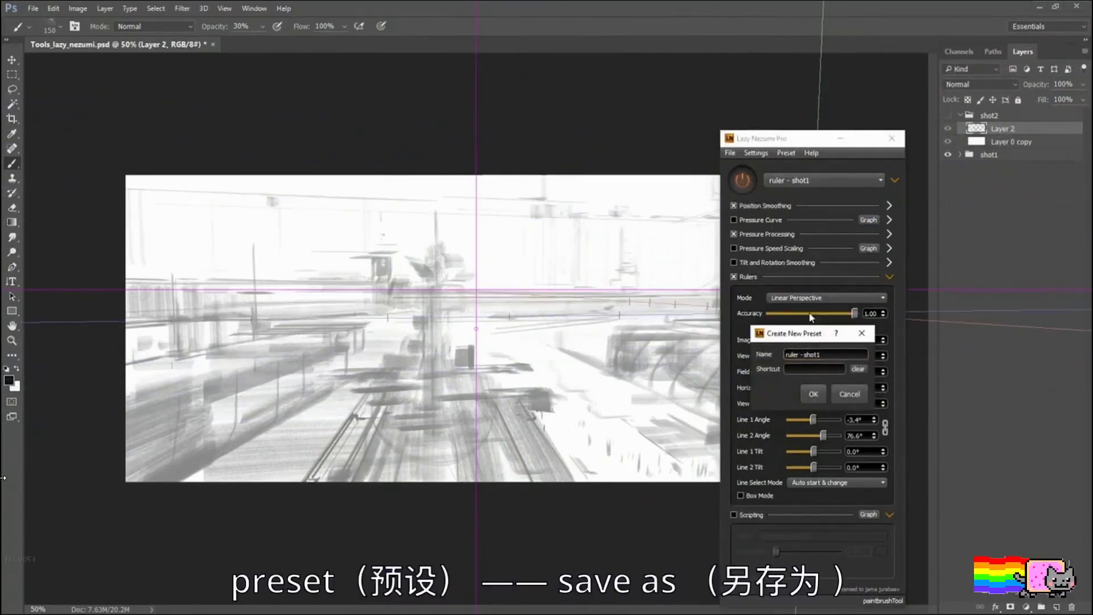
key("BackSpace")
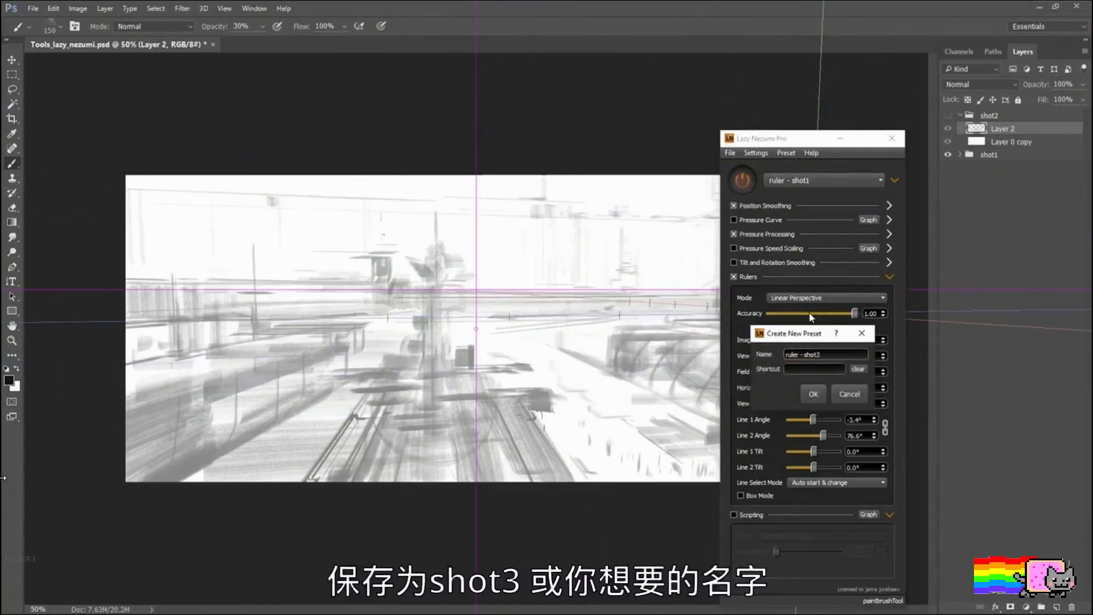
key("Return")
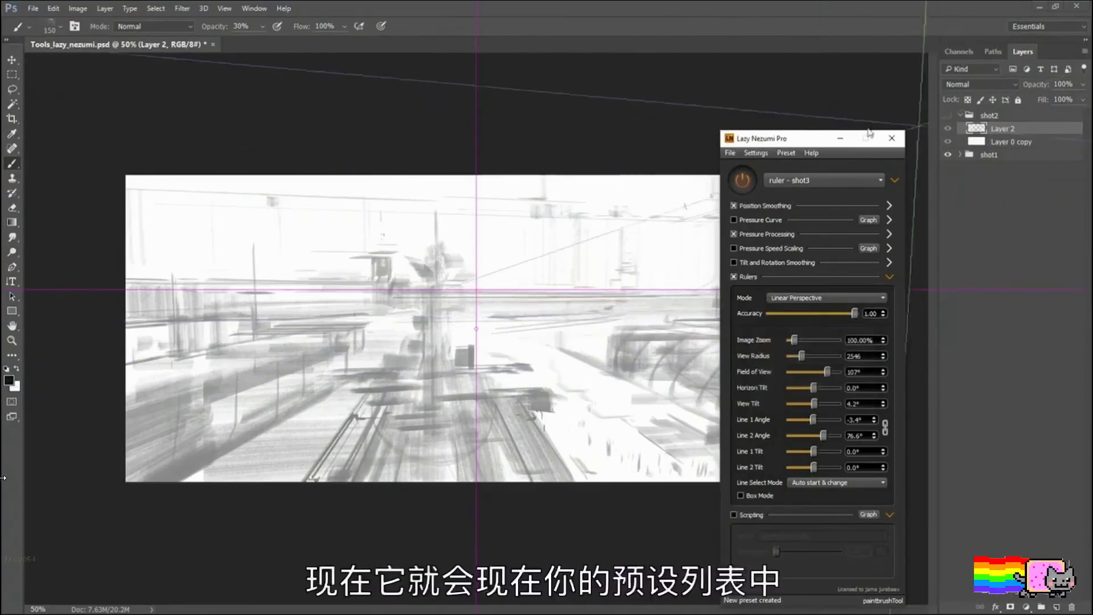
Step: Load the "ruler - shot3" preset and minimize the Lazy Nezumi Pro window to uncover the whole canvas
left_click(827, 180)
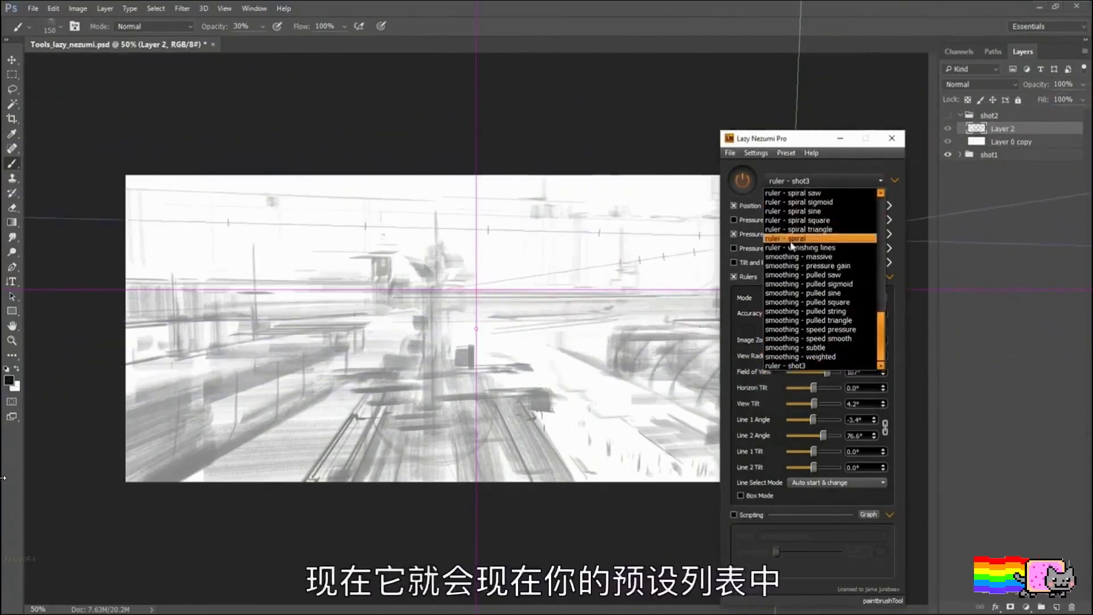
left_click(793, 367)
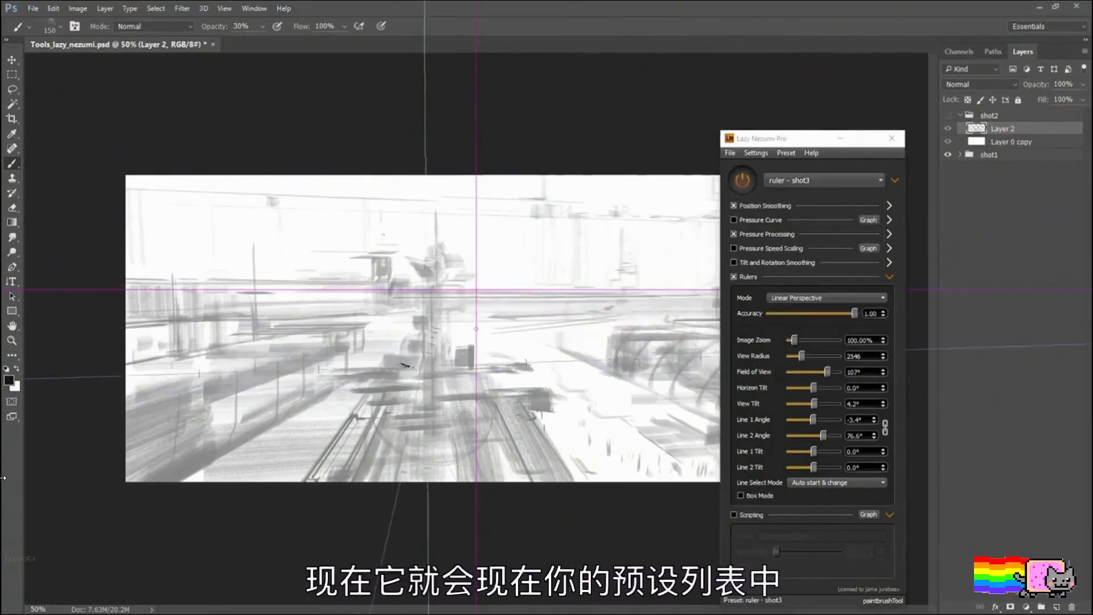
left_click(841, 140)
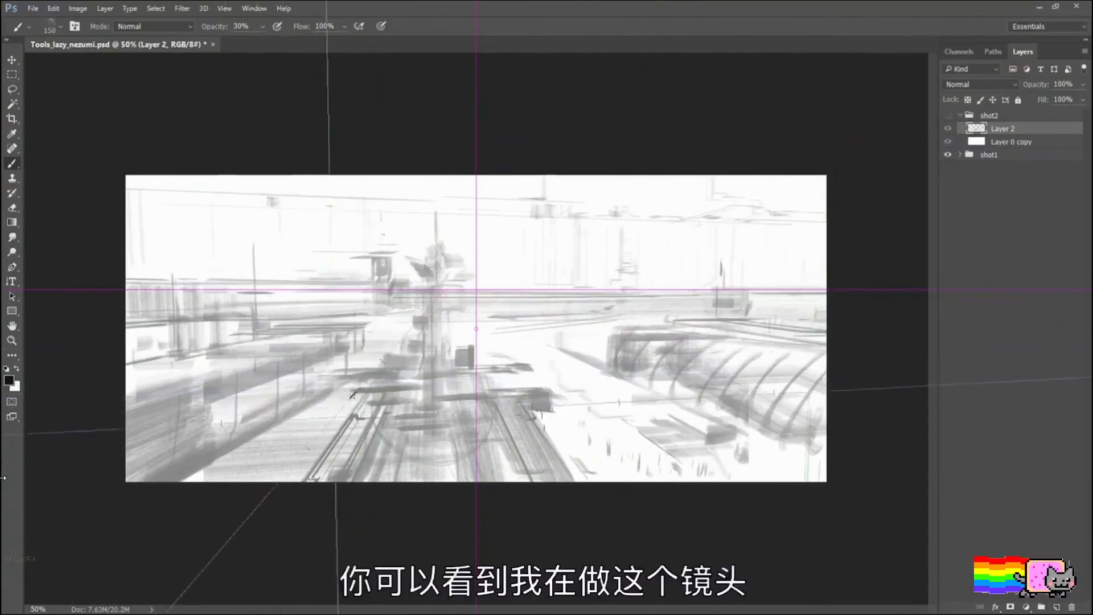
Step: Expand the shot1 group and add a new layer above Layer 1 for extra sketch elements
left_click(960, 154)
left_click(977, 167)
key("ctrl+shift+alt+n")
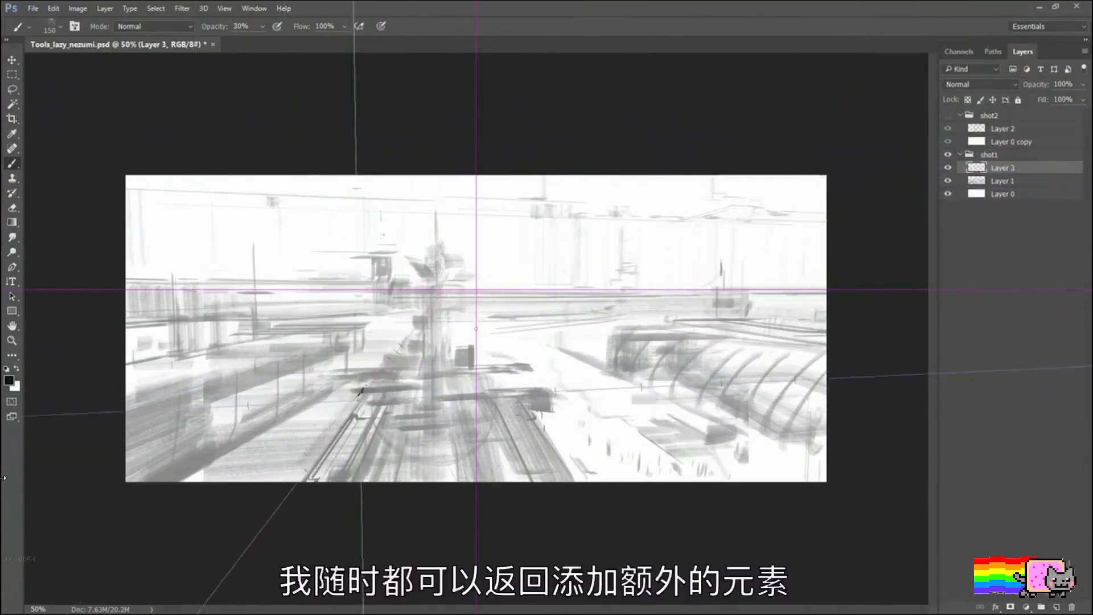
Step: Reduce the brush size to about 70 and add a receding stroke over the left platform along the perspective grid
key("[")
key("[")
key("[")
key("[")
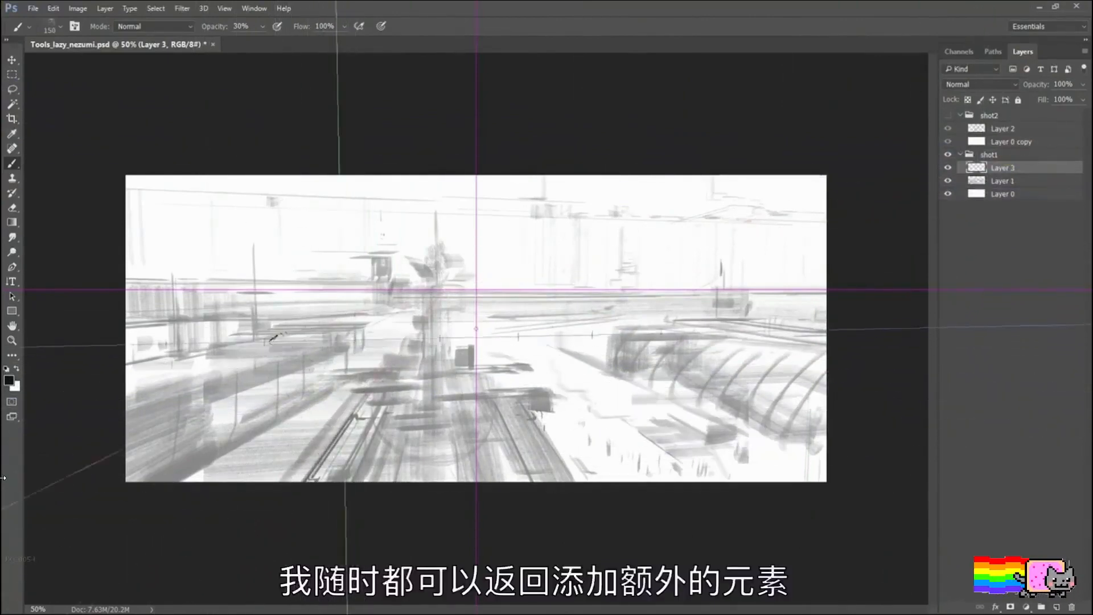
mouse_move(308, 356)
left_mouse_down()
mouse_move(364, 330)
mouse_move(221, 422)
left_mouse_up()
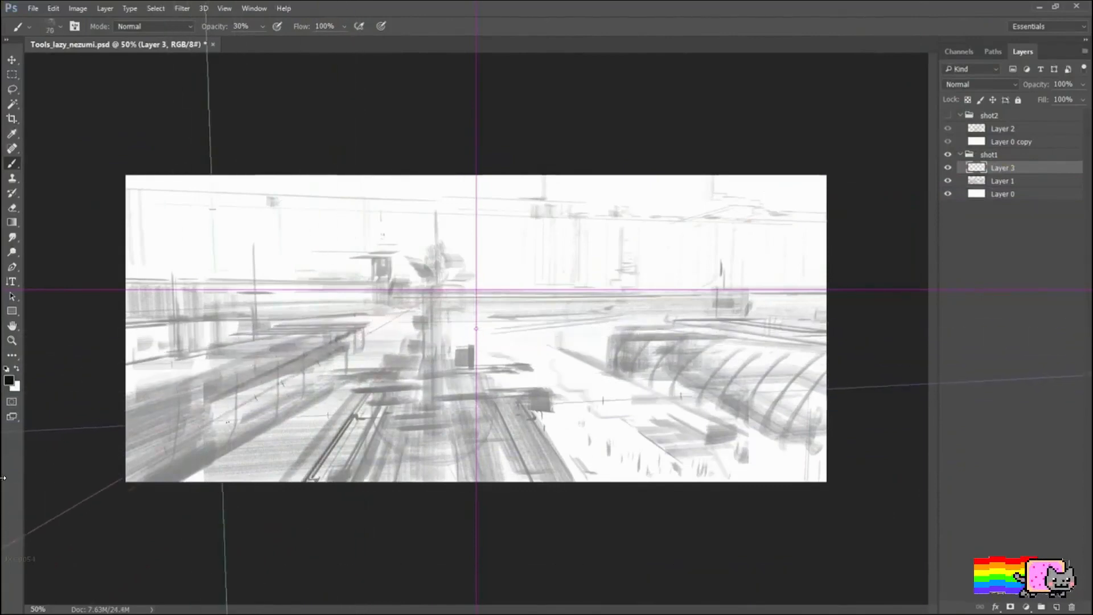
key("[")
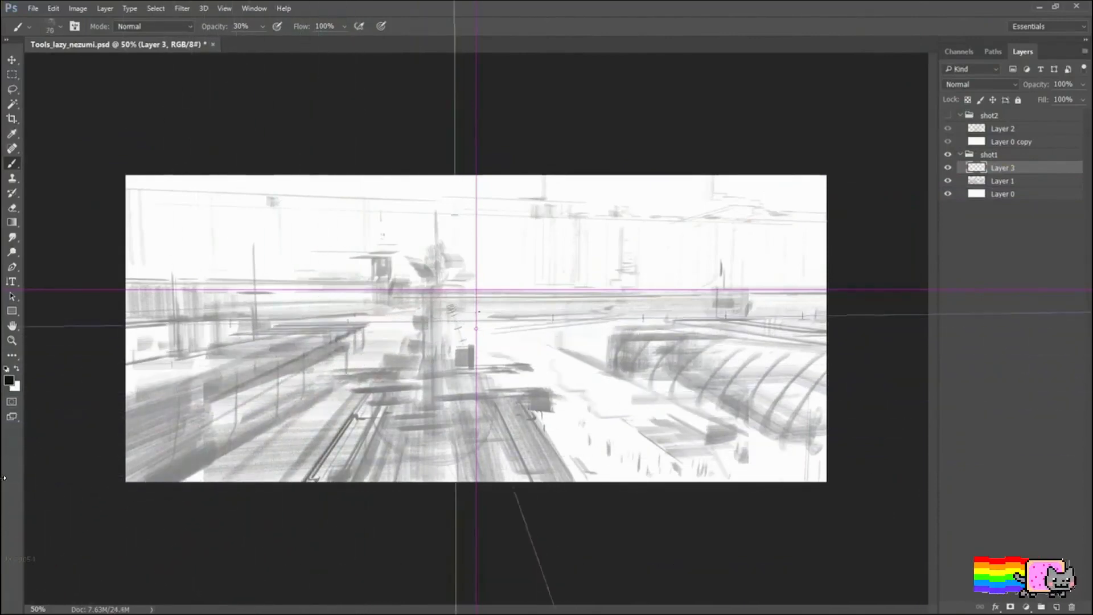
Step: Show the perspective ruler's handles over the sketch for repositioning the grid
key("ctrl")
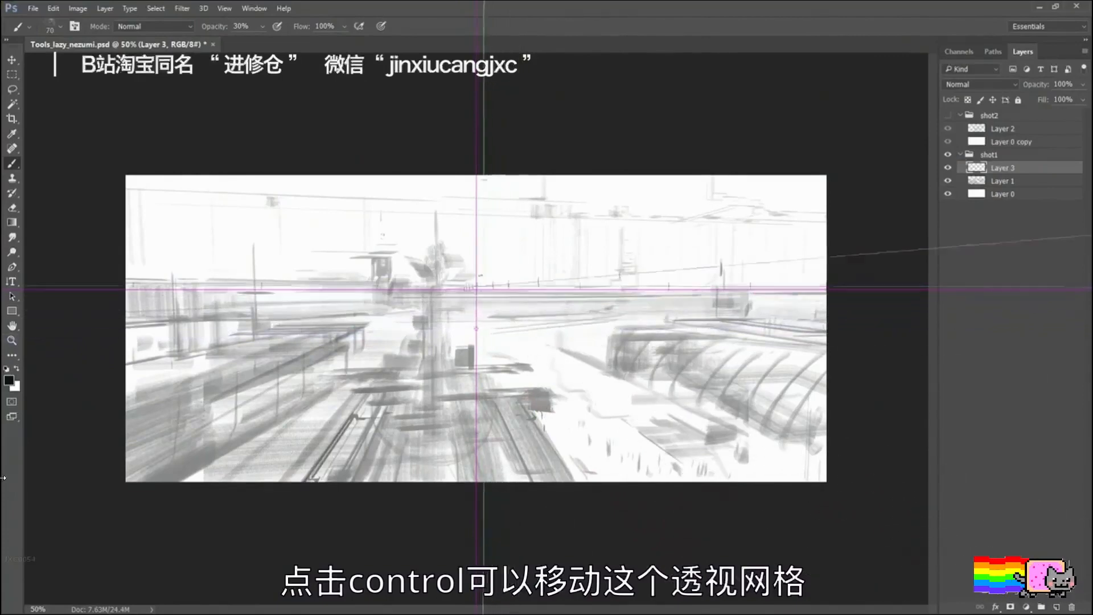
key("ctrl")
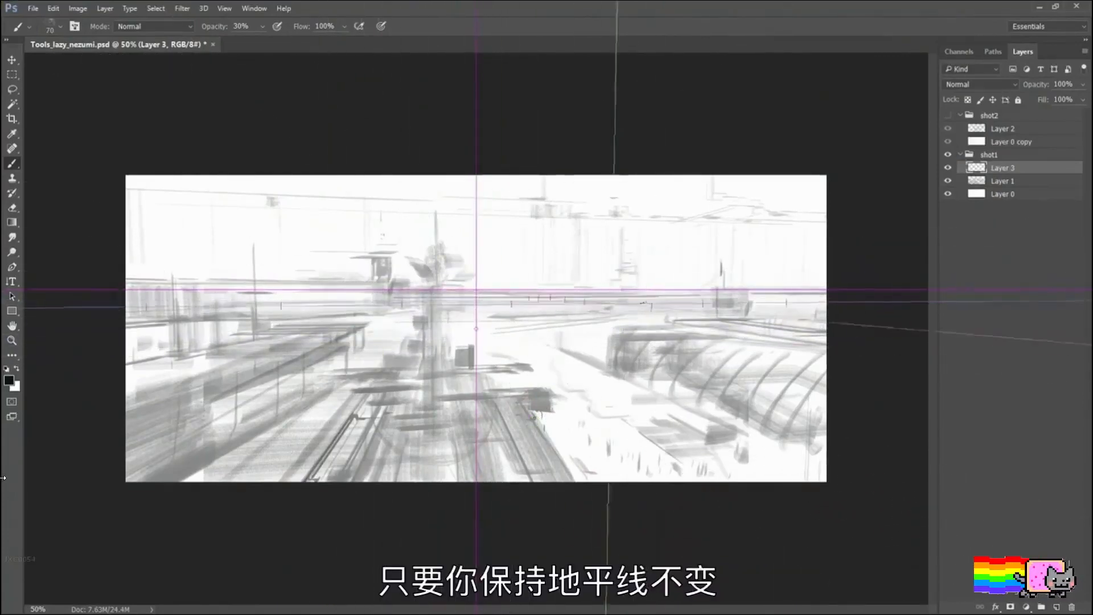
key("ctrl")
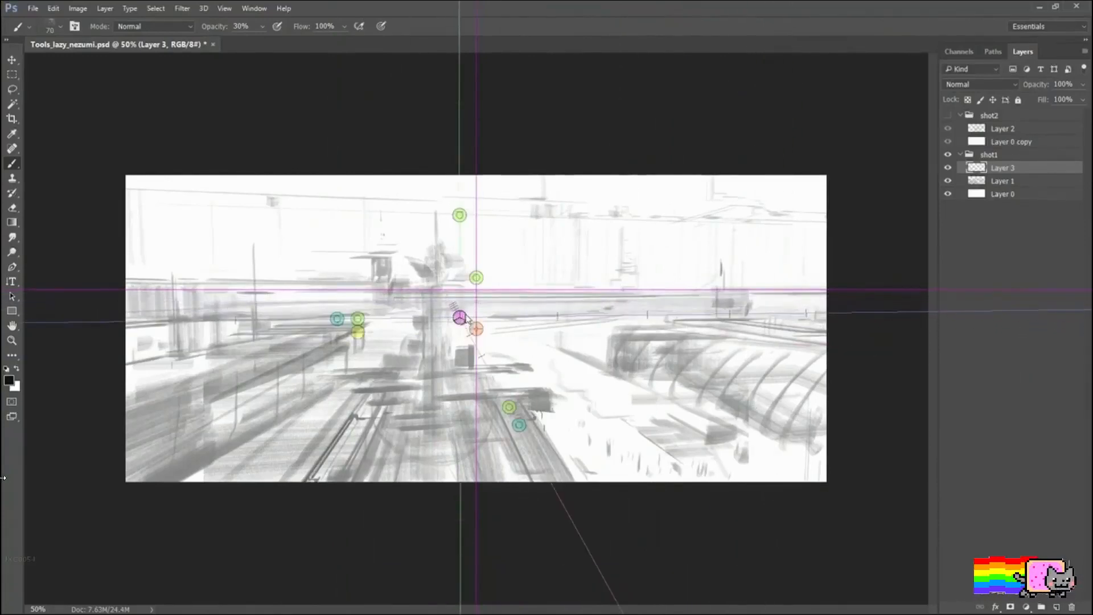
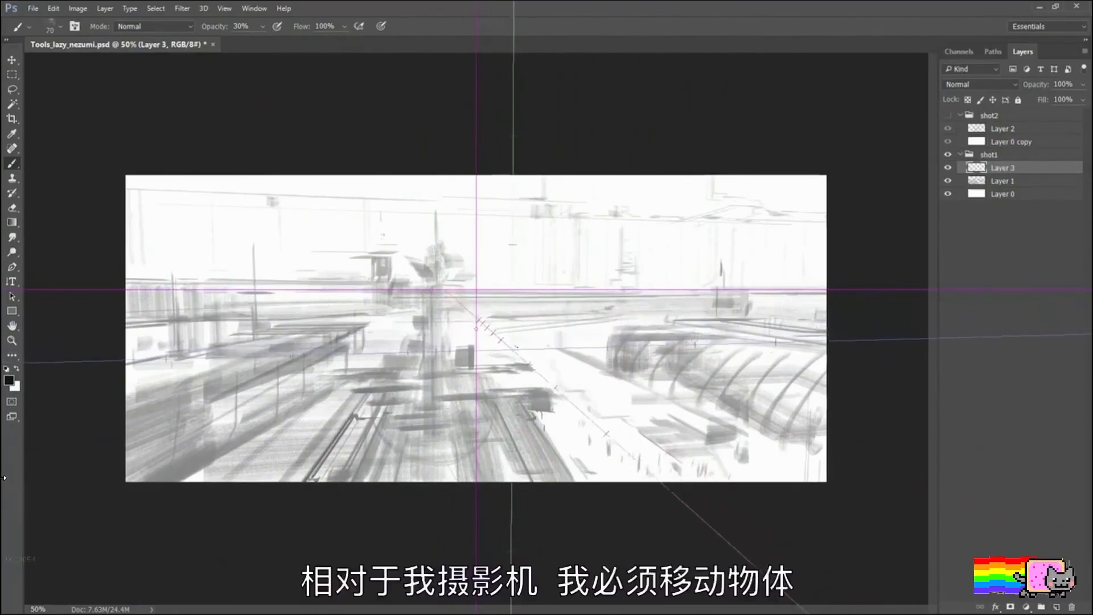
Step: Shift the perspective ruler so its vanishing point sits over the right-hand part of the scene's horizon
left_click_drag(513, 349, 472, 345)
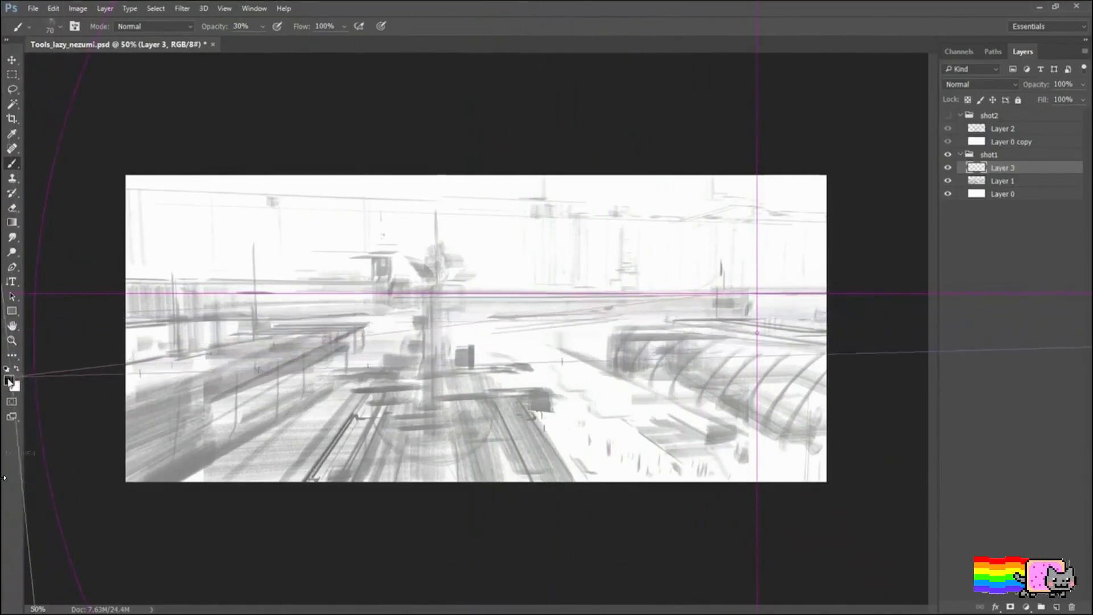
key("alt")
key("i")
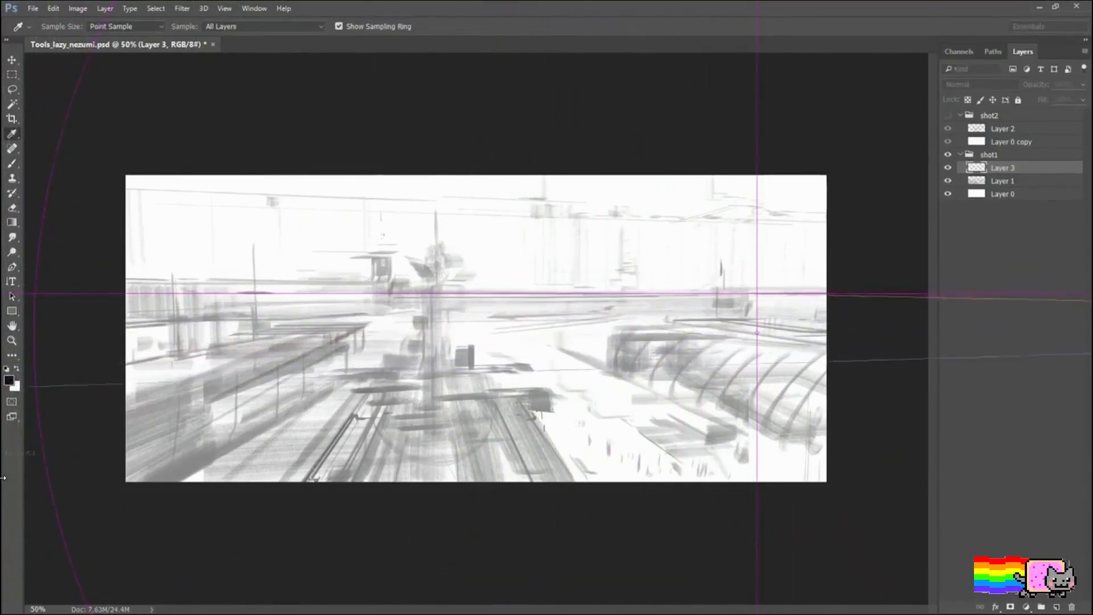
key("b")
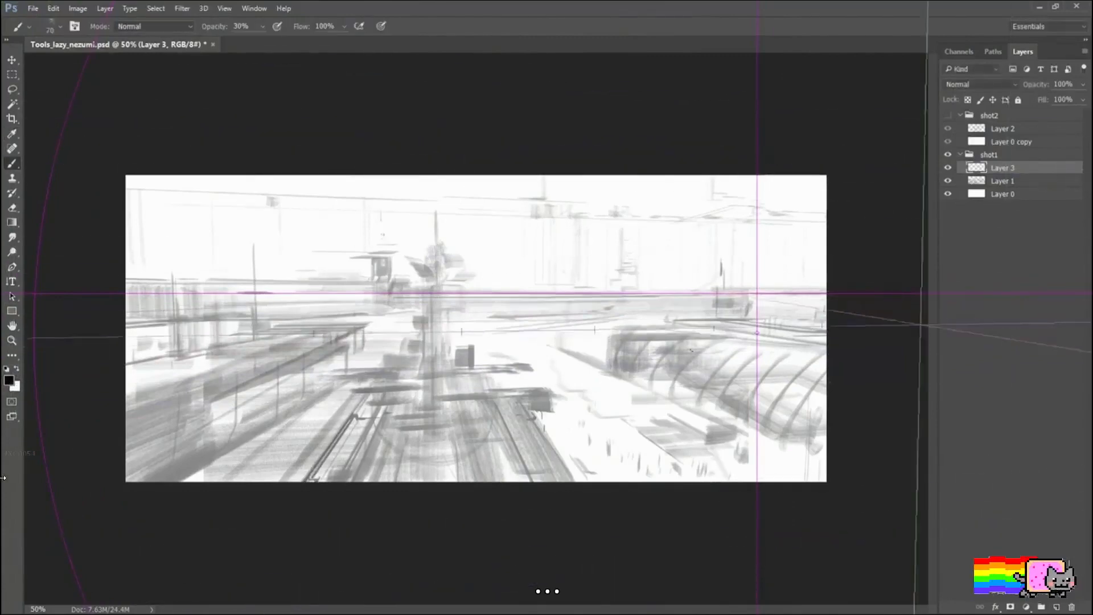
Step: Choose a hard-edged brush at 100% opacity and sketch a small boxy ship below the horizon, filling its front face at size 25
right_click(549, 346)
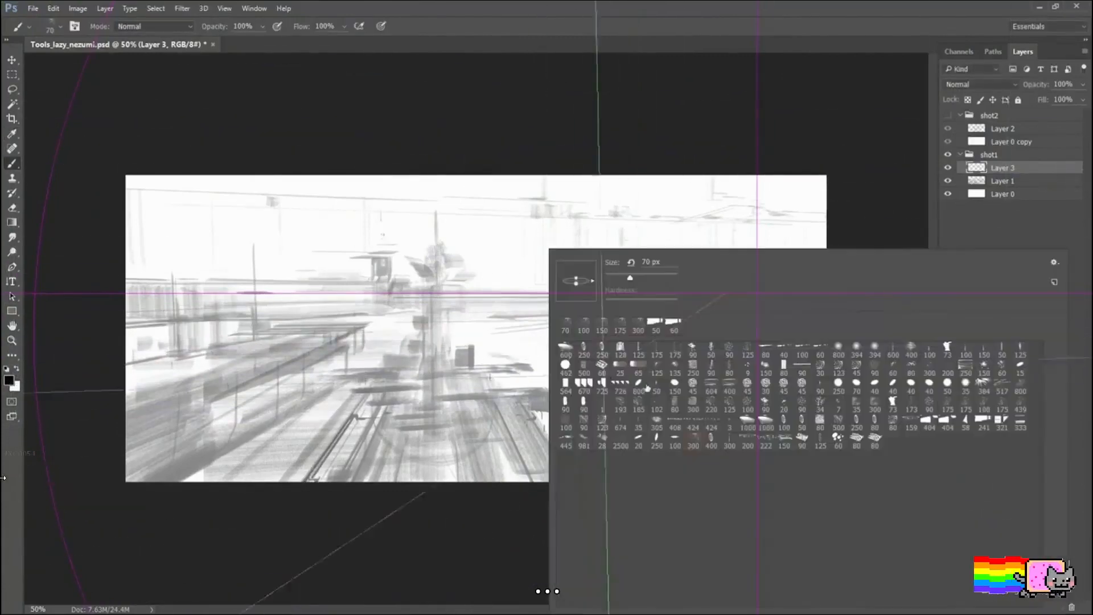
double_click(853, 433)
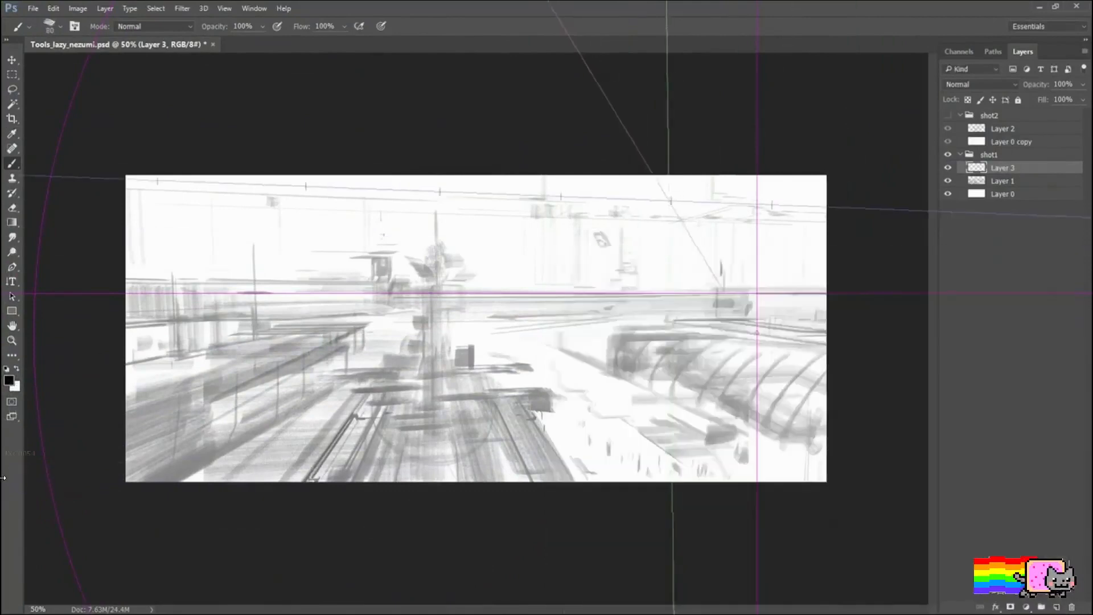
left_click_drag(669, 200, 628, 304)
key("ctrl+z")
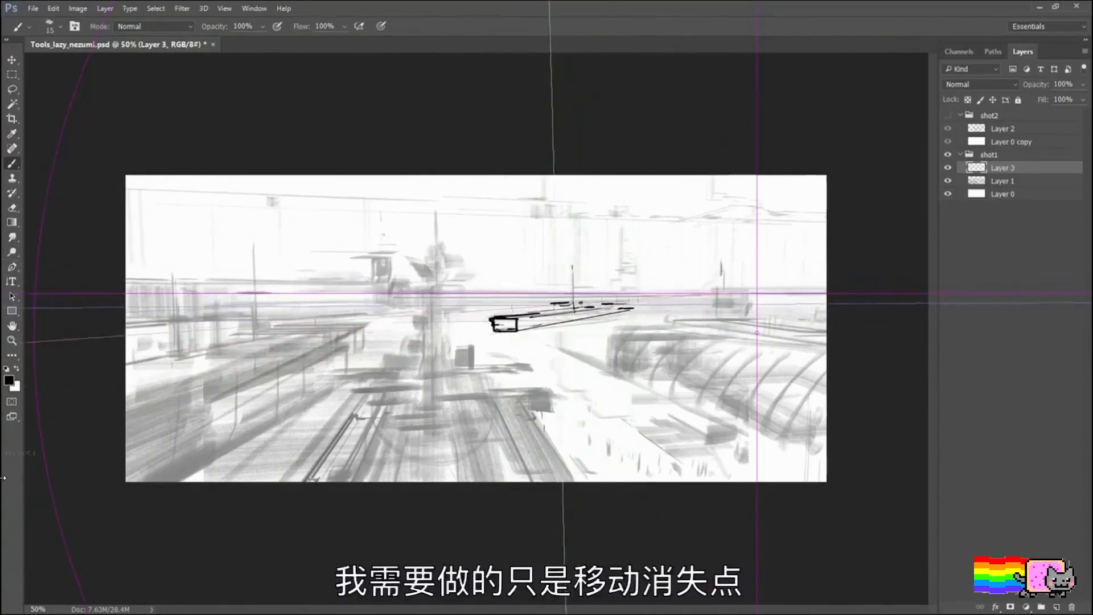
key("bracketright")
key("bracketright")
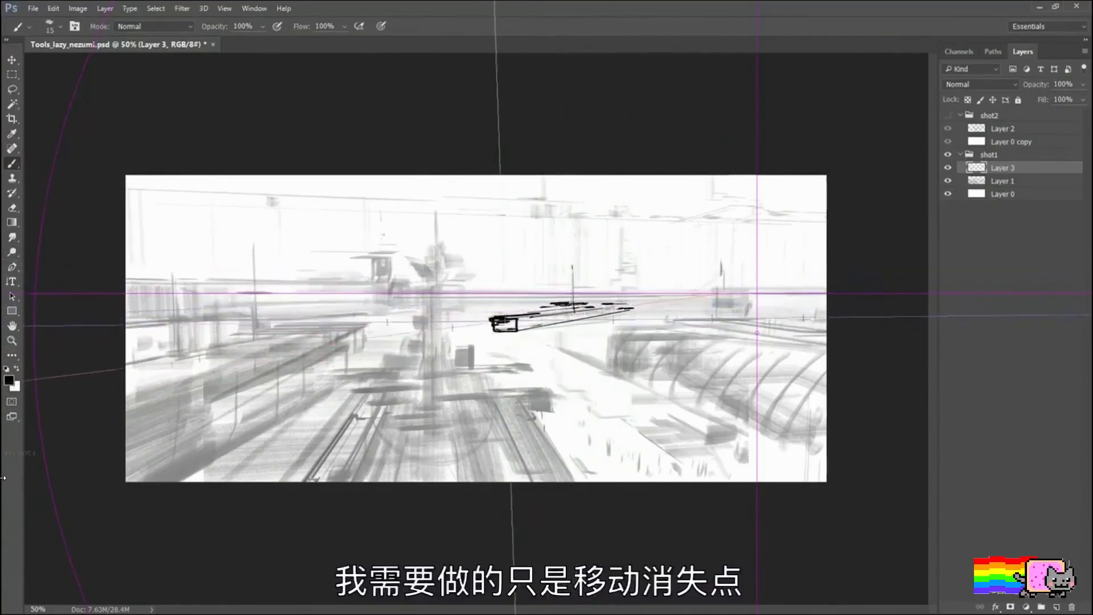
left_click_drag(497, 319, 510, 330)
Step: Raise the perspective ruler's horizon well above the sketched horizon line and hide the handles
key("F4")
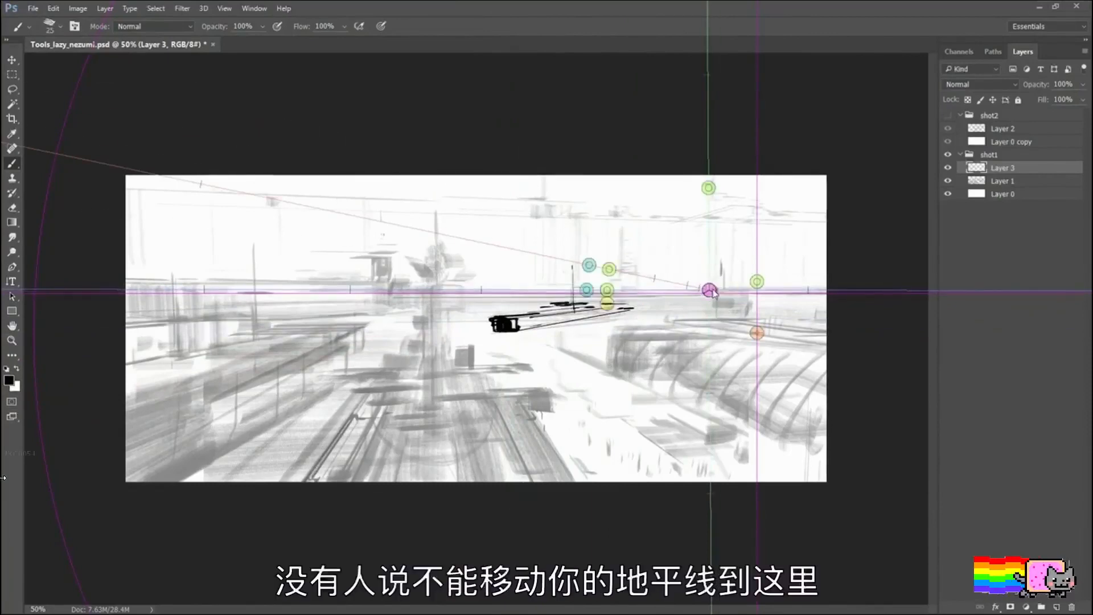
left_click_drag(710, 293, 730, 253)
key("Escape")
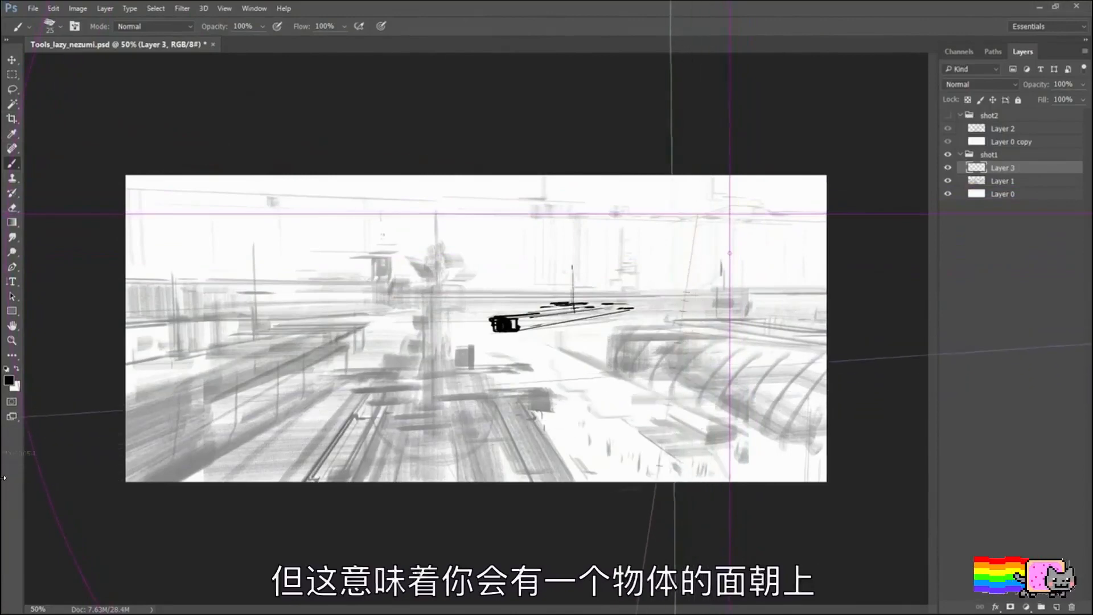
Step: Try drawing a large box with an upward arrow in the lower-right foreground, hide the ruler, and undo the strokes
mouse_move(670, 375)
left_mouse_down()
mouse_move(659, 481)
mouse_move(740, 373)
mouse_move(741, 481)
left_mouse_up()
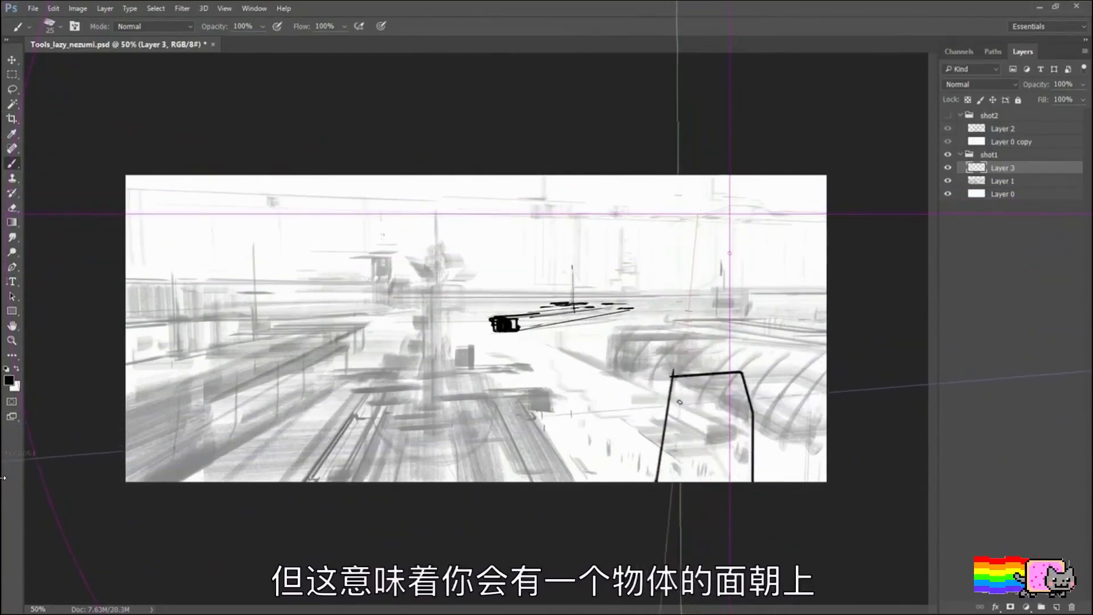
left_click_drag(676, 449, 691, 328)
key("F3")
key("F2")
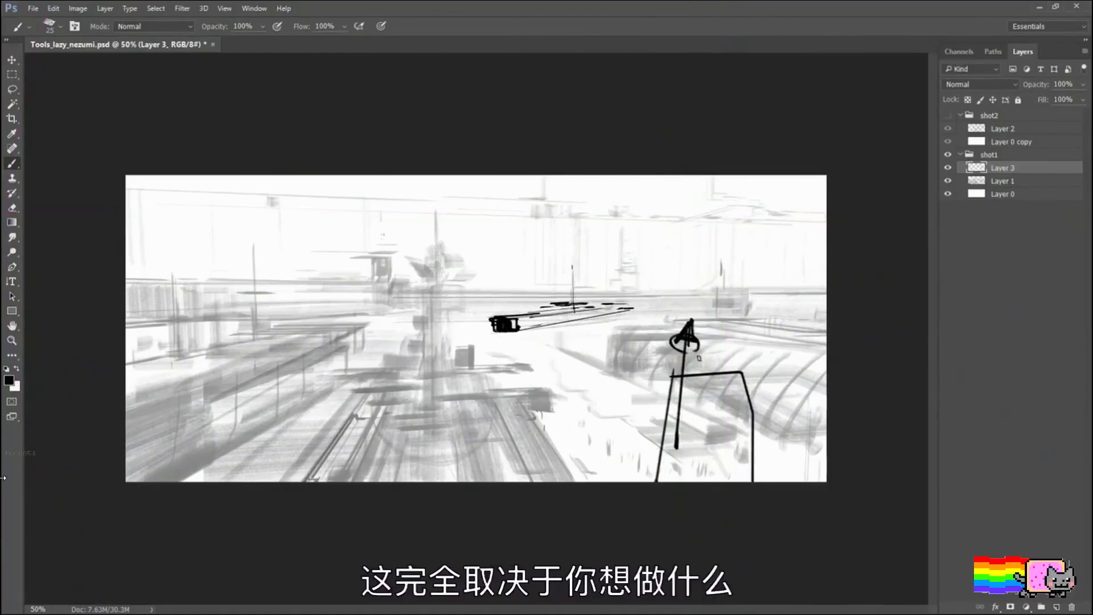
key("ctrl+z")
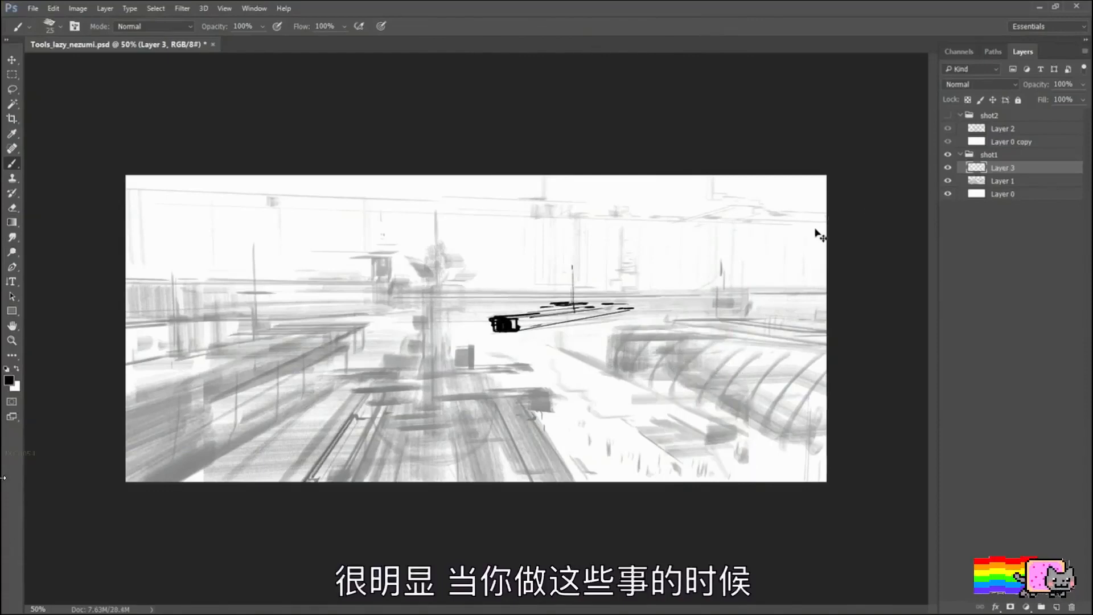
Step: Show the perspective ruler again, reposition its handles, and lower its horizon back onto the sketch's horizon line
key("ctrl+grave")
left_click_drag(683, 321, 704, 246)
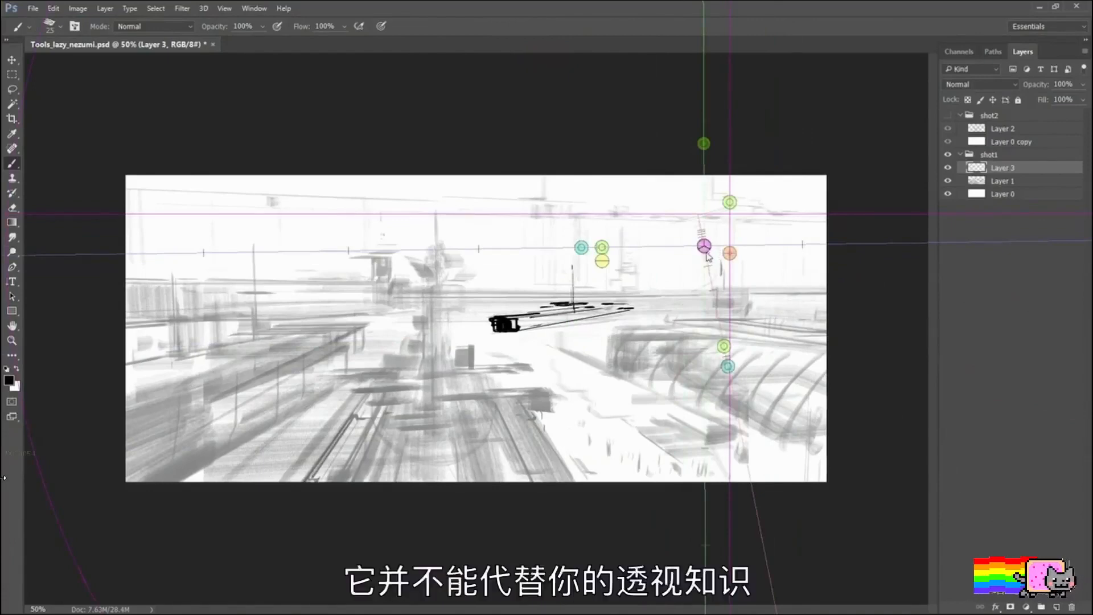
left_click_drag(706, 247, 714, 271)
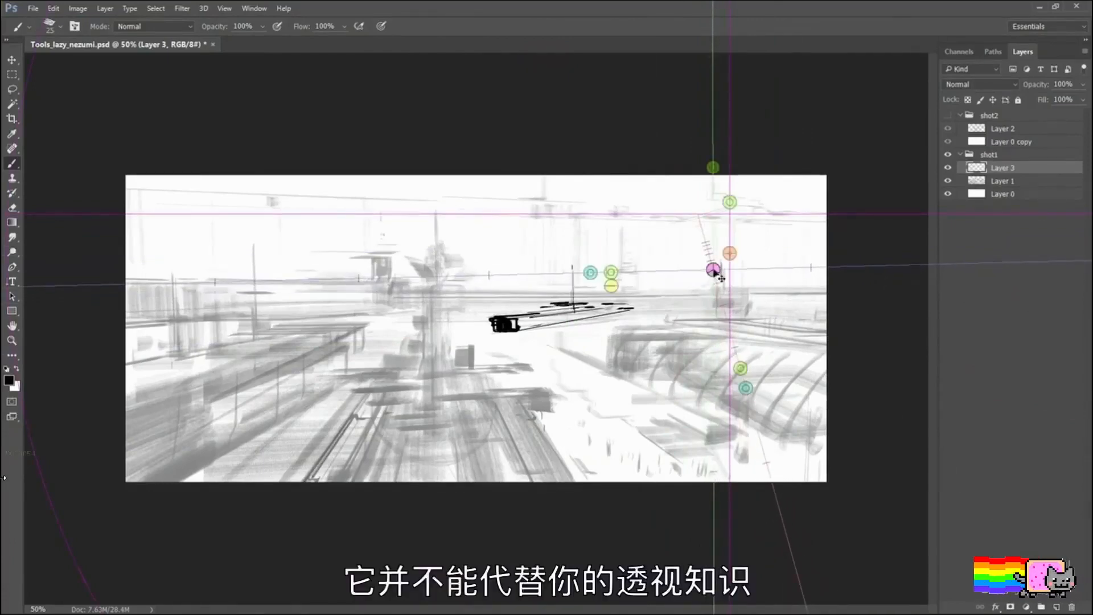
key("ctrl+grave")
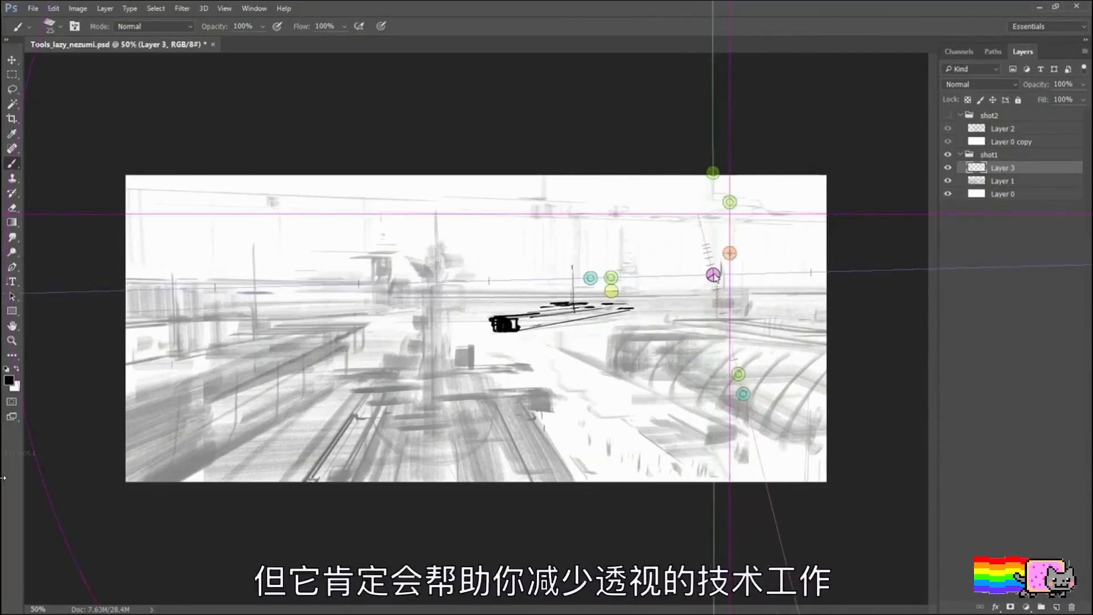
left_click_drag(736, 255, 733, 330)
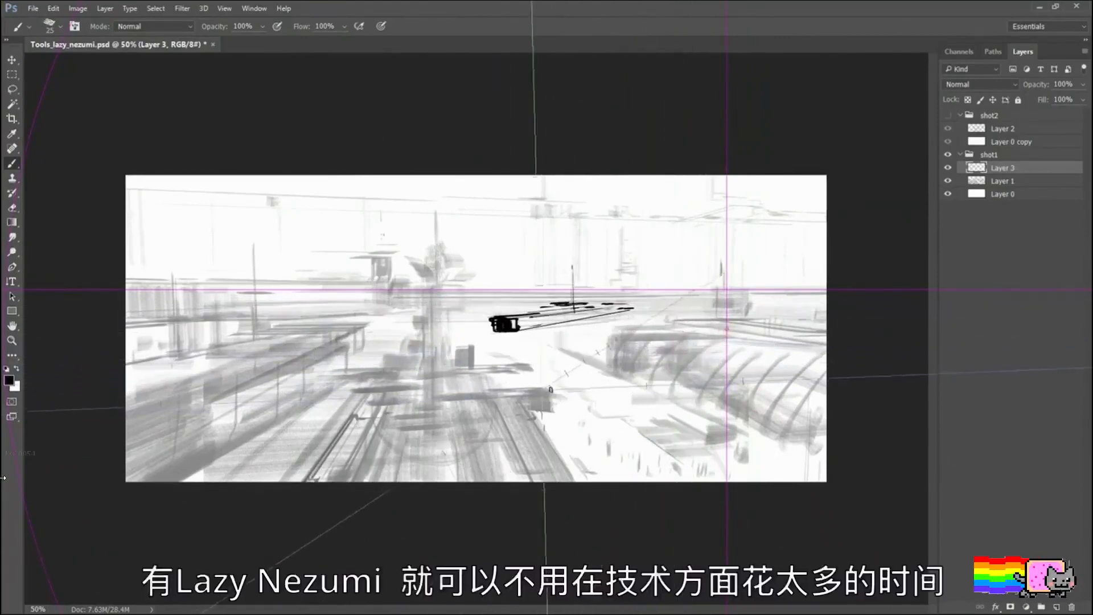
Step: Try receding lines over the lower-right area and sketch a narrow slanted bridge from the central deck to the right-hand ship
mouse_move(605, 362)
left_mouse_down()
mouse_move(529, 426)
mouse_move(538, 447)
left_mouse_up()
left_click_drag(660, 374, 617, 481)
left_click_drag(679, 405, 673, 461)
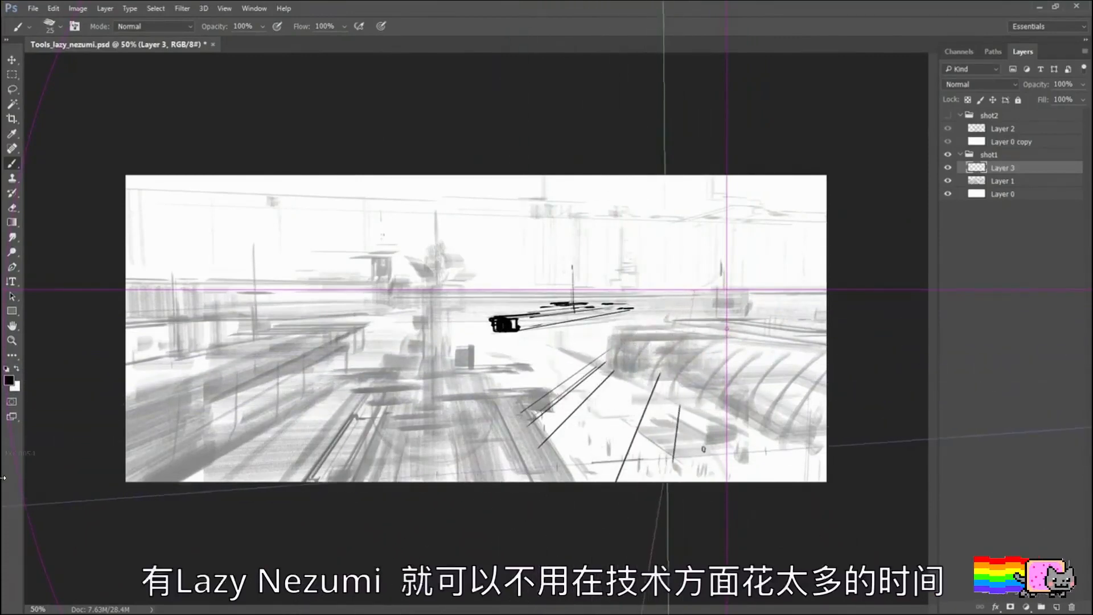
left_click_drag(661, 369, 825, 363)
mouse_move(655, 436)
left_mouse_down()
mouse_move(822, 411)
mouse_move(828, 420)
mouse_move(482, 439)
left_mouse_up()
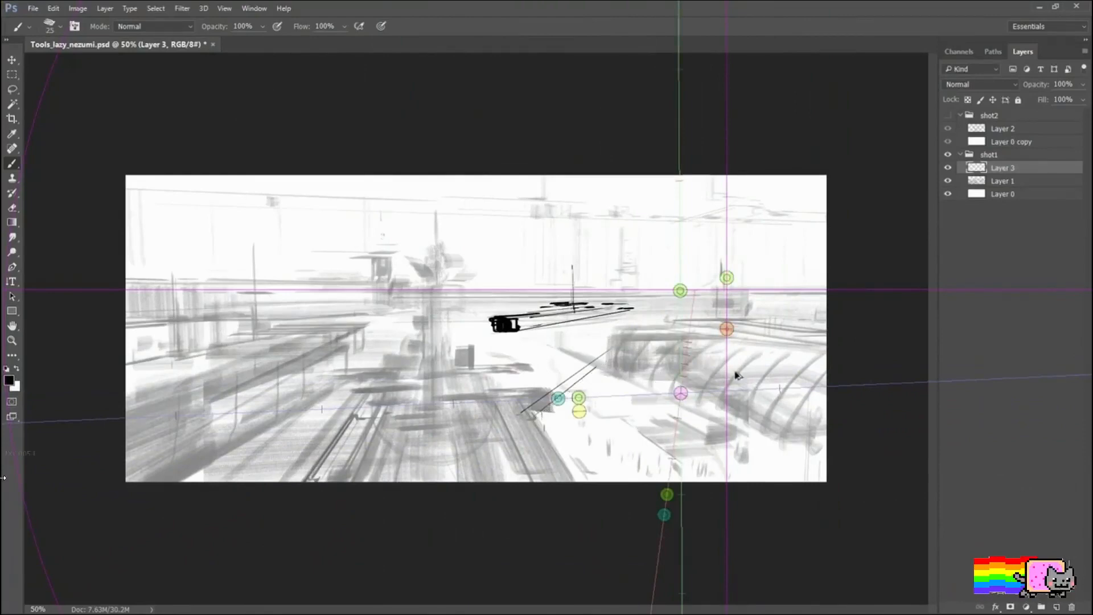
mouse_move(522, 409)
left_mouse_down()
mouse_move(629, 347)
mouse_move(609, 346)
left_mouse_up()
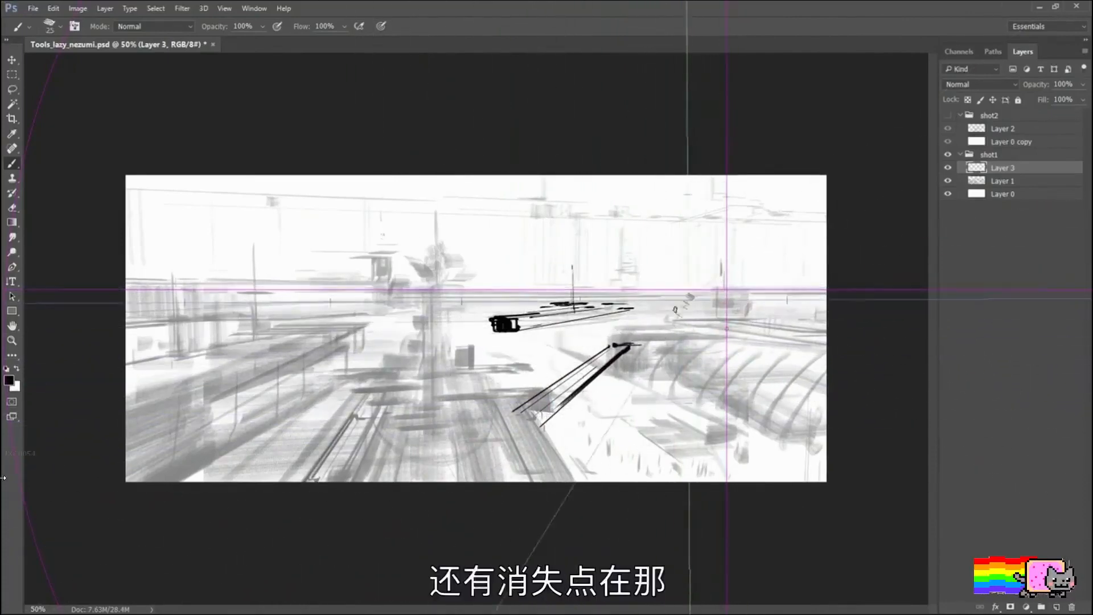
Step: Move the vanishing point over the left-hand ship and sketch a ladder-like bridge with crossbars between it and the central deck
key("ctrl+alt")
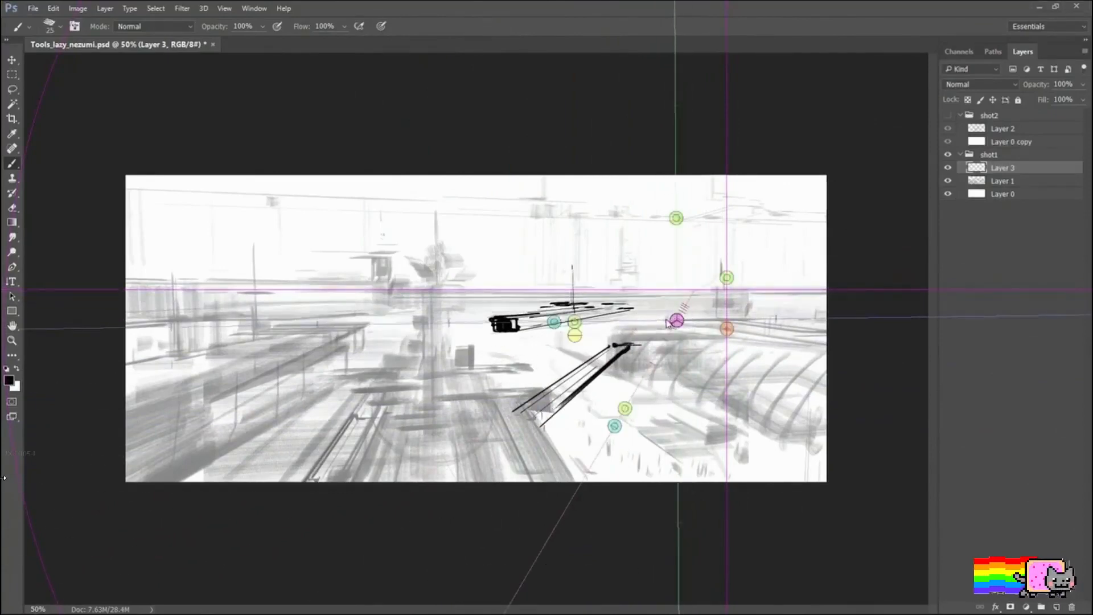
left_click_drag(719, 322, 320, 330)
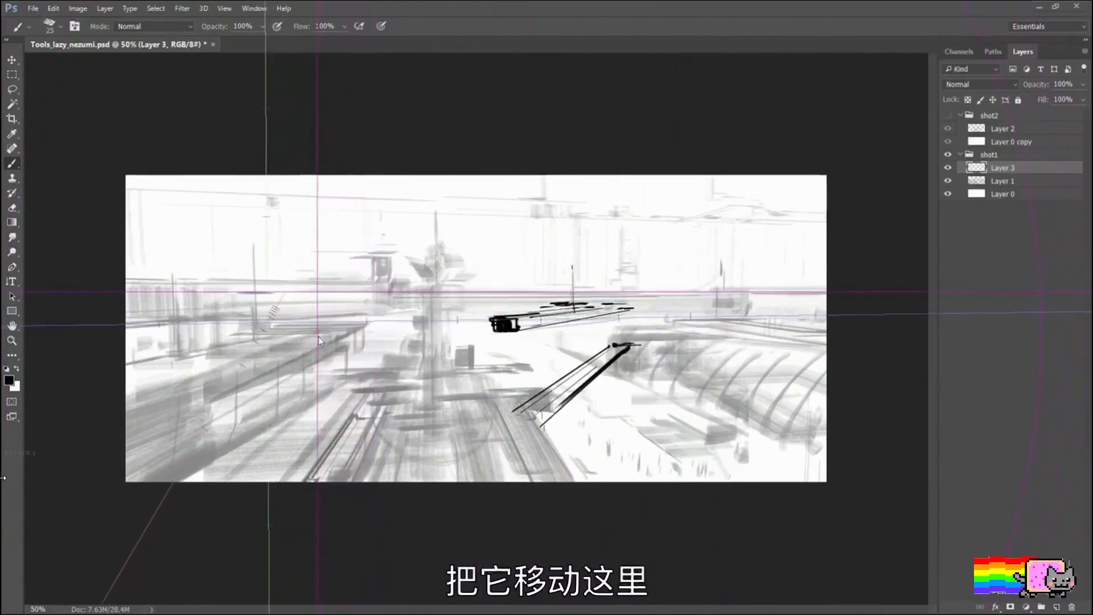
left_click_drag(297, 366, 308, 439)
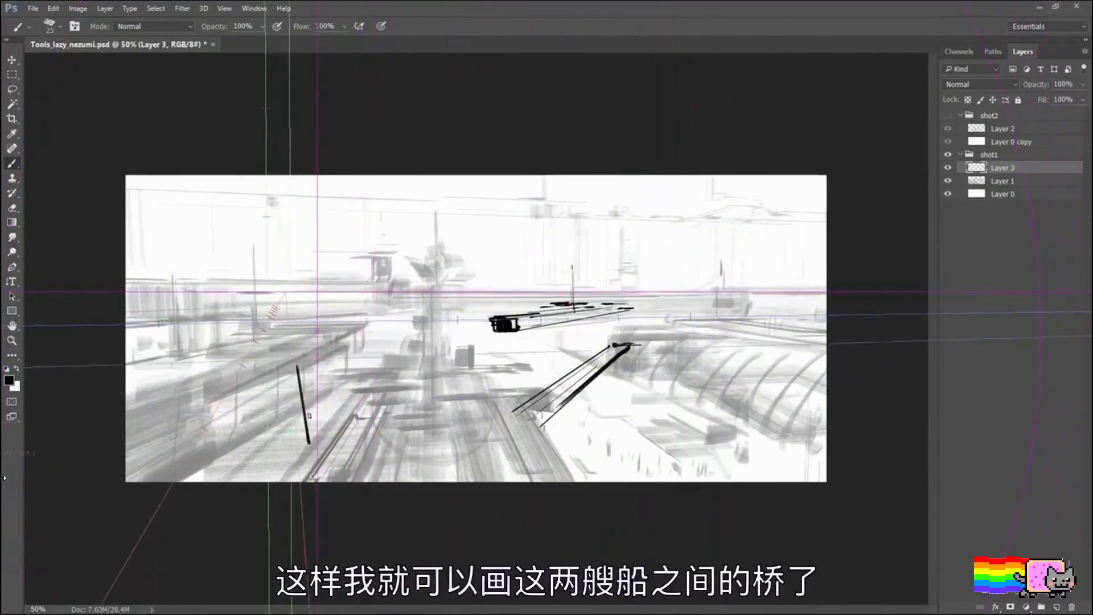
mouse_move(291, 360)
left_mouse_down()
mouse_move(298, 459)
mouse_move(356, 458)
left_mouse_up()
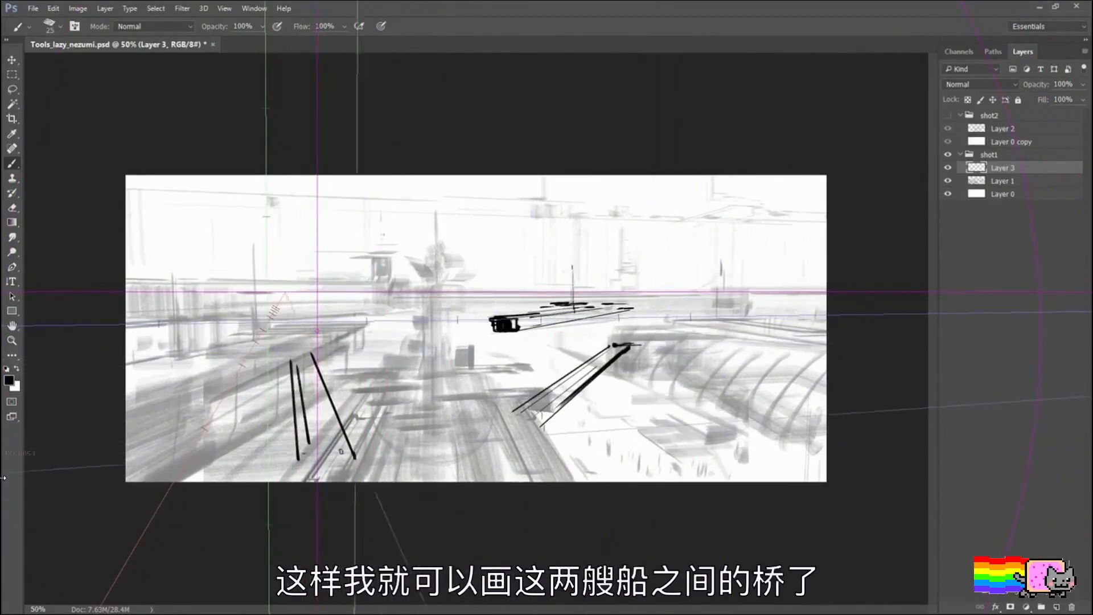
left_click_drag(300, 450, 353, 447)
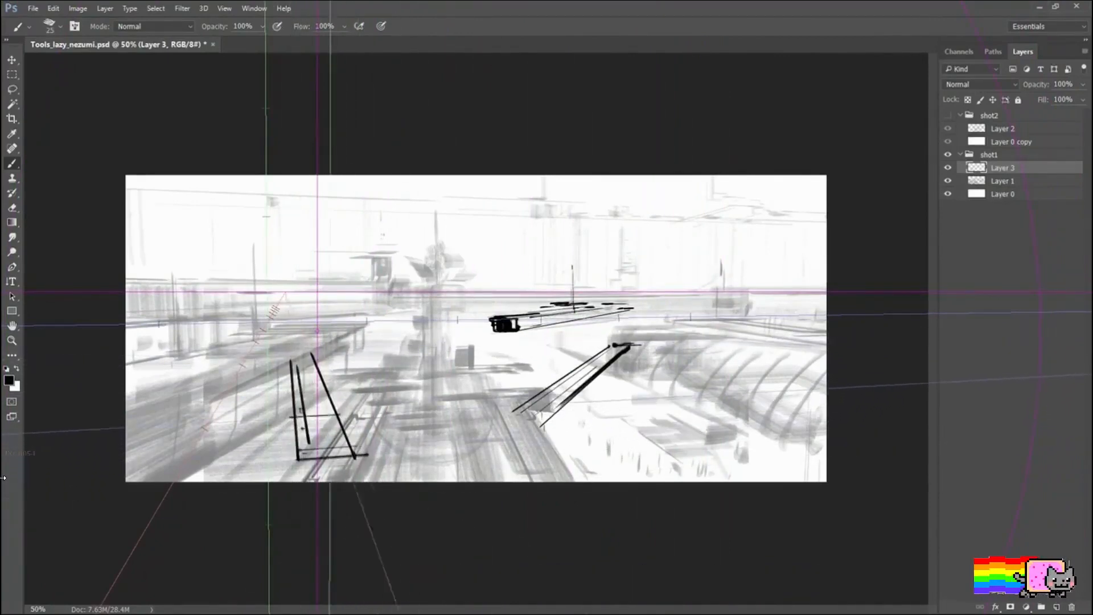
mouse_move(288, 402)
left_mouse_down()
mouse_move(336, 392)
mouse_move(322, 384)
mouse_move(330, 375)
mouse_move(287, 354)
mouse_move(315, 352)
mouse_move(282, 352)
mouse_move(320, 349)
left_mouse_up()
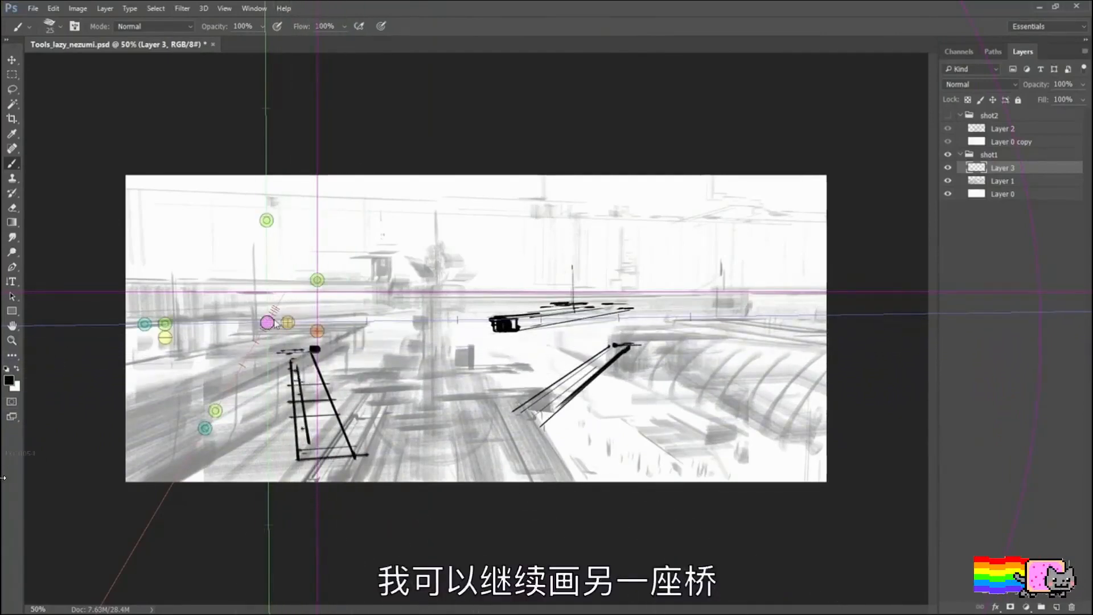
Step: Shift the vanishing point to the far left of the image and sketch a short second bridge beyond the ladder-like one
left_click_drag(316, 337, 166, 334)
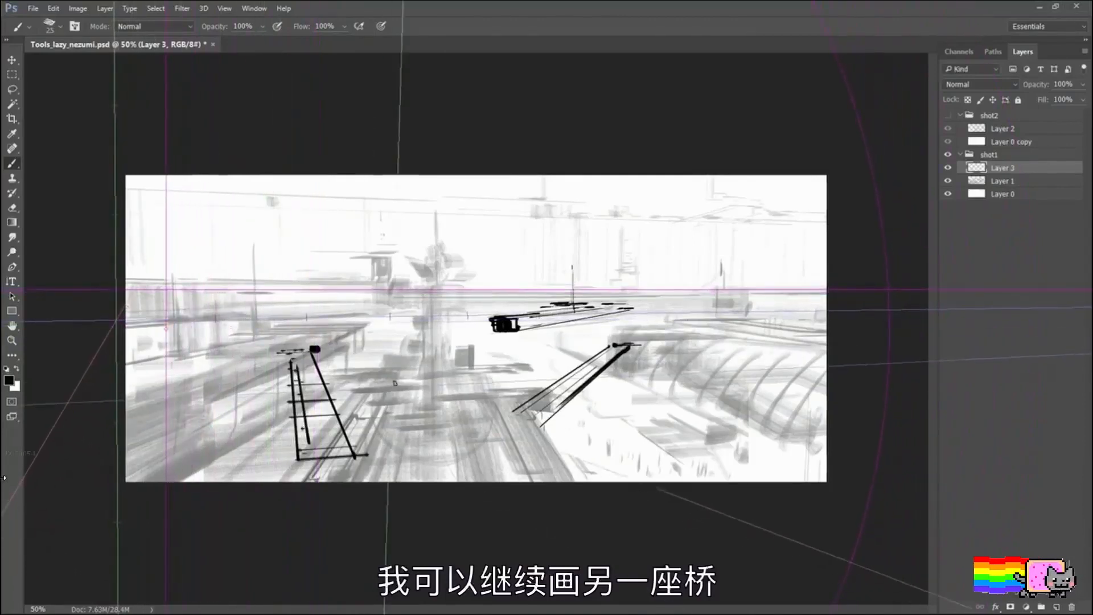
mouse_move(335, 344)
left_mouse_down()
mouse_move(386, 370)
mouse_move(343, 338)
mouse_move(407, 355)
mouse_move(365, 348)
left_mouse_up()
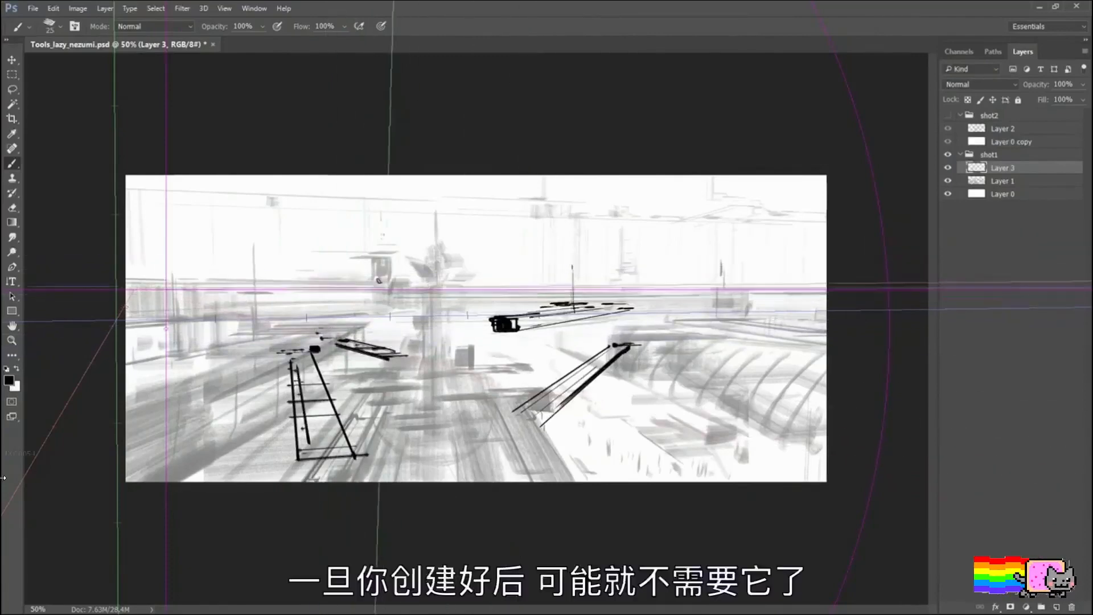
Step: Trace dark strokes along the horizon line across the scene, from the left-hand ship to the right edge of the image
left_click_drag(376, 292, 202, 292)
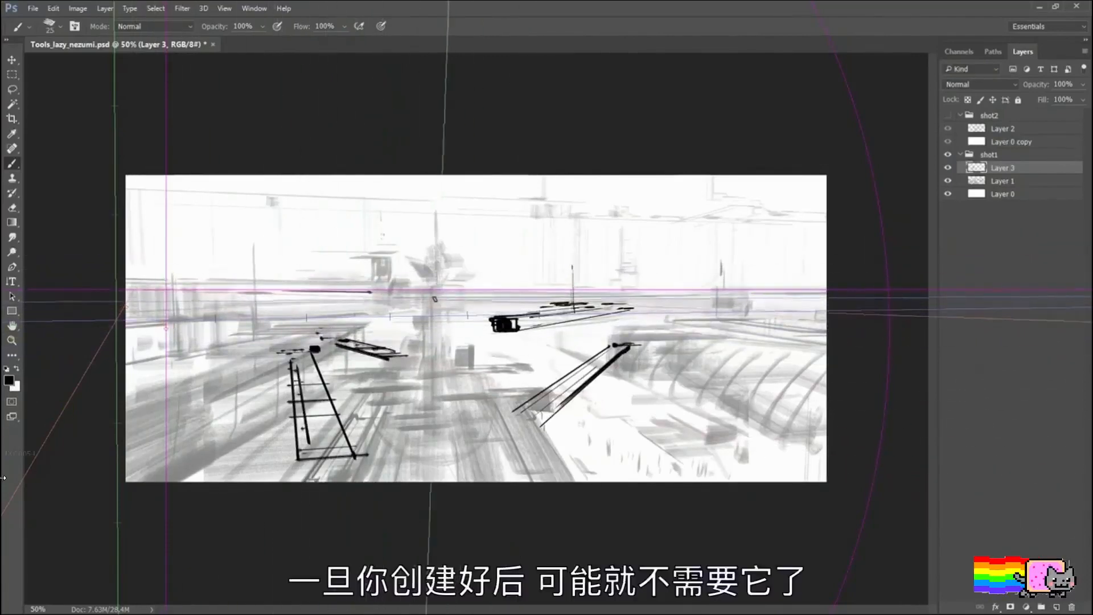
left_click_drag(450, 295, 574, 293)
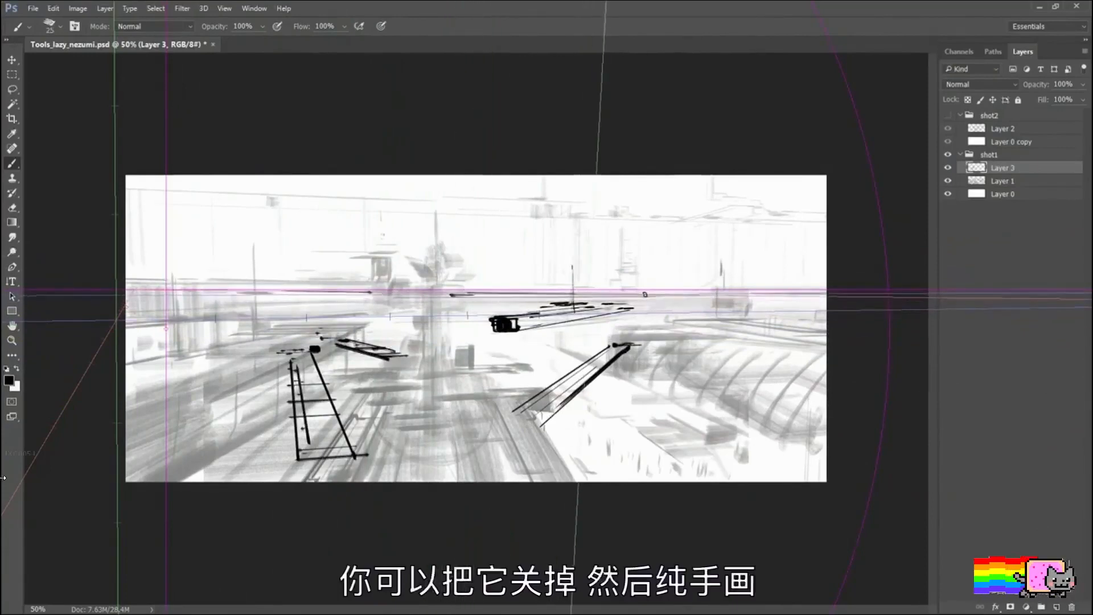
left_click_drag(645, 294, 825, 293)
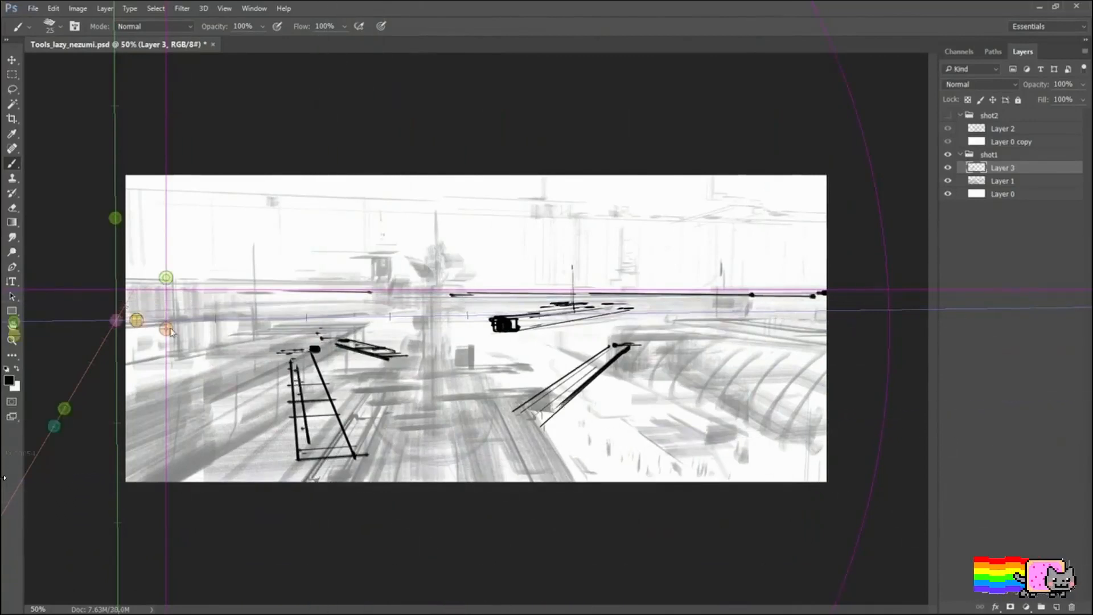
Step: Return the vanishing point to the middle of the scene and draw the central deck's converging side edges
left_click_drag(441, 326, 429, 326)
left_click_drag(375, 378, 350, 482)
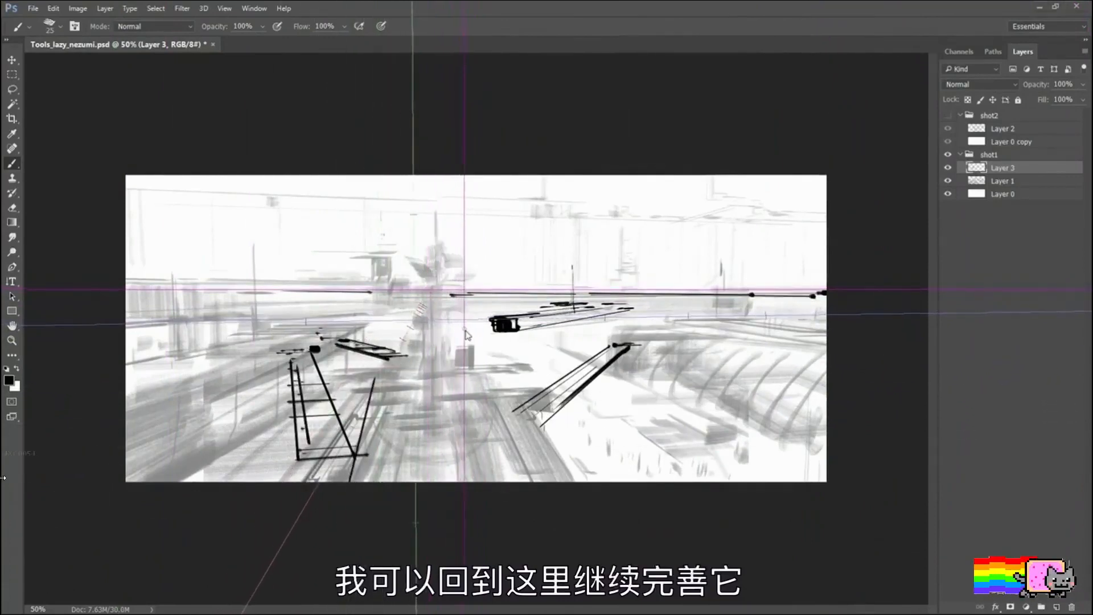
left_click_drag(344, 419, 301, 482)
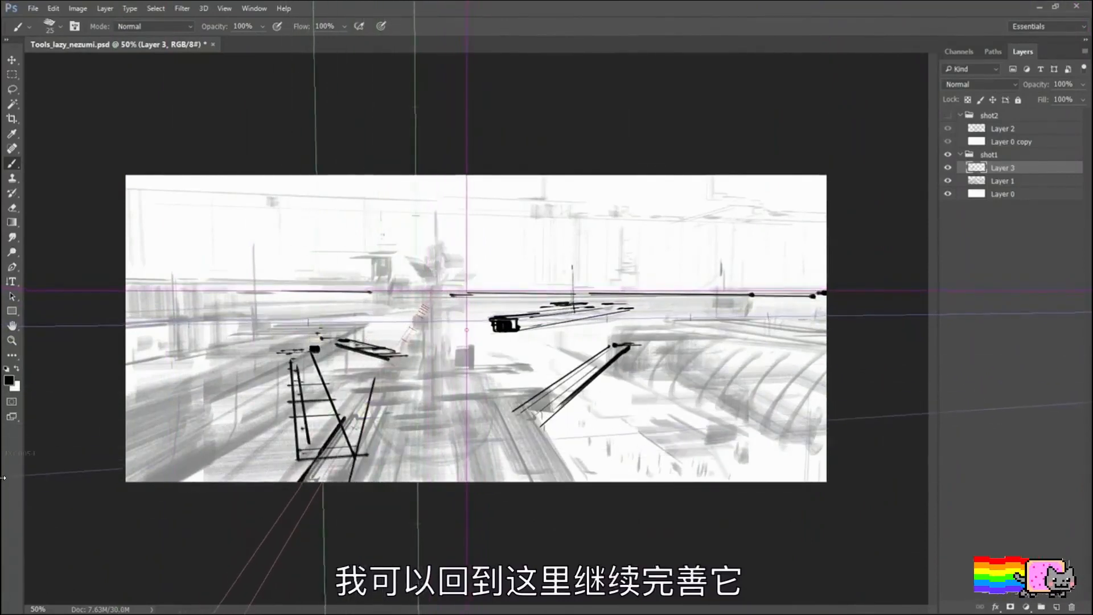
left_click_drag(344, 419, 382, 367)
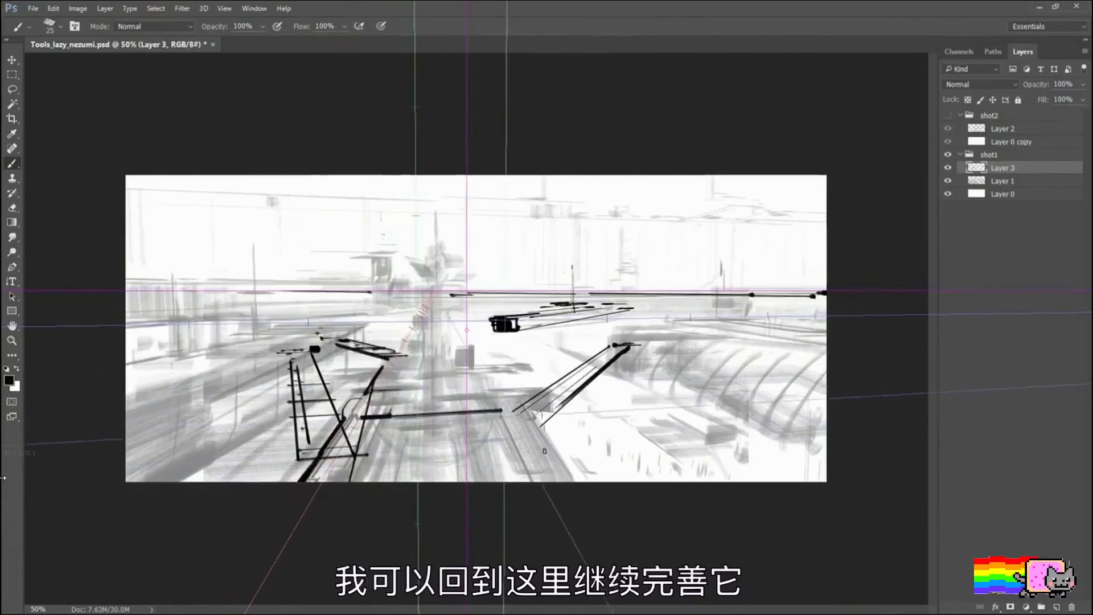
left_click_drag(502, 416, 582, 476)
Step: Define the far end of the deck and sketch the central tower with stacked platforms and a tall mast
mouse_move(534, 411)
left_mouse_down()
mouse_move(489, 368)
mouse_move(529, 365)
mouse_move(484, 371)
mouse_move(472, 348)
mouse_move(451, 347)
left_mouse_up()
left_click_drag(404, 348, 424, 322)
mouse_move(400, 329)
left_mouse_down()
mouse_move(416, 322)
mouse_move(404, 302)
left_mouse_up()
mouse_move(404, 302)
left_mouse_down()
mouse_move(457, 303)
mouse_move(452, 331)
mouse_move(444, 298)
mouse_move(472, 294)
left_mouse_up()
mouse_move(416, 279)
left_mouse_down()
mouse_move(449, 278)
mouse_move(411, 282)
left_mouse_up()
left_click_drag(433, 281, 457, 271)
left_click_drag(426, 190, 433, 367)
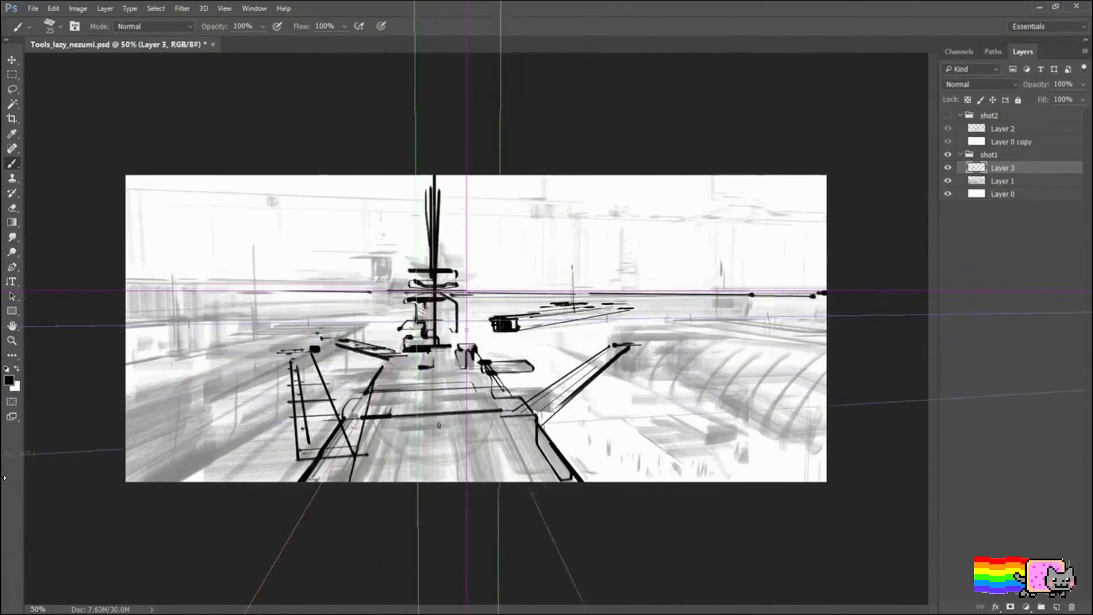
Step: Draw long cross lines over the foreground deck, linking the left-hand bridge to the deck's right edge
left_click_drag(329, 422, 512, 417)
mouse_move(329, 431)
left_mouse_down()
mouse_move(531, 428)
mouse_move(541, 441)
left_mouse_up()
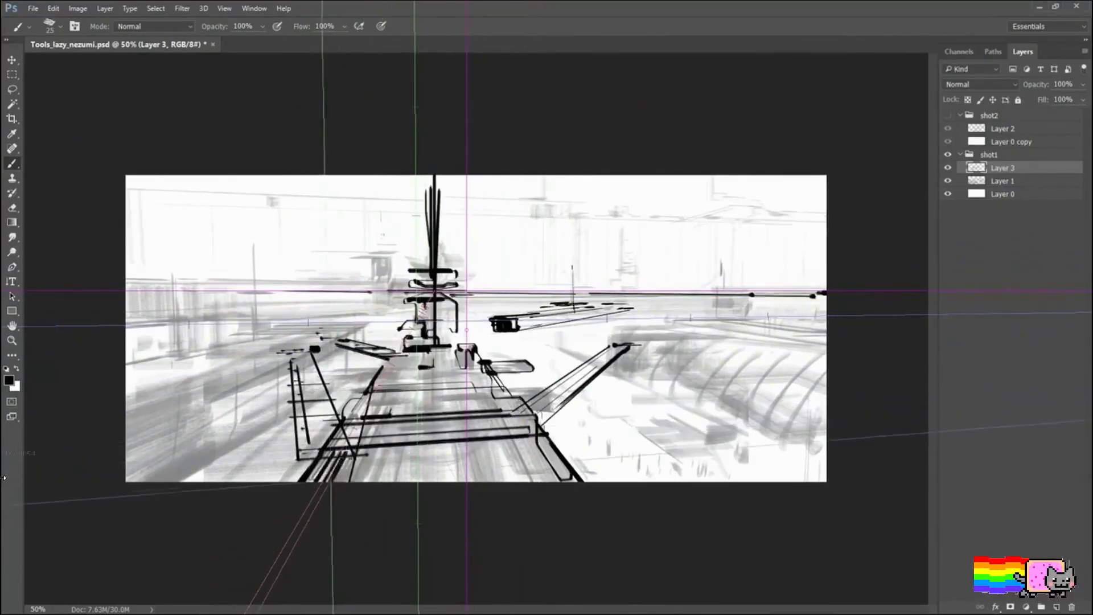
right_click(360, 439, "alt+shift")
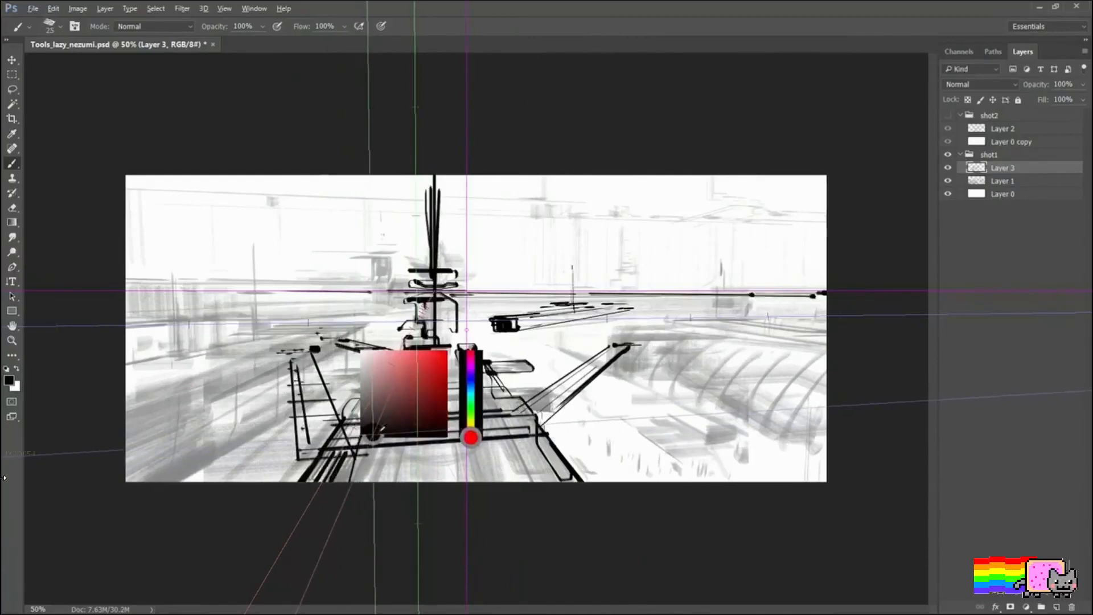
right_click(361, 434, "ctrl")
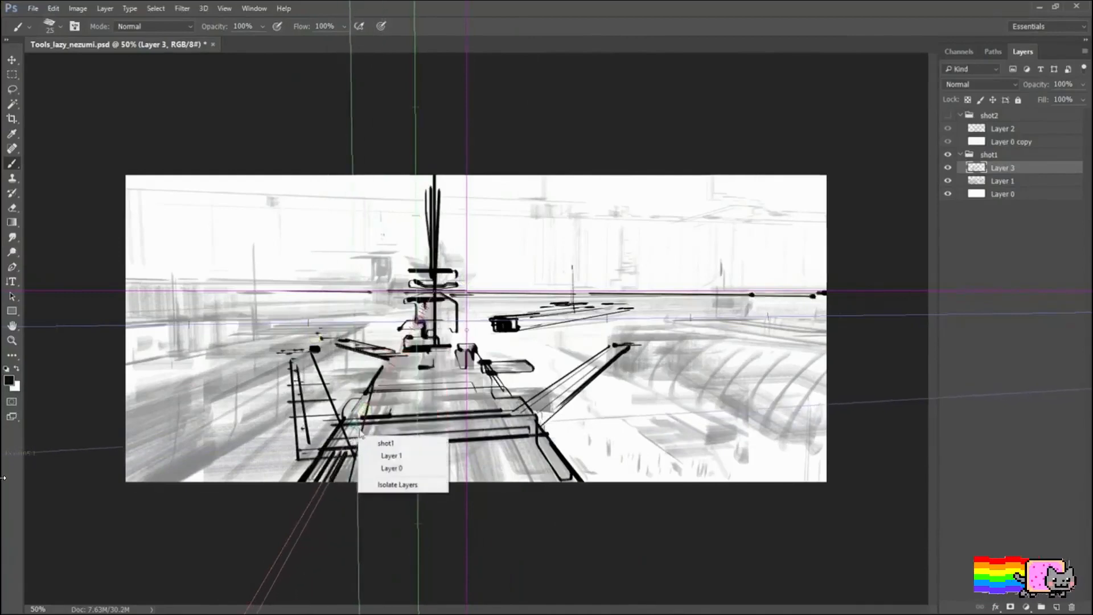
left_click(400, 405)
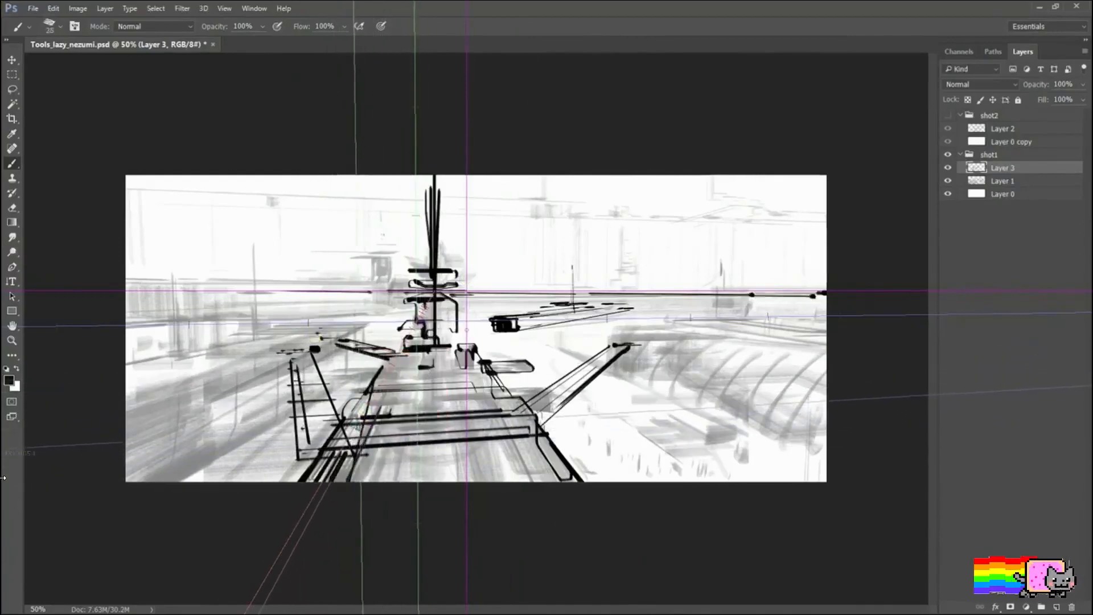
Step: Enlarge the brush to 70 and block in heavy dark shapes along the deck's left edge and between its foreground cross lines
key("bracketright")
key("bracketright")
key("bracketright")
key("bracketright")
key("bracketright")
key("bracketright")
key("bracketright")
left_click_drag(373, 423, 345, 489)
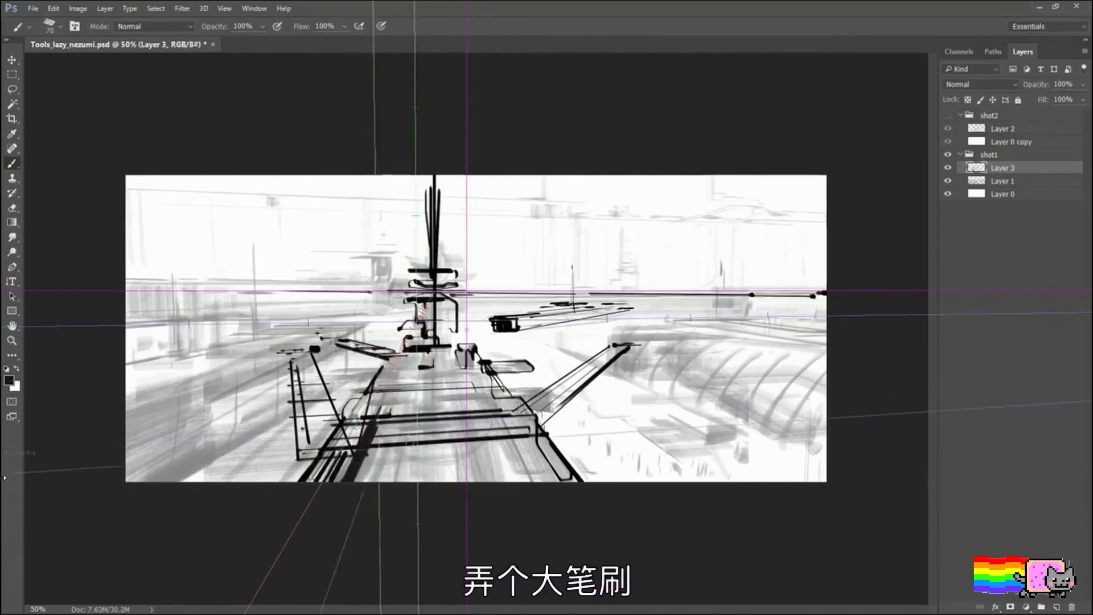
left_click_drag(378, 436, 485, 431)
left_click_drag(396, 420, 501, 413)
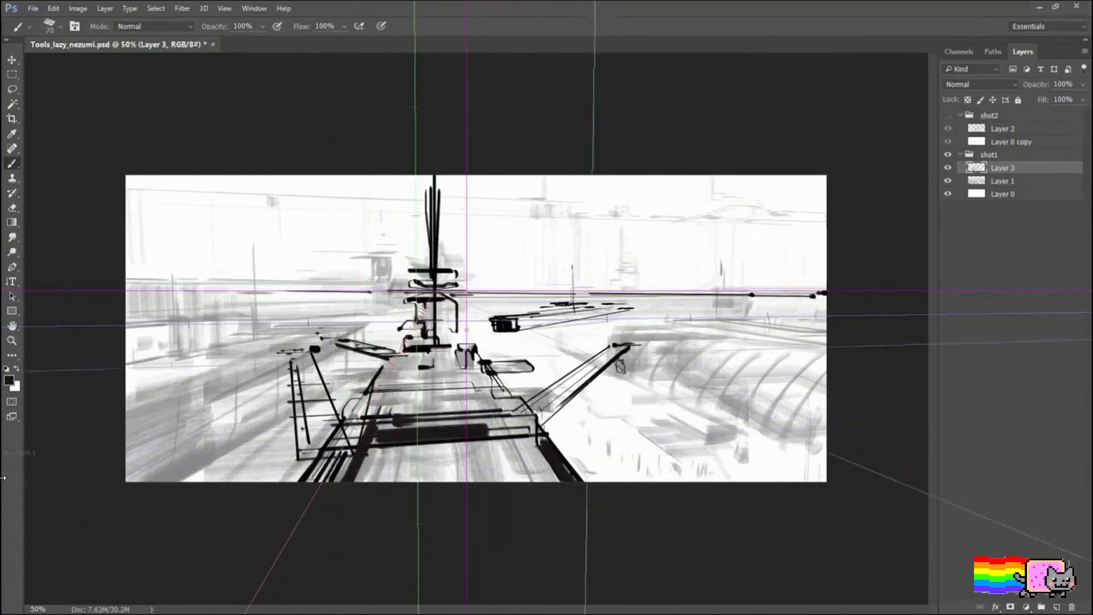
Step: Shift the vanishing point slightly right and draw the converging dark edges of the structures on the right side of the scene
key("ctrl")
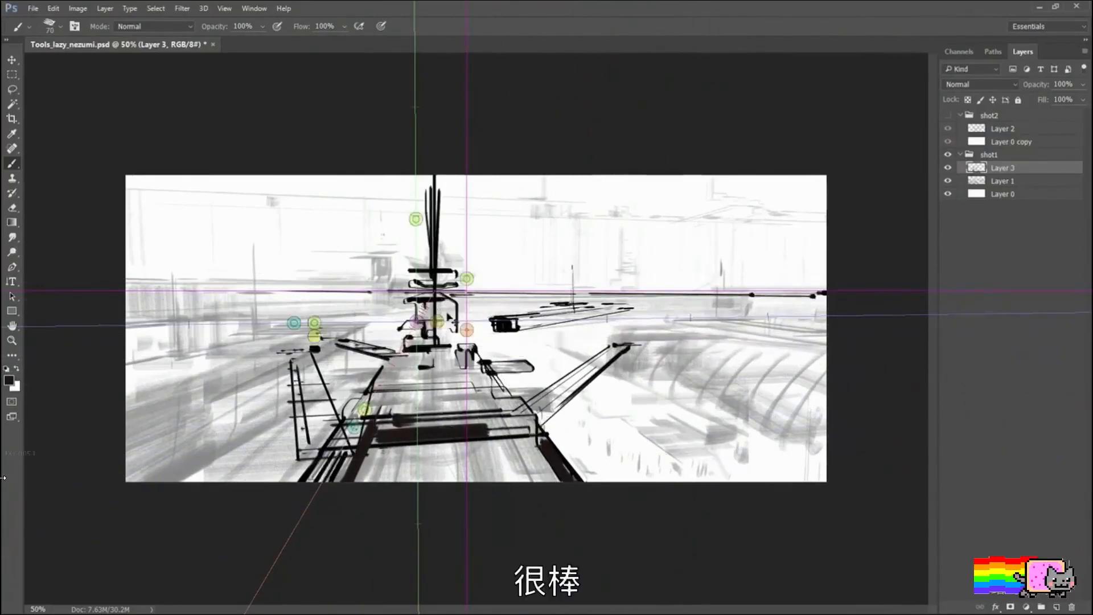
mouse_move(467, 330)
left_mouse_down()
mouse_move(555, 332)
mouse_move(523, 336)
left_mouse_up()
left_click_drag(605, 374, 754, 472)
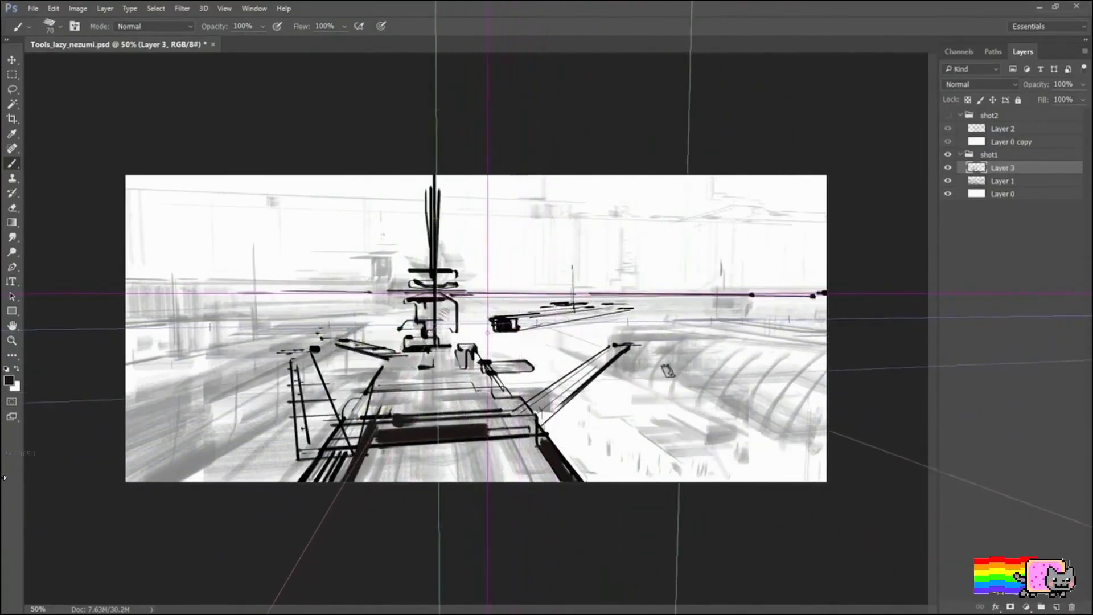
left_click_drag(614, 377, 823, 481)
left_click_drag(755, 432, 824, 467)
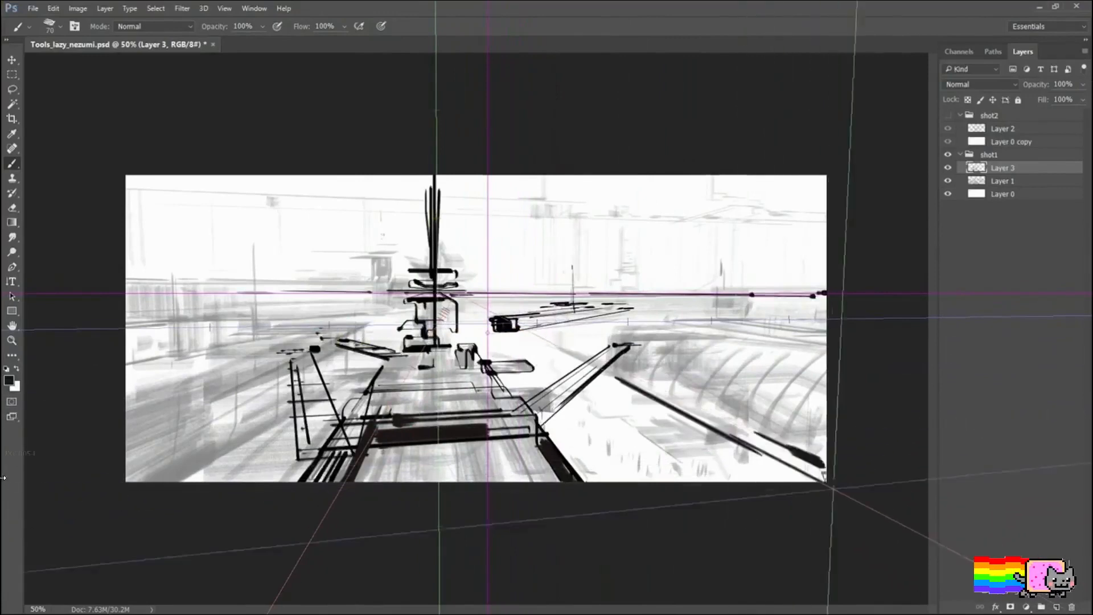
left_click_drag(649, 322, 819, 348)
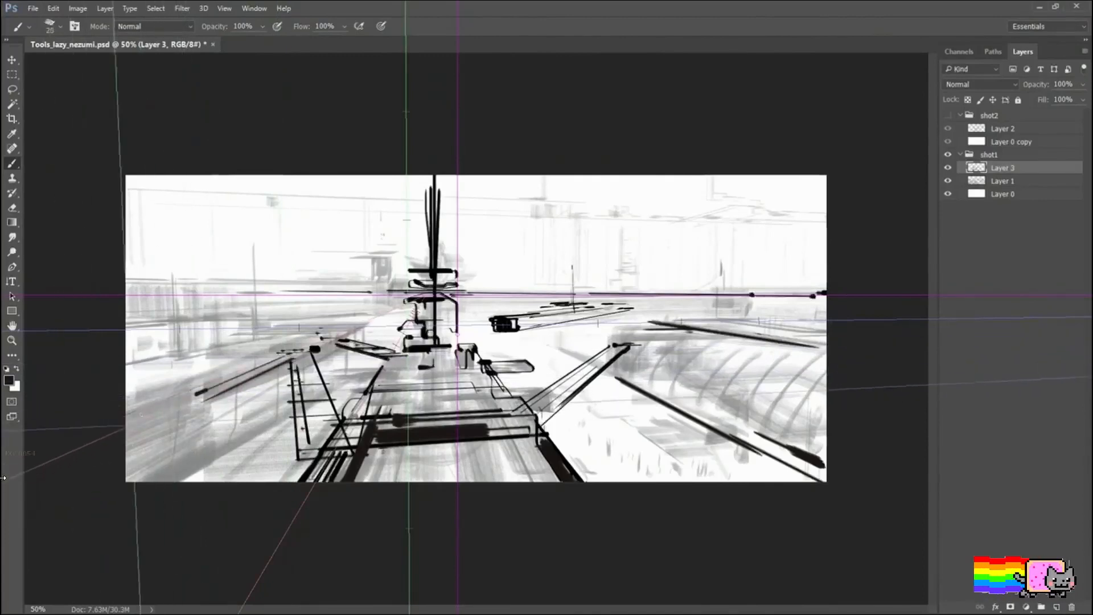
Step: Draw the converging edges of the left-hand platform and thicken them with a size 50 brush
left_click_drag(127, 465, 365, 321)
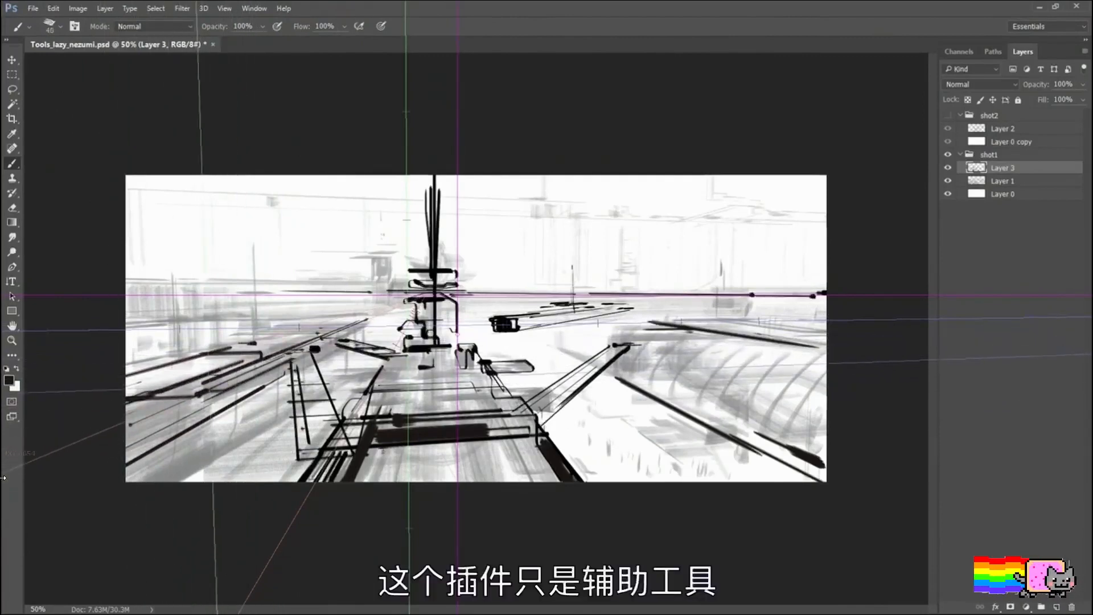
left_click_drag(268, 363, 166, 391)
key("bracketright")
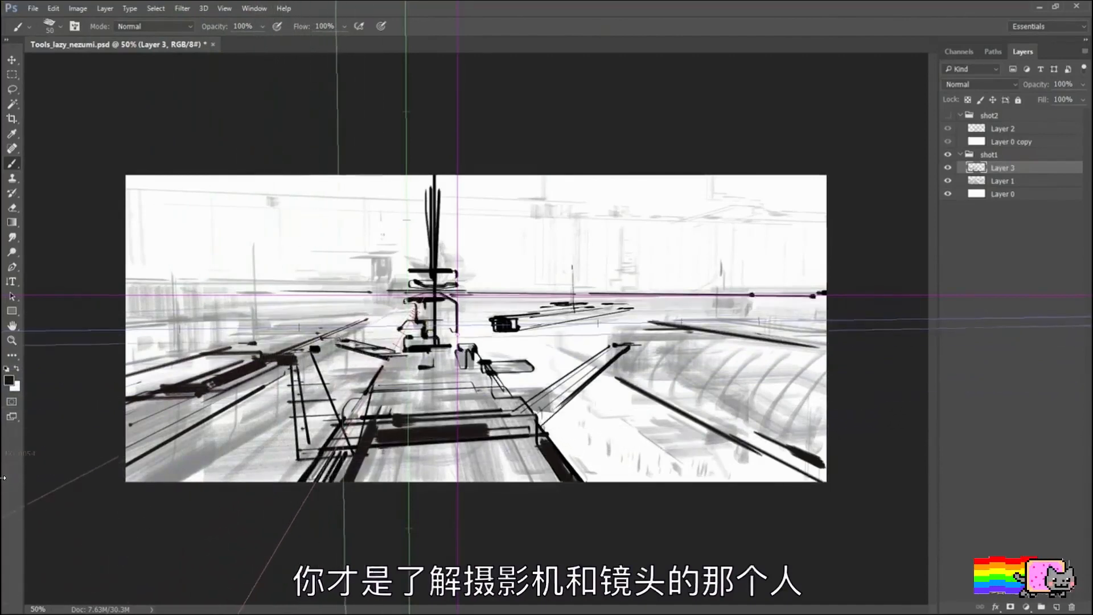
left_click_drag(320, 346, 366, 323)
Step: Reduce the brush to 25 in stages while adding perspective strokes above the left-hand platform, and undo the last stroke
key("[")
key("[")
left_click_drag(181, 349, 237, 340)
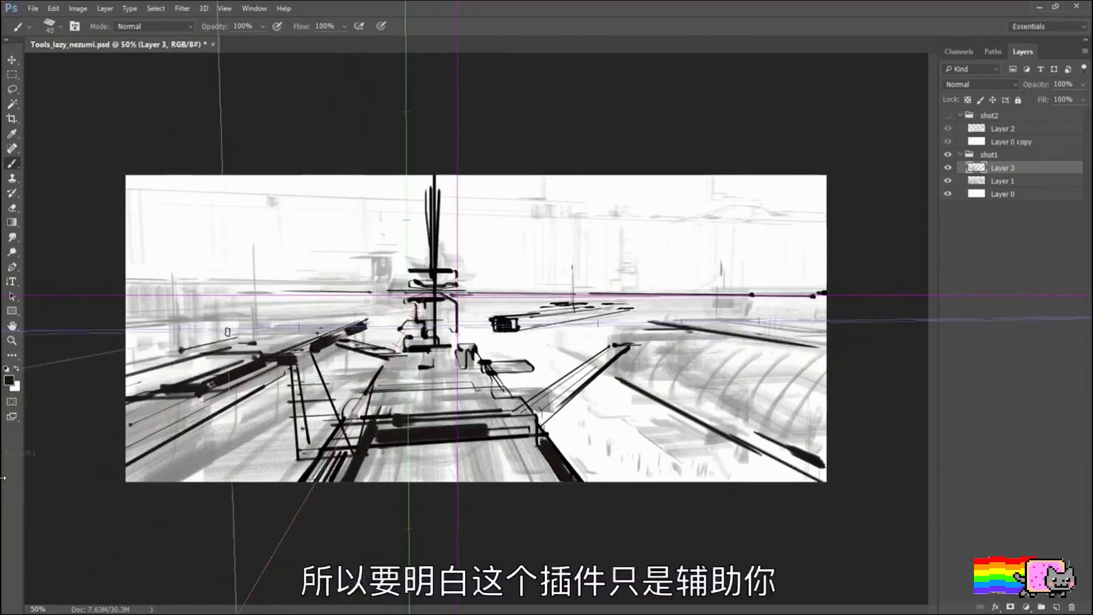
key("[")
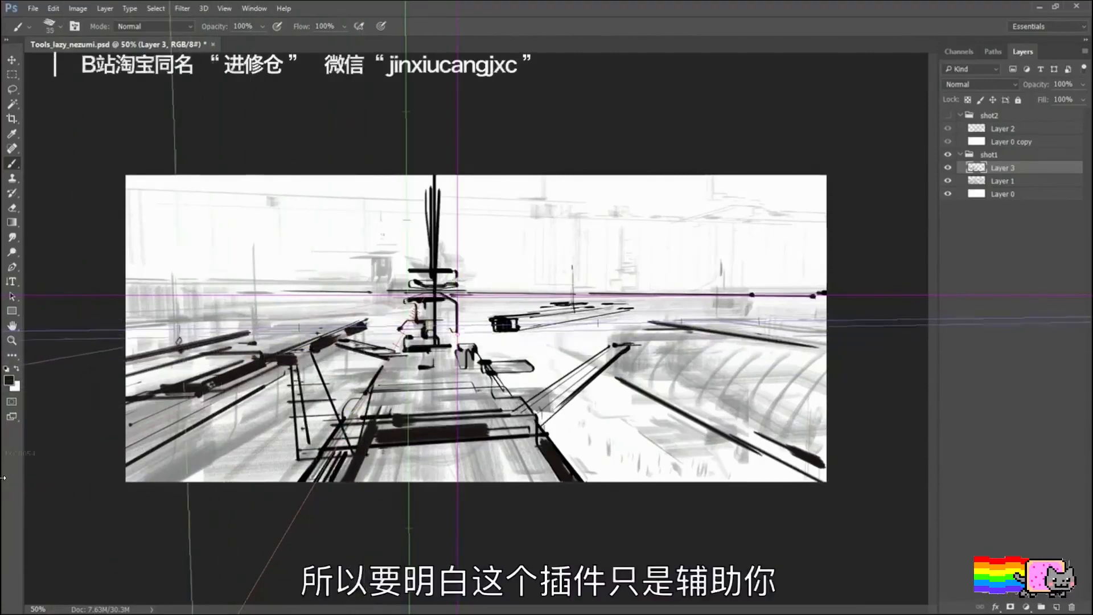
left_click_drag(89, 368, 256, 332)
key("[")
key("[")
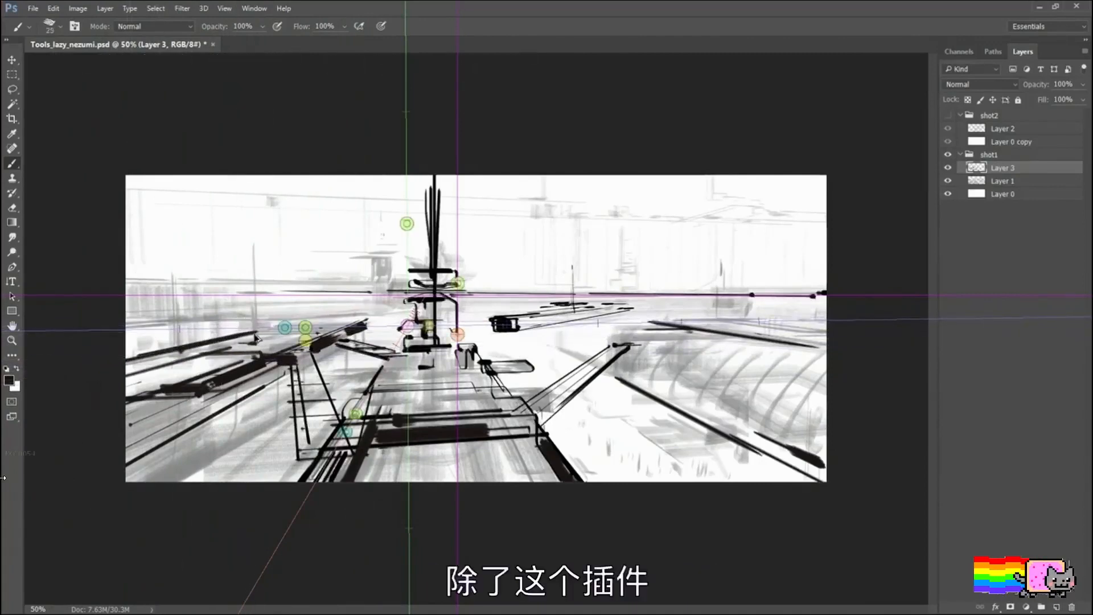
key("ctrl+z")
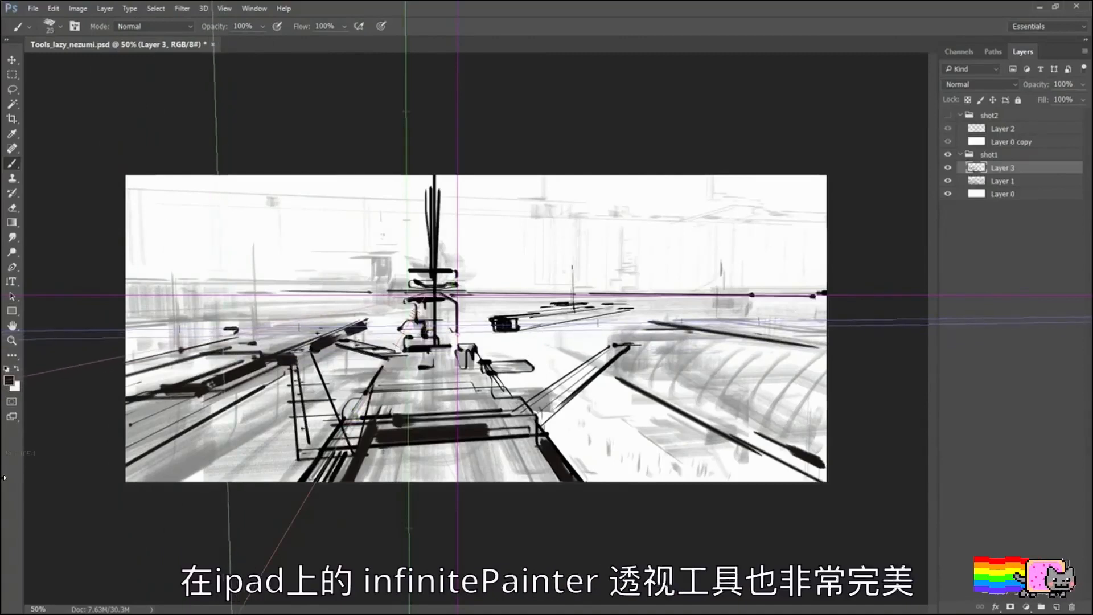
Step: Sketch thin, nearly horizontal strokes for the distant platforms on the left and add long lines along the horizon
mouse_move(150, 325)
left_mouse_down()
mouse_move(230, 326)
mouse_move(214, 330)
mouse_move(273, 316)
left_mouse_up()
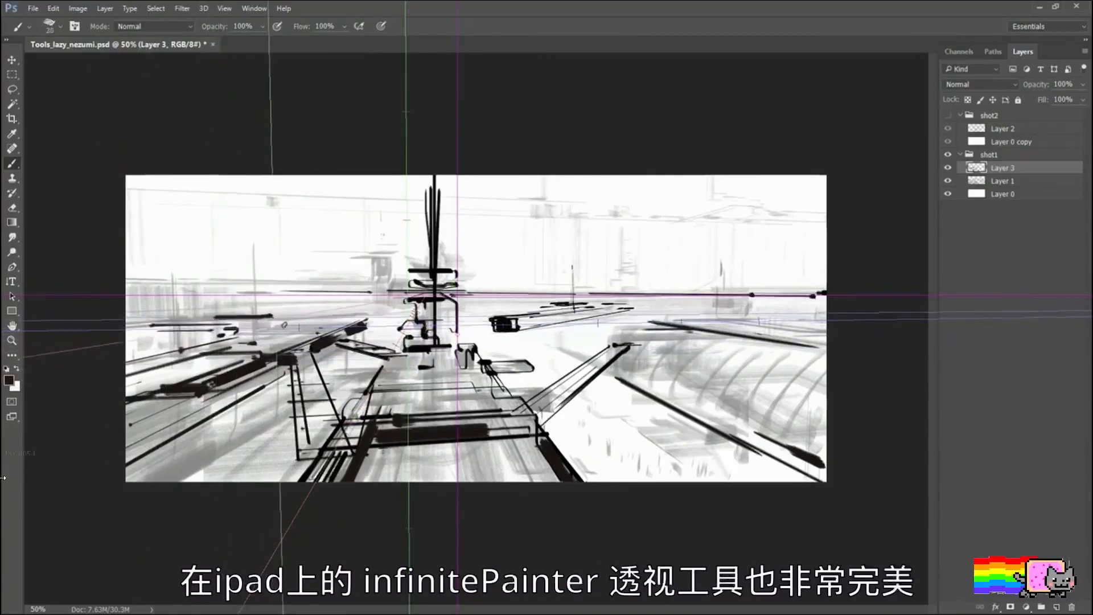
key("ctrl+z")
left_click_drag(155, 317, 369, 309)
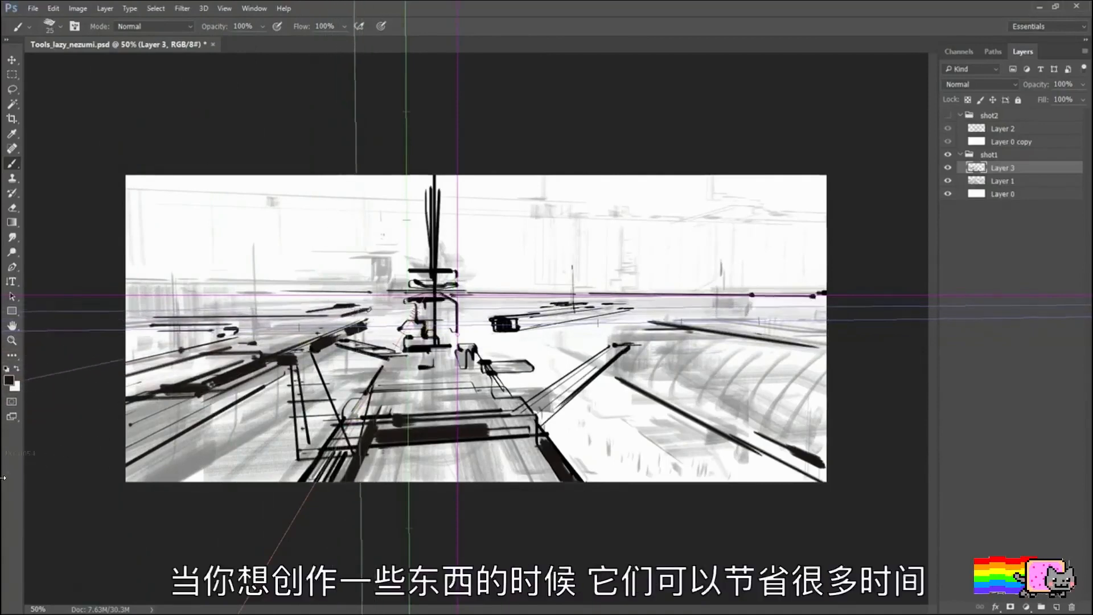
left_click_drag(544, 293, 752, 294)
left_click_drag(450, 302, 854, 302)
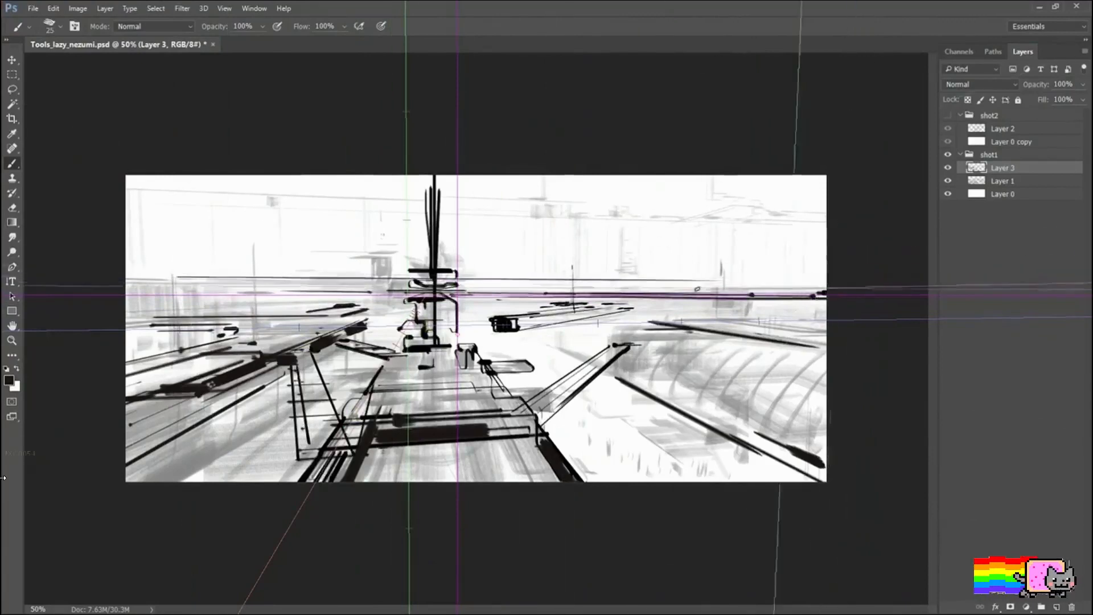
mouse_move(126, 279)
left_mouse_down()
mouse_move(401, 280)
mouse_move(156, 292)
left_mouse_up()
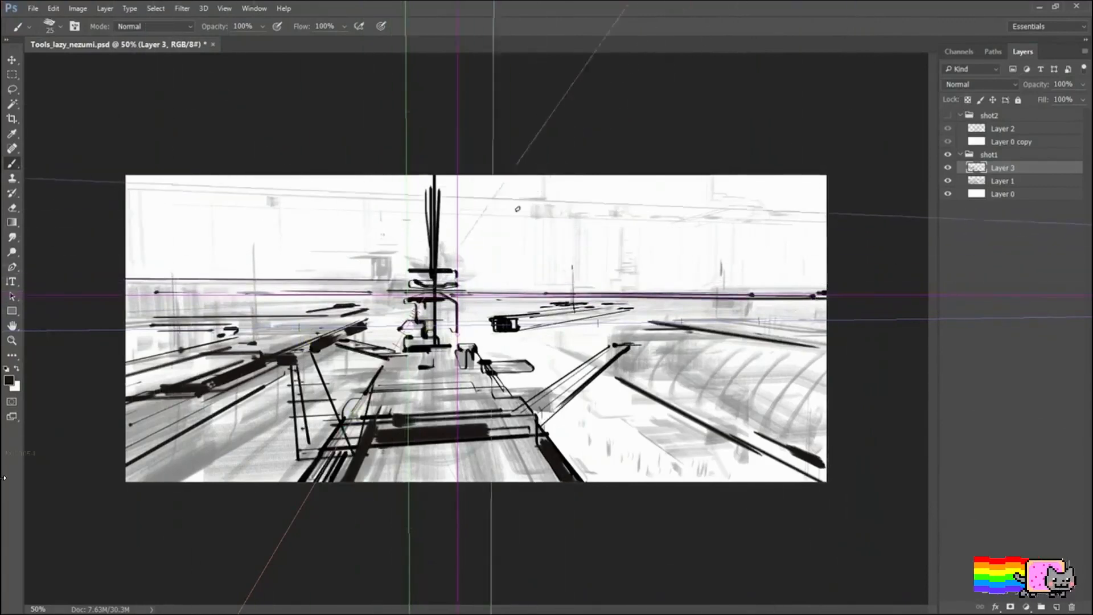
key("bracketright")
left_click_drag(754, 176, 643, 249)
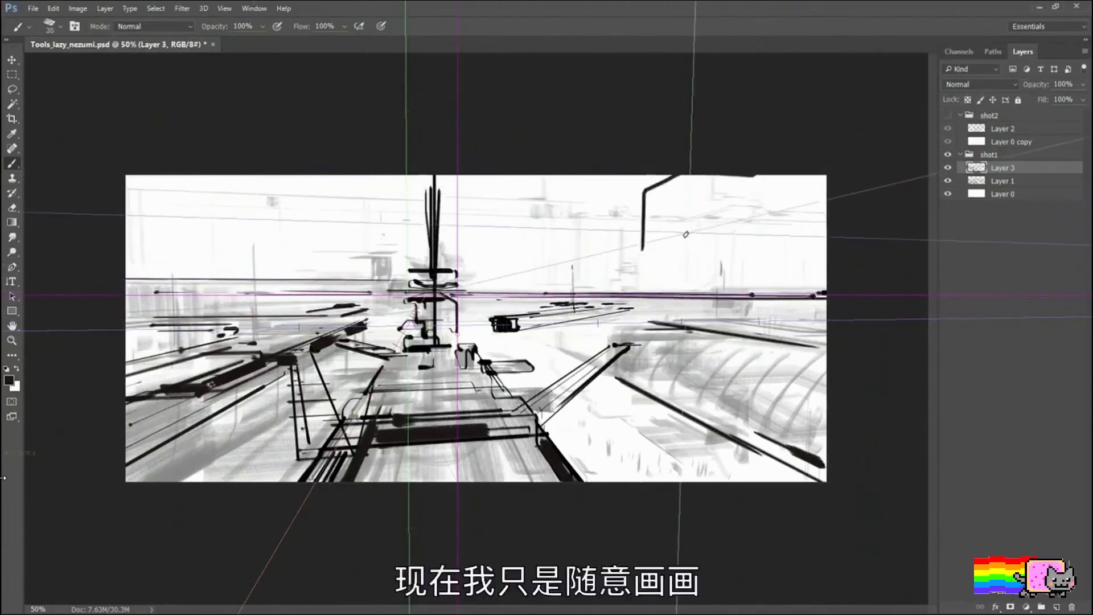
key("ctrl+z")
Step: Sketch overhead panels and beams in the upper right of the scene, running out to the image's top and right edges
mouse_move(690, 203)
left_mouse_down()
mouse_move(624, 215)
mouse_move(651, 236)
mouse_move(705, 219)
left_mouse_up()
mouse_move(632, 226)
left_mouse_down()
mouse_move(582, 226)
mouse_move(657, 236)
mouse_move(826, 203)
left_mouse_up()
left_click_drag(698, 219, 827, 183)
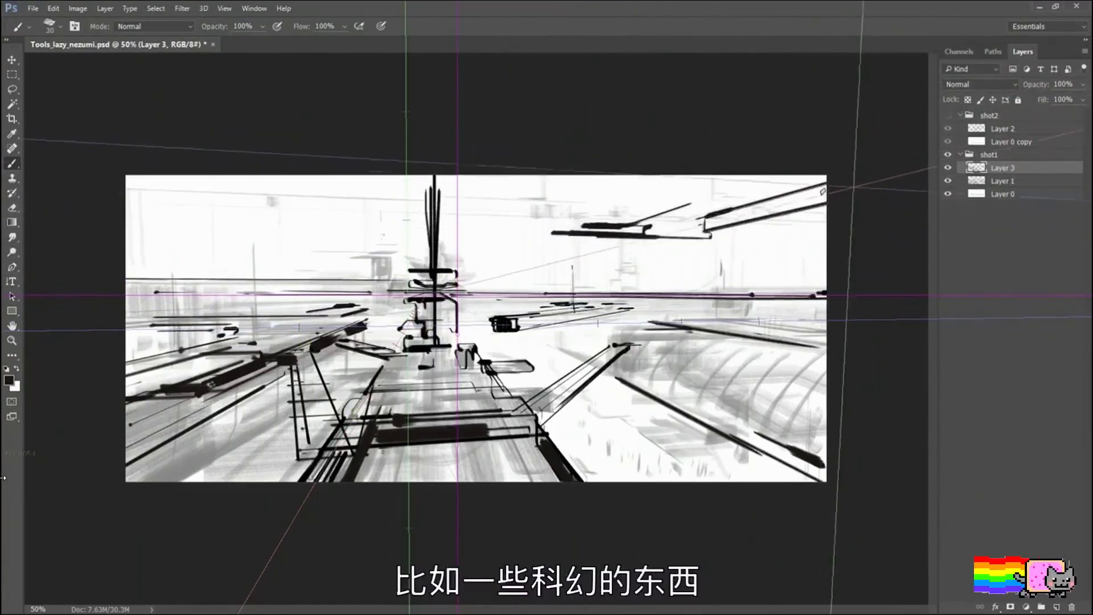
mouse_move(732, 210)
left_mouse_down()
mouse_move(706, 217)
mouse_move(797, 193)
left_mouse_up()
left_click_drag(629, 225, 772, 176)
left_click_drag(705, 215, 712, 179)
left_click_drag(720, 180, 743, 178)
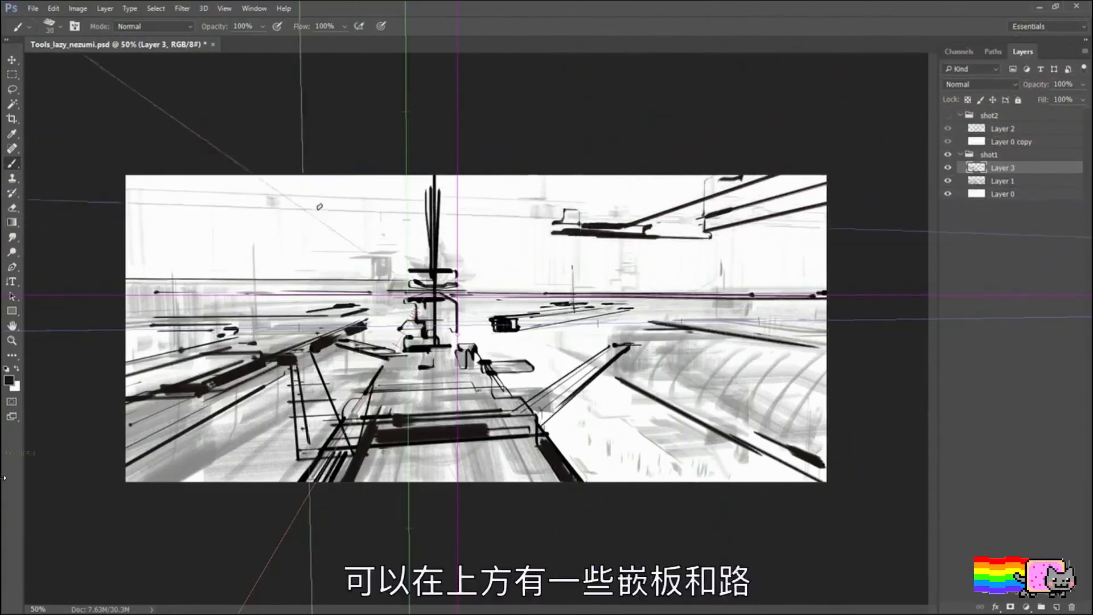
Step: Add upper-left overhead panels and, with the vanishing point moved well right of centre, link them to the right-hand beams with brackets and diagonals
mouse_move(258, 211)
left_mouse_down()
mouse_move(356, 214)
mouse_move(259, 200)
left_mouse_up()
left_click_drag(457, 335, 676, 332)
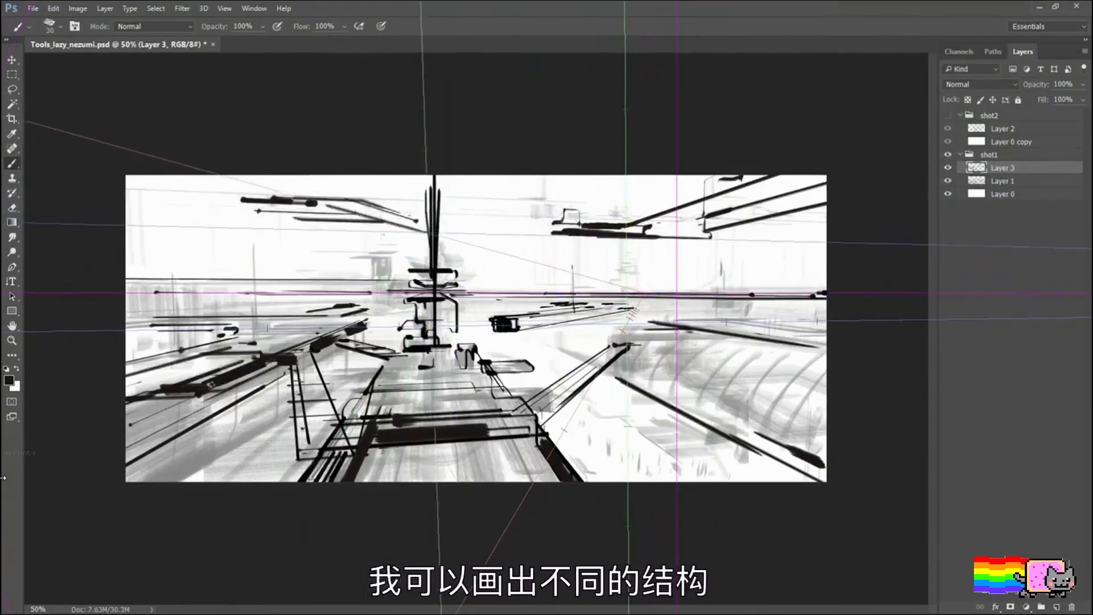
left_click_drag(422, 224, 503, 234)
left_click_drag(497, 234, 497, 215)
left_click_drag(497, 215, 506, 213)
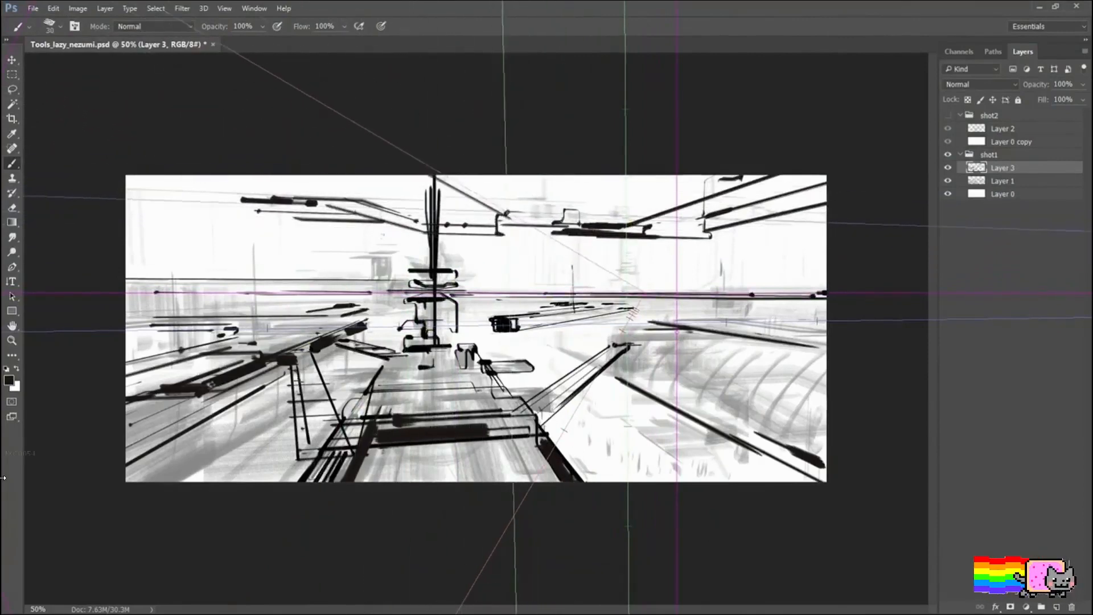
mouse_move(438, 176)
left_mouse_down()
mouse_move(531, 215)
mouse_move(672, 227)
left_mouse_up()
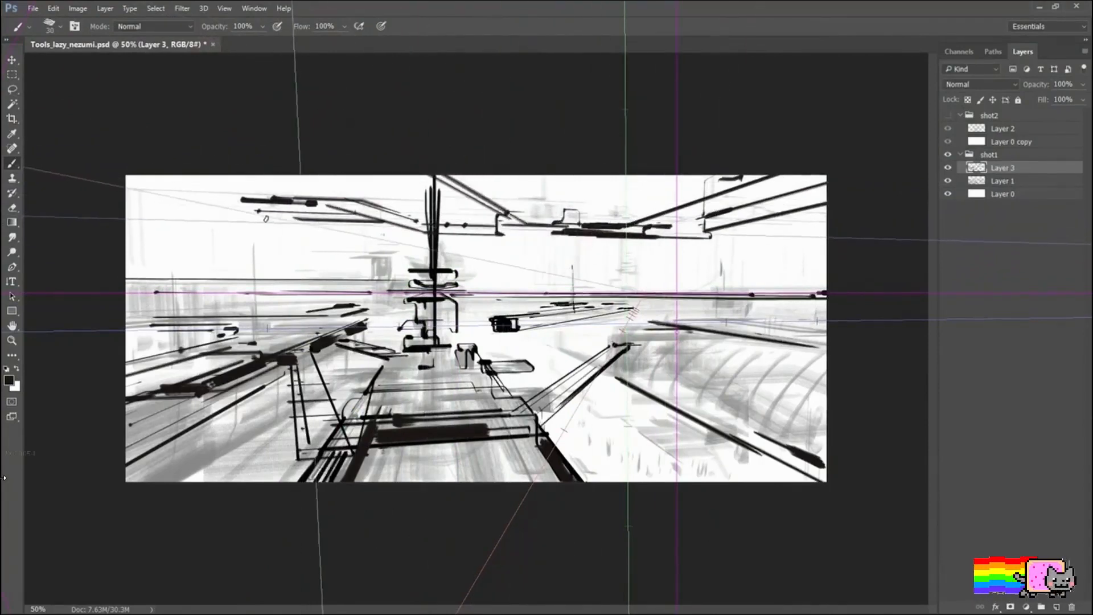
Step: Move the vanishing point back near the scene's centre and draw overhead beams receding from the image's upper-left corner
key("Escape")
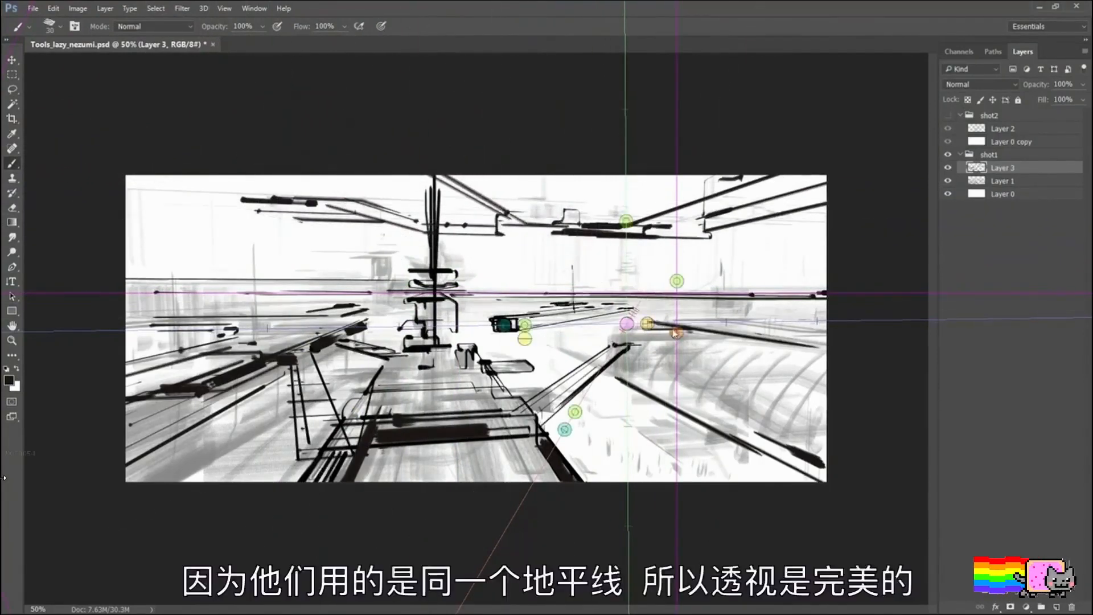
left_click_drag(676, 333, 507, 334)
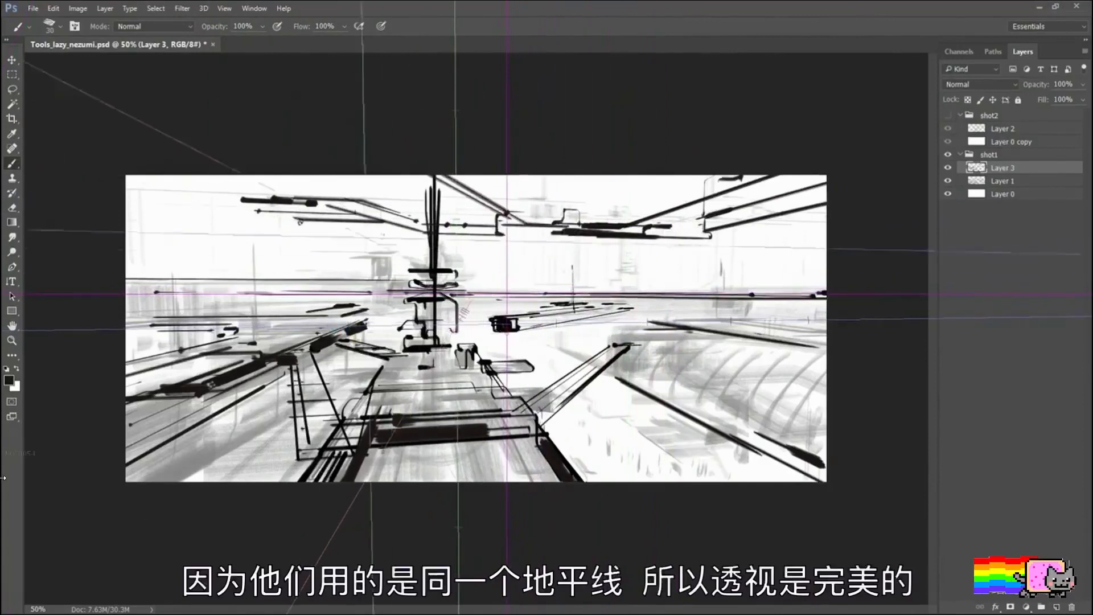
mouse_move(183, 192)
left_mouse_down()
mouse_move(312, 227)
mouse_move(126, 196)
mouse_move(316, 239)
left_mouse_up()
mouse_move(313, 240)
left_mouse_down()
mouse_move(126, 191)
mouse_move(127, 177)
left_mouse_up()
Step: Move the vanishing point beyond the image's right edge and extend the right-hand overhead structure with descending beams to that edge
mouse_move(479, 329)
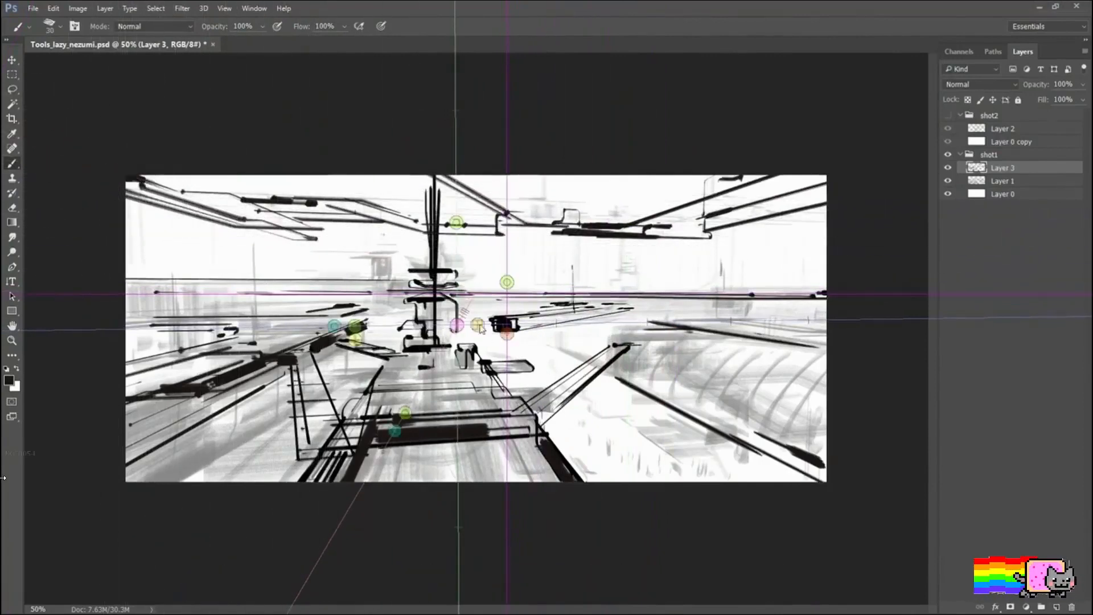
left_click_drag(507, 335, 895, 327)
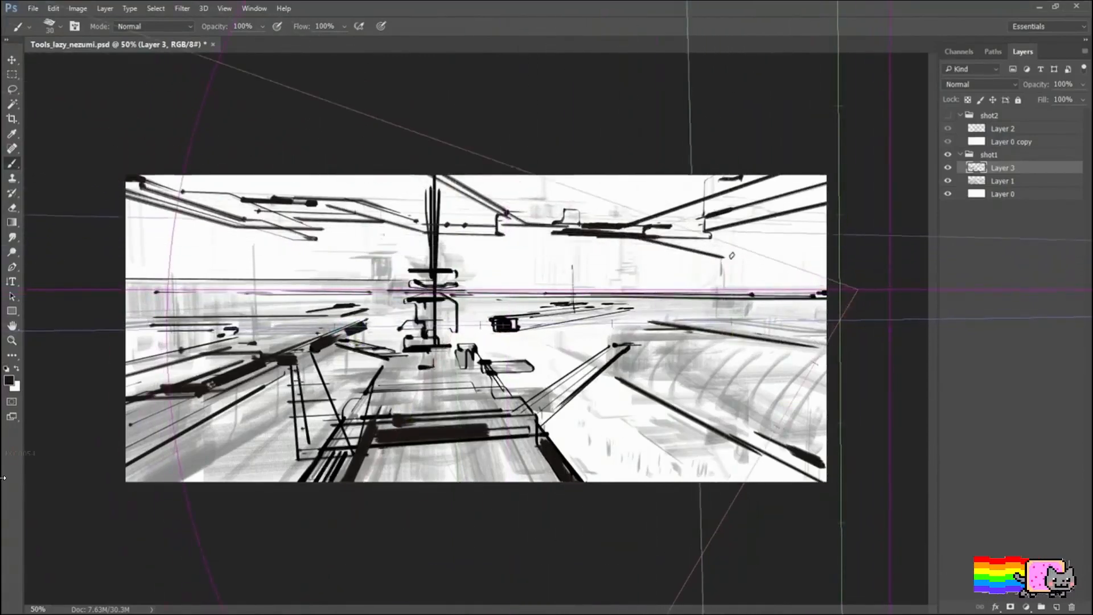
mouse_move(721, 248)
left_mouse_down()
mouse_move(836, 265)
mouse_move(797, 275)
left_mouse_up()
left_click_drag(796, 275, 833, 275)
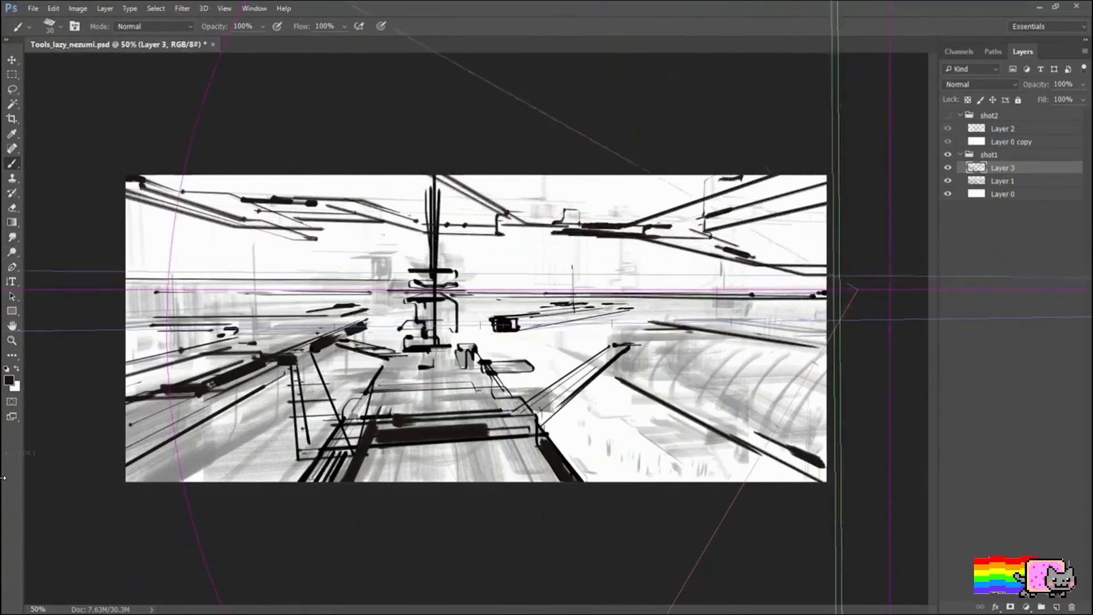
left_click_drag(750, 253, 834, 255)
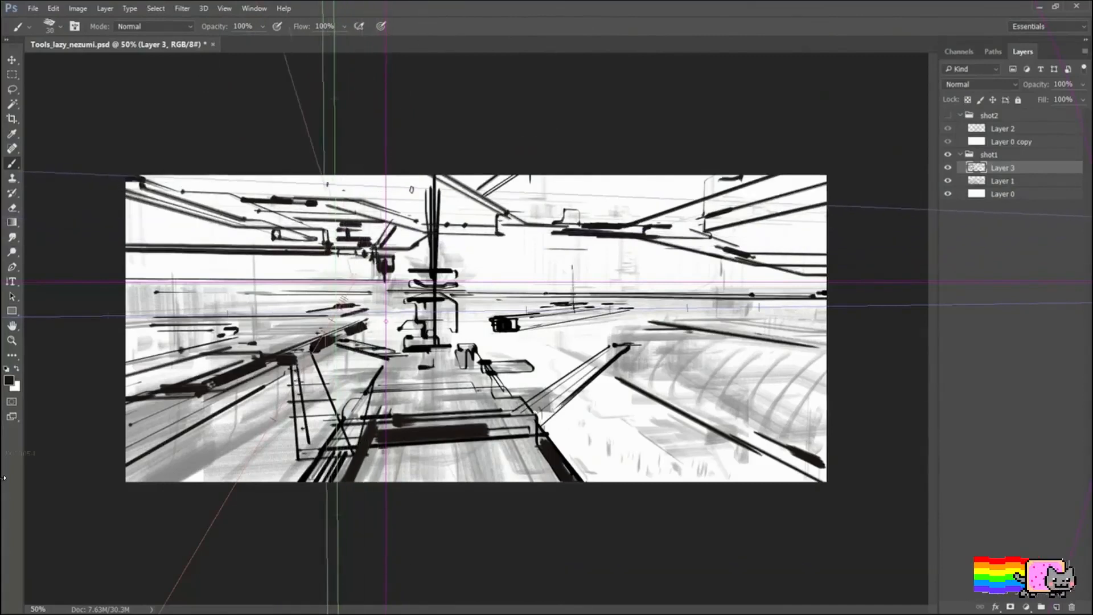
Step: Draw more overhead beams along the image's top edge, converging toward the central mast from the left
left_click_drag(288, 185, 415, 190)
mouse_move(247, 175)
left_mouse_down()
mouse_move(289, 178)
mouse_move(275, 182)
left_mouse_up()
mouse_move(274, 182)
left_mouse_down()
mouse_move(406, 190)
mouse_move(416, 220)
left_mouse_up()
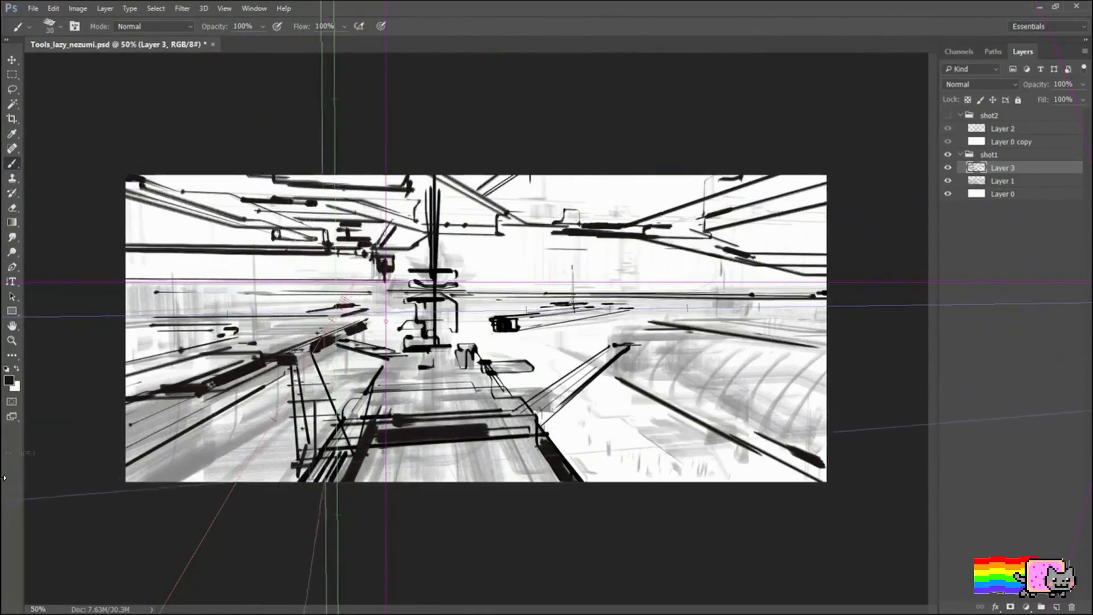
Step: Darken the deck's left-hand support with strokes running down to the image's bottom edge, and switch off Lazy Nezumi
left_click_drag(309, 444, 288, 485)
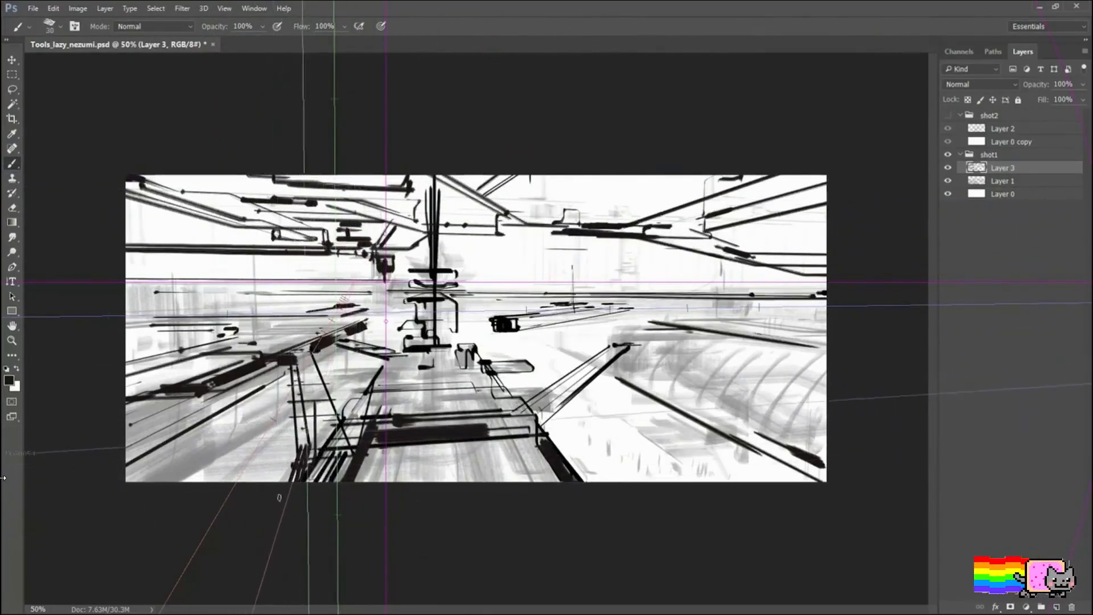
left_click_drag(308, 436, 294, 482)
mouse_move(314, 407)
left_mouse_down()
mouse_move(297, 478)
mouse_move(298, 455)
left_mouse_up()
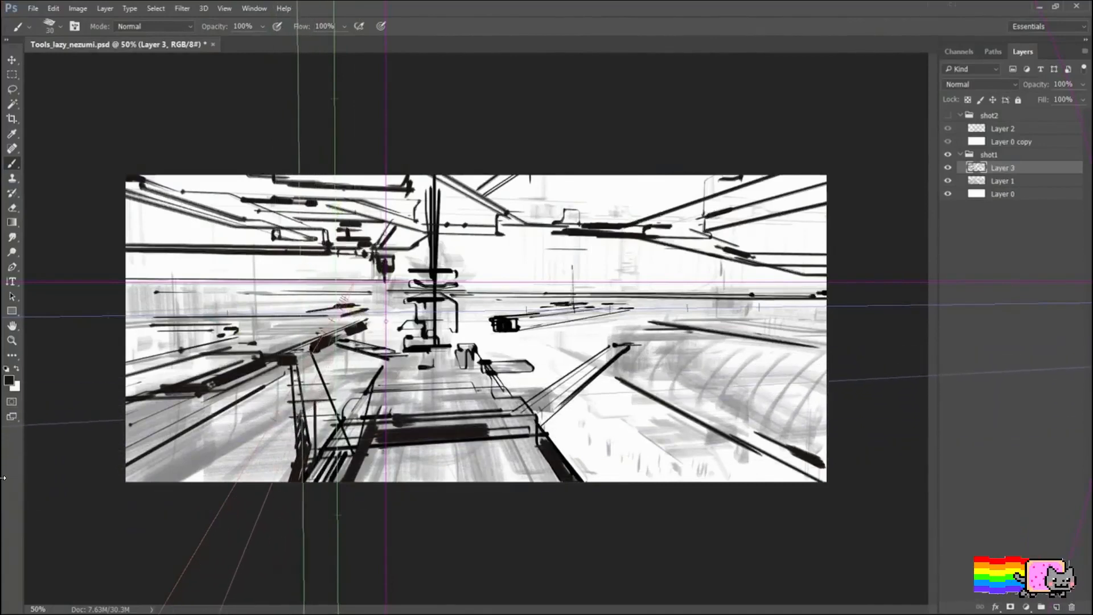
key("F1")
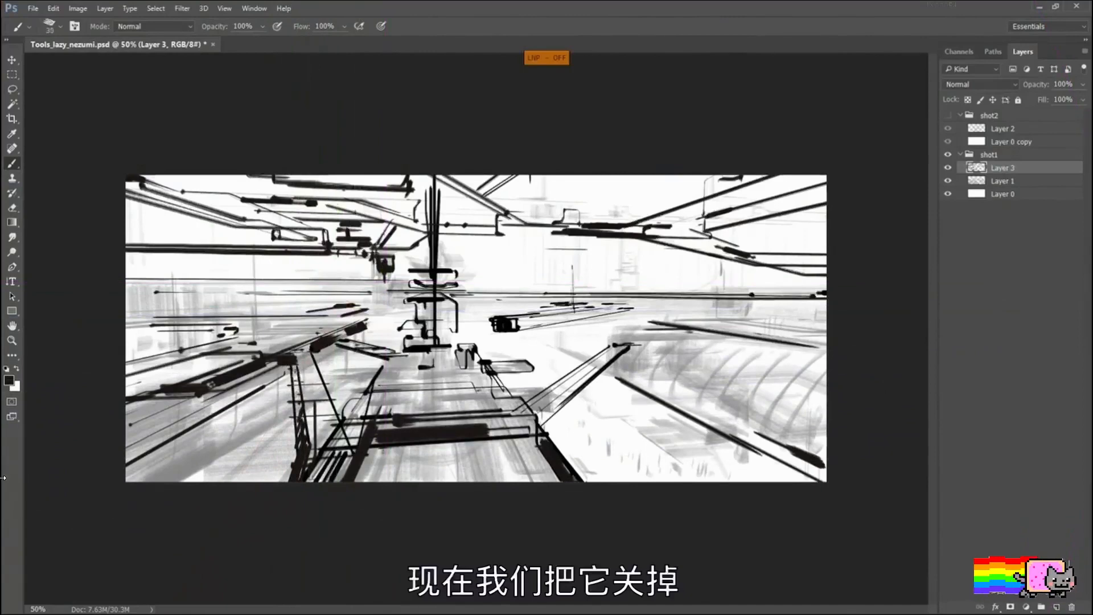
Step: Thicken the left-hand beam and deck supports with heavy black strokes, and fill the central mast and its base solid black
key("bracketright")
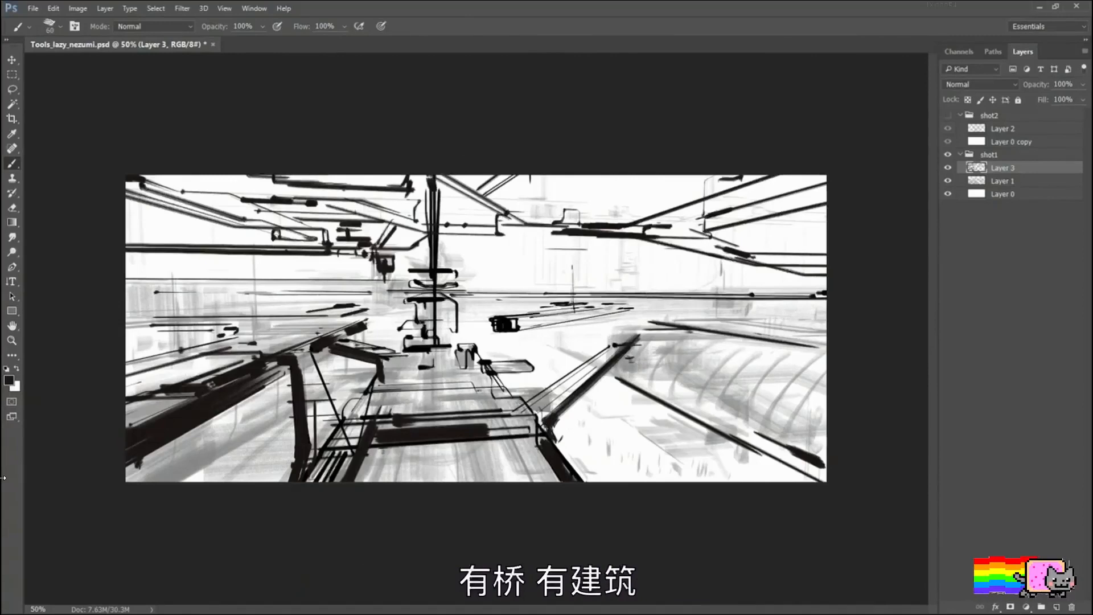
key("ctrl+z")
left_click_drag(418, 357, 442, 353)
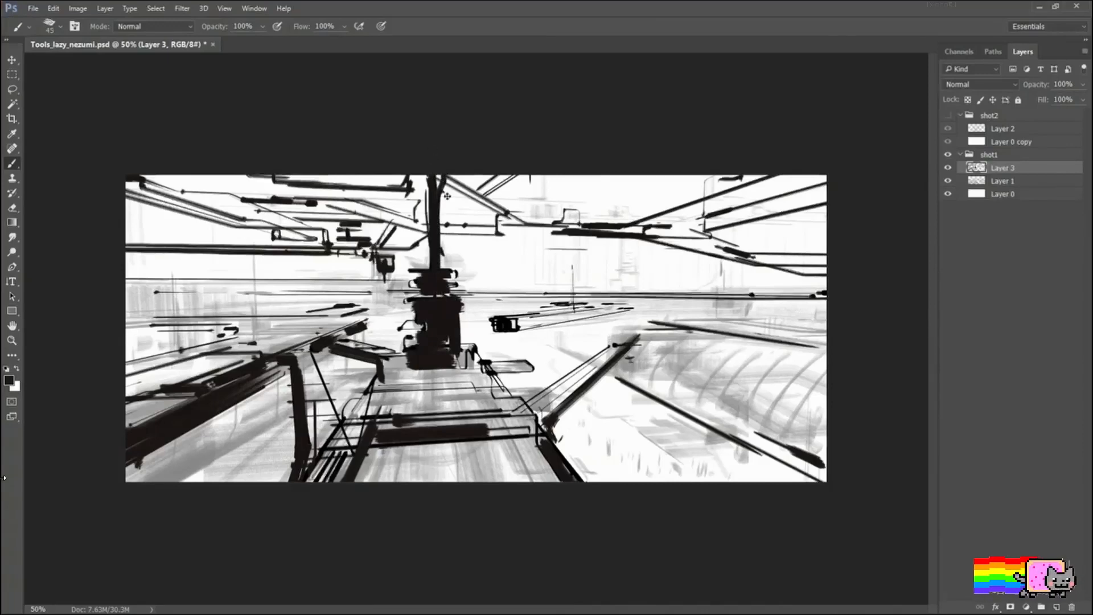
Step: Darken the overhead beams in the image's upper right and the overhead structures in its upper left with a larger brush
key("bracketright")
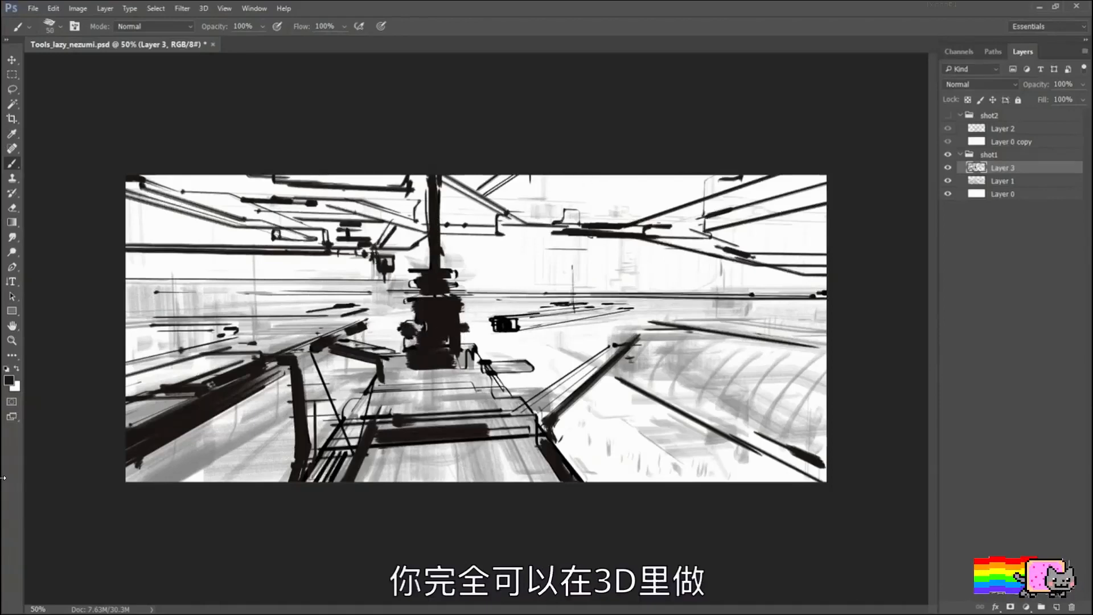
left_click_drag(497, 227, 652, 231)
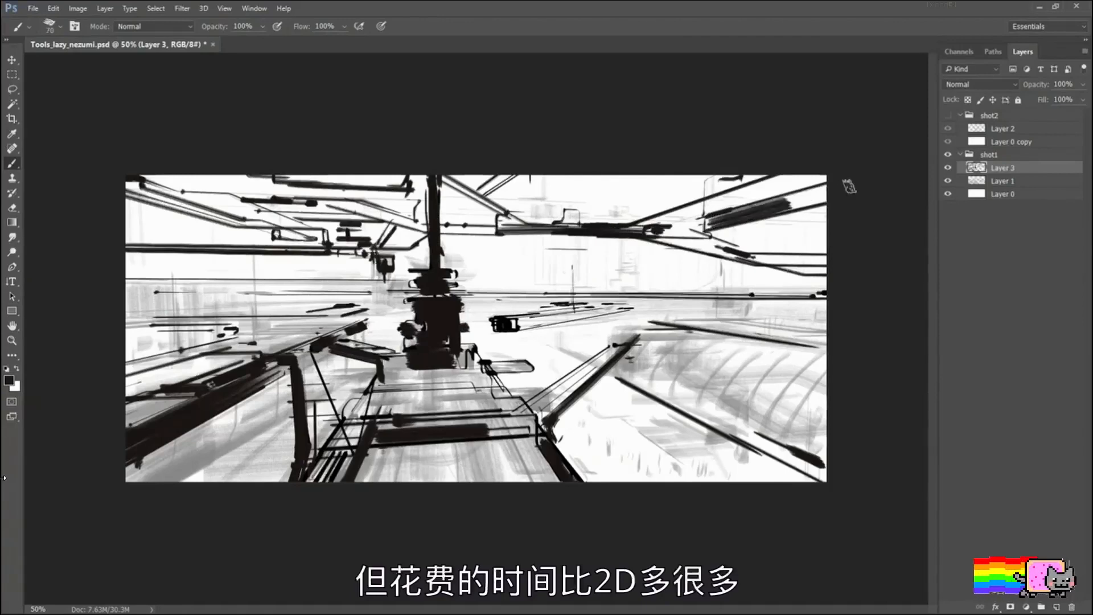
left_click_drag(699, 227, 855, 189)
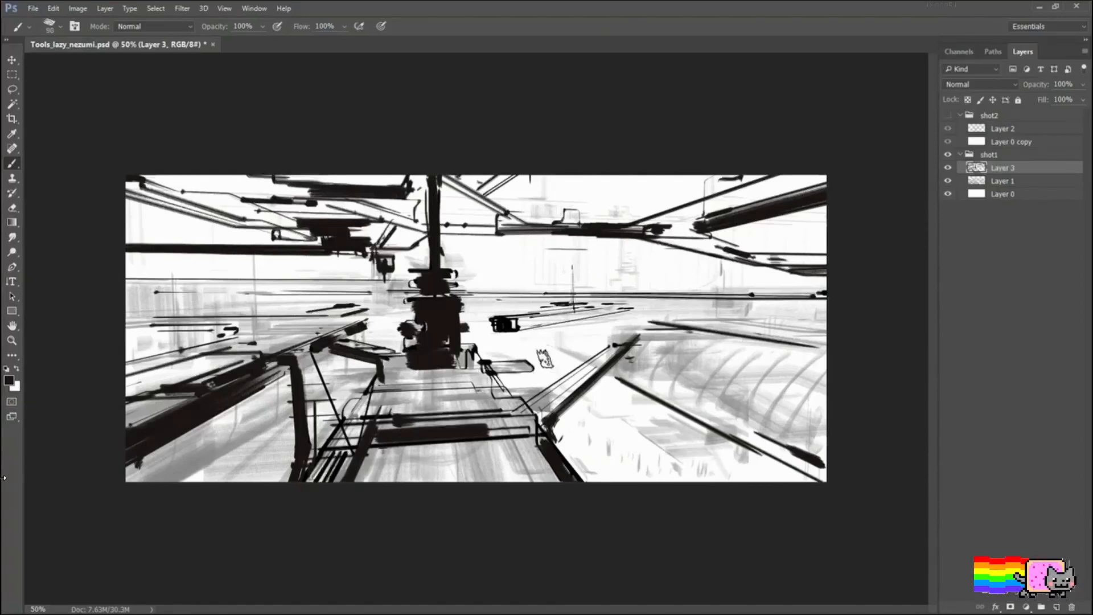
Step: Fill the central deck with horizontal black strokes from the image's bottom edge up to the base of the mast
mouse_move(521, 457)
left_mouse_down()
mouse_move(401, 467)
mouse_move(551, 457)
left_mouse_up()
key("bracketleft")
key("bracketleft")
left_click_drag(365, 400, 492, 395)
key("bracketleft")
key("bracketleft")
key("bracketleft")
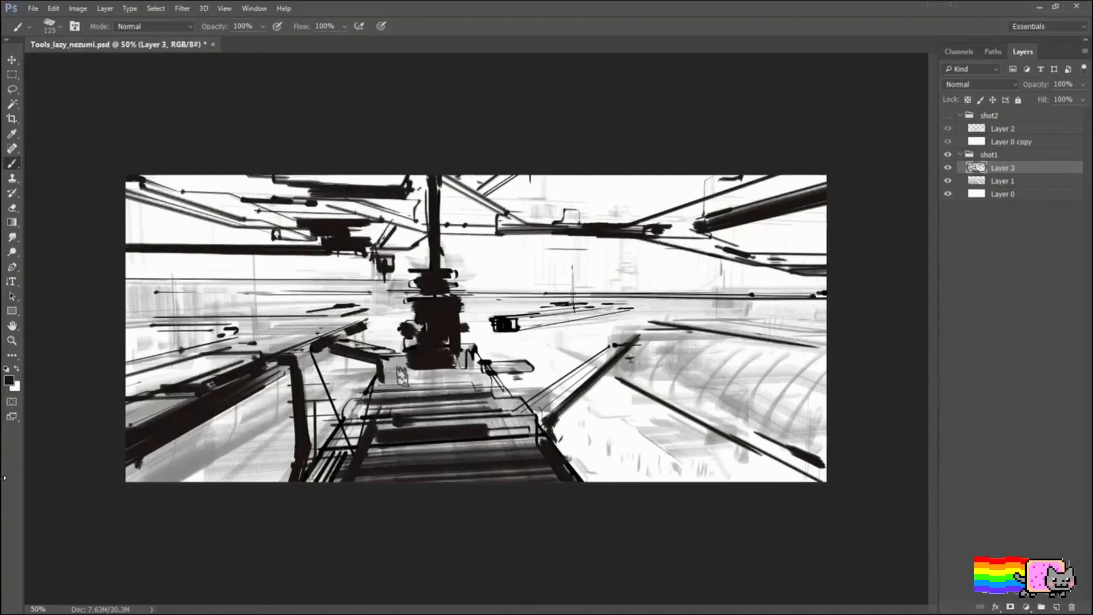
left_click_drag(397, 378, 468, 374)
left_click_drag(469, 367, 474, 378)
Step: Reinforce the near corners and upper edge of the right-hand structure with small dark strokes, adding a short mark beside it
key("bracketleft")
key("bracketleft")
key("bracketleft")
key("bracketleft")
left_click_drag(618, 376, 622, 377)
key("bracketleft")
key("bracketleft")
key("bracketleft")
key("bracketleft")
key("bracketleft")
key("bracketleft")
mouse_move(604, 339)
left_mouse_down()
mouse_move(615, 346)
mouse_move(645, 321)
left_mouse_up()
left_click_drag(626, 323, 672, 325)
left_click_drag(612, 341, 635, 338)
left_click_drag(581, 350, 592, 355)
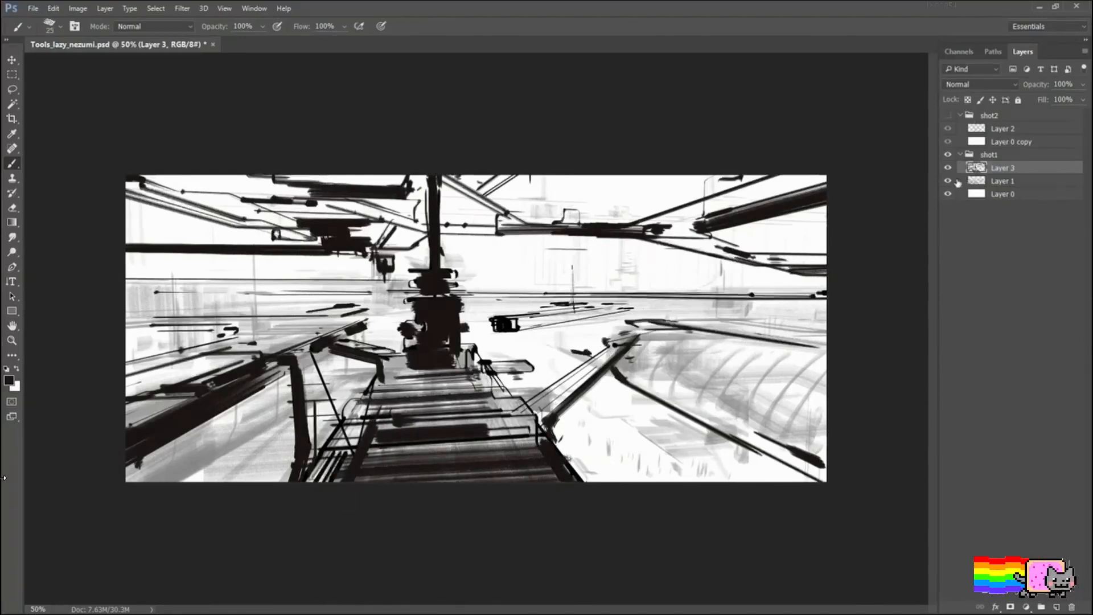
Step: Hide Layer 1 and draw a row of curved ribs across the right-hand structure to the image's right edge
left_click(949, 181)
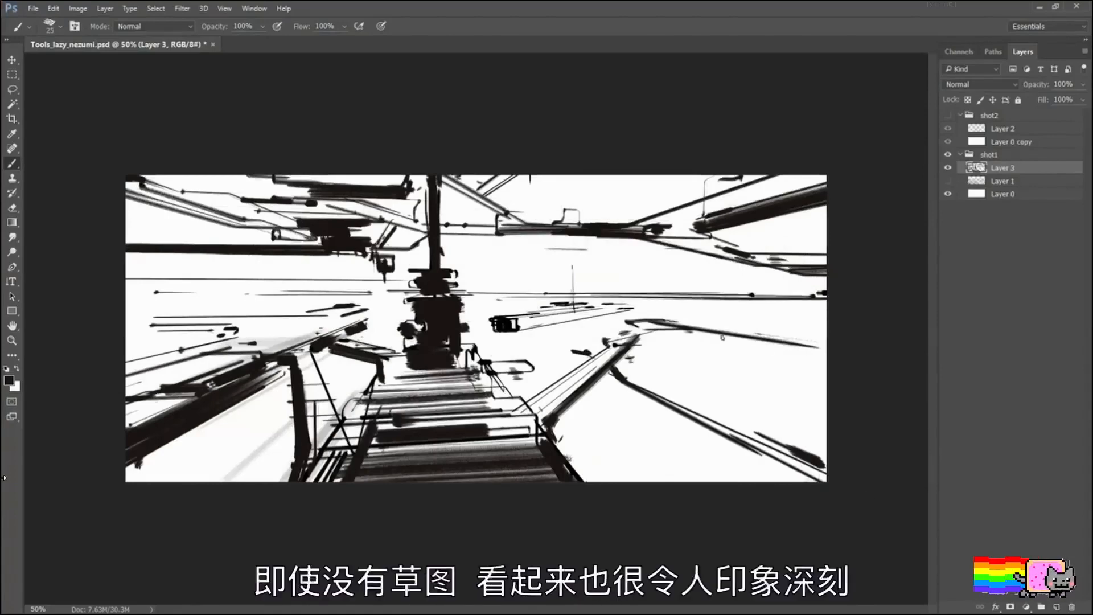
key("bracketright")
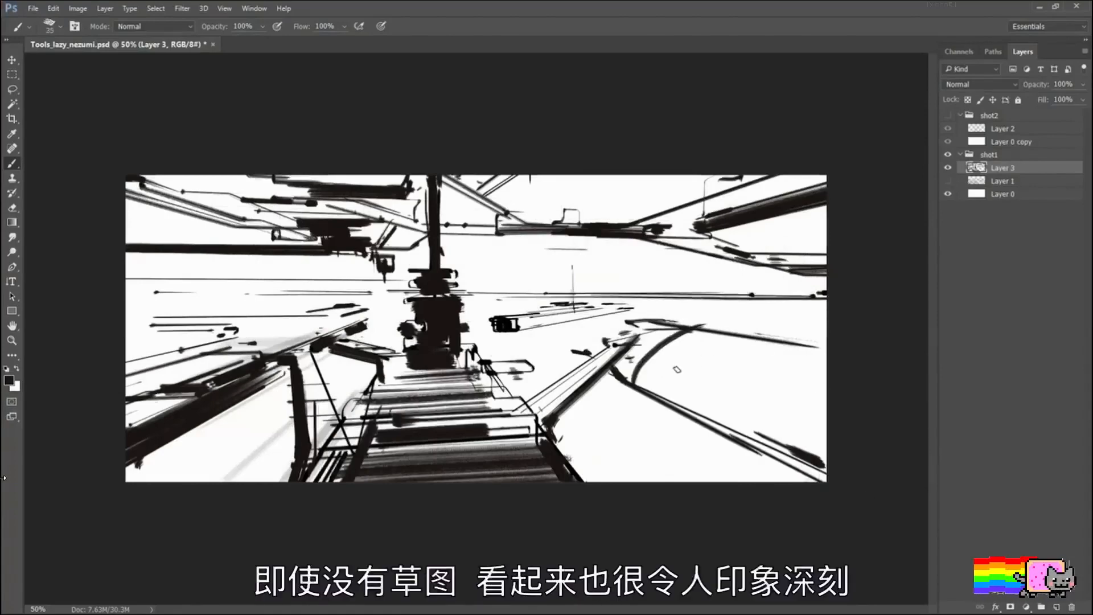
left_click_drag(678, 333, 650, 376)
key("ctrl+z")
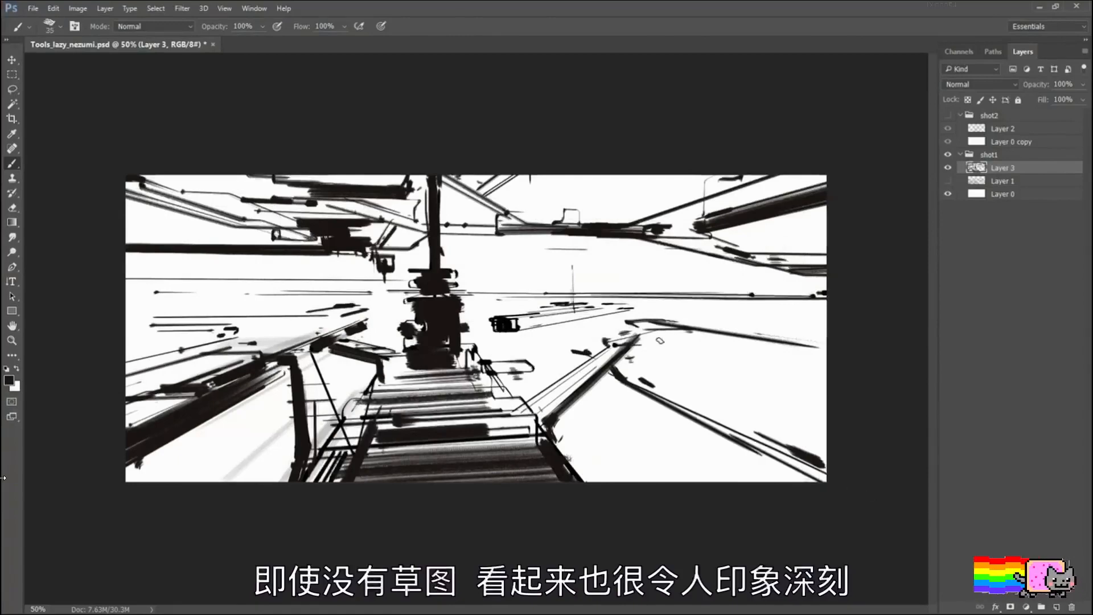
mouse_move(676, 330)
left_mouse_down()
mouse_move(654, 386)
mouse_move(676, 392)
mouse_move(686, 335)
left_mouse_up()
mouse_move(693, 403)
left_mouse_down()
mouse_move(685, 390)
mouse_move(705, 343)
left_mouse_up()
mouse_move(716, 418)
left_mouse_down()
mouse_move(707, 411)
mouse_move(739, 342)
left_mouse_up()
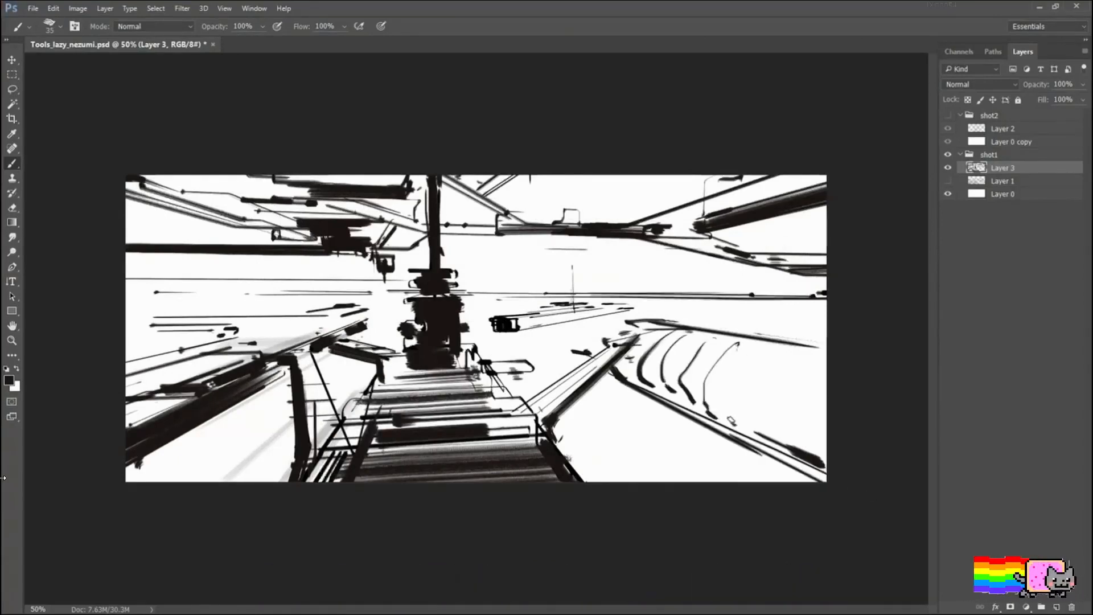
left_click_drag(731, 420, 727, 393)
left_click_drag(759, 435, 756, 377)
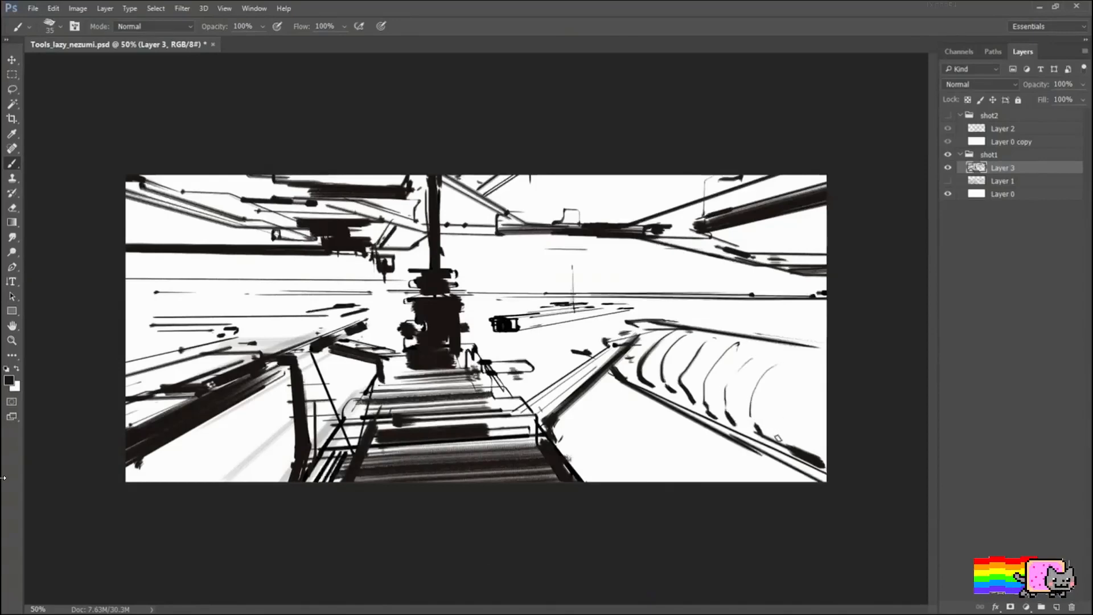
mouse_move(778, 437)
left_mouse_down()
mouse_move(781, 399)
mouse_move(810, 363)
mouse_move(804, 410)
mouse_move(820, 380)
left_mouse_up()
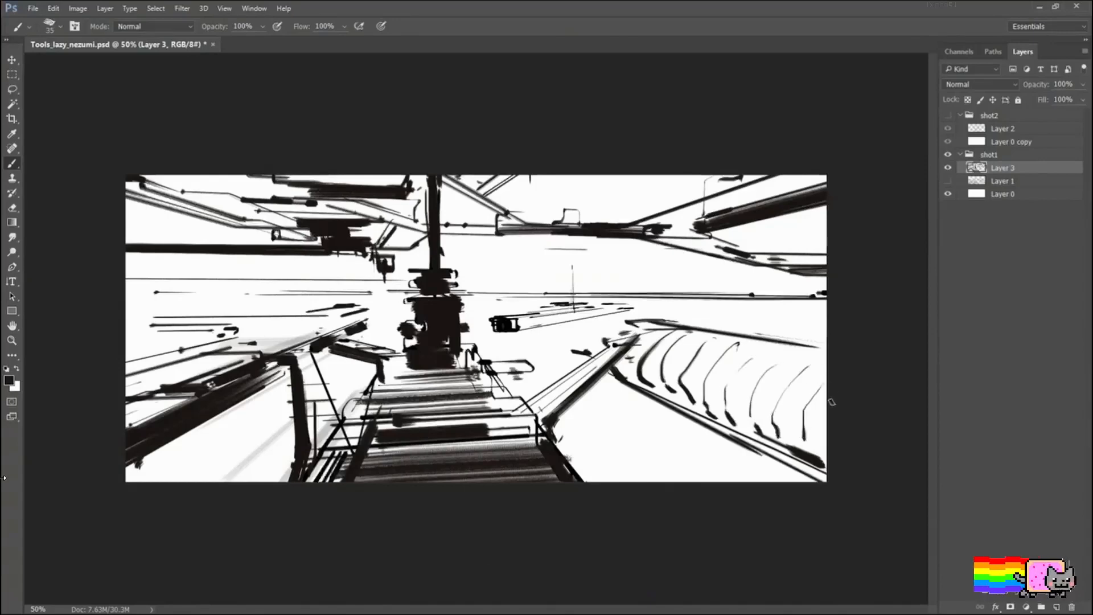
Step: Hide the interface panels and examine the sketch at 100% and 66.67% zoom
key("Tab")
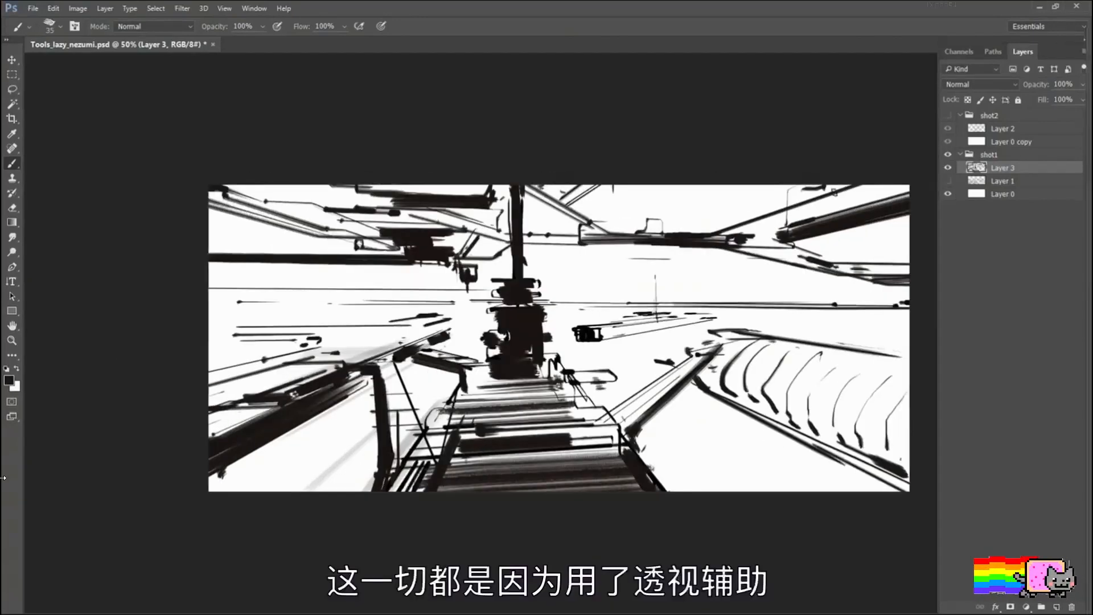
key("ctrl+1")
left_click_drag(610, 232, 610, 274)
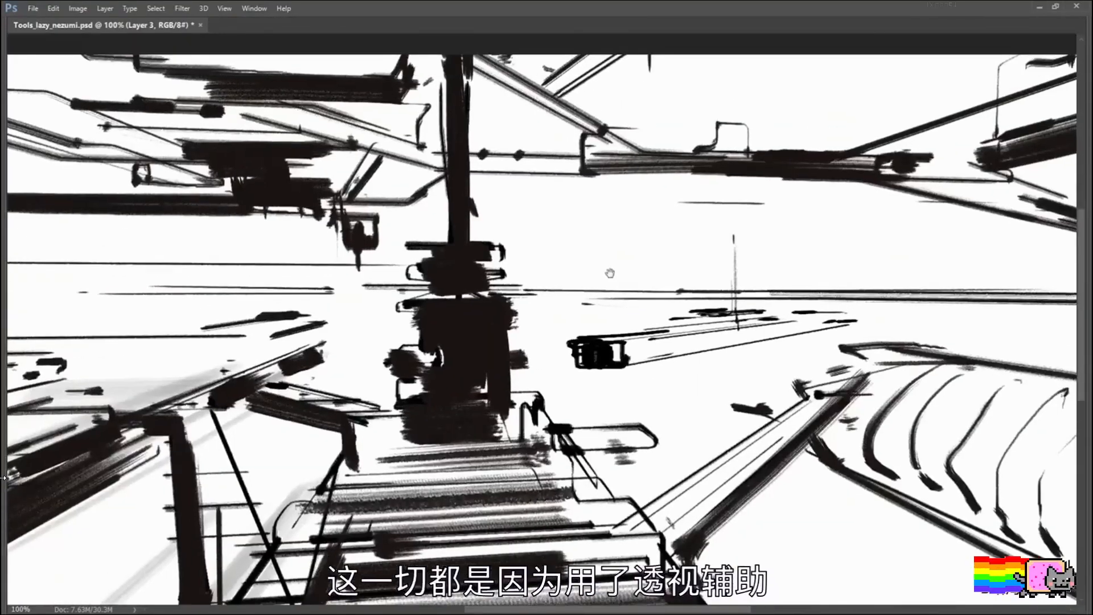
key("ctrl+minus")
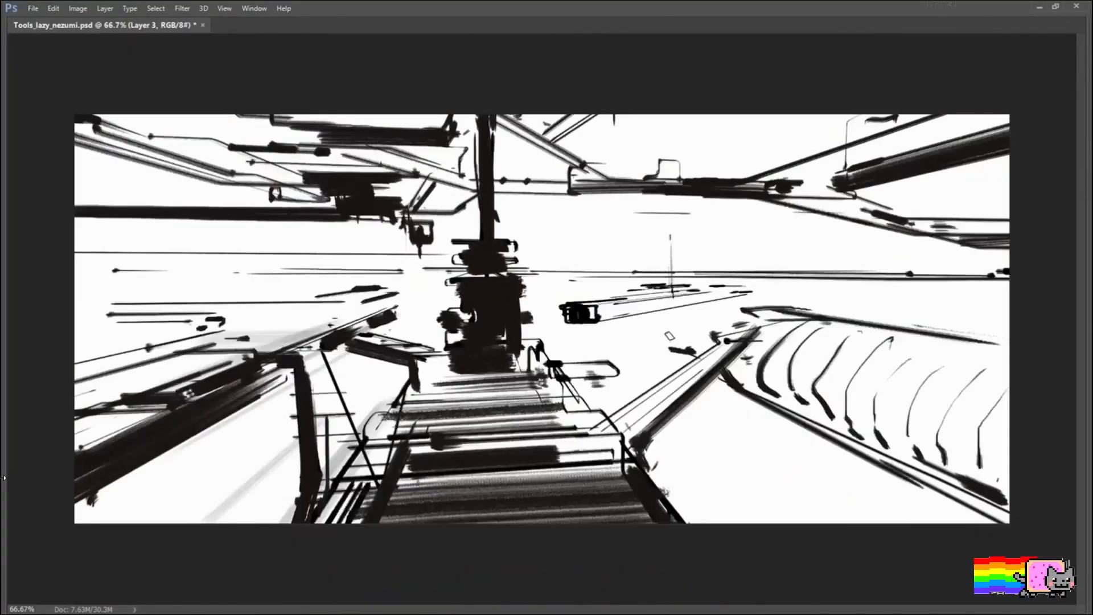